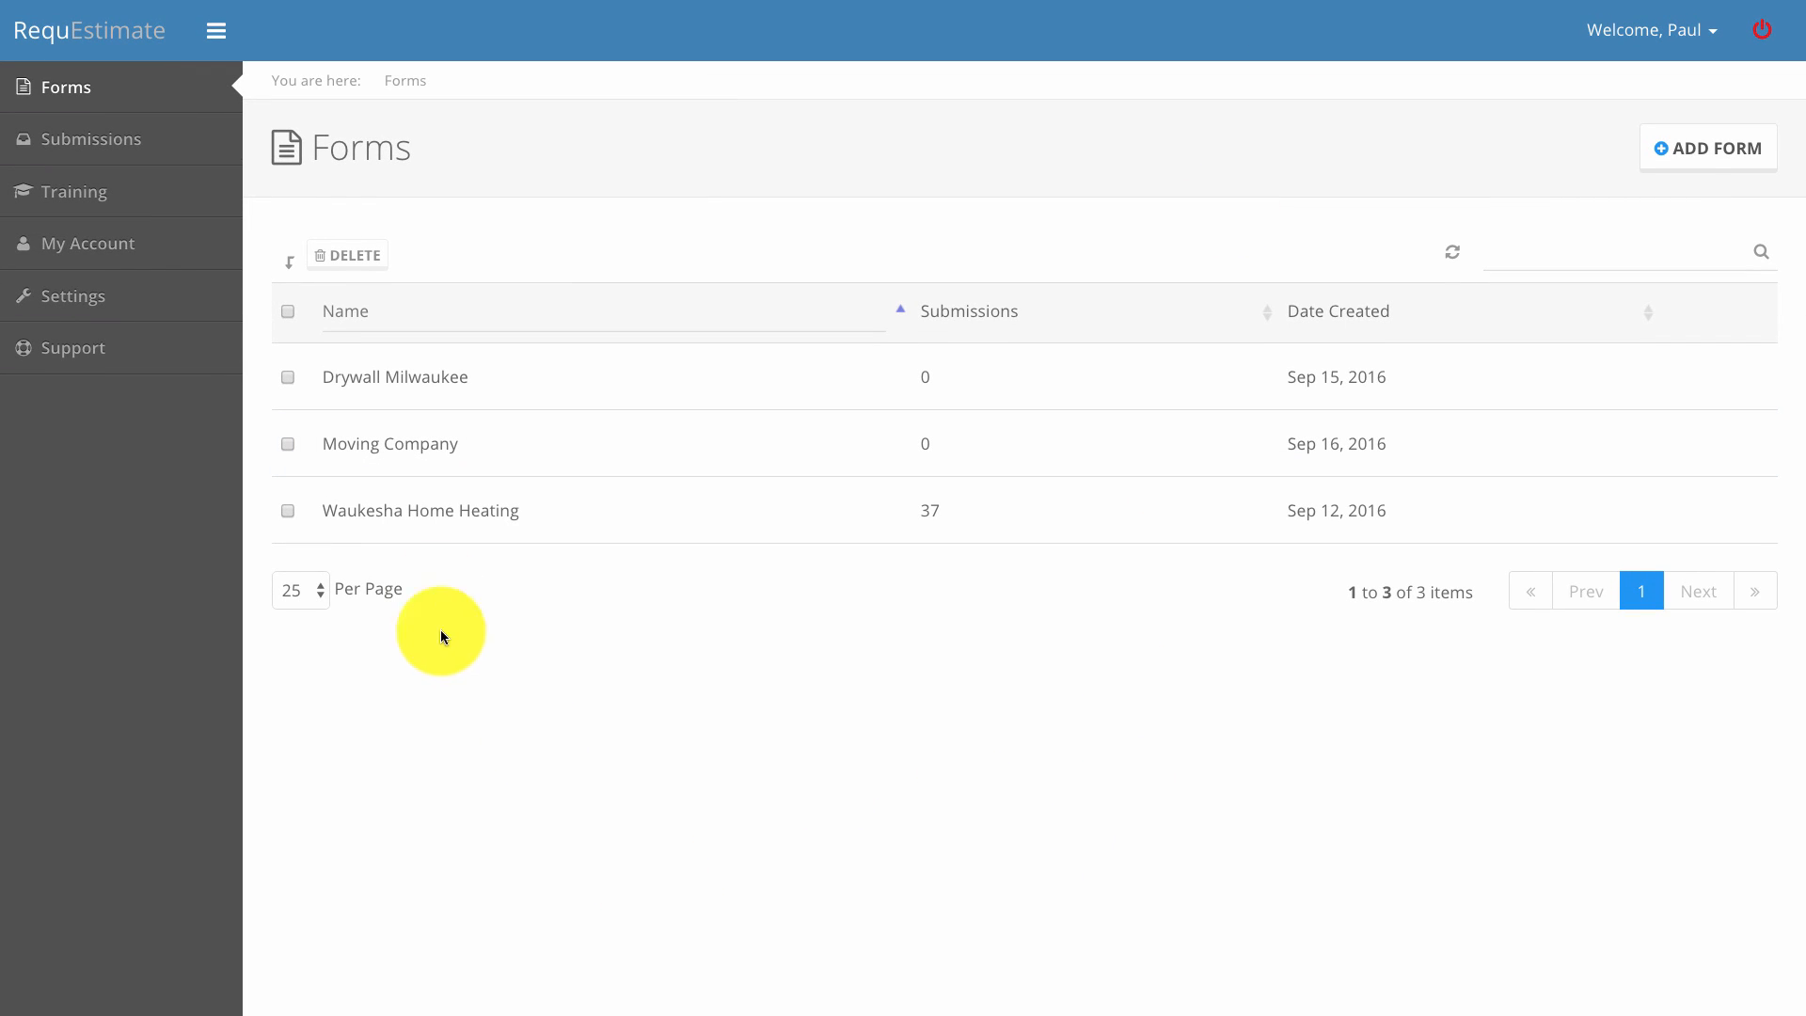
Start a new form from the RequEstimate Forms list using ADD FORM.
{"action": "left_click", "coordinate": [1714, 150]}
Name the new form 'Heating Company'.
{"action": "left_click", "coordinate": [605, 343]}
{"action": "type", "text": "Heati"}
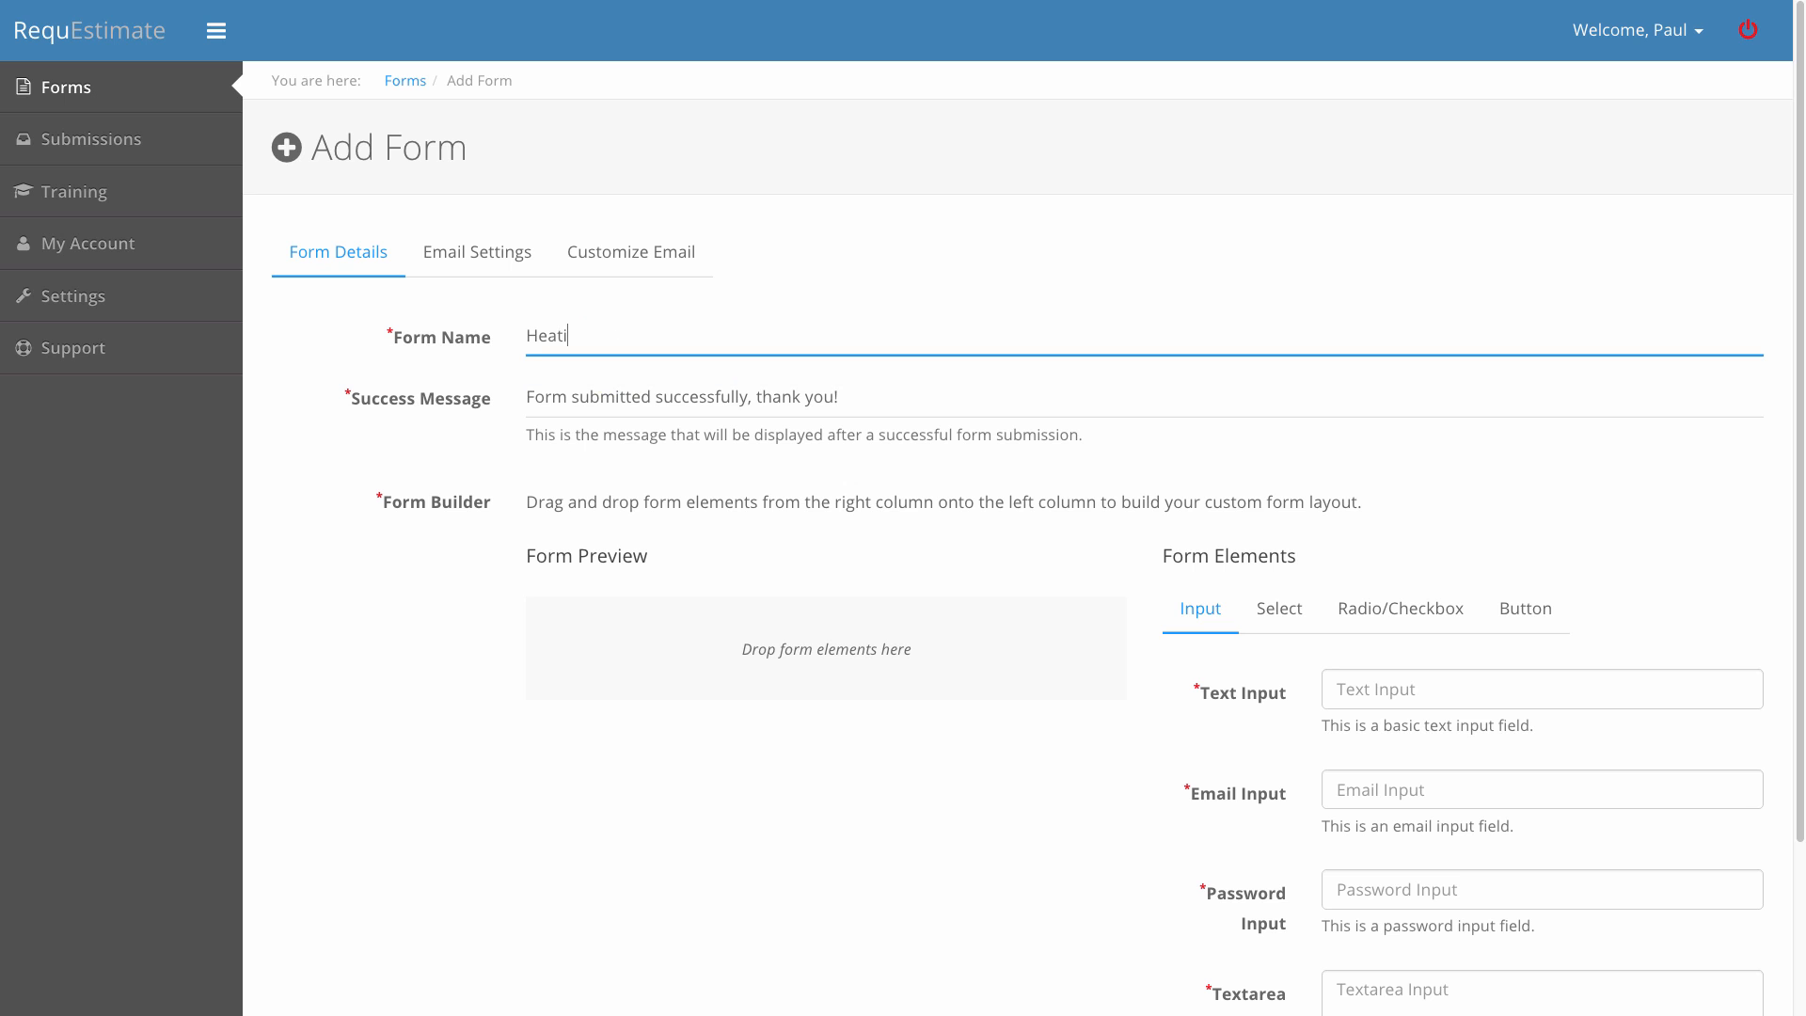
{"action": "type", "text": "ng Company"}
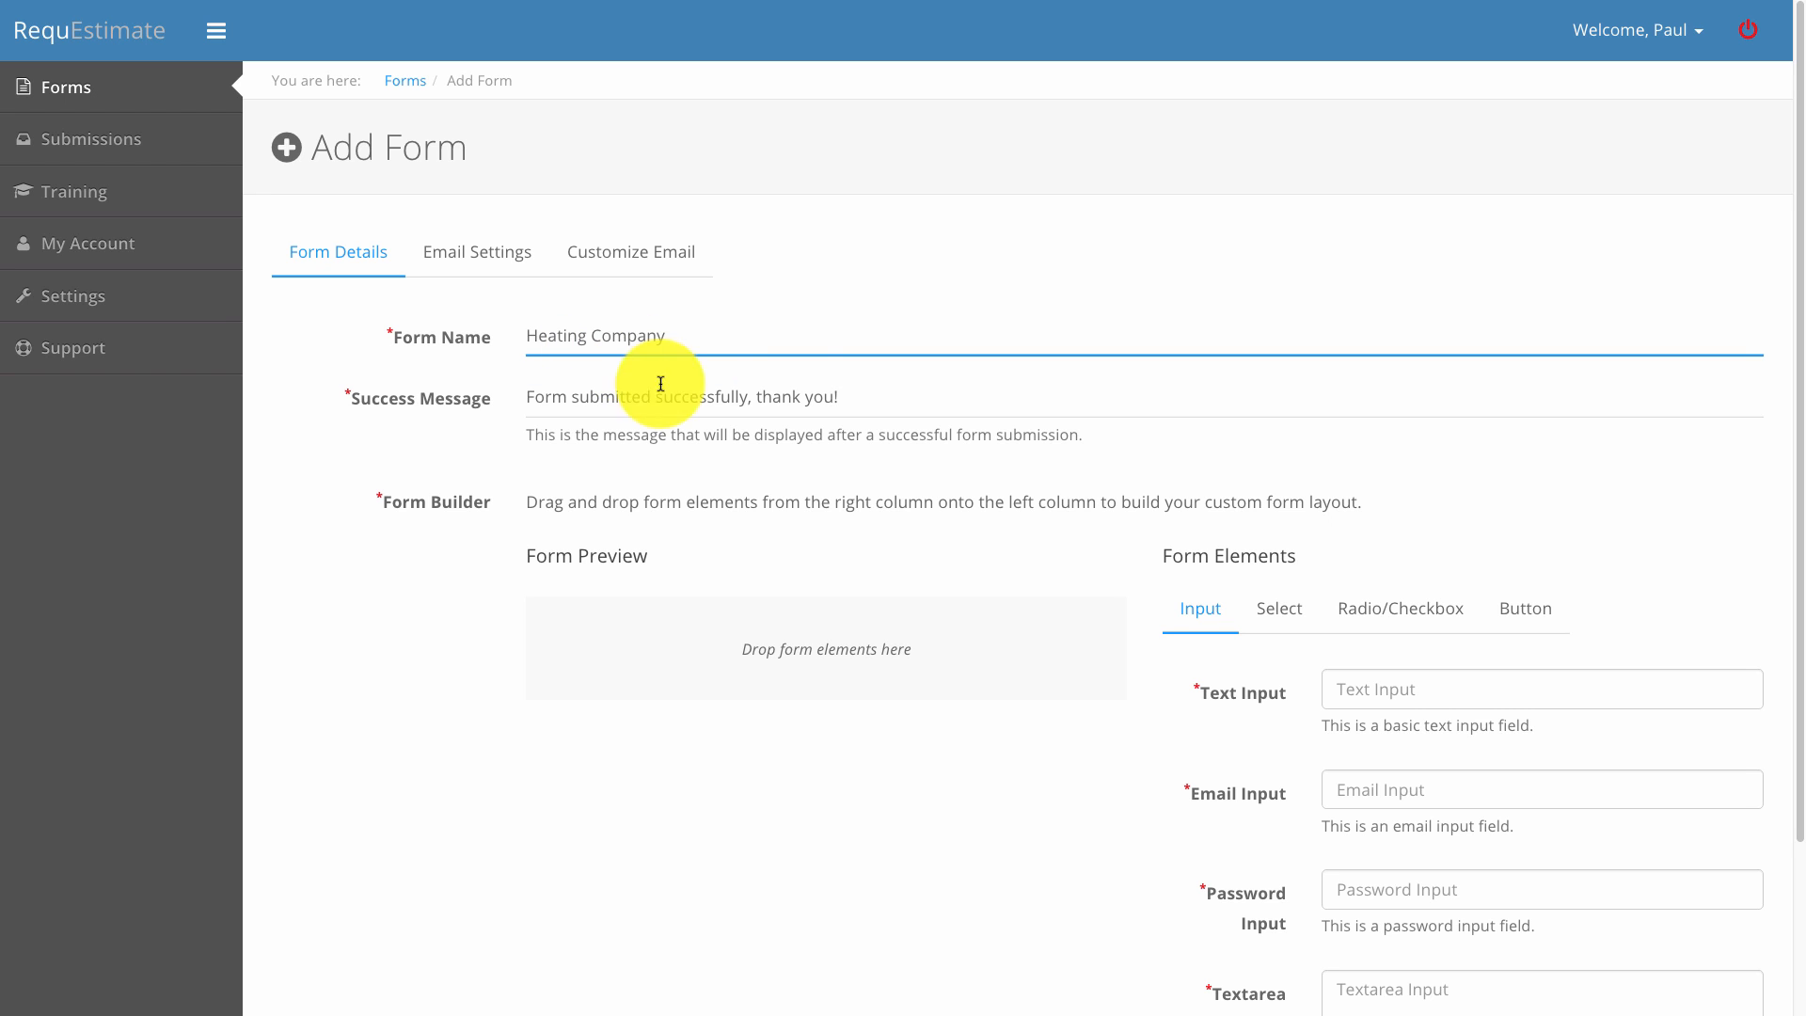
{"action": "scroll", "coordinate": [1459, 604], "scroll_direction": "down", "scroll_amount": 2}
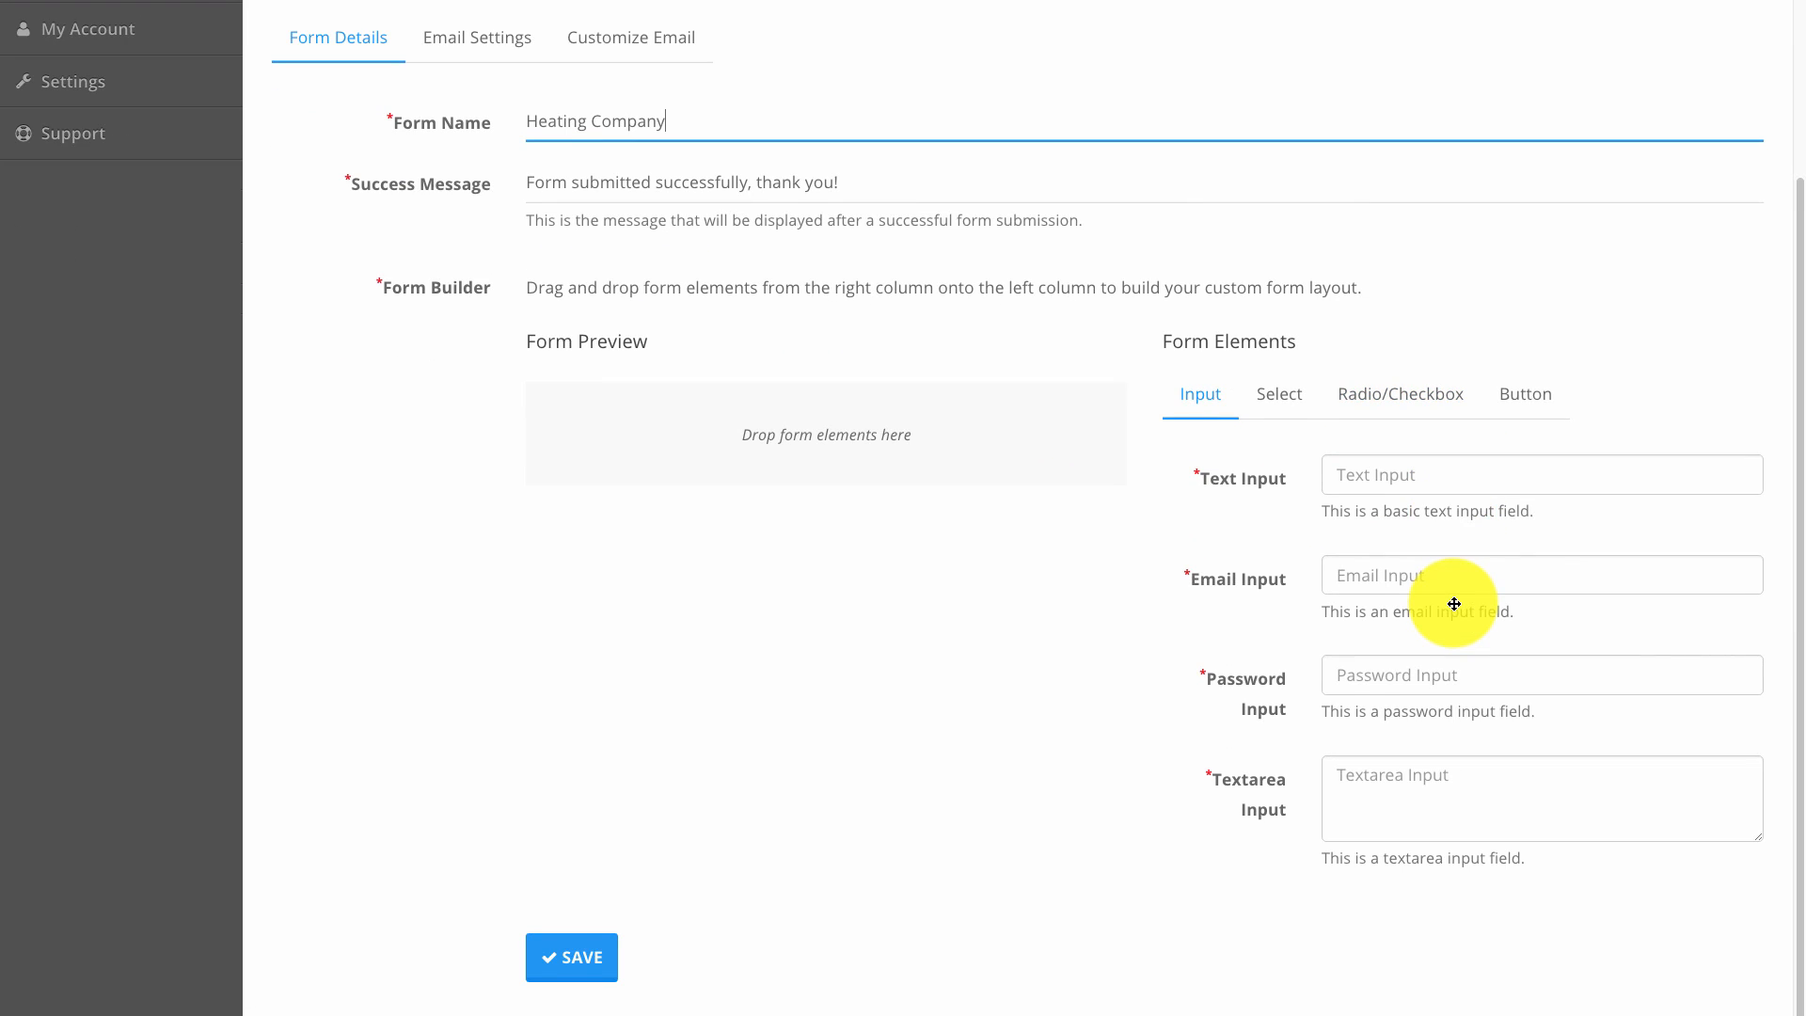
Add a text field with ID name, label Name and placeholder 'First & Last'.
{"action": "left_click_drag", "start_coordinate": [1411, 483], "coordinate": [824, 416]}
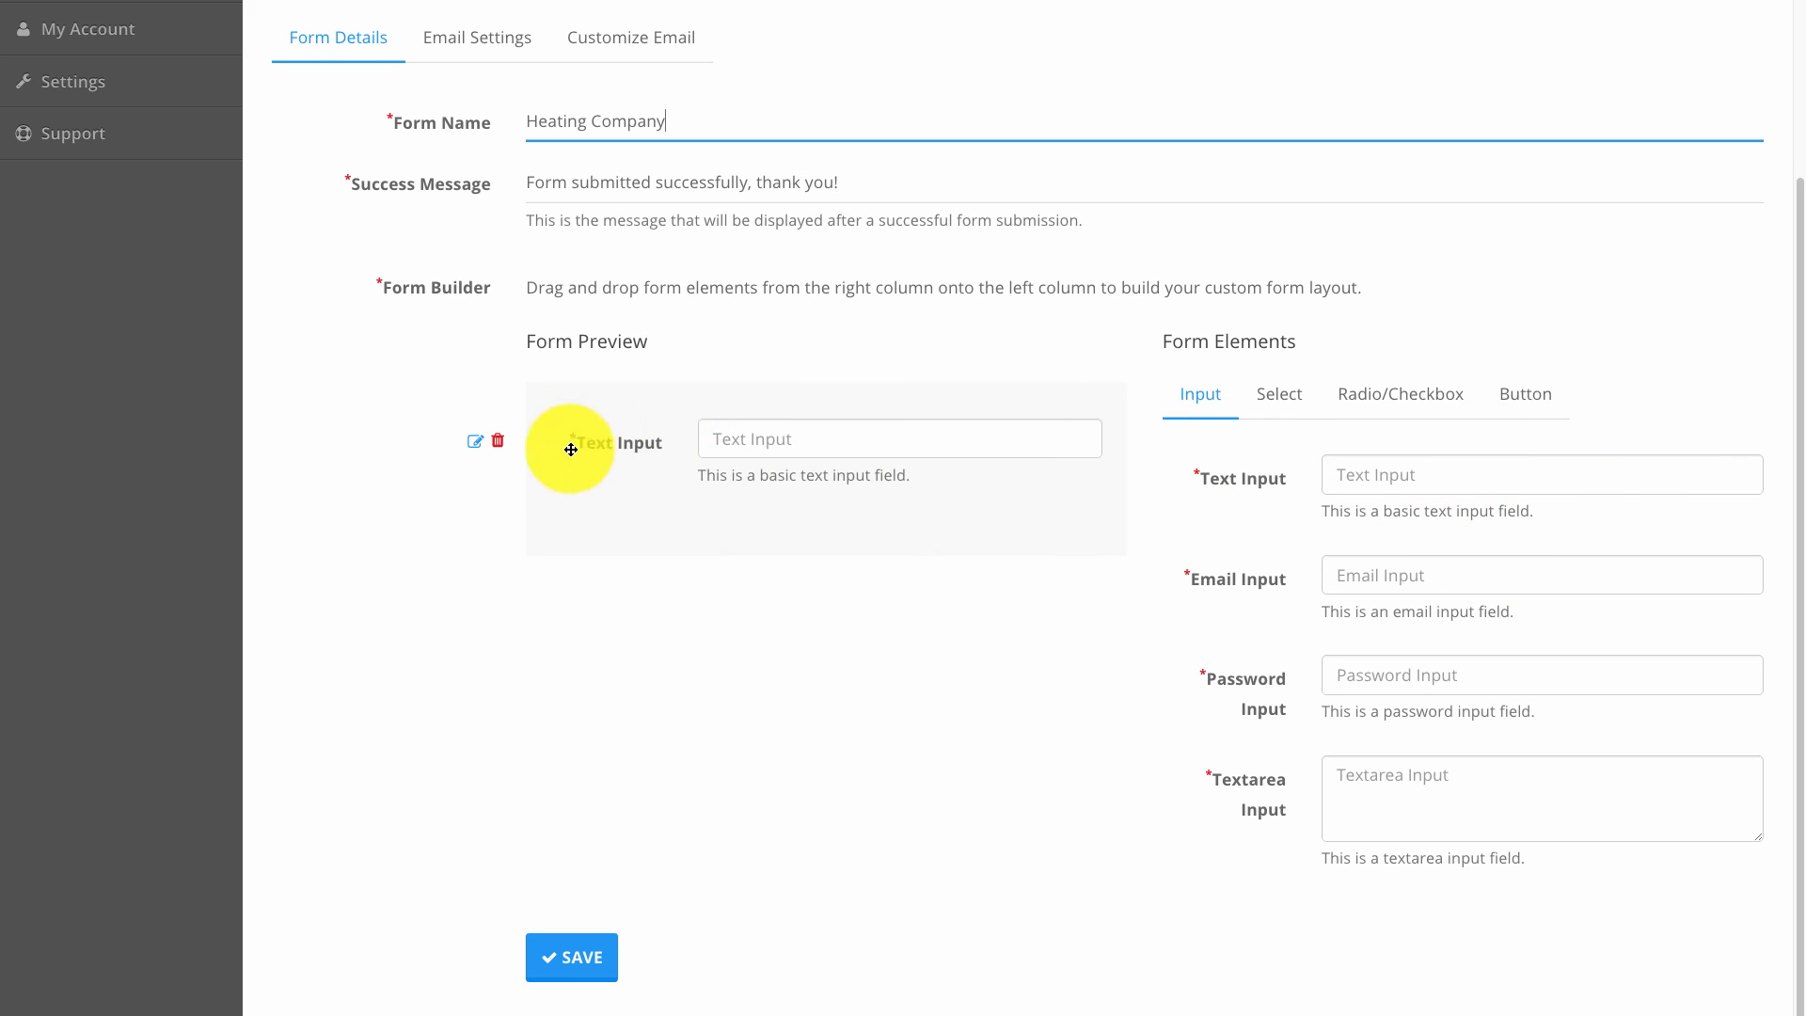
{"action": "left_click", "coordinate": [475, 441]}
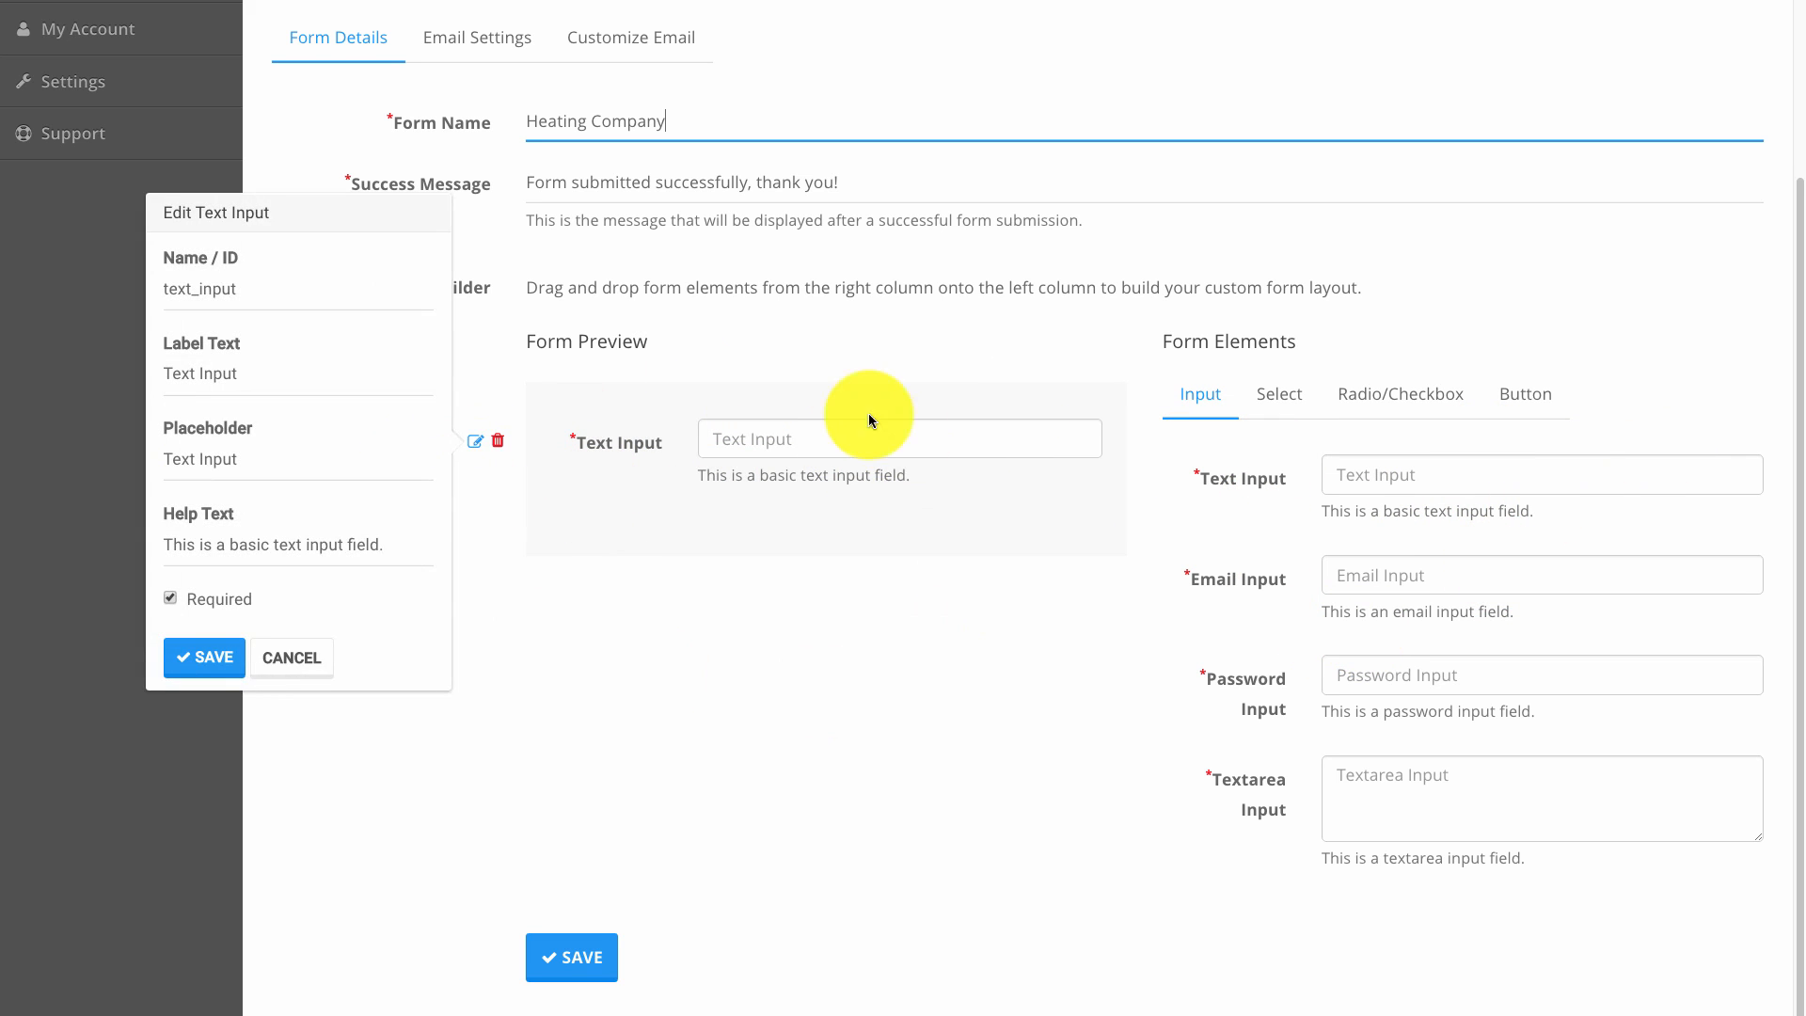
{"action": "double_click", "coordinate": [240, 292]}
{"action": "type", "text": "name"}
{"action": "key", "text": "Tab"}
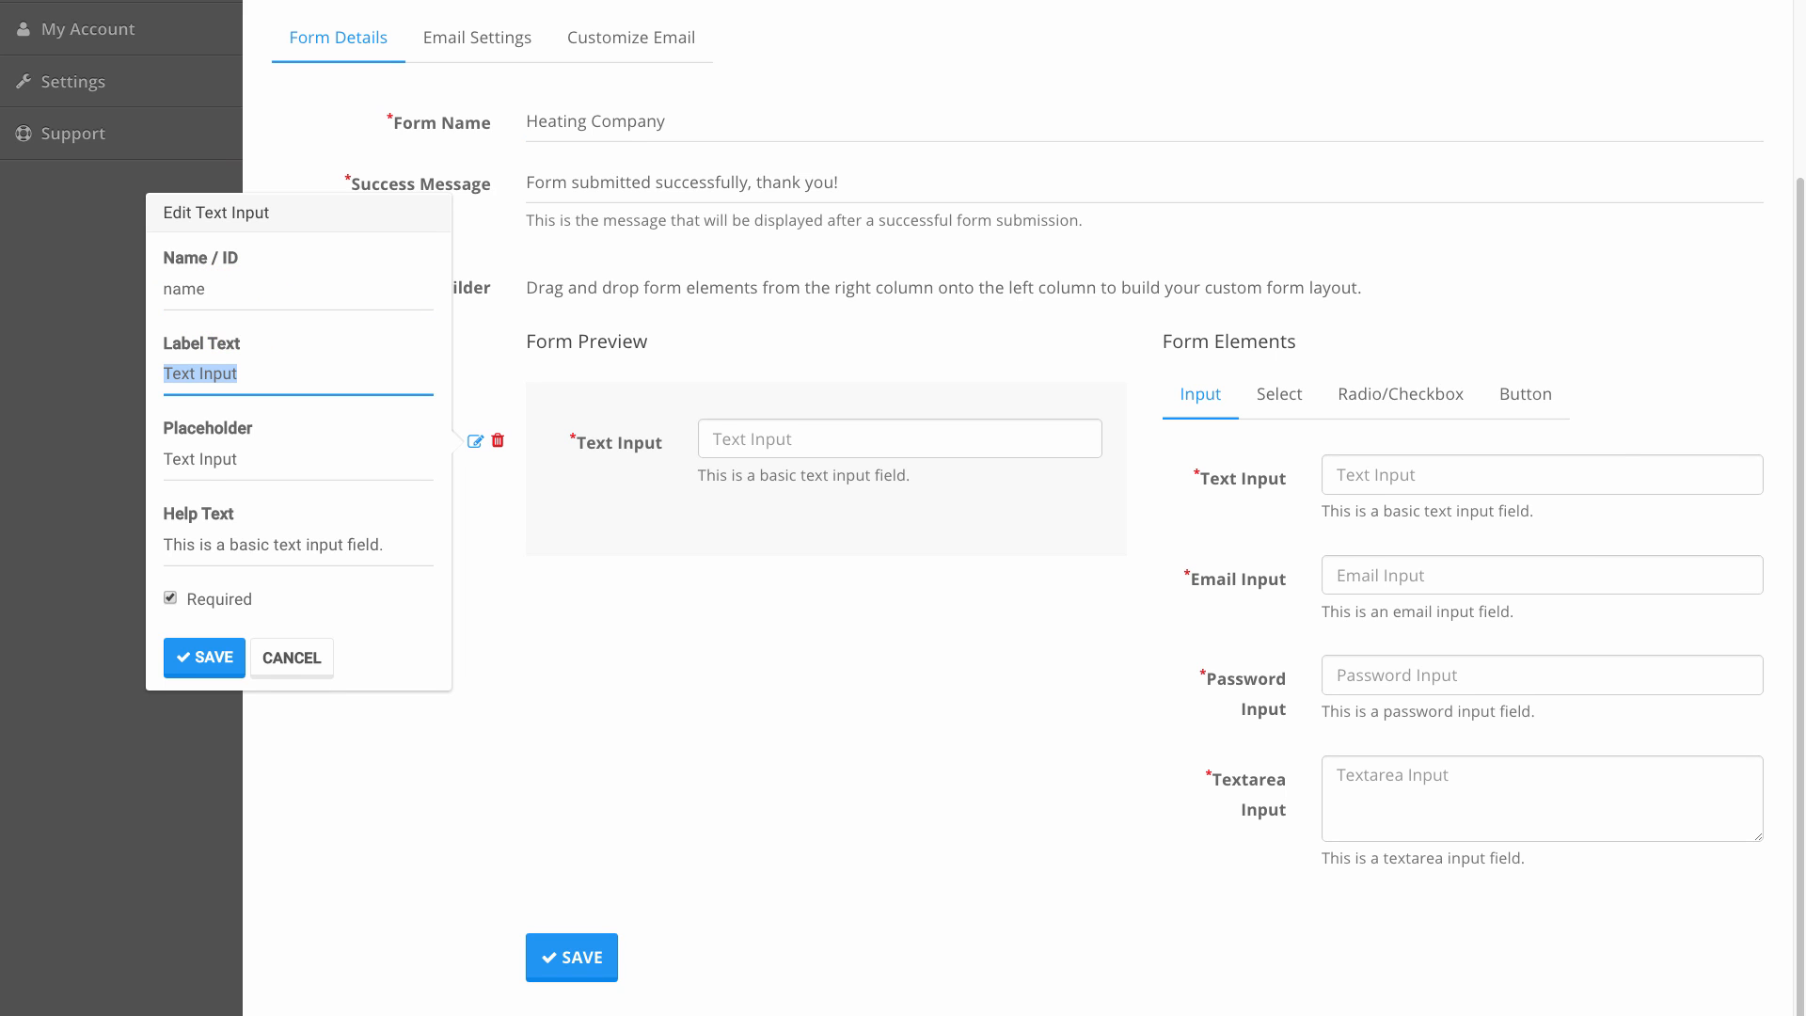
{"action": "type", "text": "Firs"}
{"action": "key", "text": "BackSpace"}
{"action": "key", "text": "BackSpace"}
{"action": "key", "text": "BackSpace"}
{"action": "key", "text": "BackSpace"}
{"action": "type", "text": "Name"}
{"action": "key", "text": "Tab"}
{"action": "type", "text": "First"}
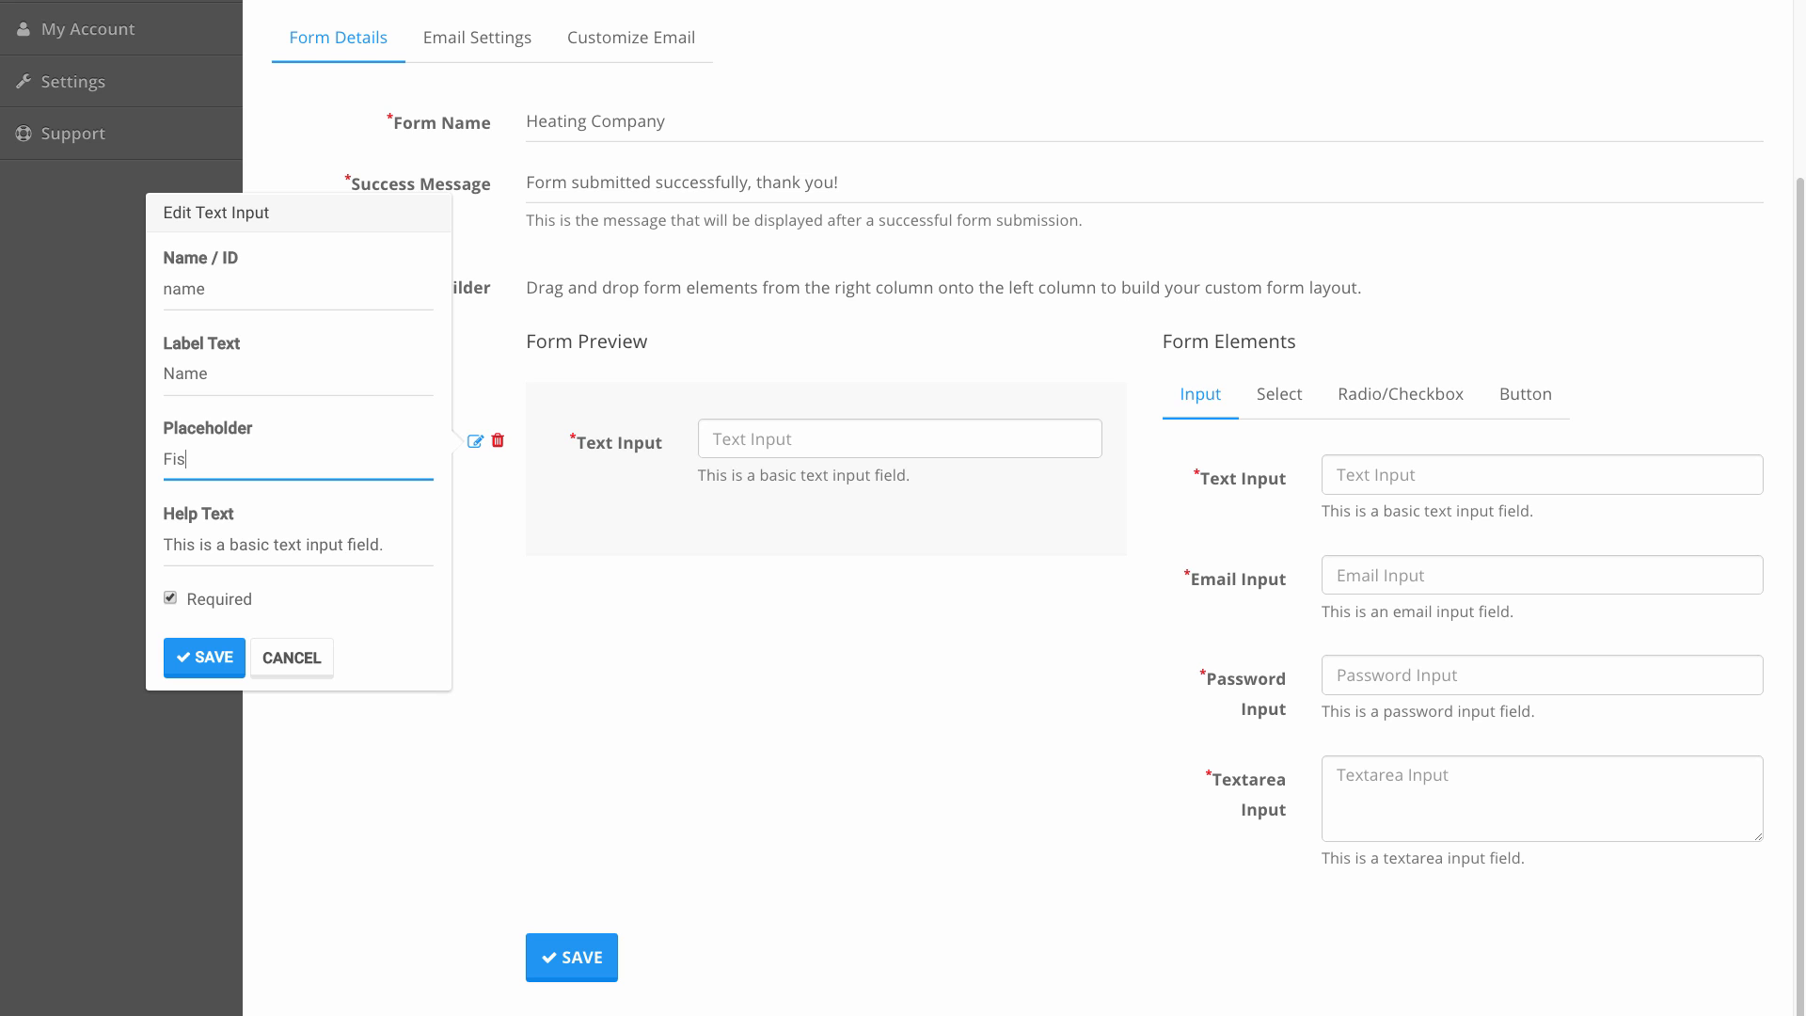
{"action": "type", "text": " & Last"}
Clear the Name field's help text, save it, and add a second text input below.
{"action": "double_click", "coordinate": [332, 549]}
{"action": "key", "text": "ctrl+a"}
{"action": "key", "text": "BackSpace"}
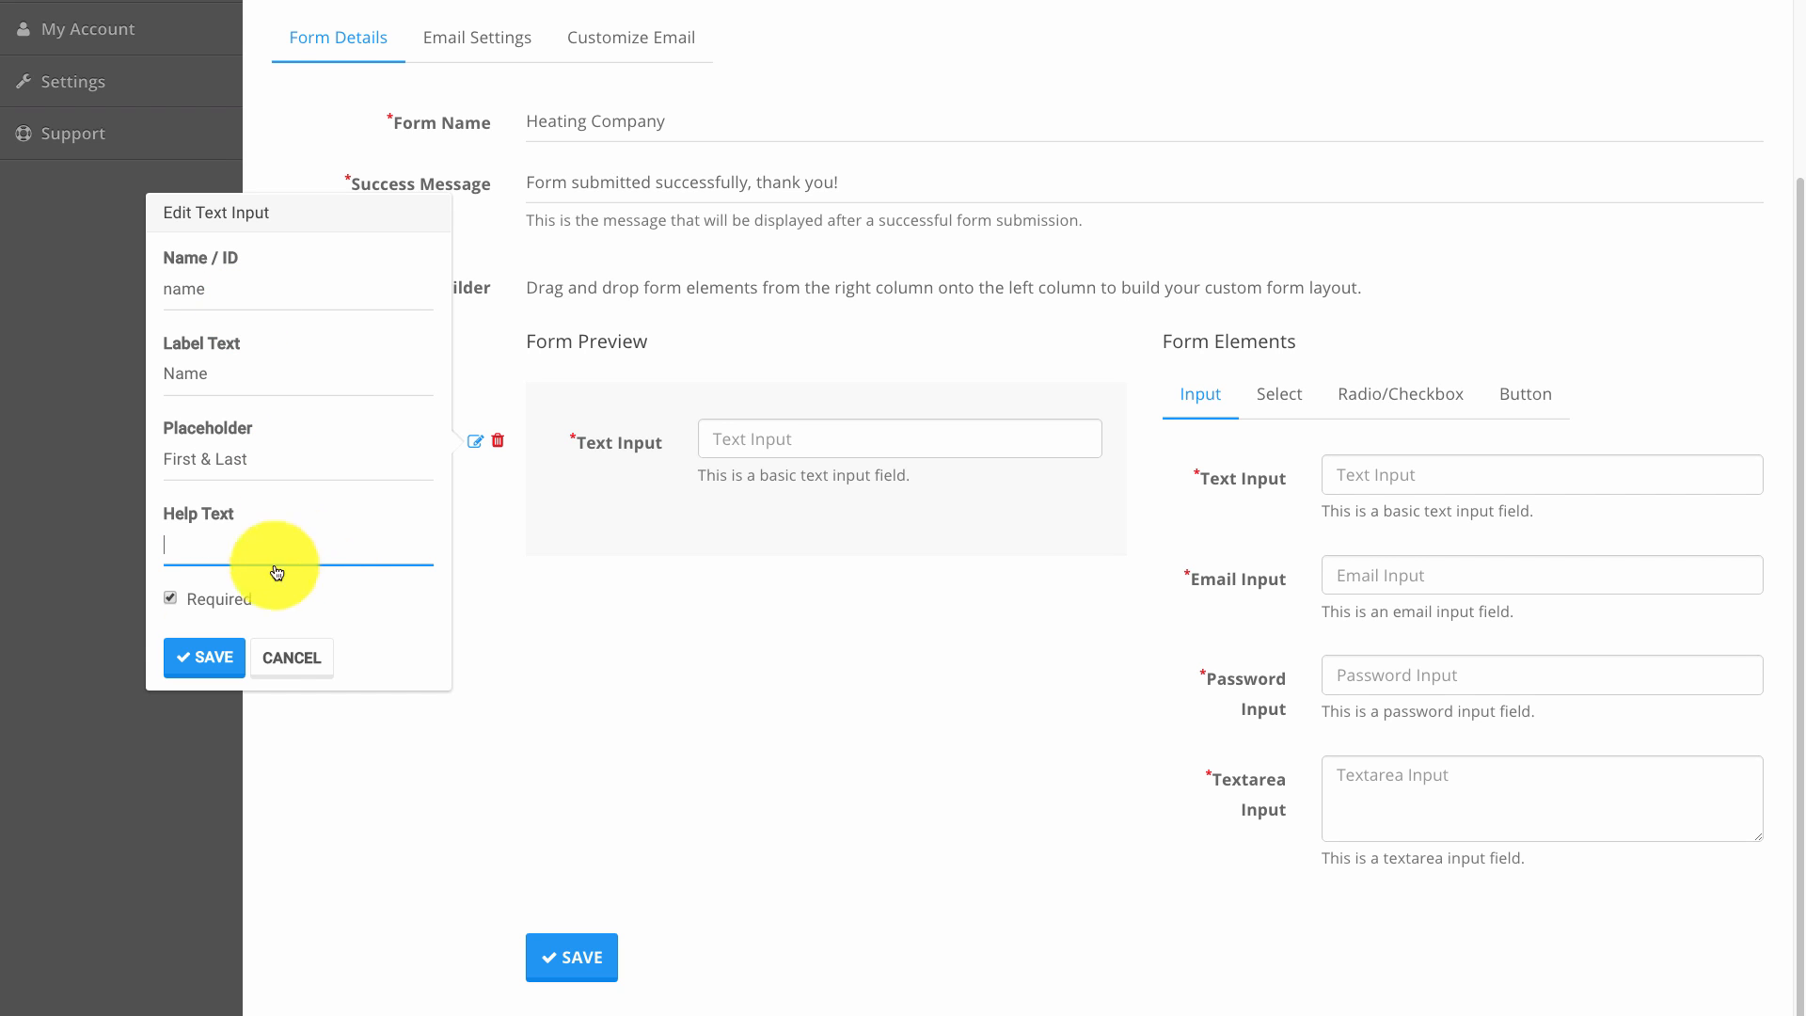
{"action": "left_click", "coordinate": [179, 658]}
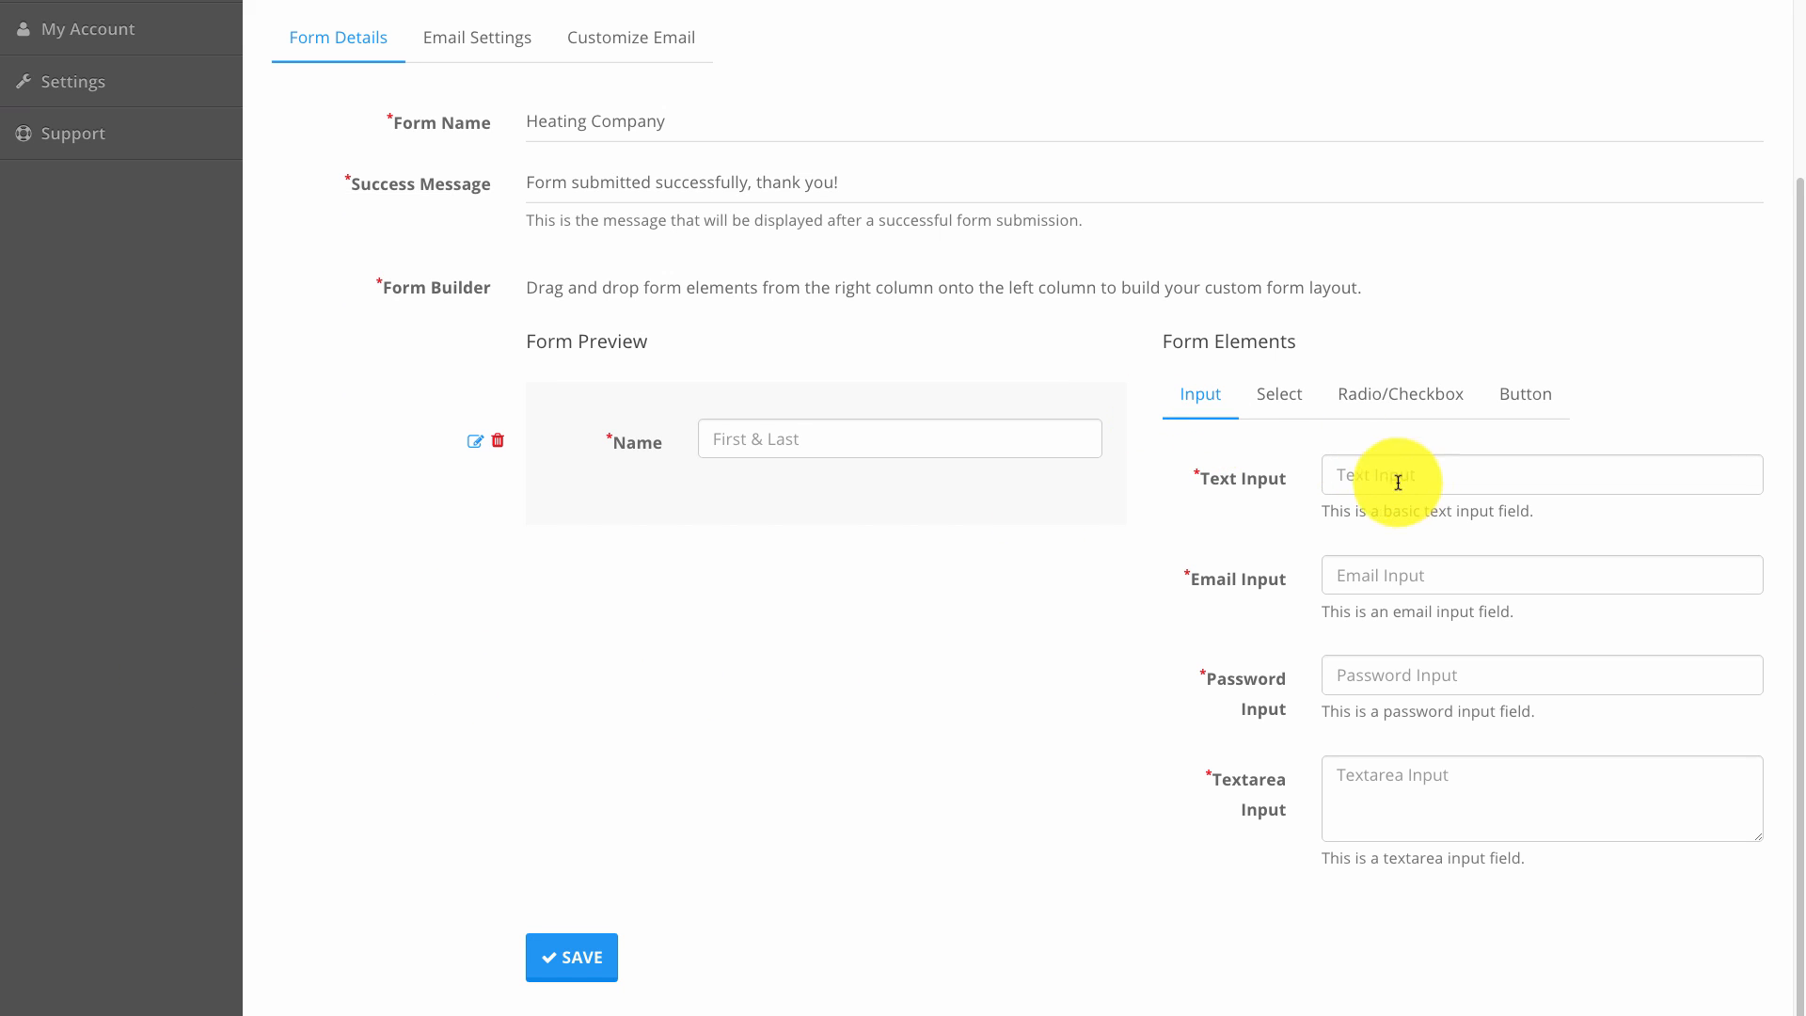
{"action": "left_click_drag", "start_coordinate": [1341, 475], "coordinate": [814, 484]}
Set the second field's ID to Phone and add an Email input below it.
{"action": "left_click", "coordinate": [473, 516]}
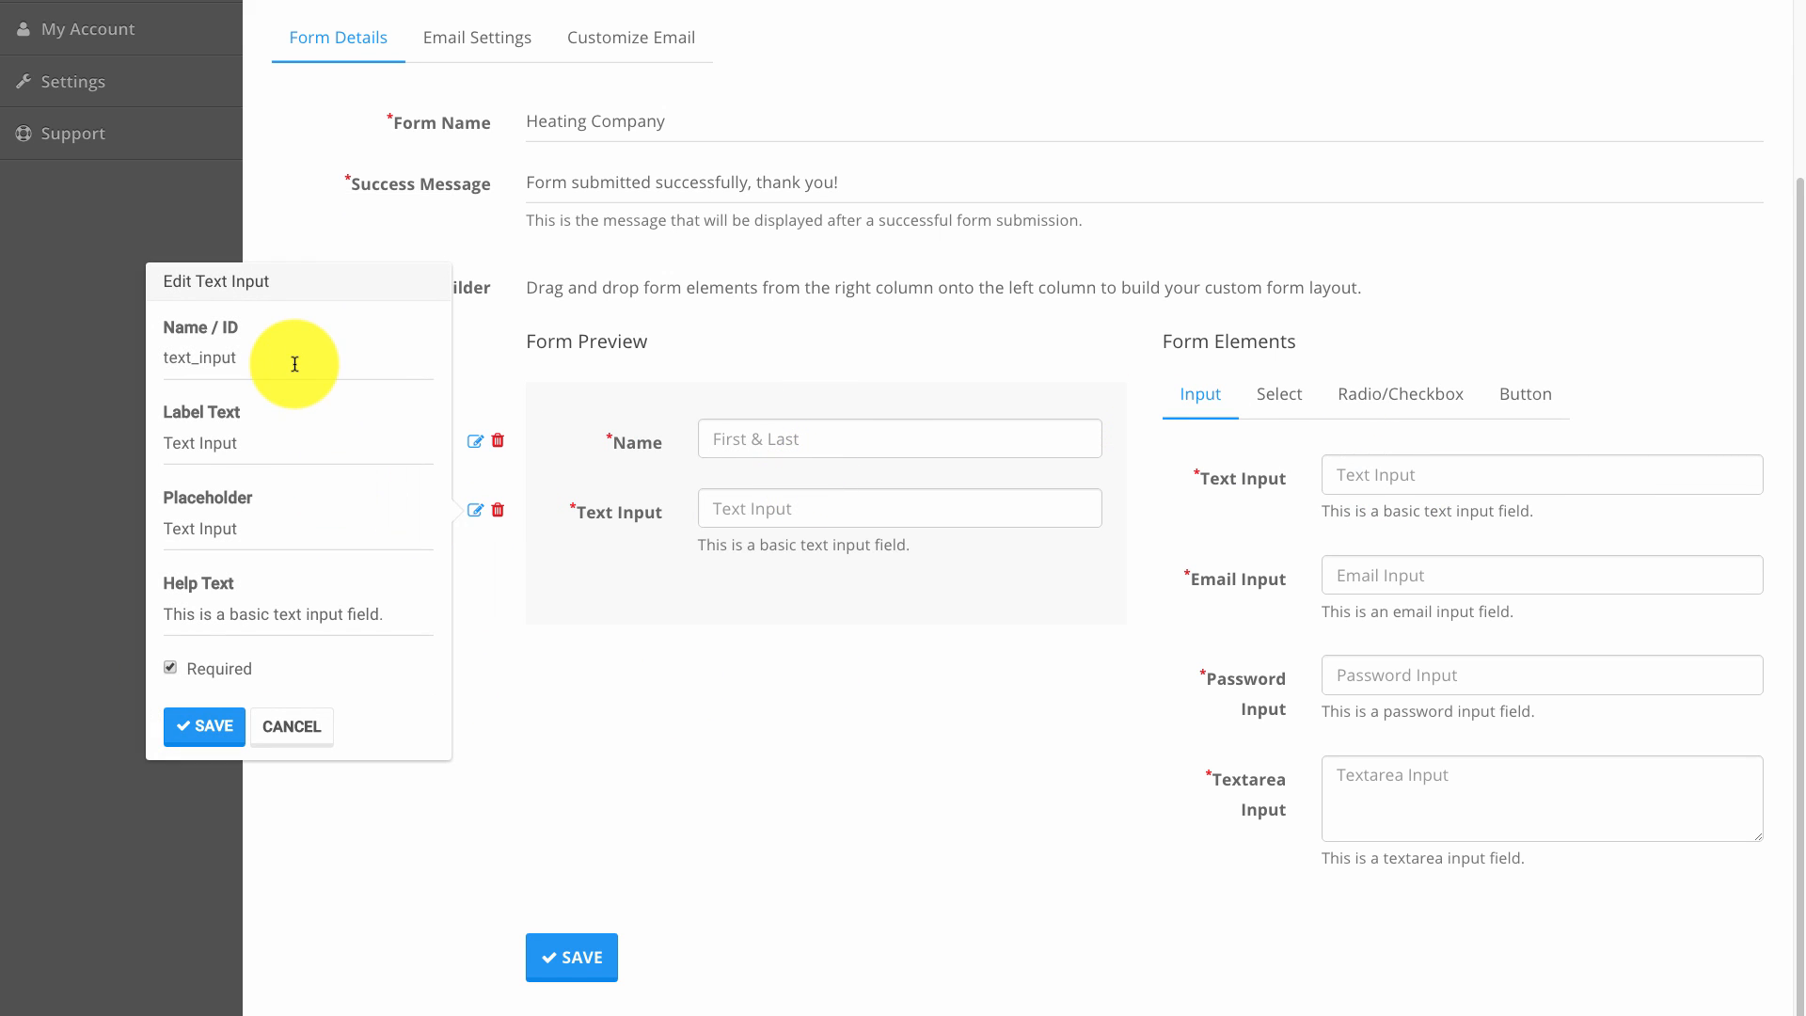
{"action": "double_click", "coordinate": [303, 355]}
{"action": "type", "text": "Phone"}
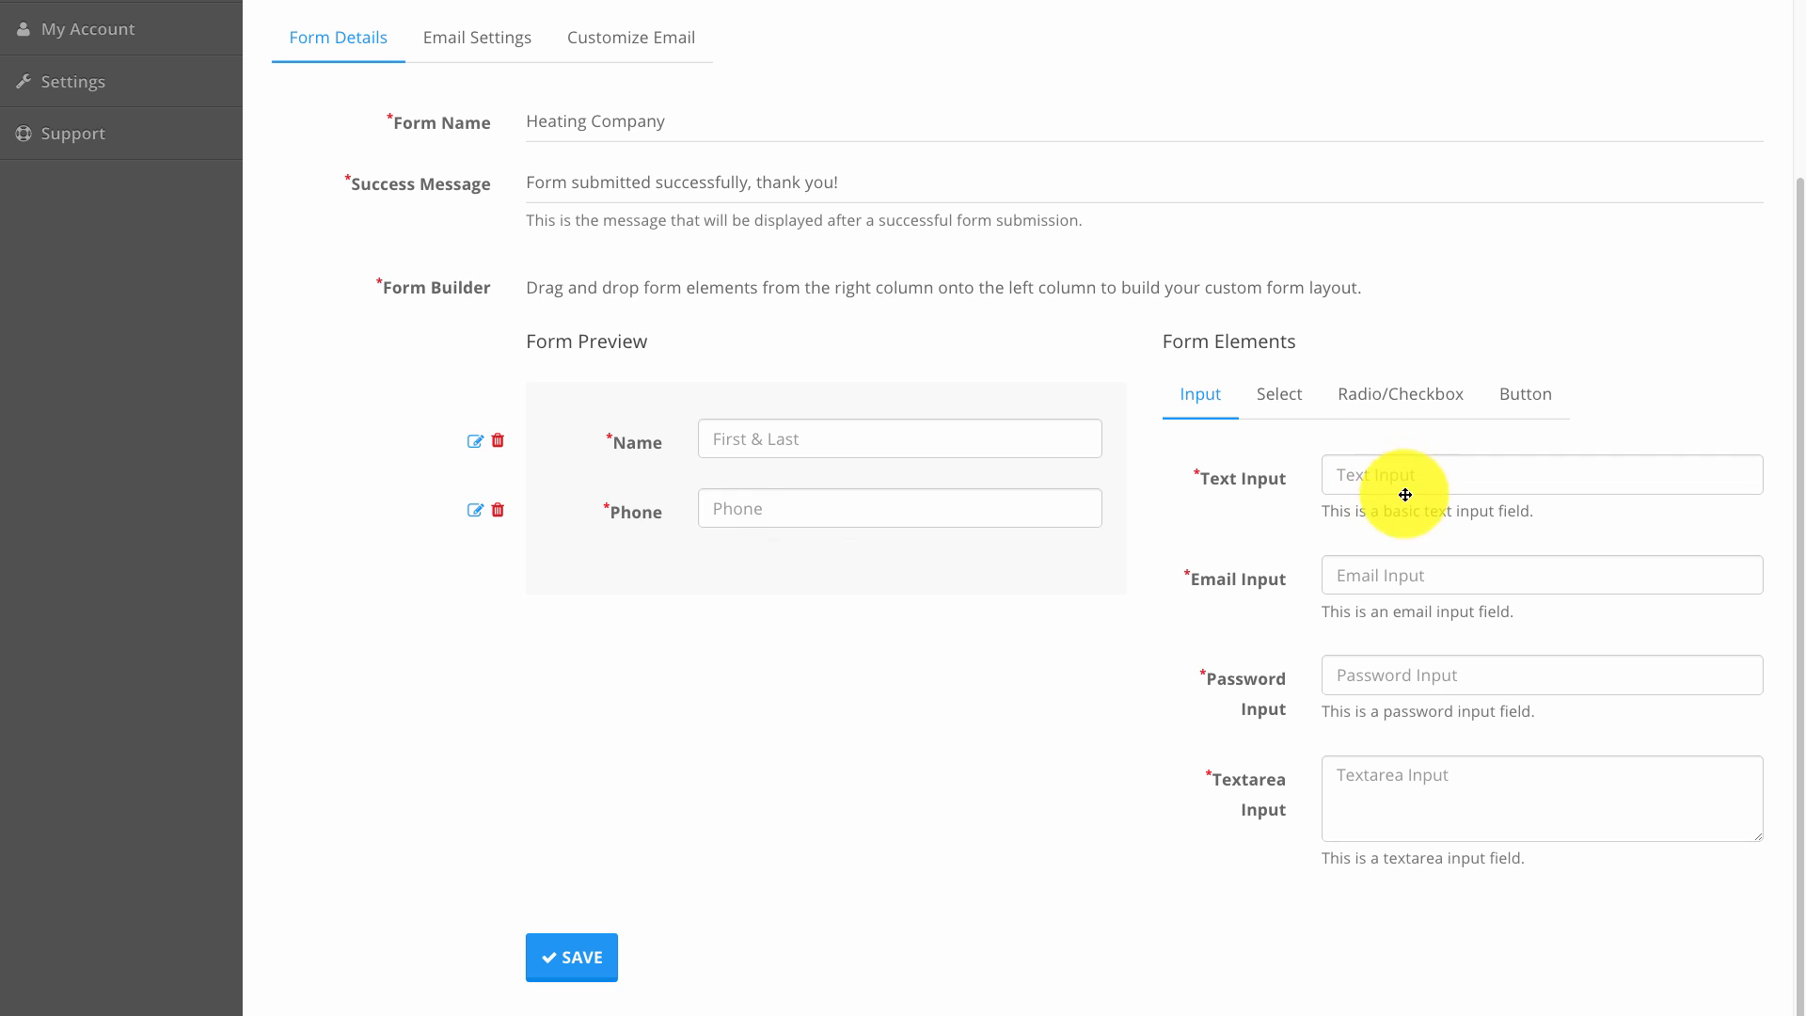
{"action": "left_click_drag", "start_coordinate": [1392, 574], "coordinate": [818, 532]}
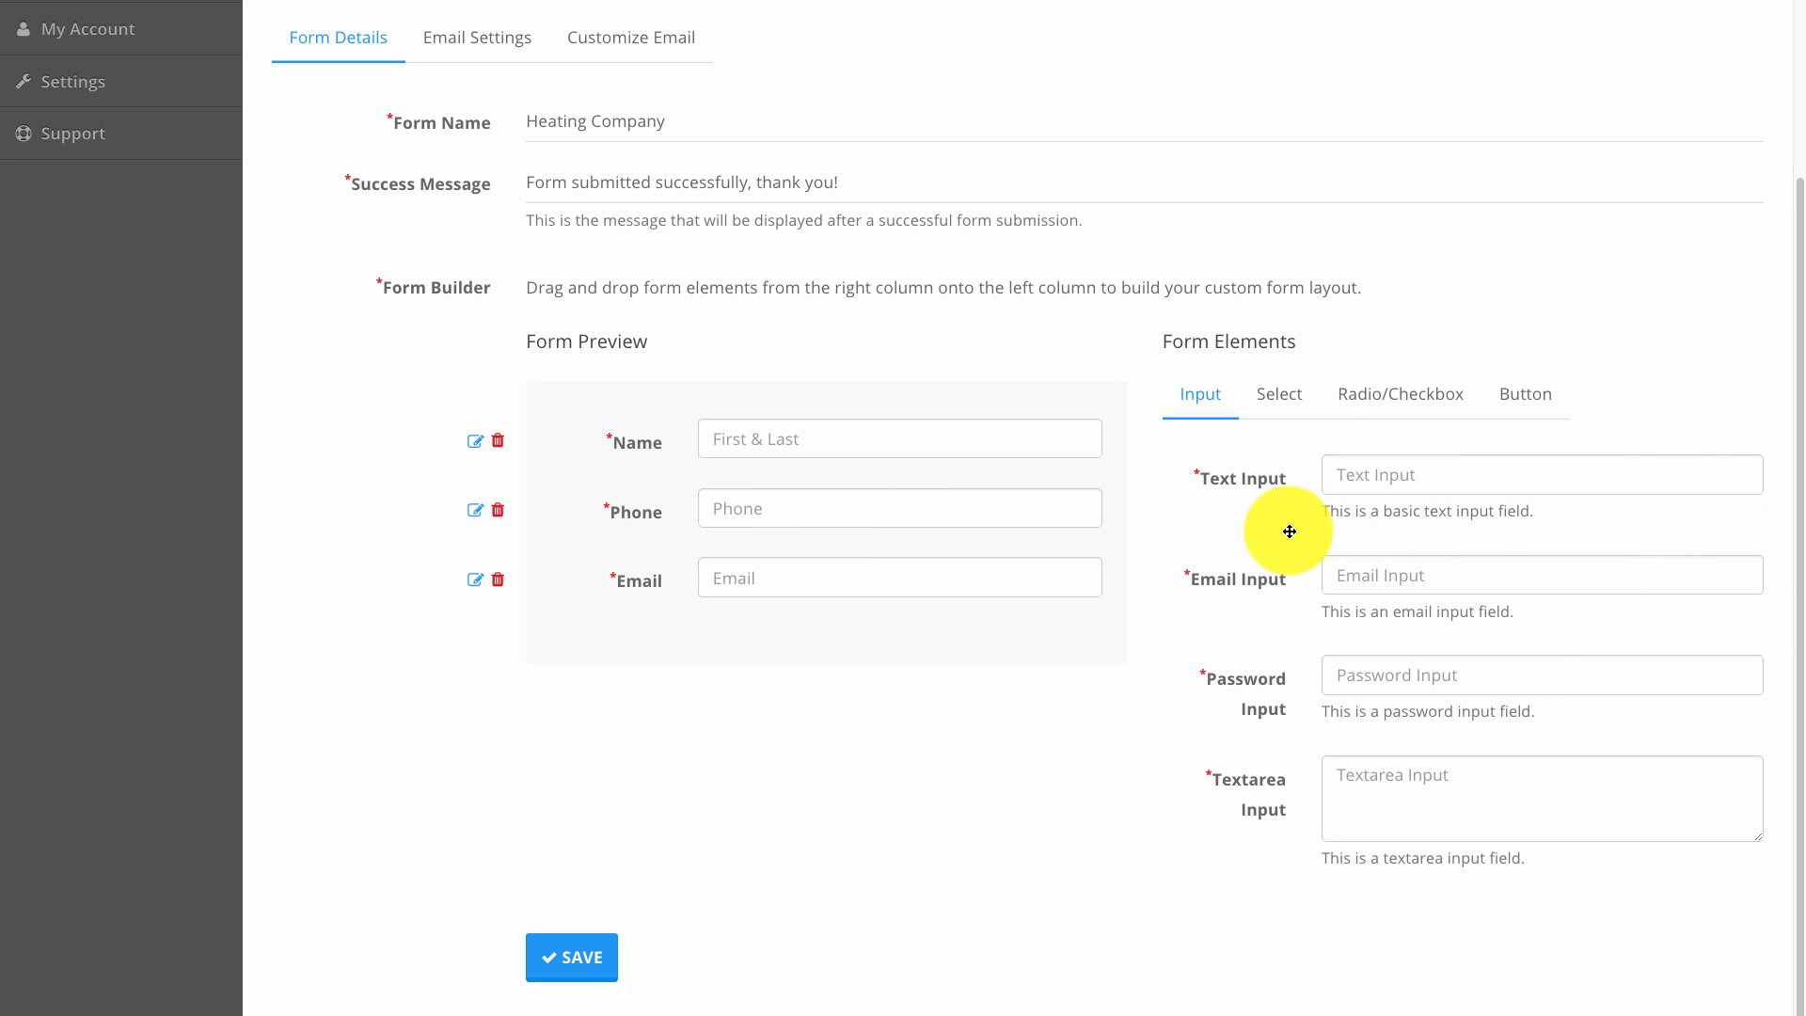
Add a text field with ID city, label City and placeholder City.
{"action": "left_click_drag", "start_coordinate": [1351, 471], "coordinate": [725, 629]}
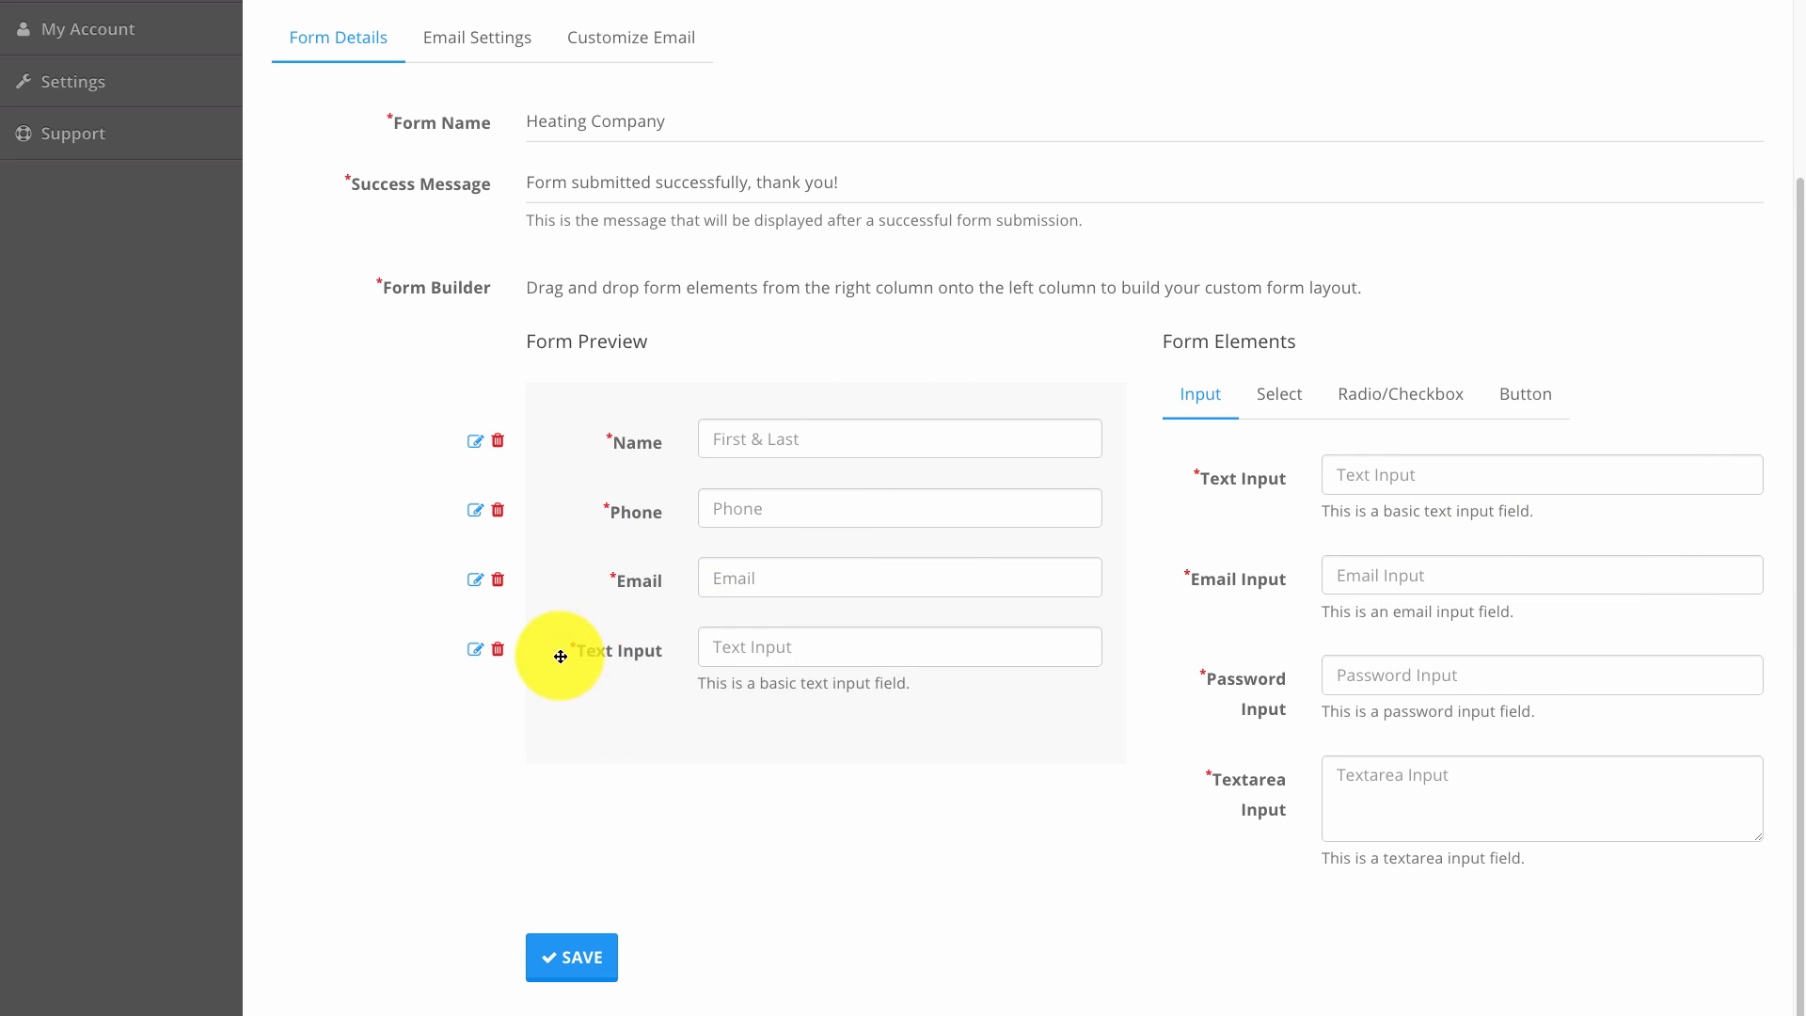
{"action": "left_click", "coordinate": [474, 649]}
{"action": "double_click", "coordinate": [236, 511]}
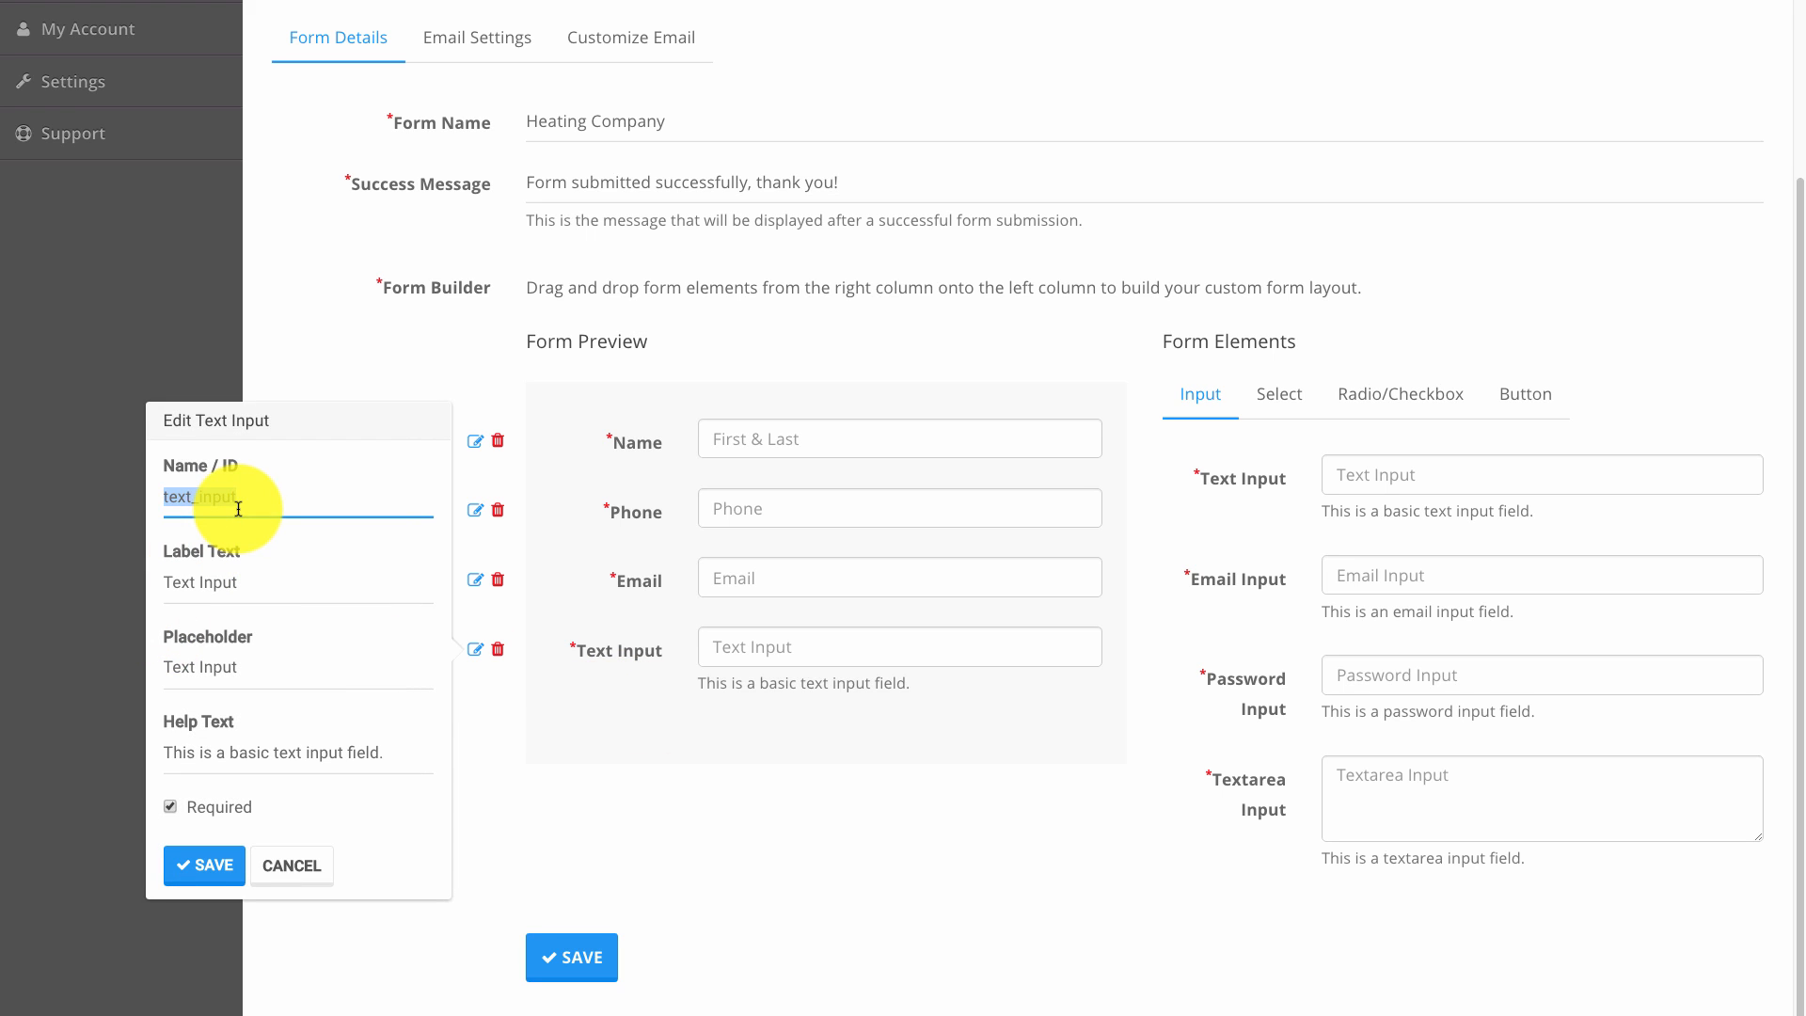
{"action": "type", "text": "city"}
{"action": "left_click", "coordinate": [234, 581]}
{"action": "triple_click", "coordinate": [233, 581]}
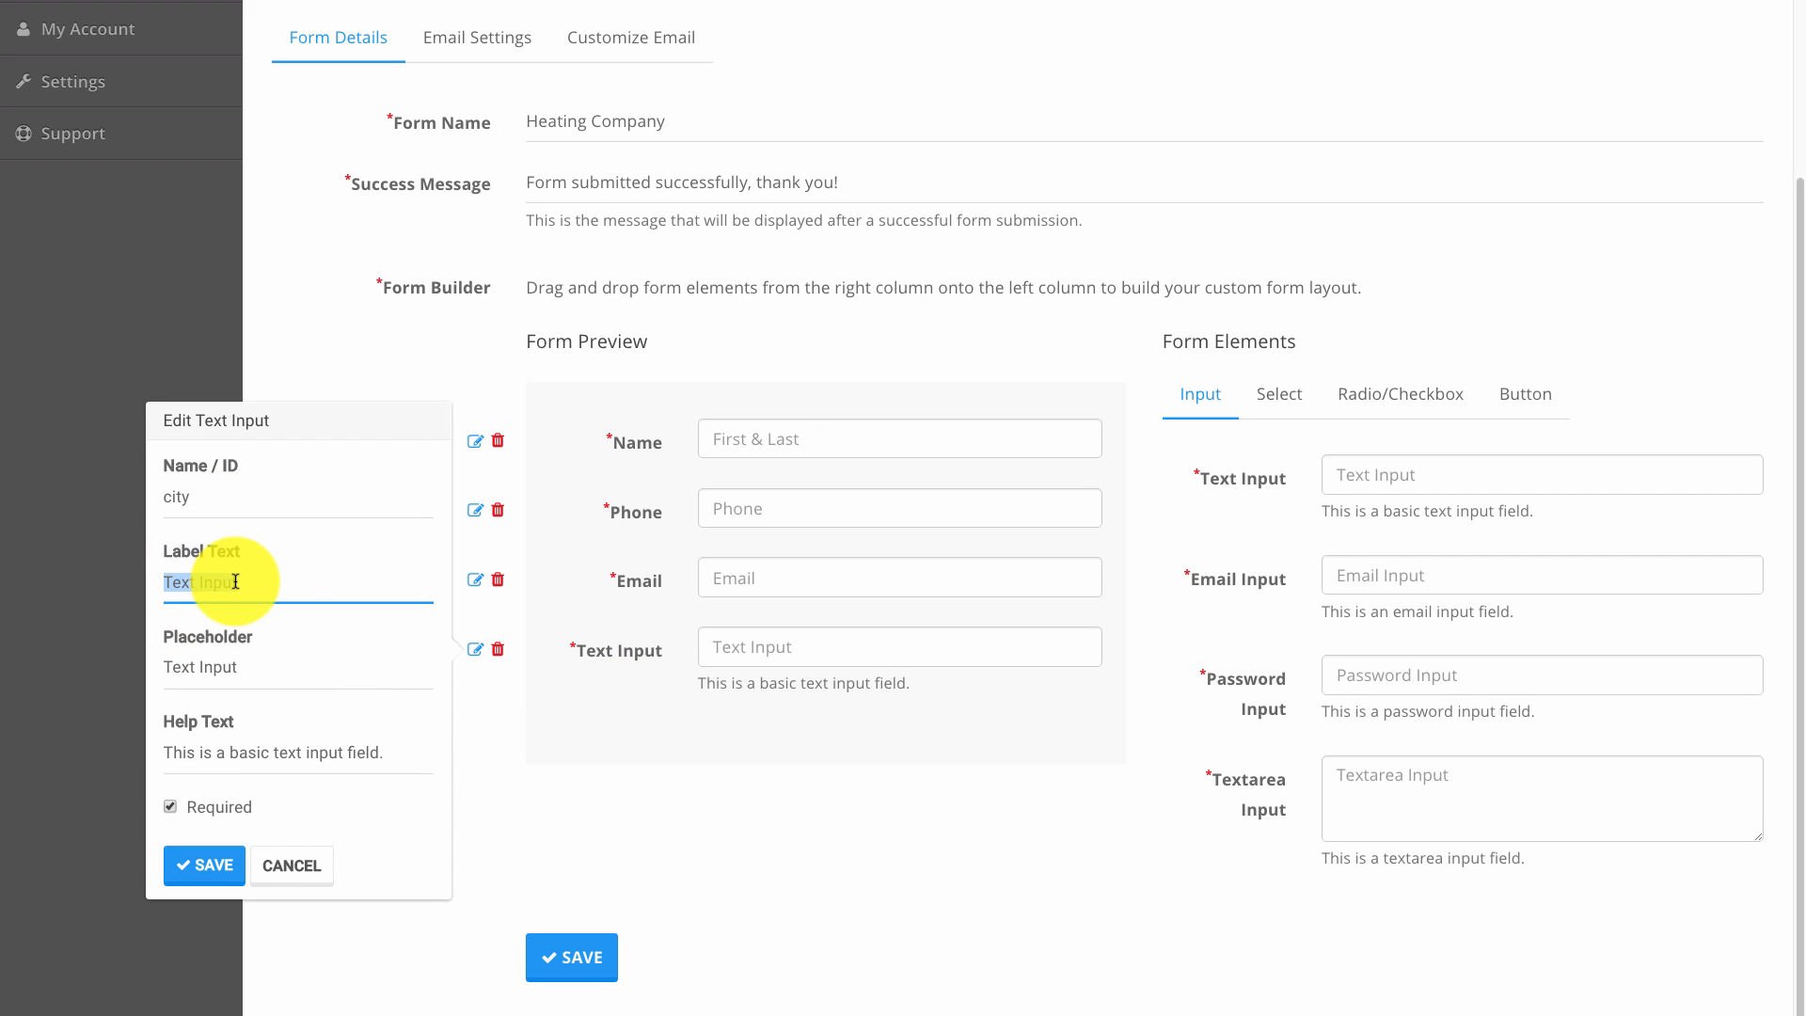
{"action": "type", "text": "City"}
{"action": "key", "text": "Tab"}
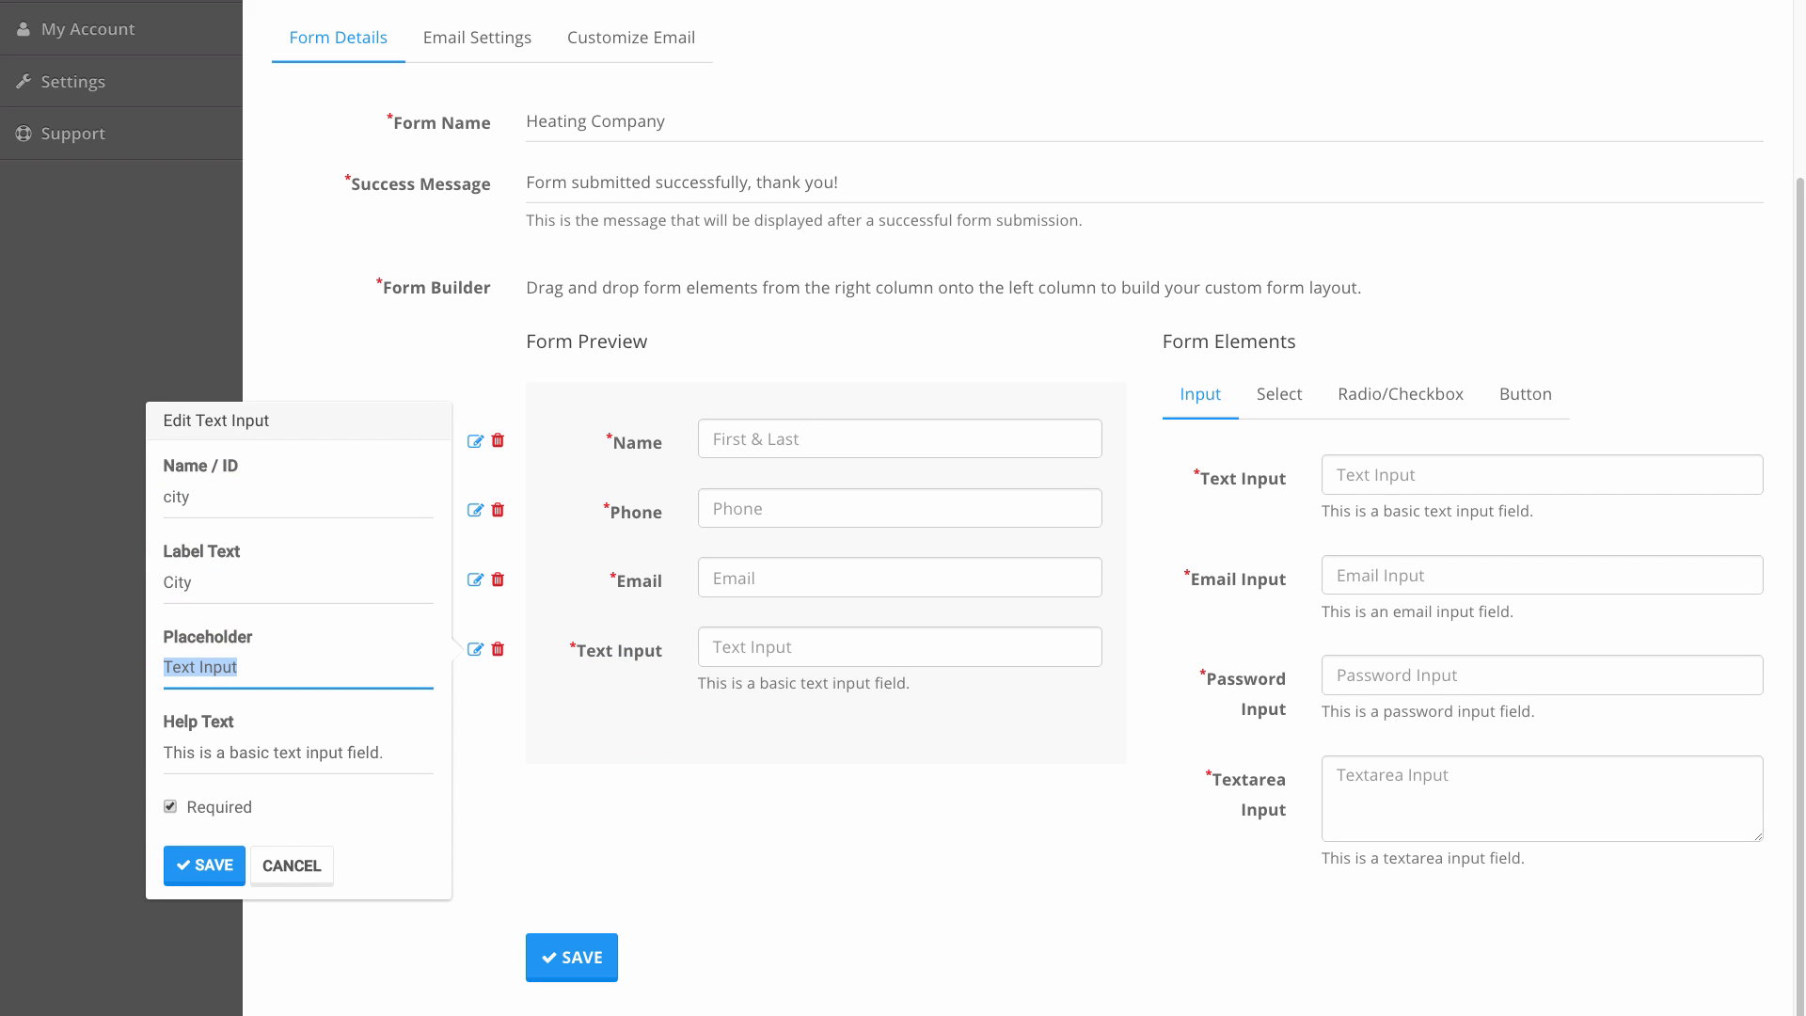
{"action": "type", "text": "City"}
{"action": "key", "text": "Return"}
Add another text field with ID sqft and start labelling it Sq Ft?
{"action": "left_click_drag", "start_coordinate": [1391, 536], "coordinate": [717, 694]}
{"action": "left_click", "coordinate": [475, 718]}
{"action": "double_click", "coordinate": [258, 567]}
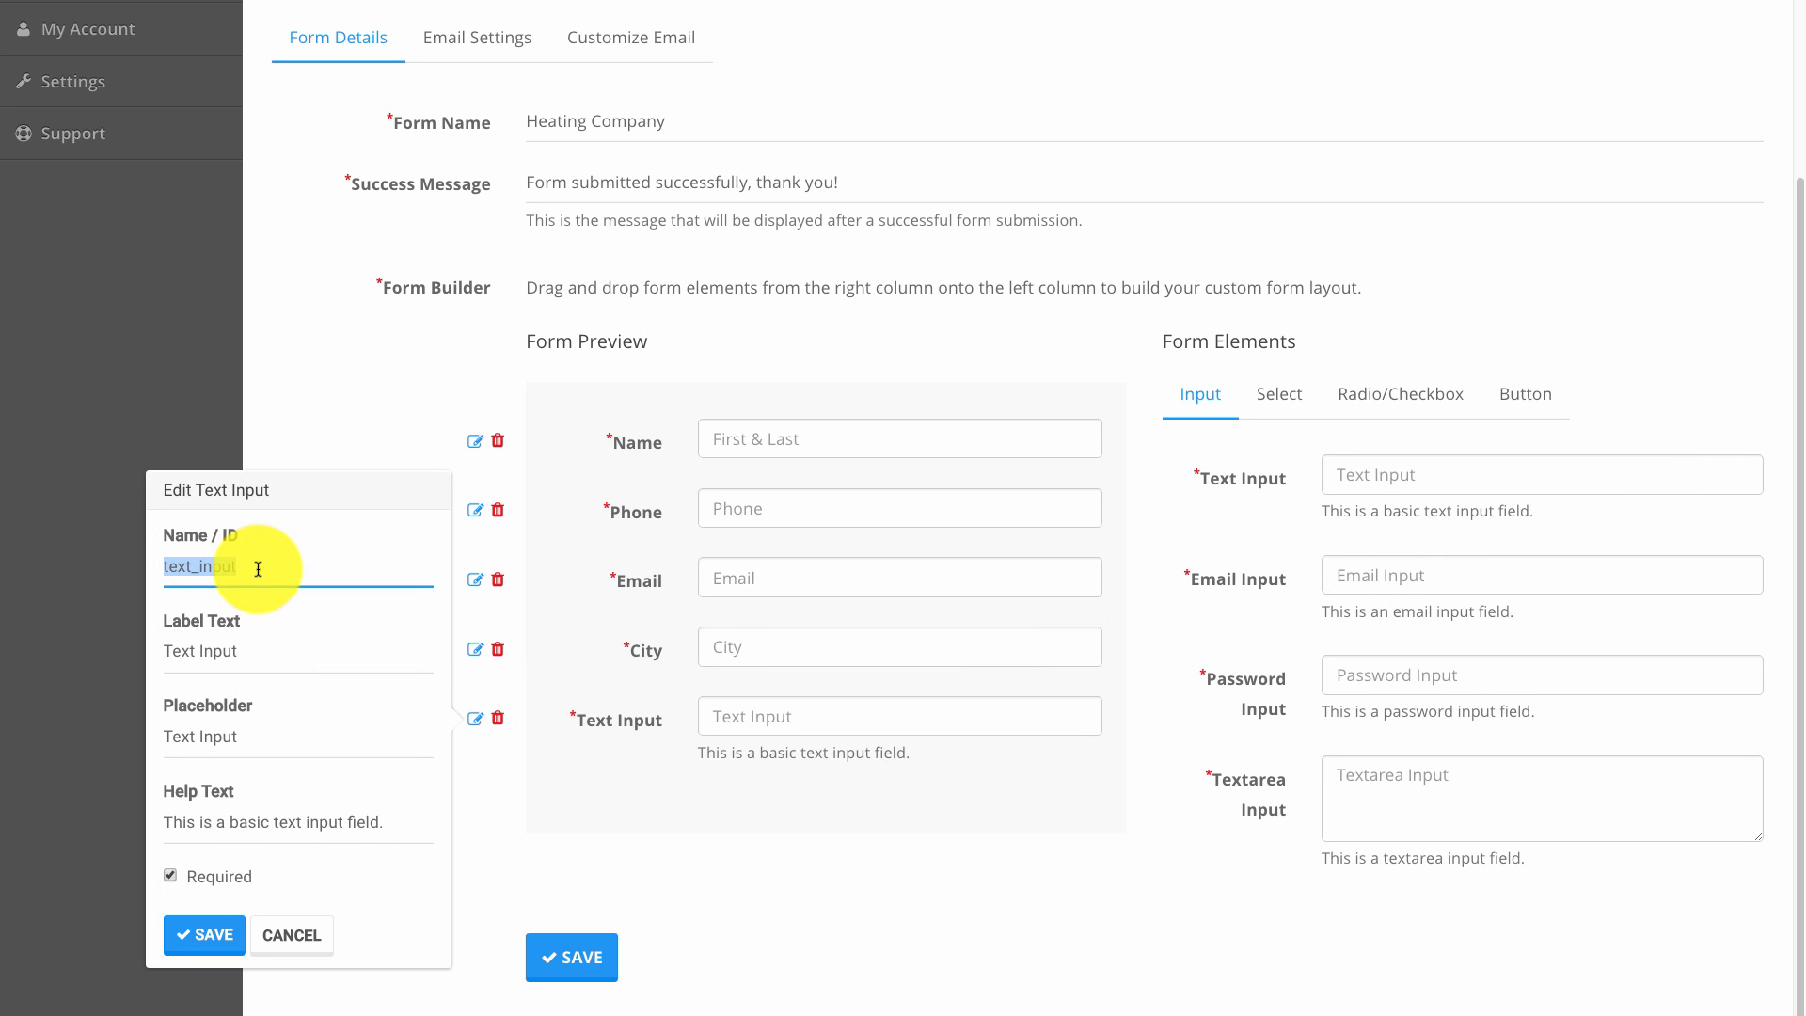
{"action": "type", "text": "sqft"}
{"action": "key", "text": "Tab"}
{"action": "type", "text": "Sw"}
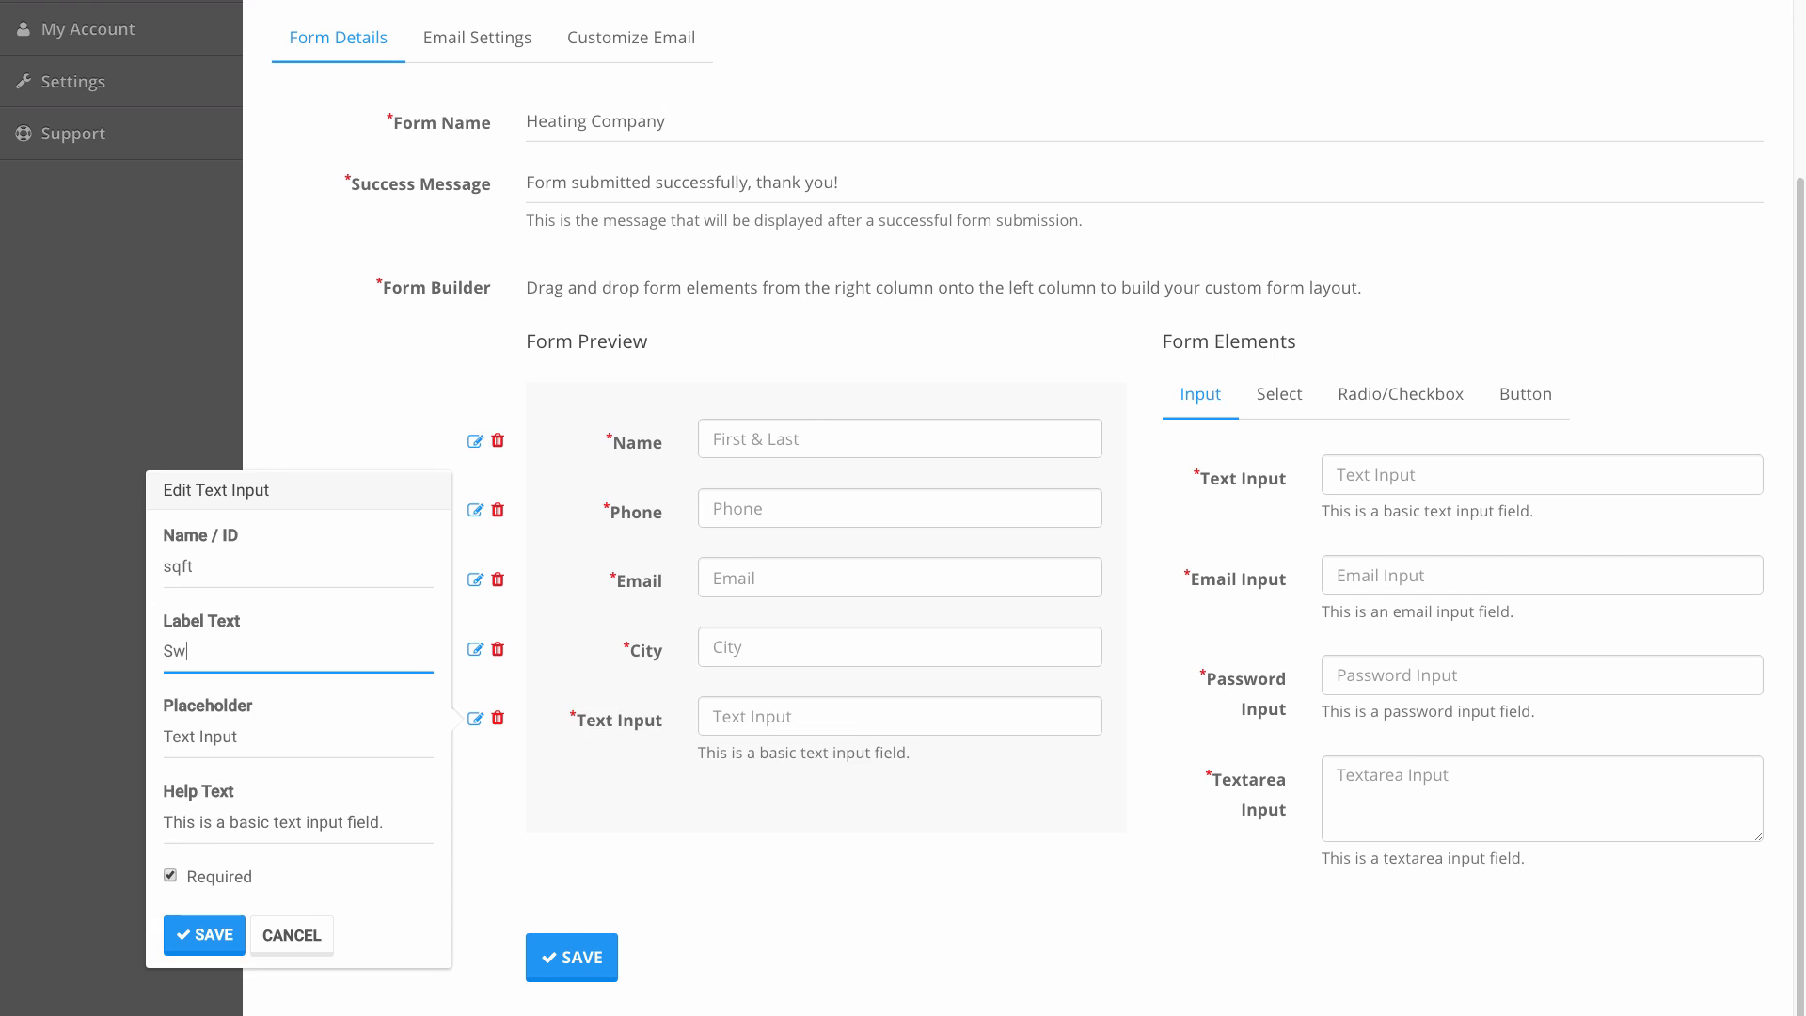
Add a textarea below Sq Ft? and begin setting its ID to details.
{"action": "left_click_drag", "start_coordinate": [1217, 774], "coordinate": [386, 838]}
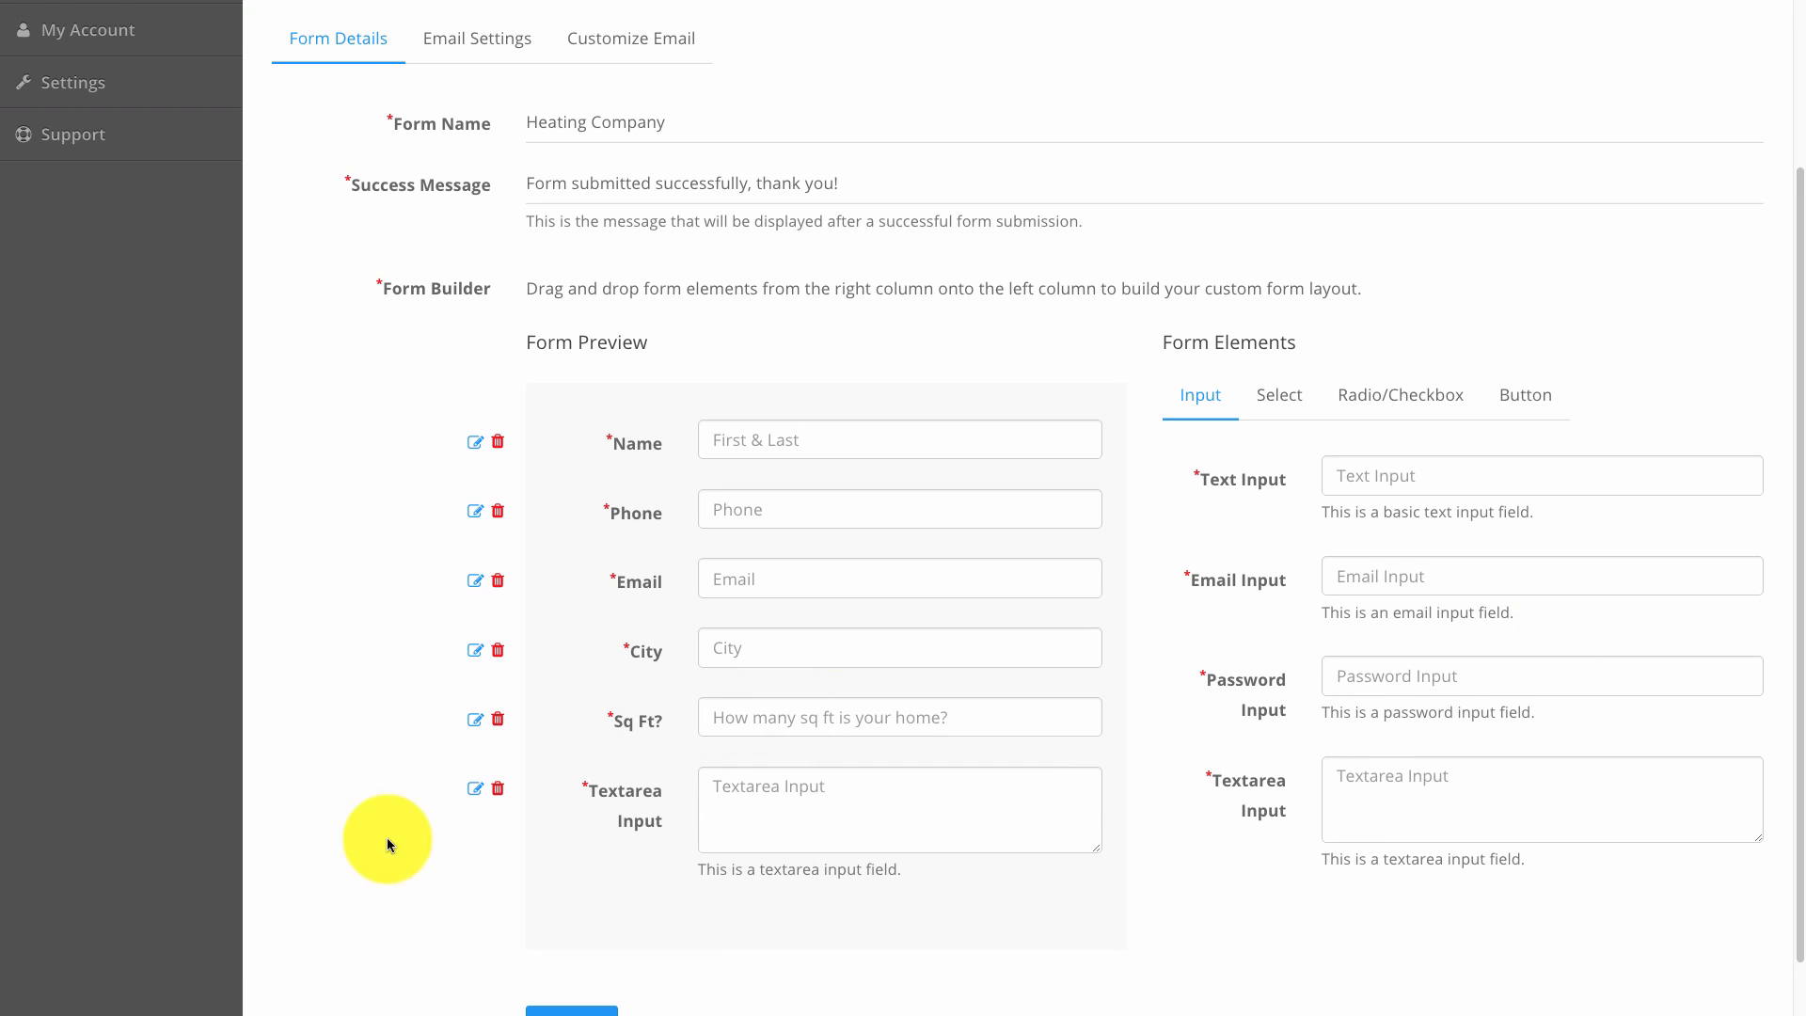
{"action": "left_click", "coordinate": [471, 789]}
{"action": "double_click", "coordinate": [336, 776]}
{"action": "double_click", "coordinate": [338, 788]}
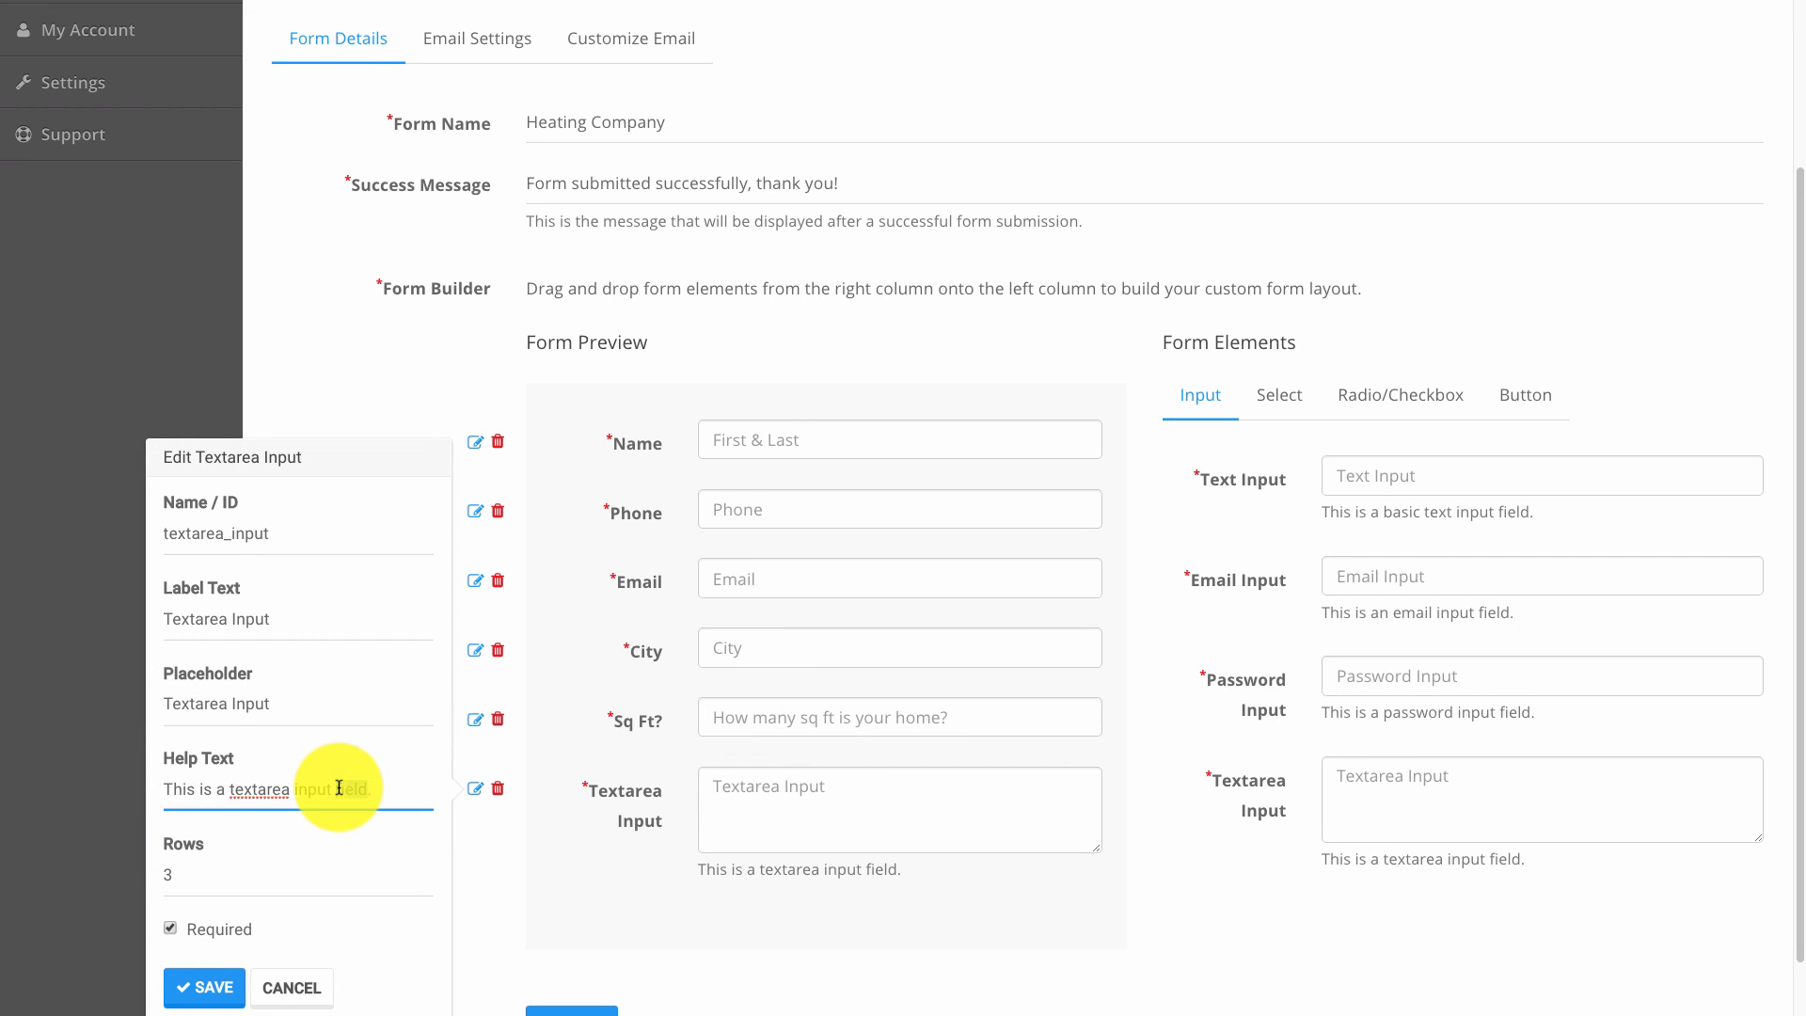
{"action": "triple_click", "coordinate": [339, 788]}
{"action": "double_click", "coordinate": [250, 523]}
{"action": "type", "text": "detai"}
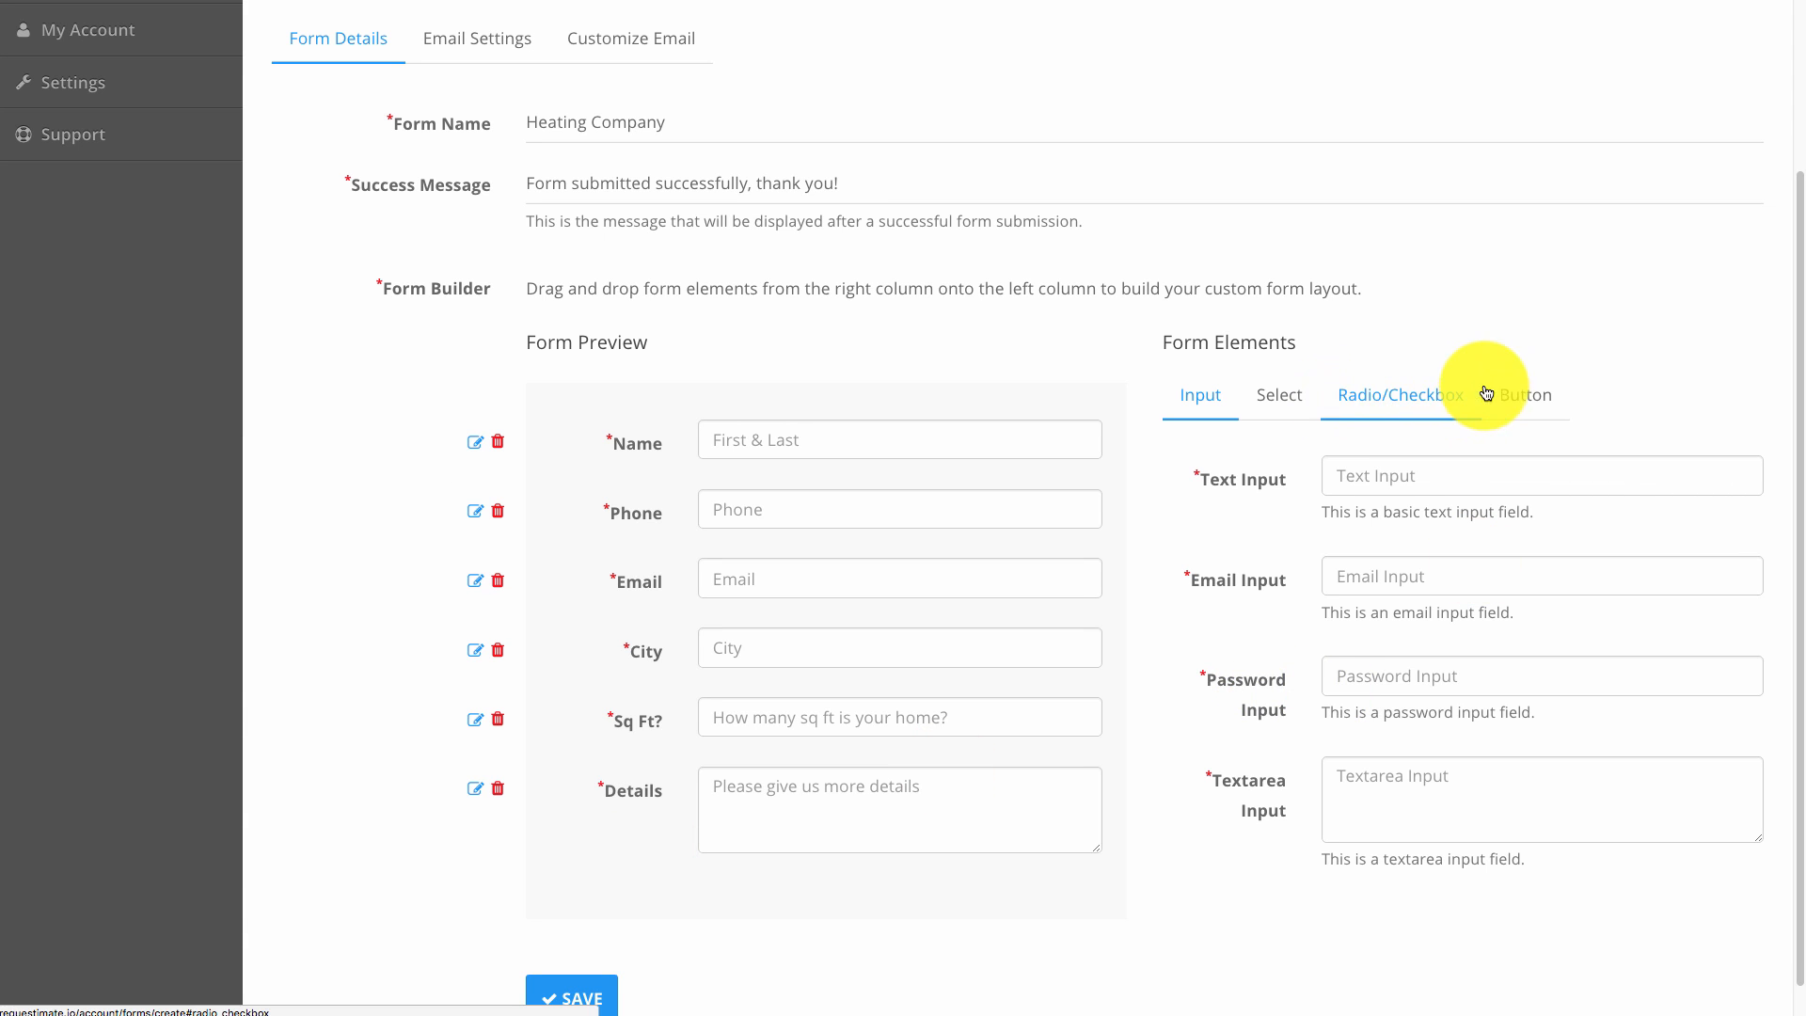
Add a file upload field below Details and label it Image.
{"action": "left_click", "coordinate": [1516, 395]}
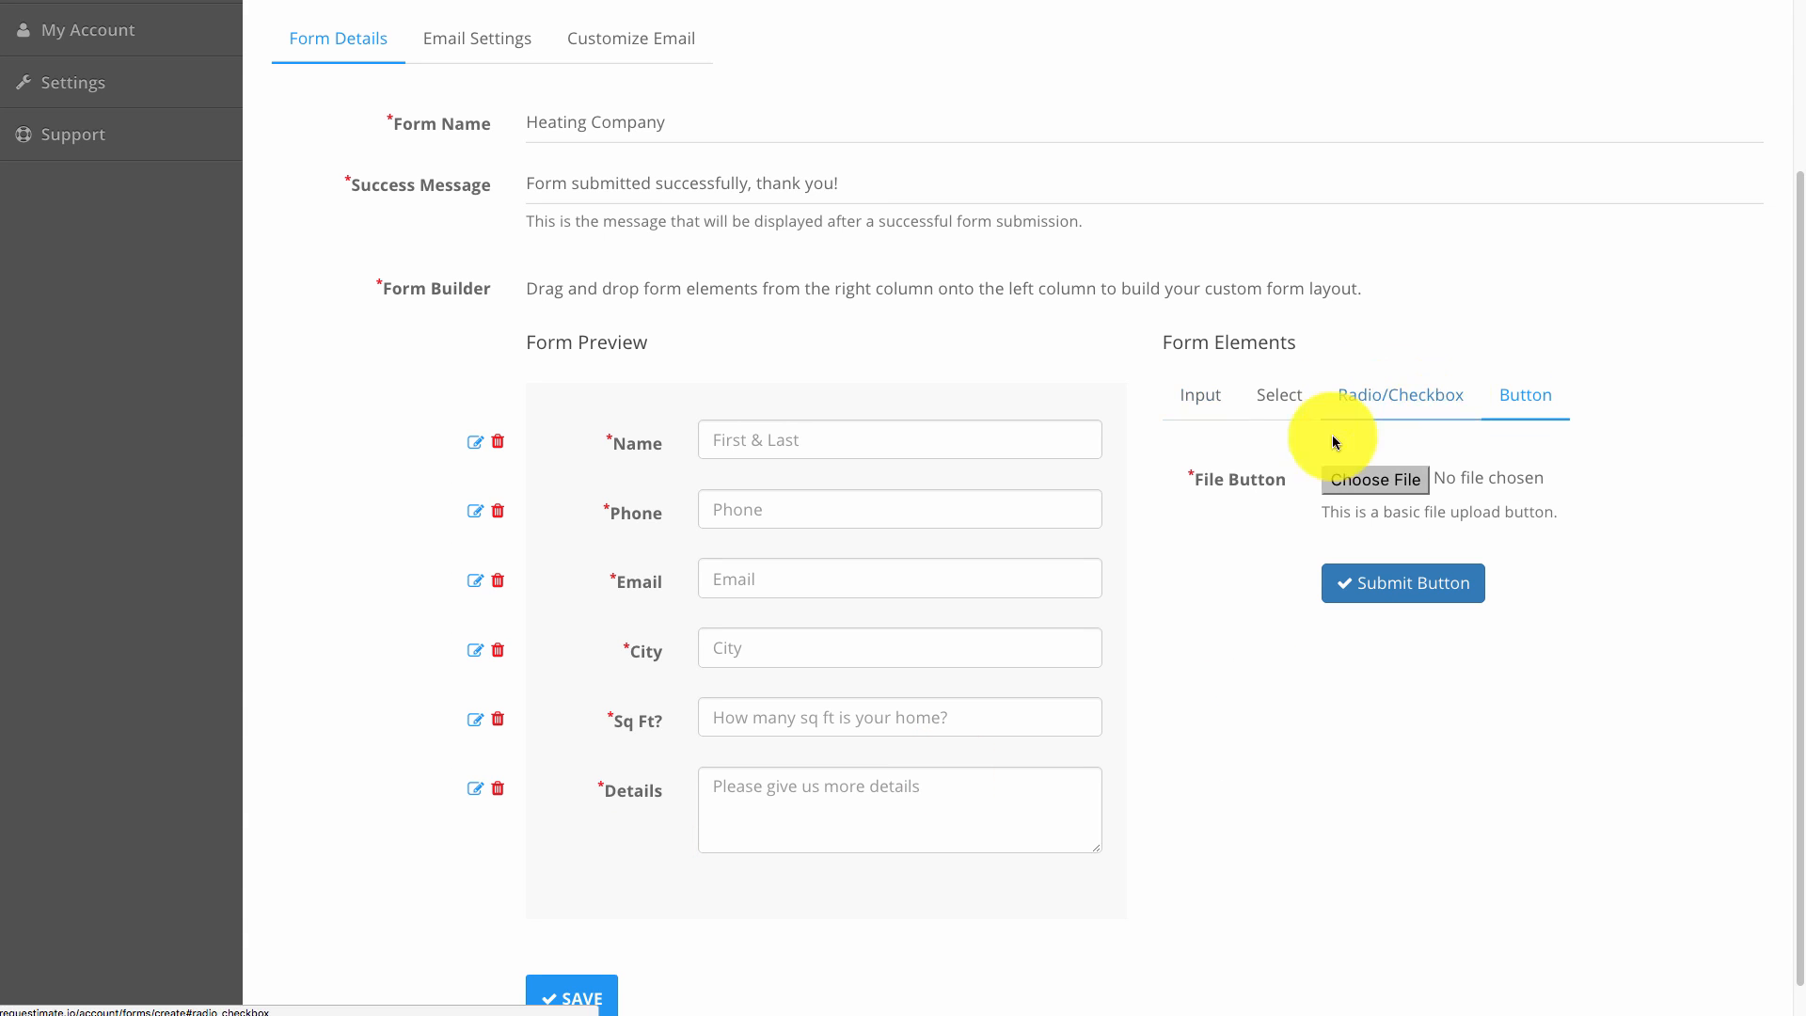
{"action": "left_click_drag", "start_coordinate": [1394, 476], "coordinate": [737, 866]}
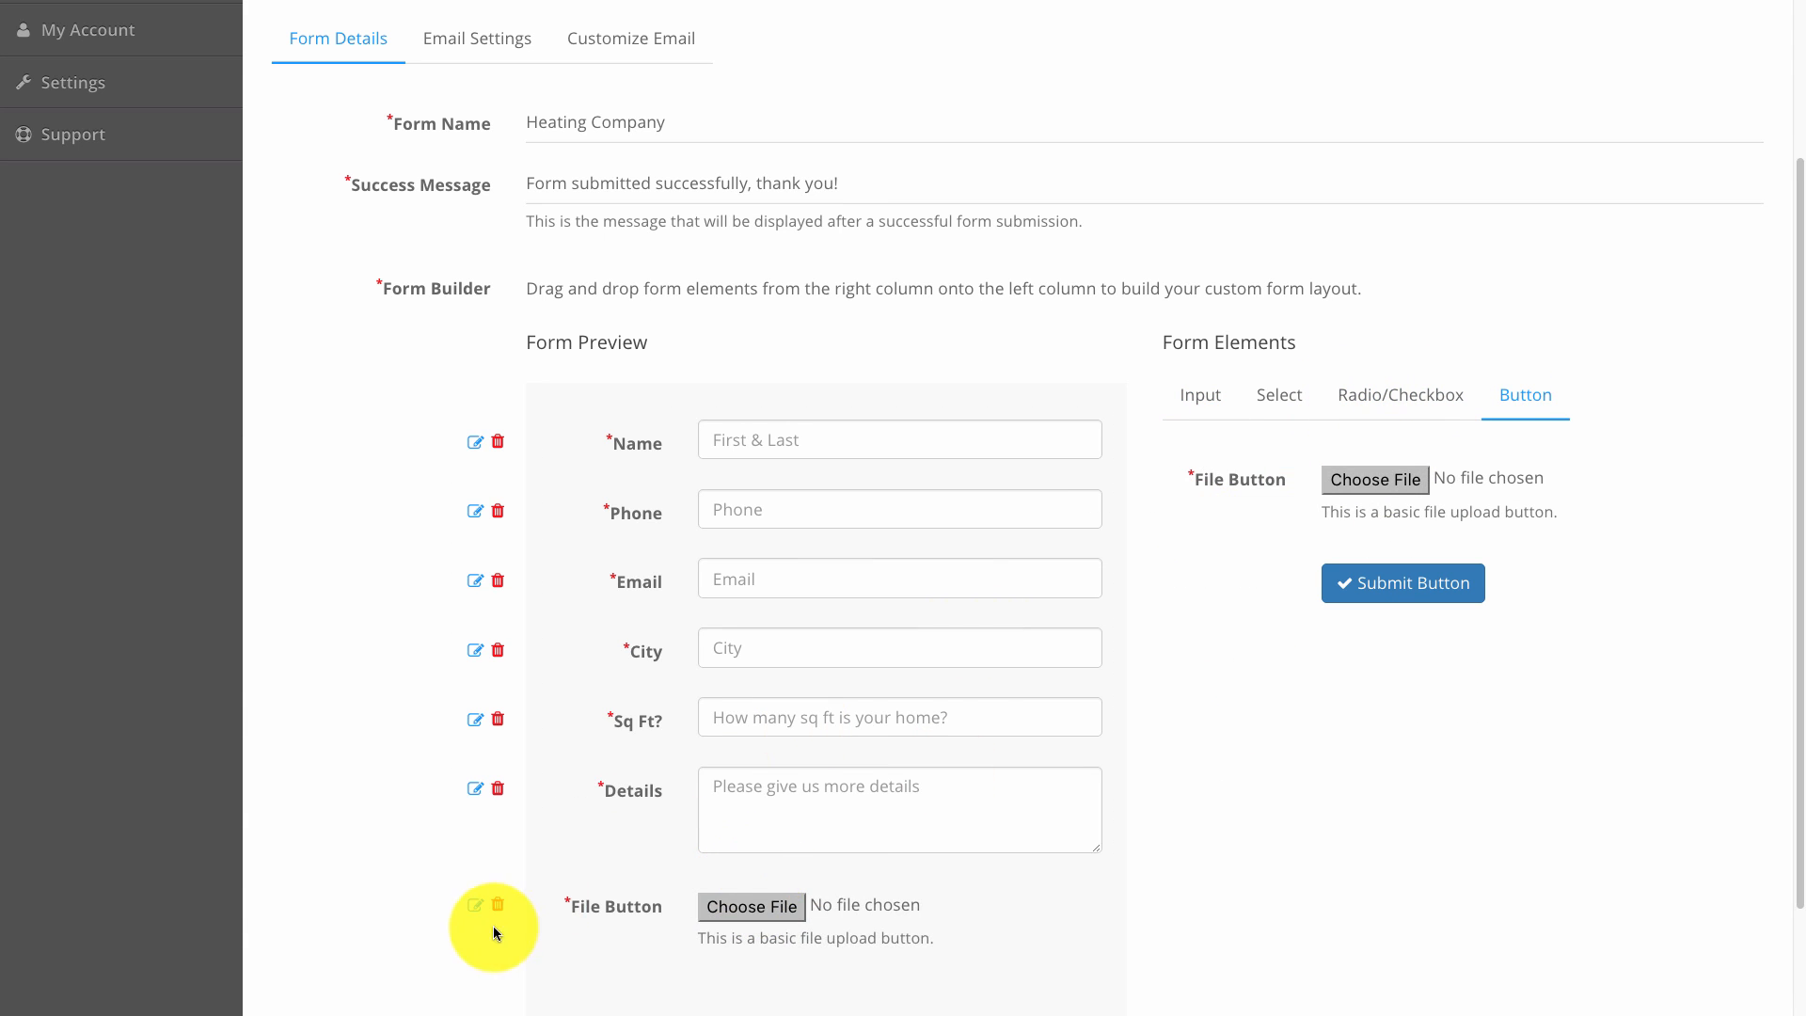
{"action": "scroll", "coordinate": [493, 931], "scroll_direction": "down", "scroll_amount": 2}
{"action": "left_click", "coordinate": [475, 757]}
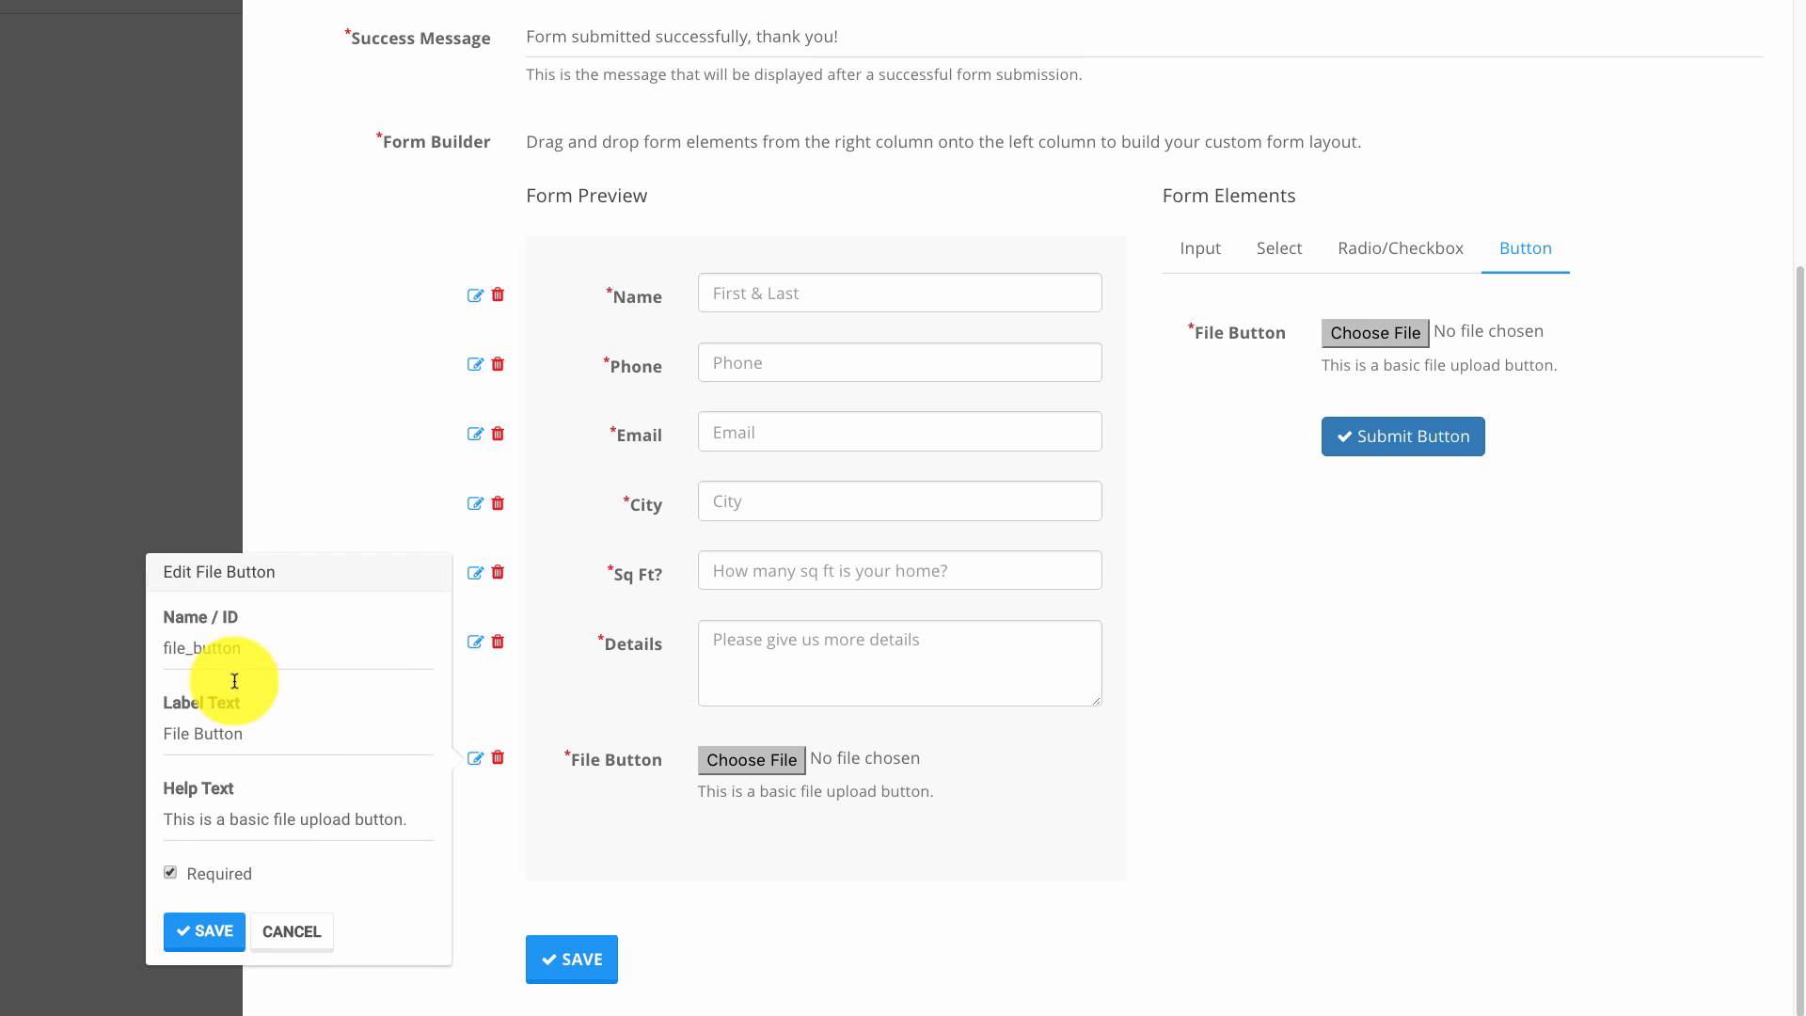
{"action": "left_click", "coordinate": [250, 736]}
{"action": "key", "text": "ctrl+a"}
{"action": "type", "text": "Image"}
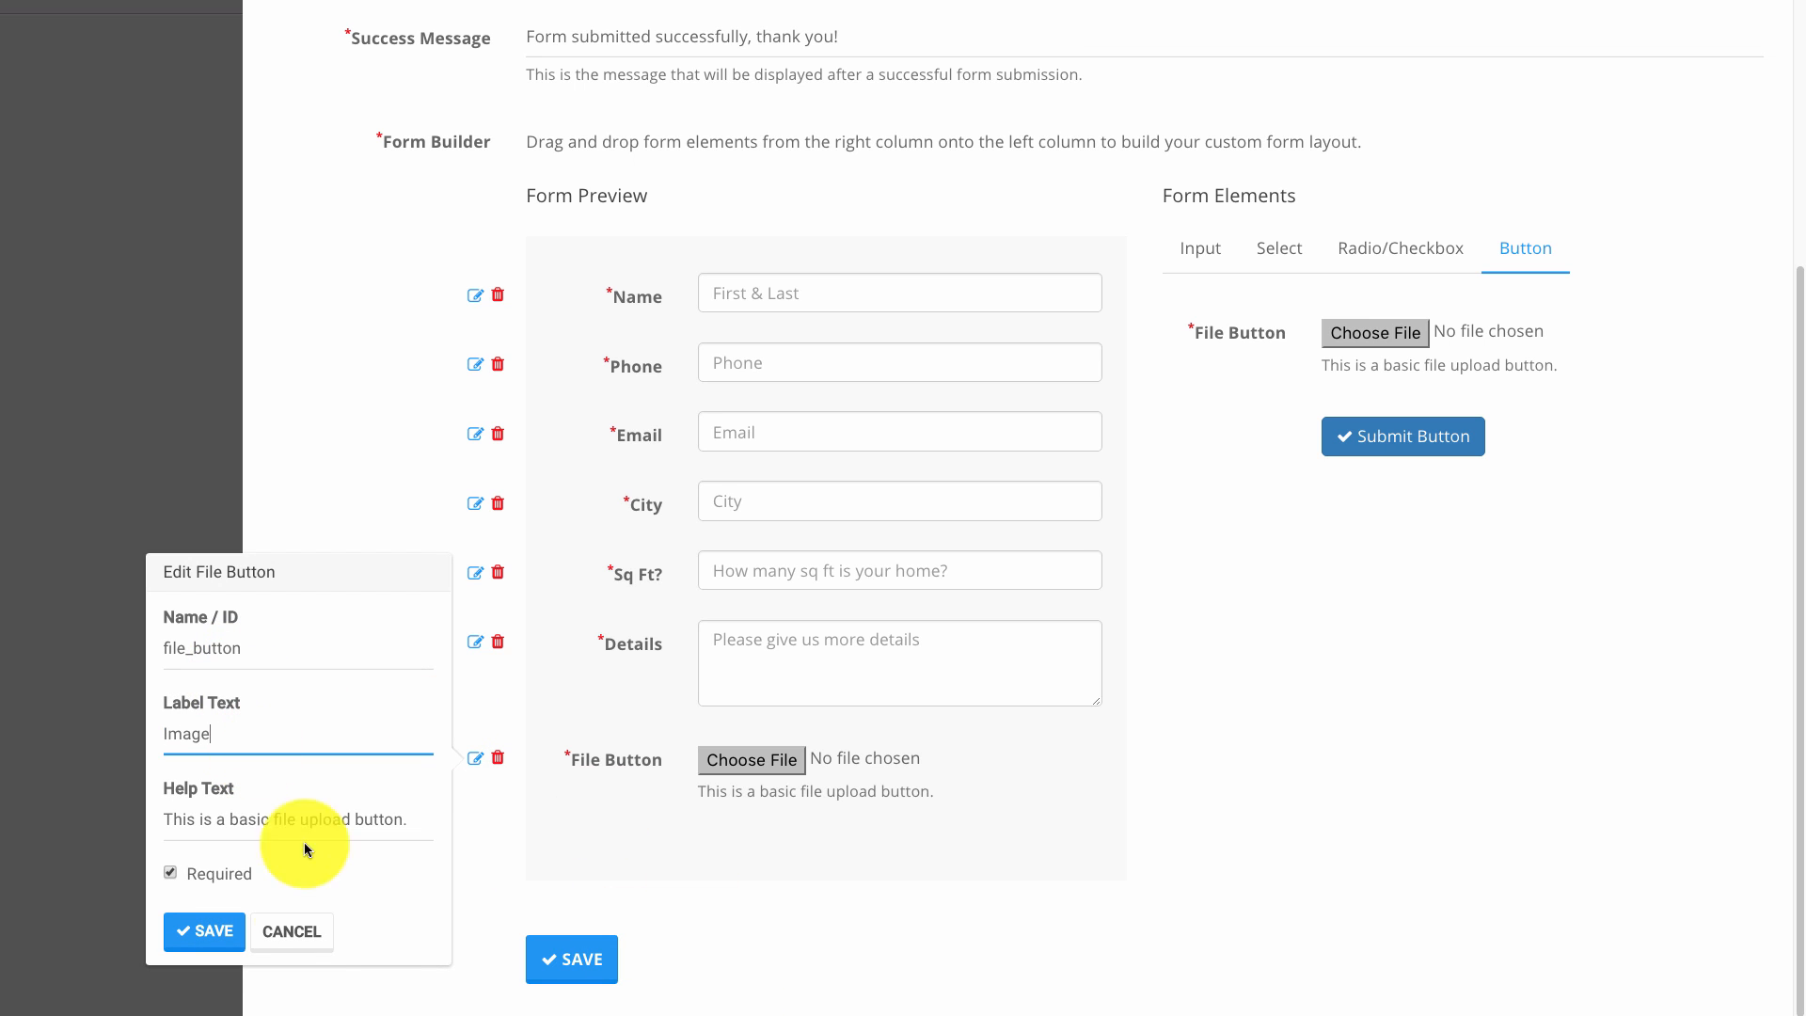
Give the Image field help text saying it's optional but may help a more accurate quote, and save.
{"action": "left_click", "coordinate": [277, 829]}
{"action": "key", "text": "ctrl+a"}
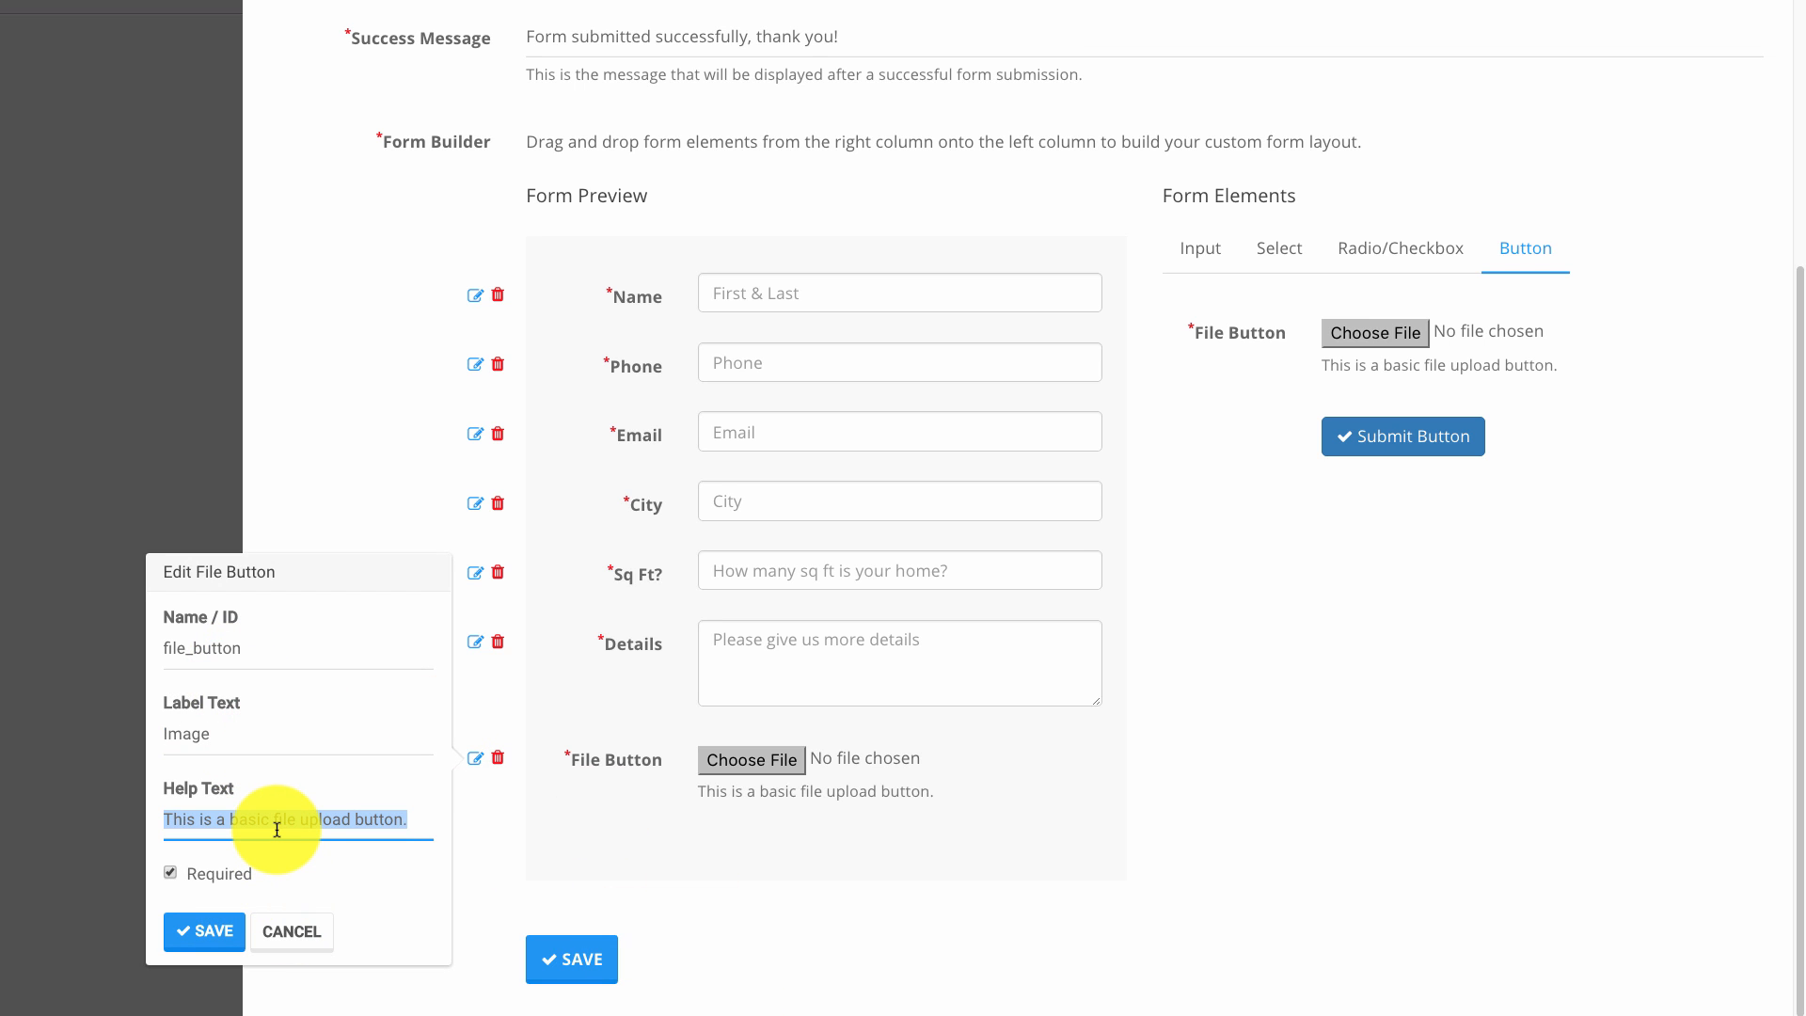
{"action": "type", "text": "P"}
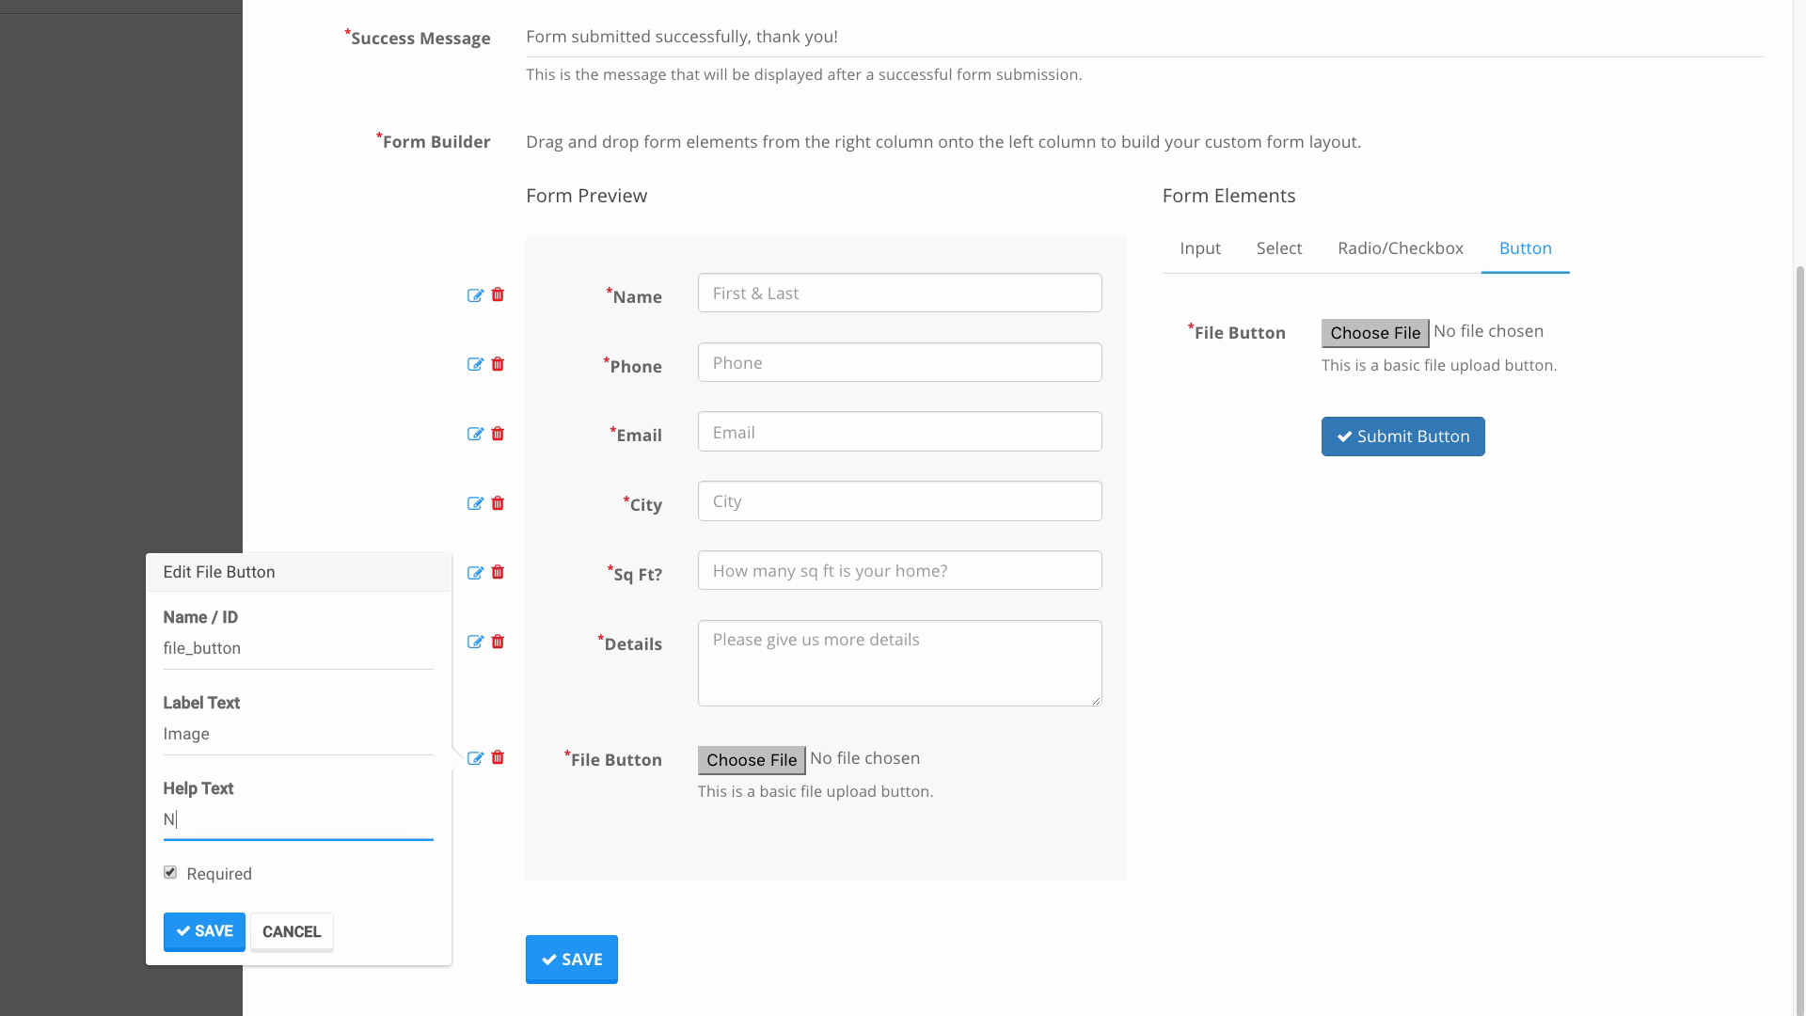
{"action": "key", "text": "BackSpace"}
{"action": "type", "text": "One"}
{"action": "key", "text": "BackSpace"}
{"action": "key", "text": "BackSpace"}
{"action": "type", "text": "ption, but may help us give you a mo"}
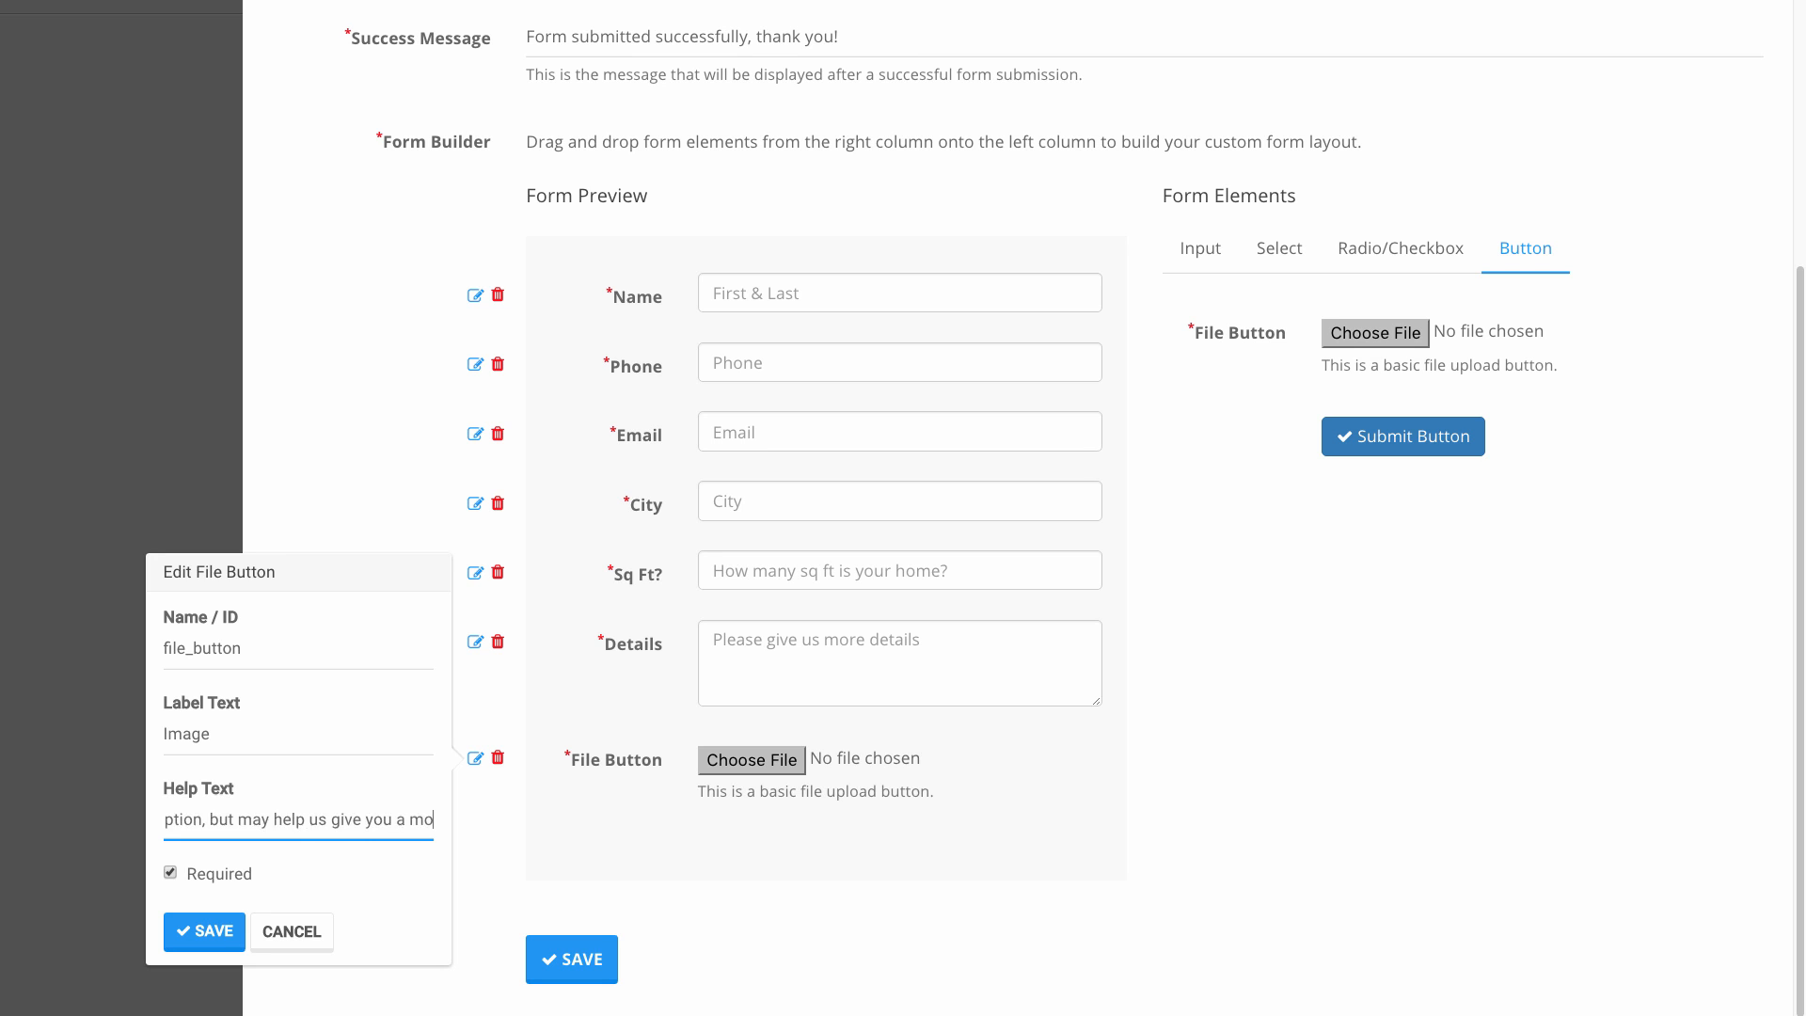
{"action": "type", "text": "re accurate quote."}
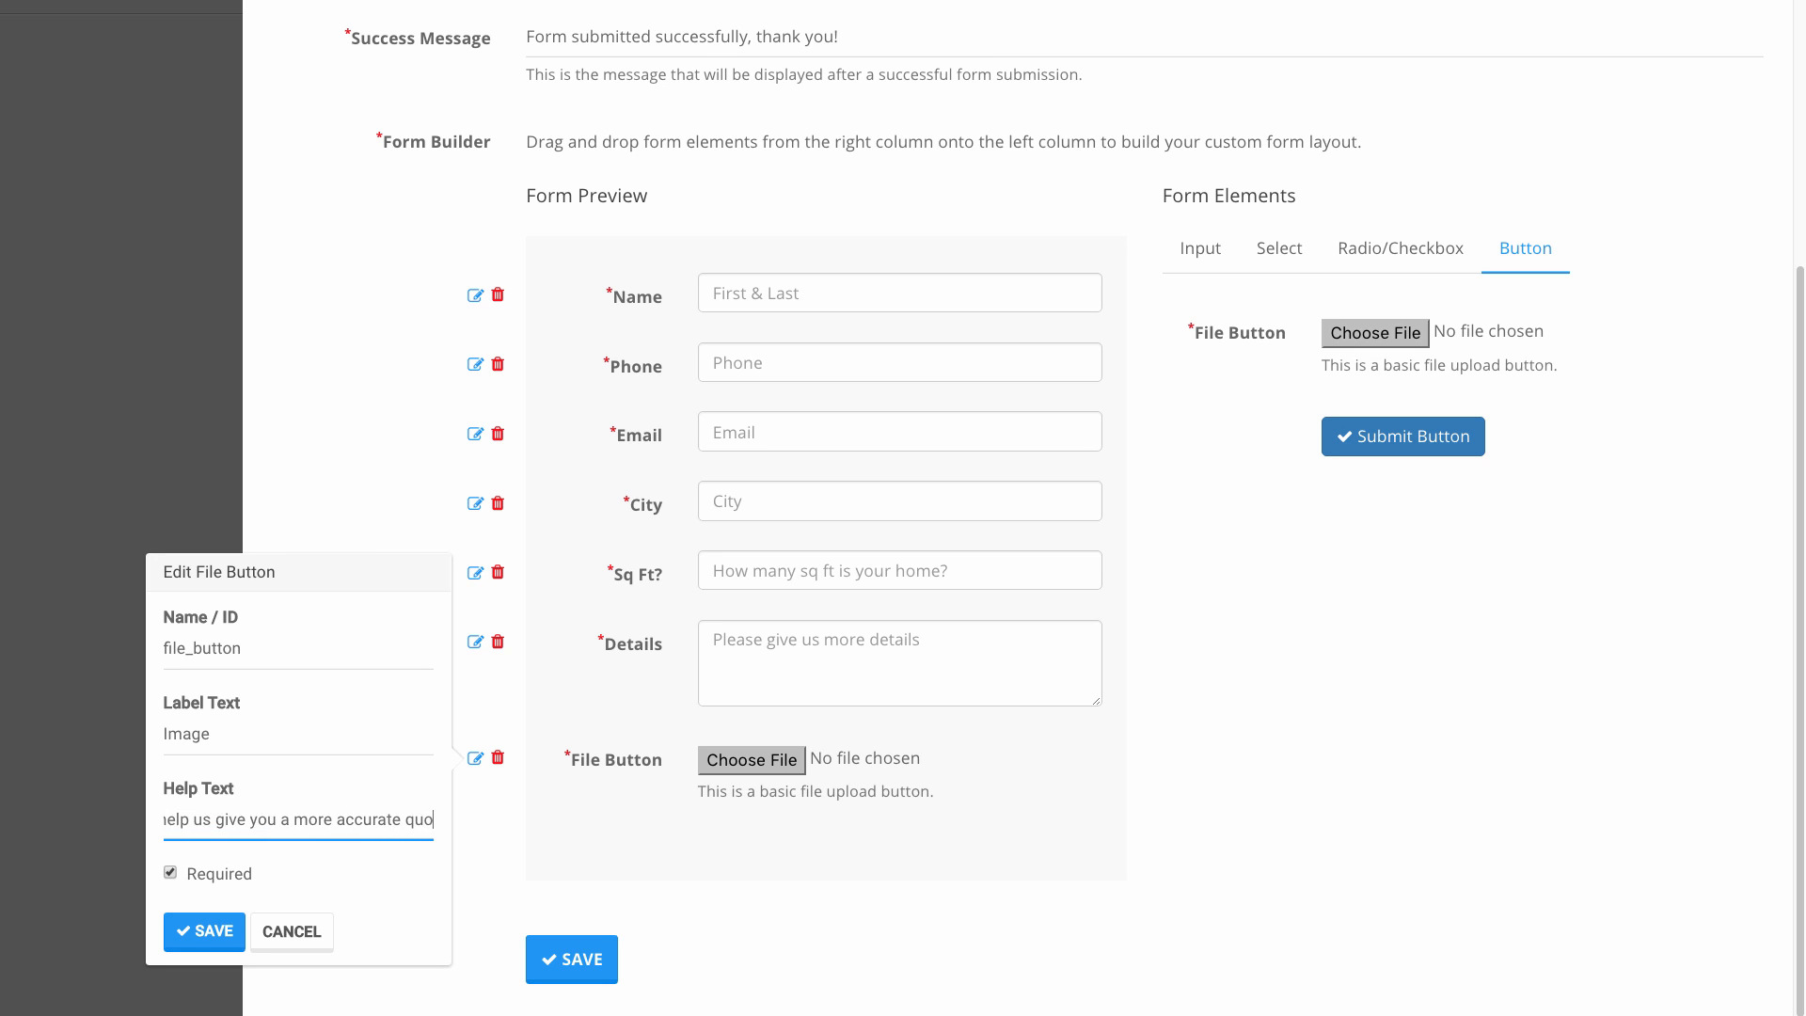
{"action": "left_click", "coordinate": [192, 933]}
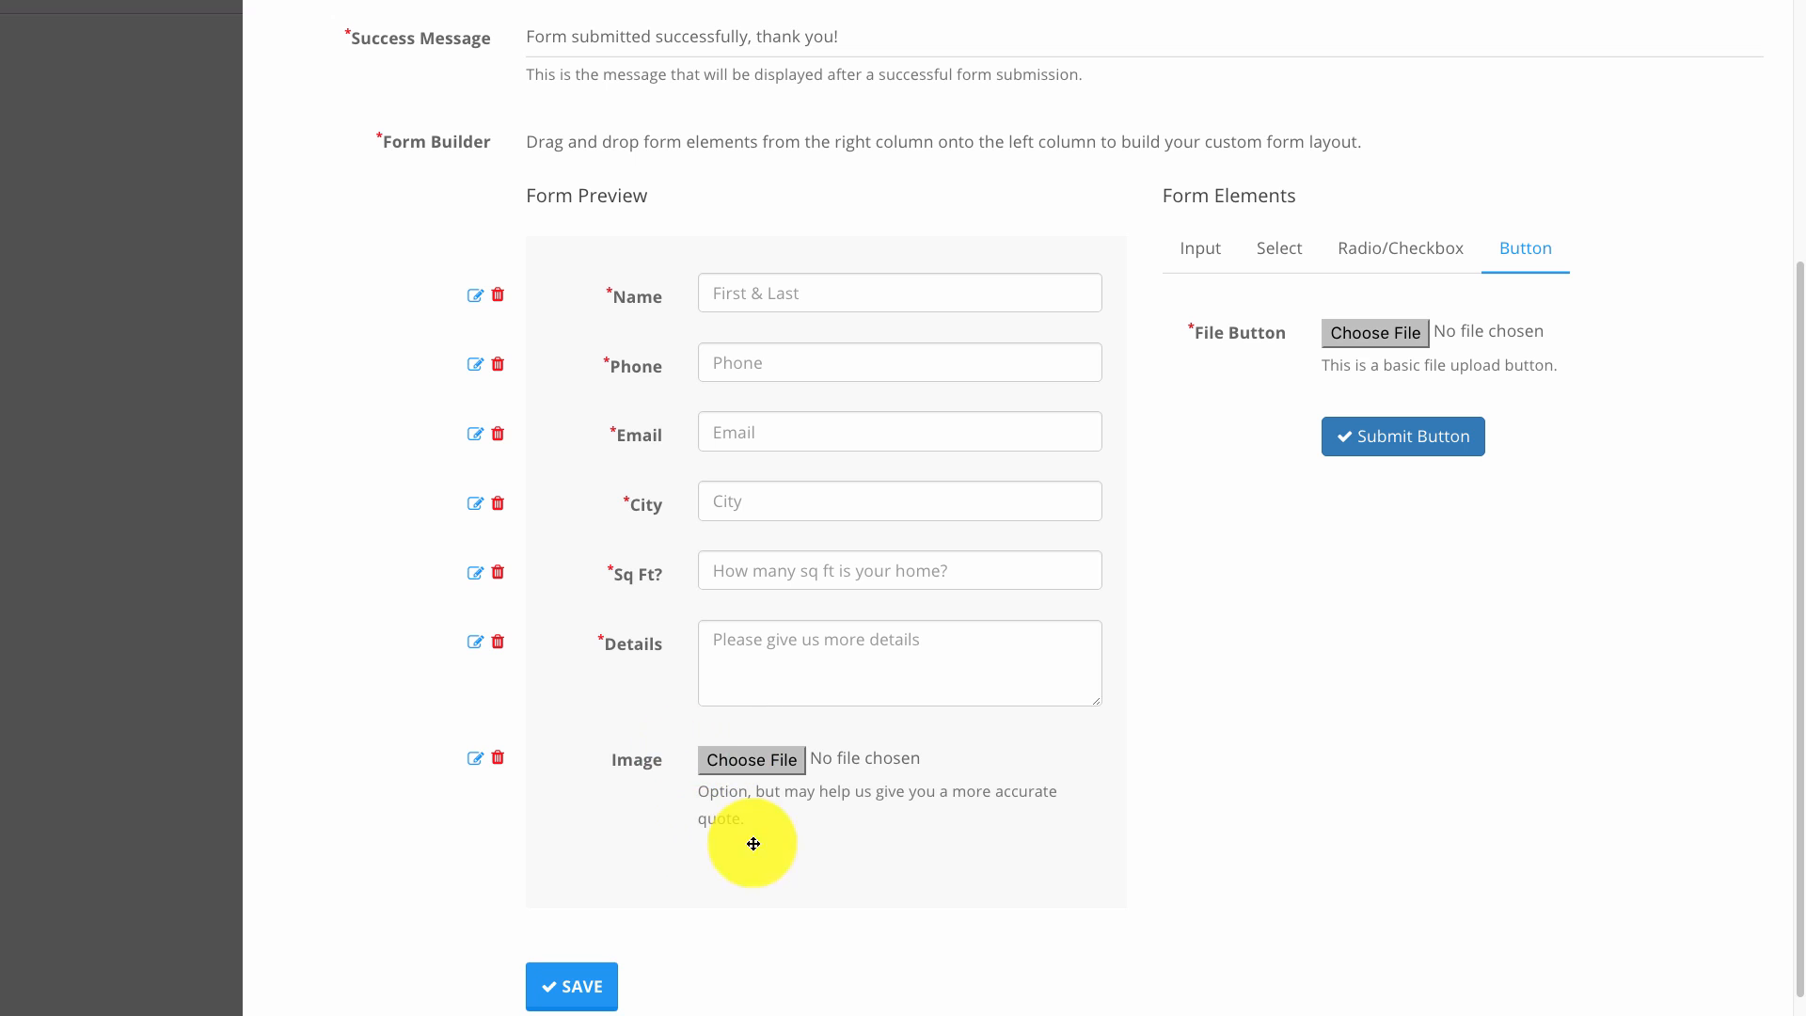
Add a submit button reading '>> GET QUOTE <<' in the Success style.
{"action": "left_click_drag", "start_coordinate": [1432, 444], "coordinate": [777, 873]}
{"action": "left_click", "coordinate": [476, 895]}
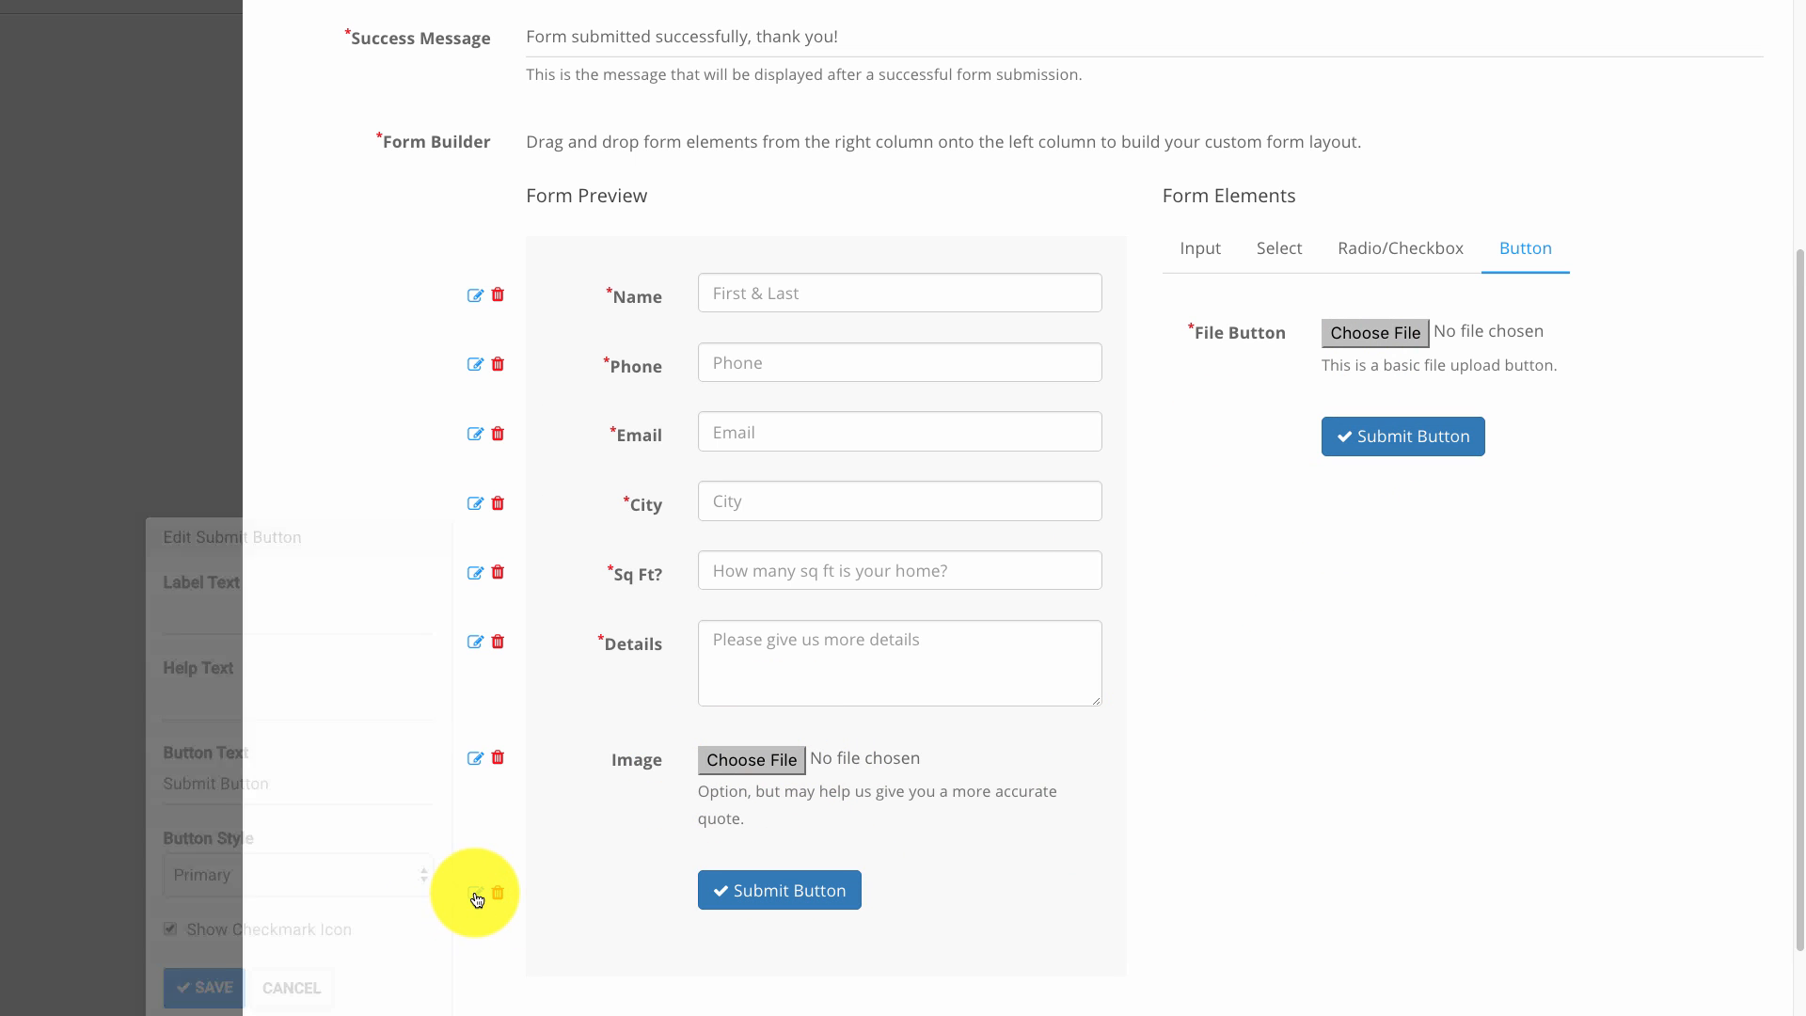
{"action": "left_click", "coordinate": [263, 783]}
{"action": "key", "text": "ctrl+a"}
{"action": "type", "text": ">>"}
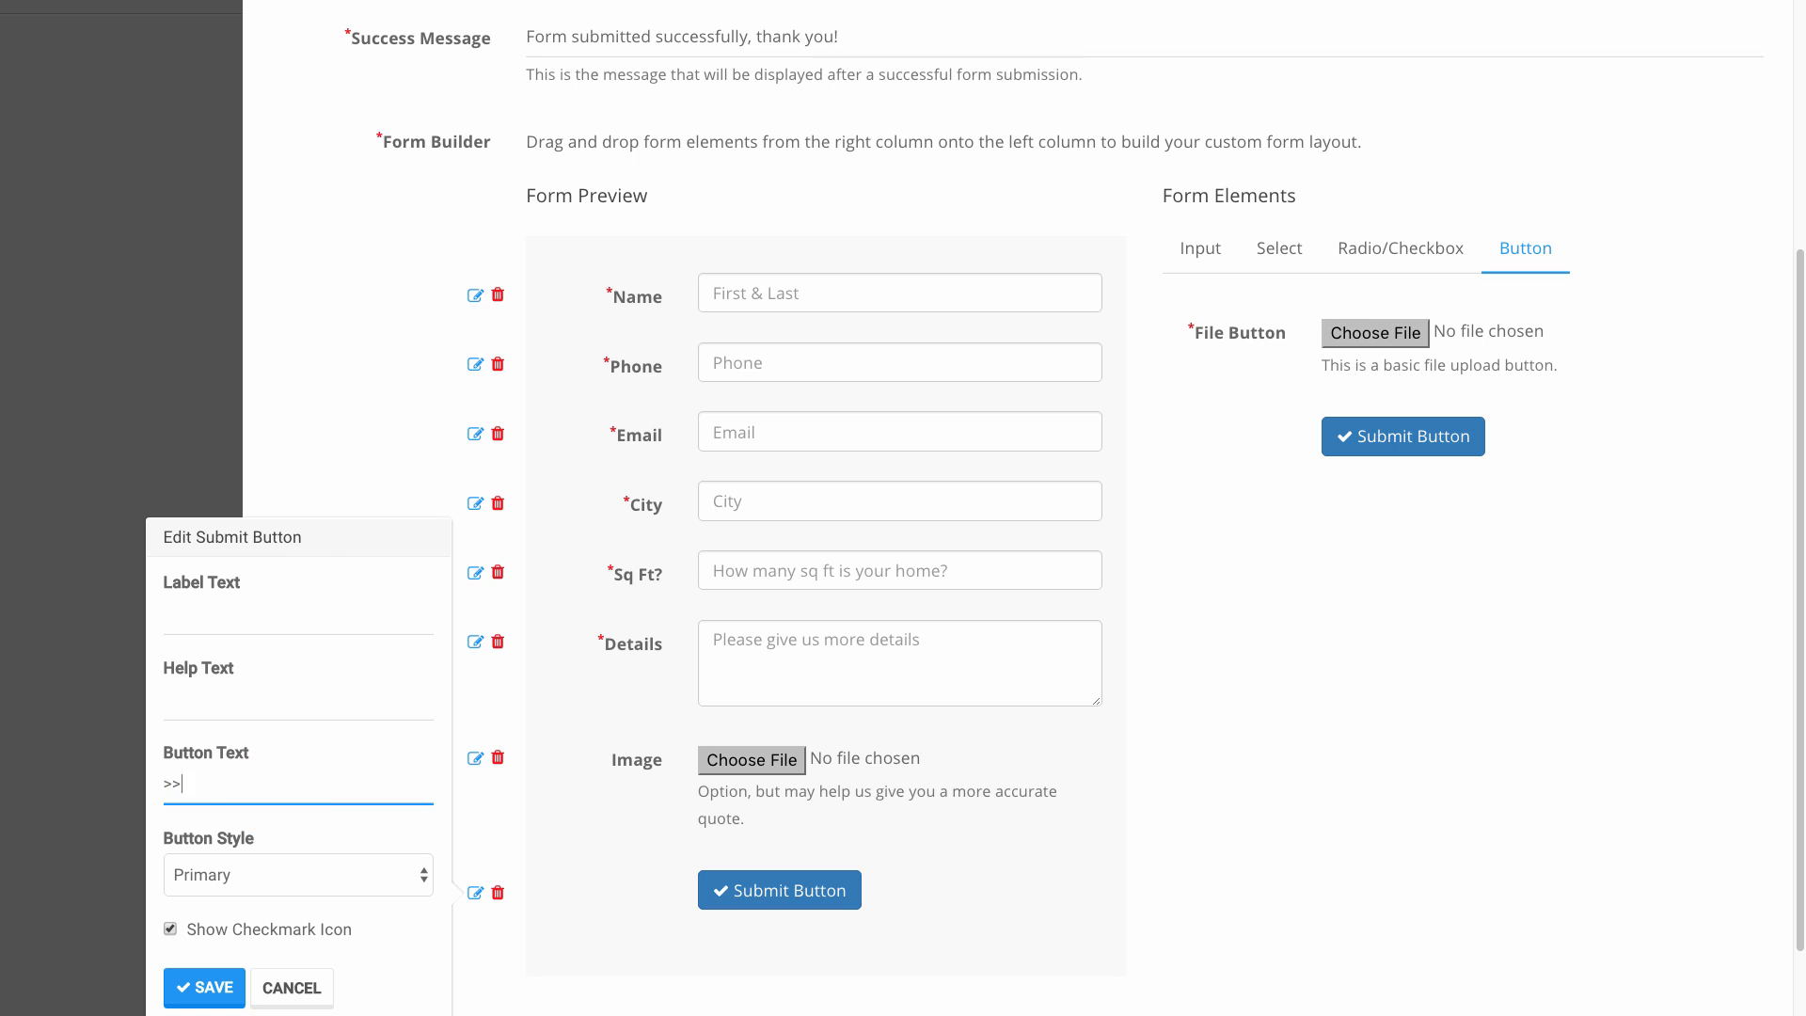
{"action": "type", "text": " GET QUOTE <<"}
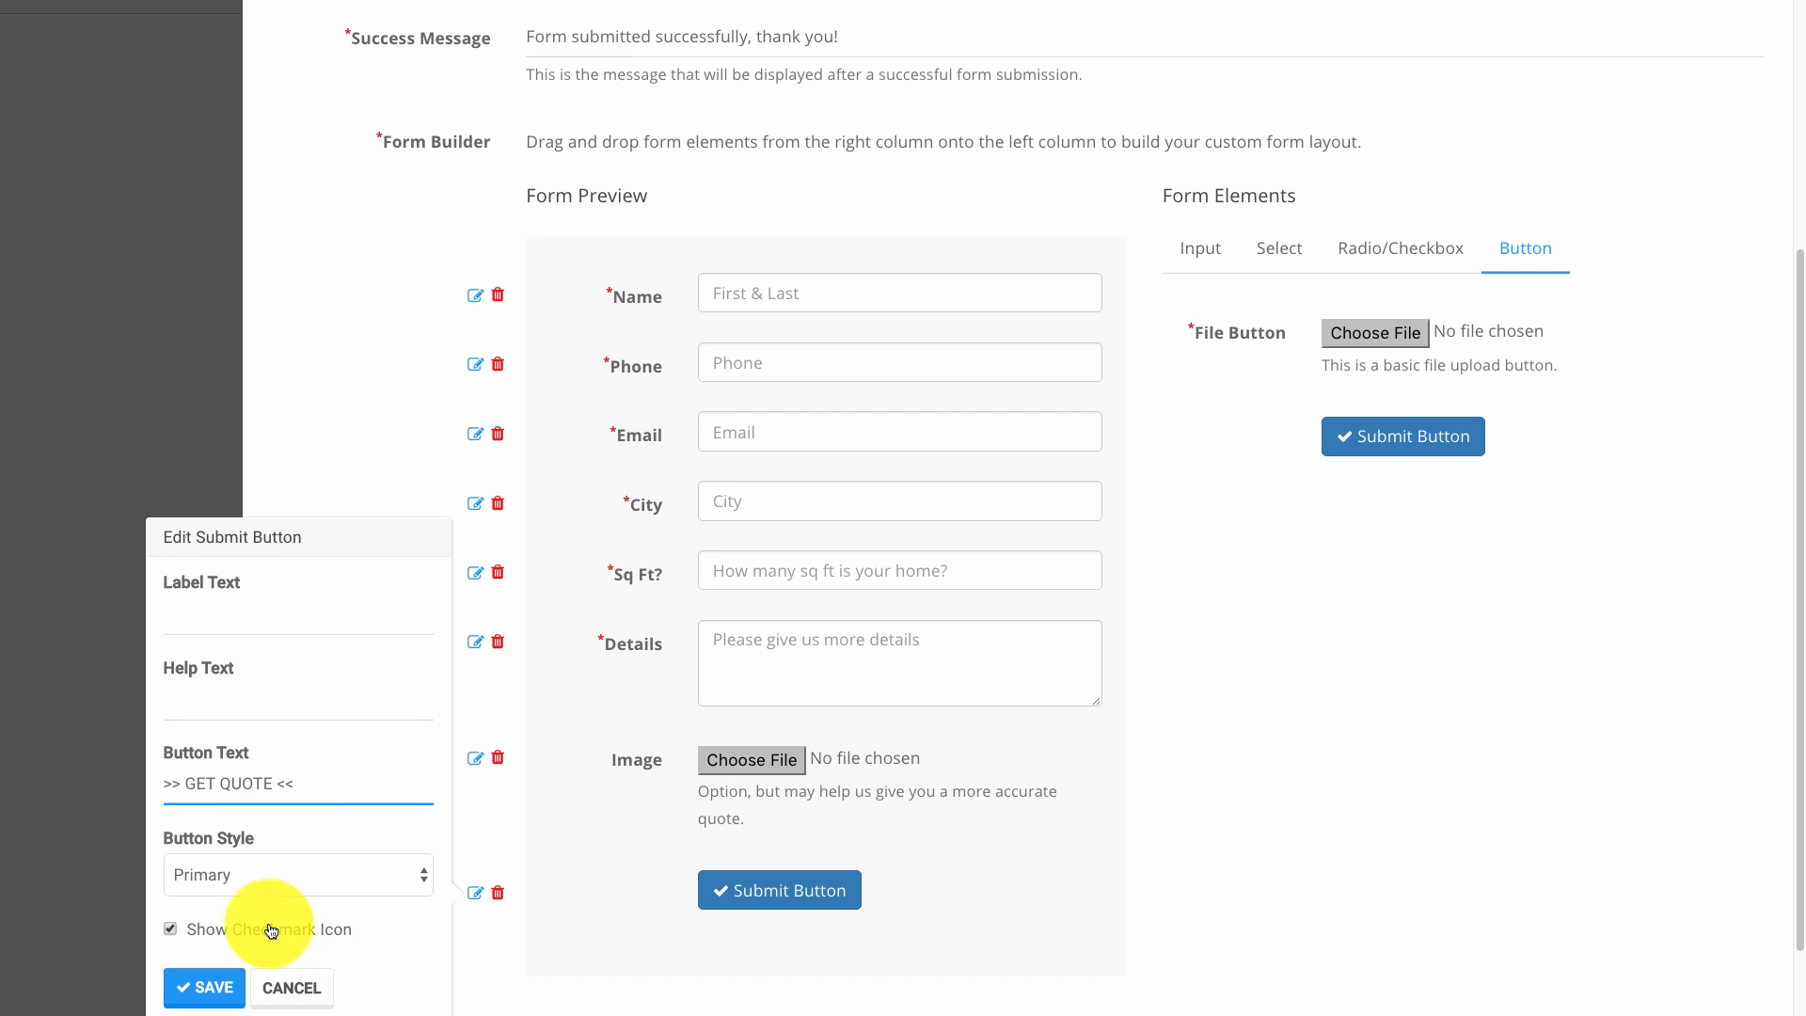
{"action": "left_click", "coordinate": [273, 879]}
{"action": "left_click", "coordinate": [251, 893]}
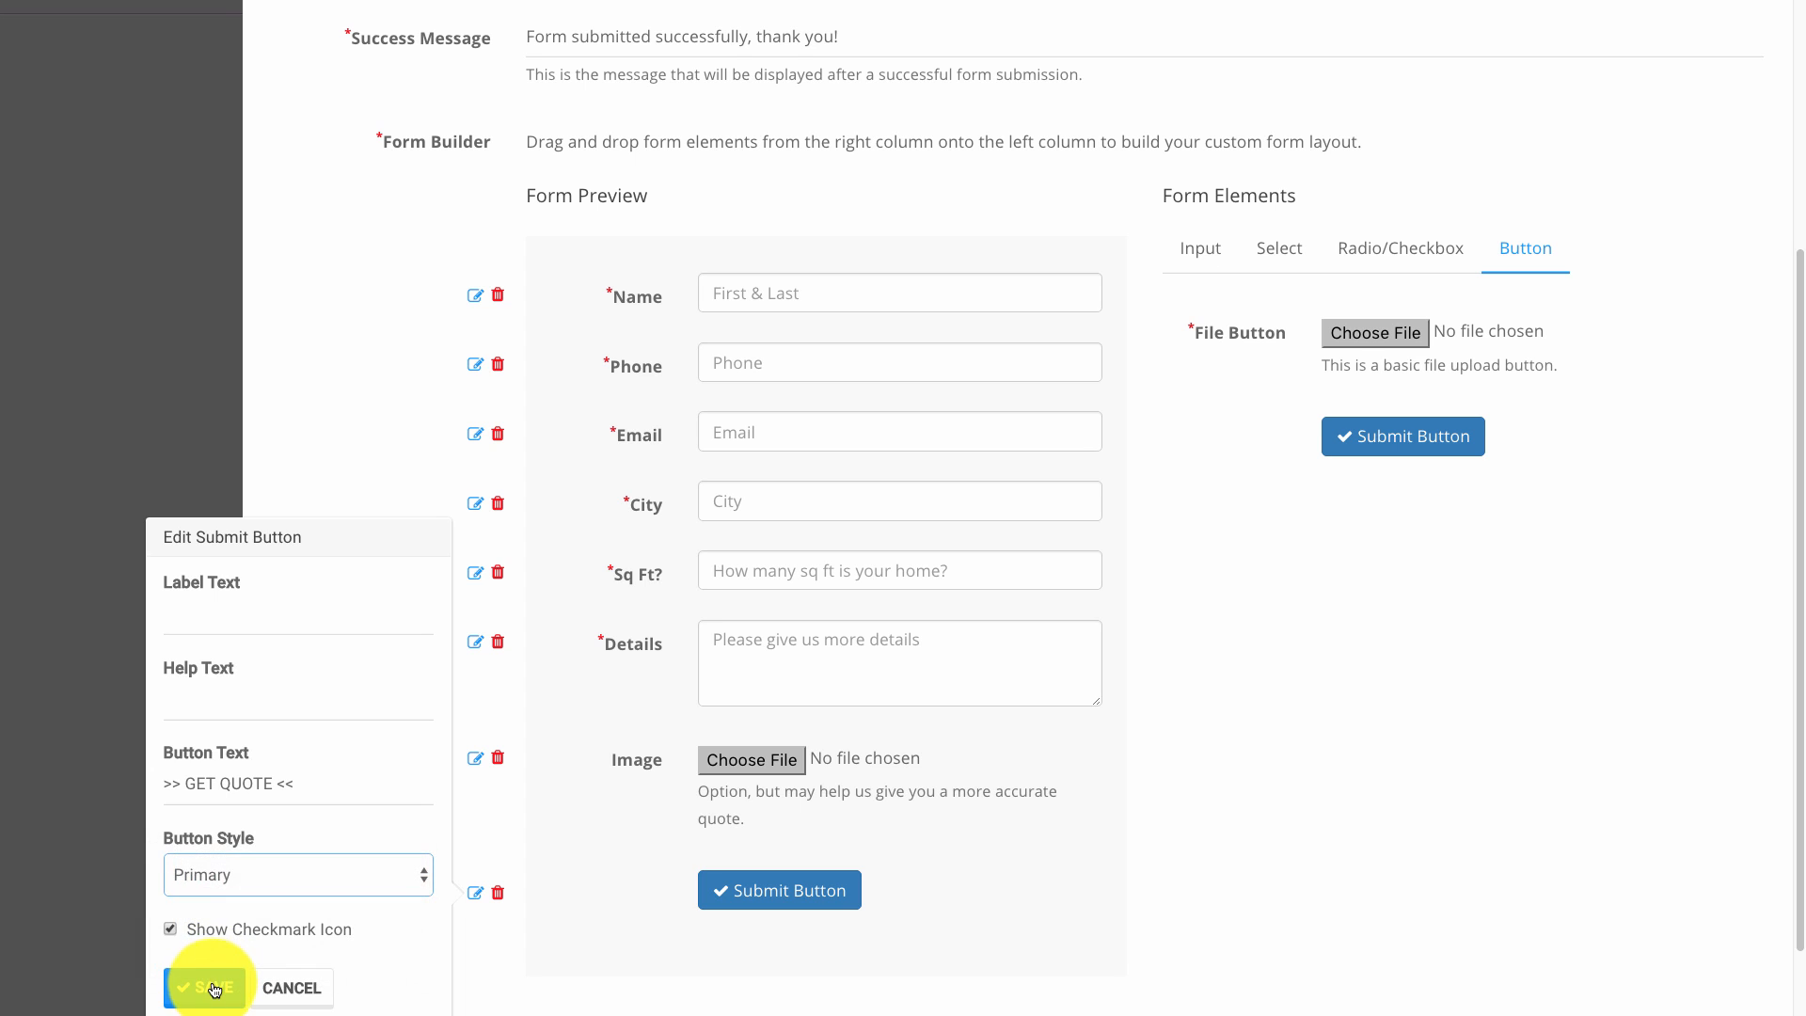
{"action": "left_click", "coordinate": [212, 980]}
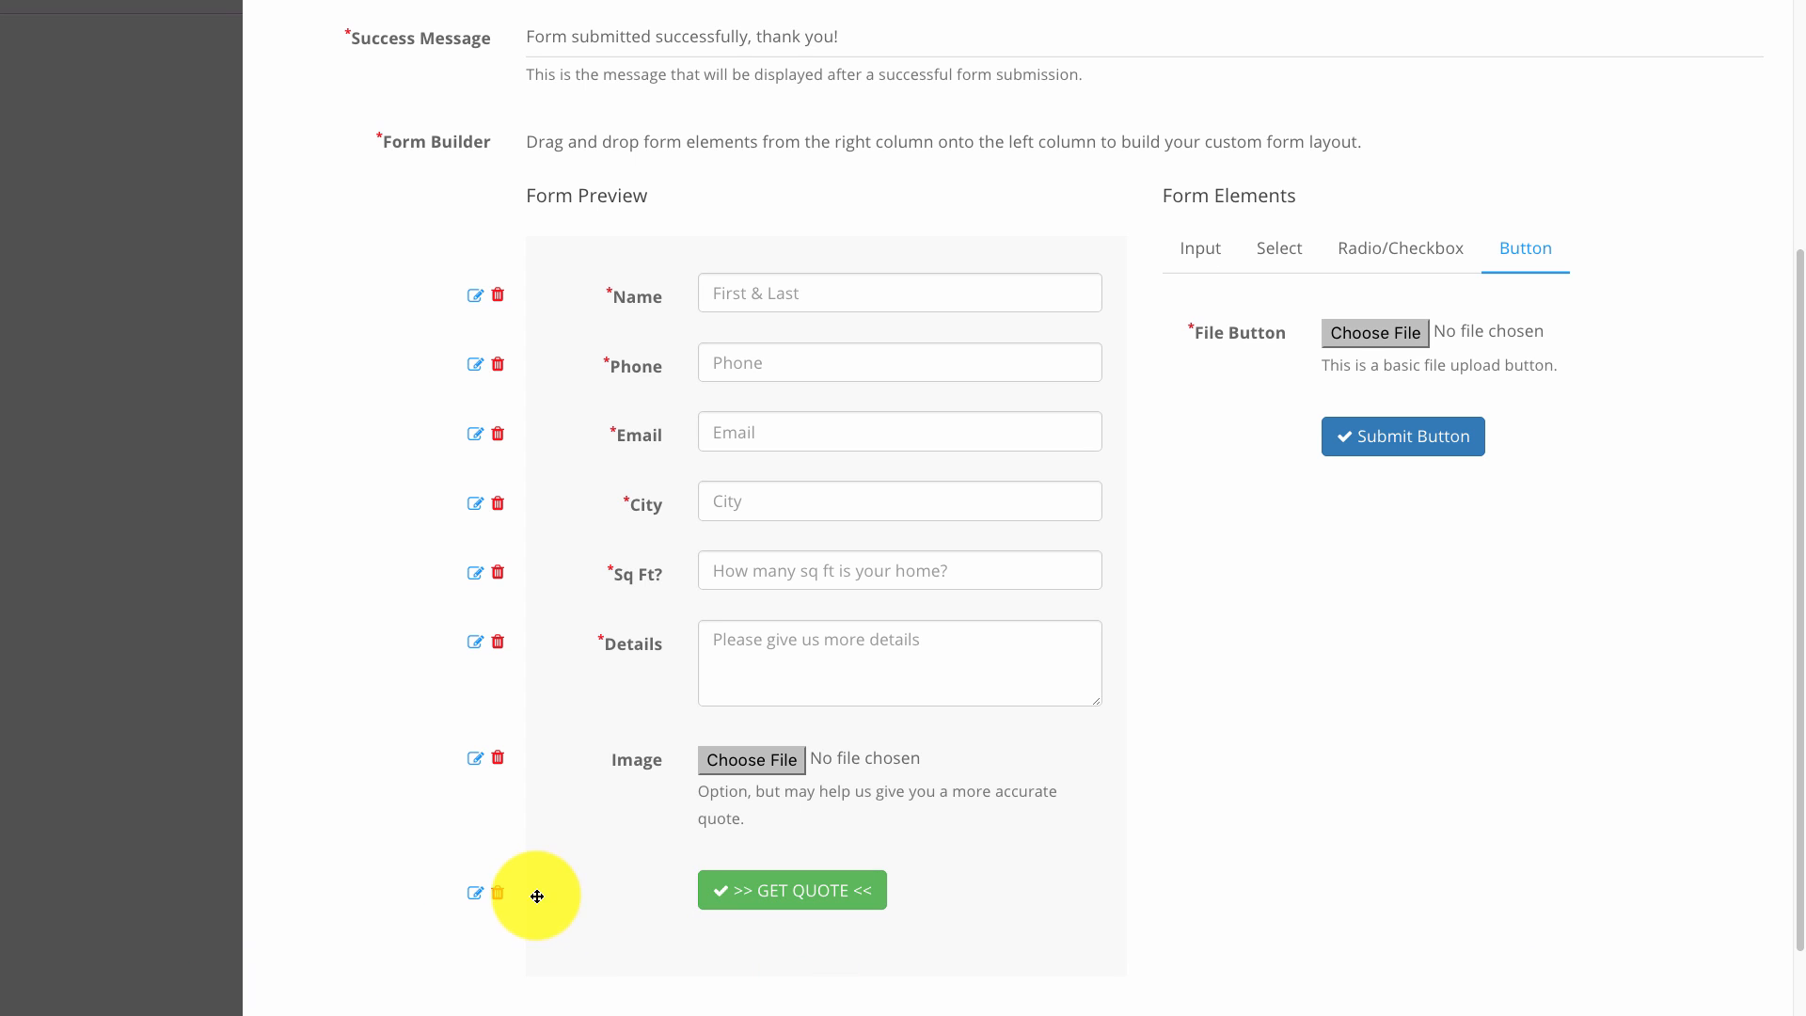
Turn off the submit button's checkmark icon and save.
{"action": "left_click", "coordinate": [475, 892]}
{"action": "left_click", "coordinate": [170, 929]}
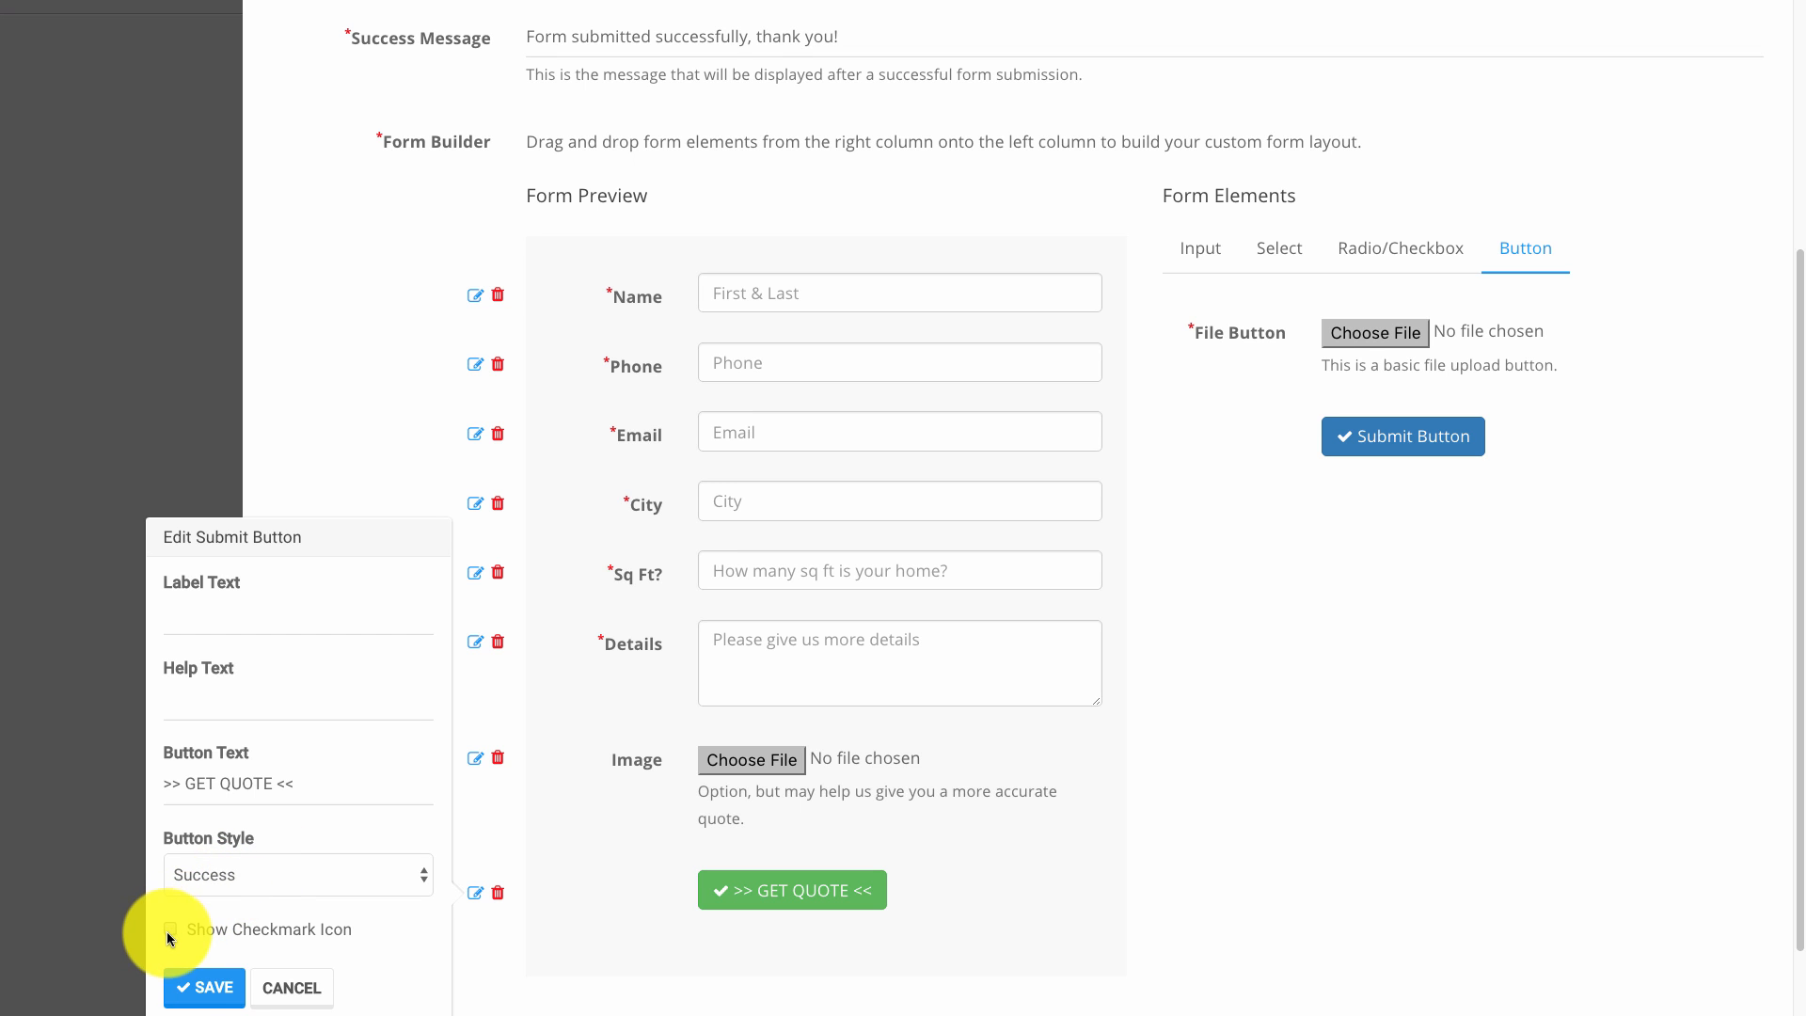
{"action": "left_click", "coordinate": [199, 987]}
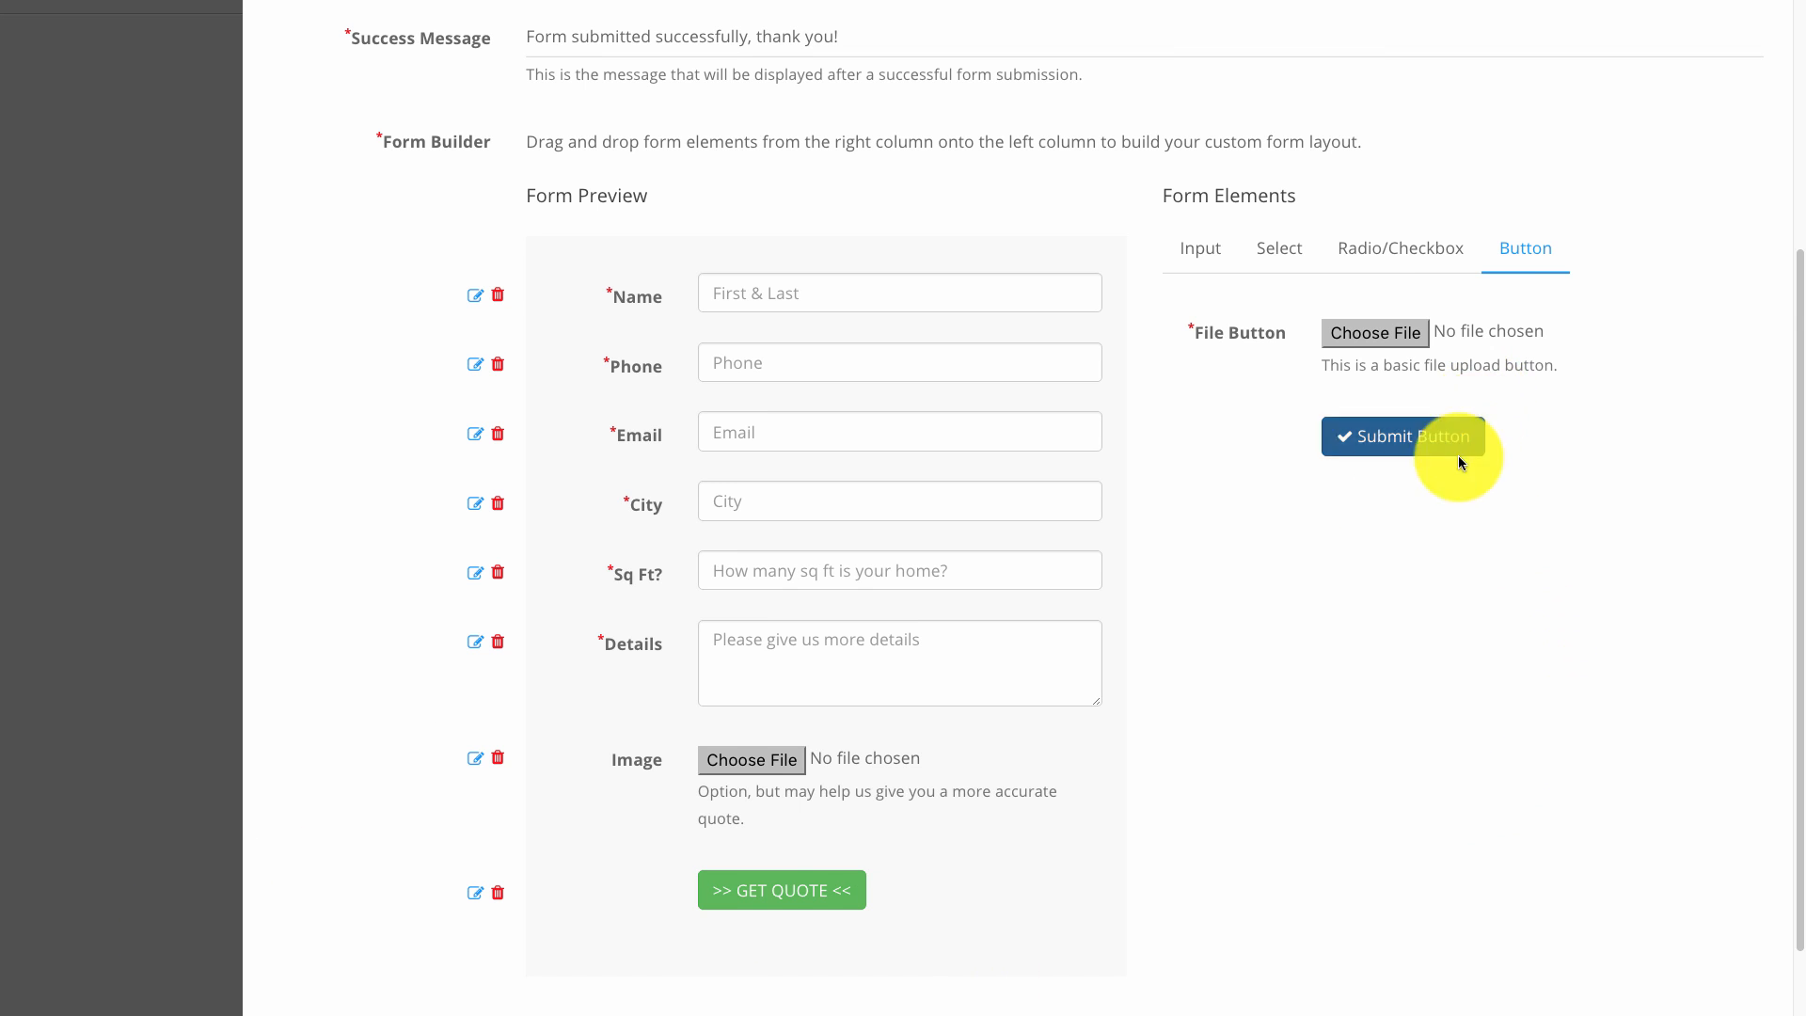
{"action": "scroll", "coordinate": [1034, 705], "scroll_direction": "down", "scroll_amount": 2}
Save the form, then enter the sender name and sender e-mail in Email Settings.
{"action": "left_click", "coordinate": [609, 964]}
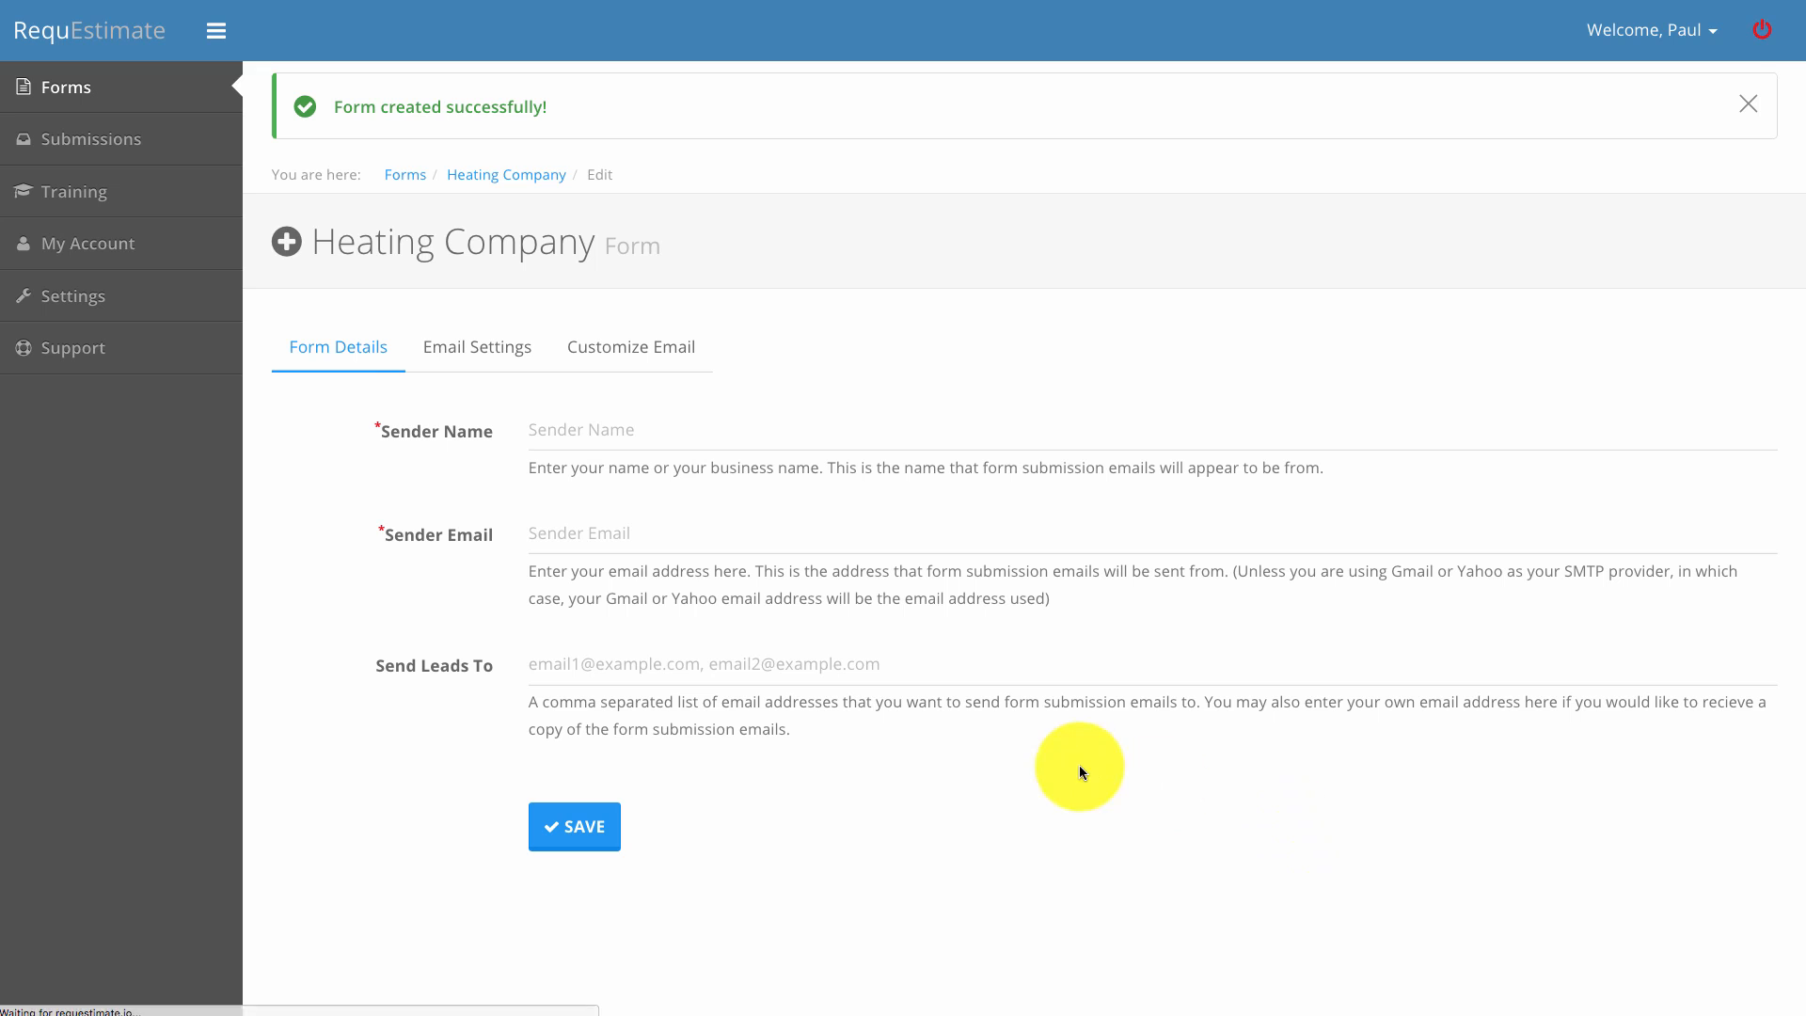
{"action": "left_click", "coordinate": [657, 440]}
{"action": "type", "text": "Paul"}
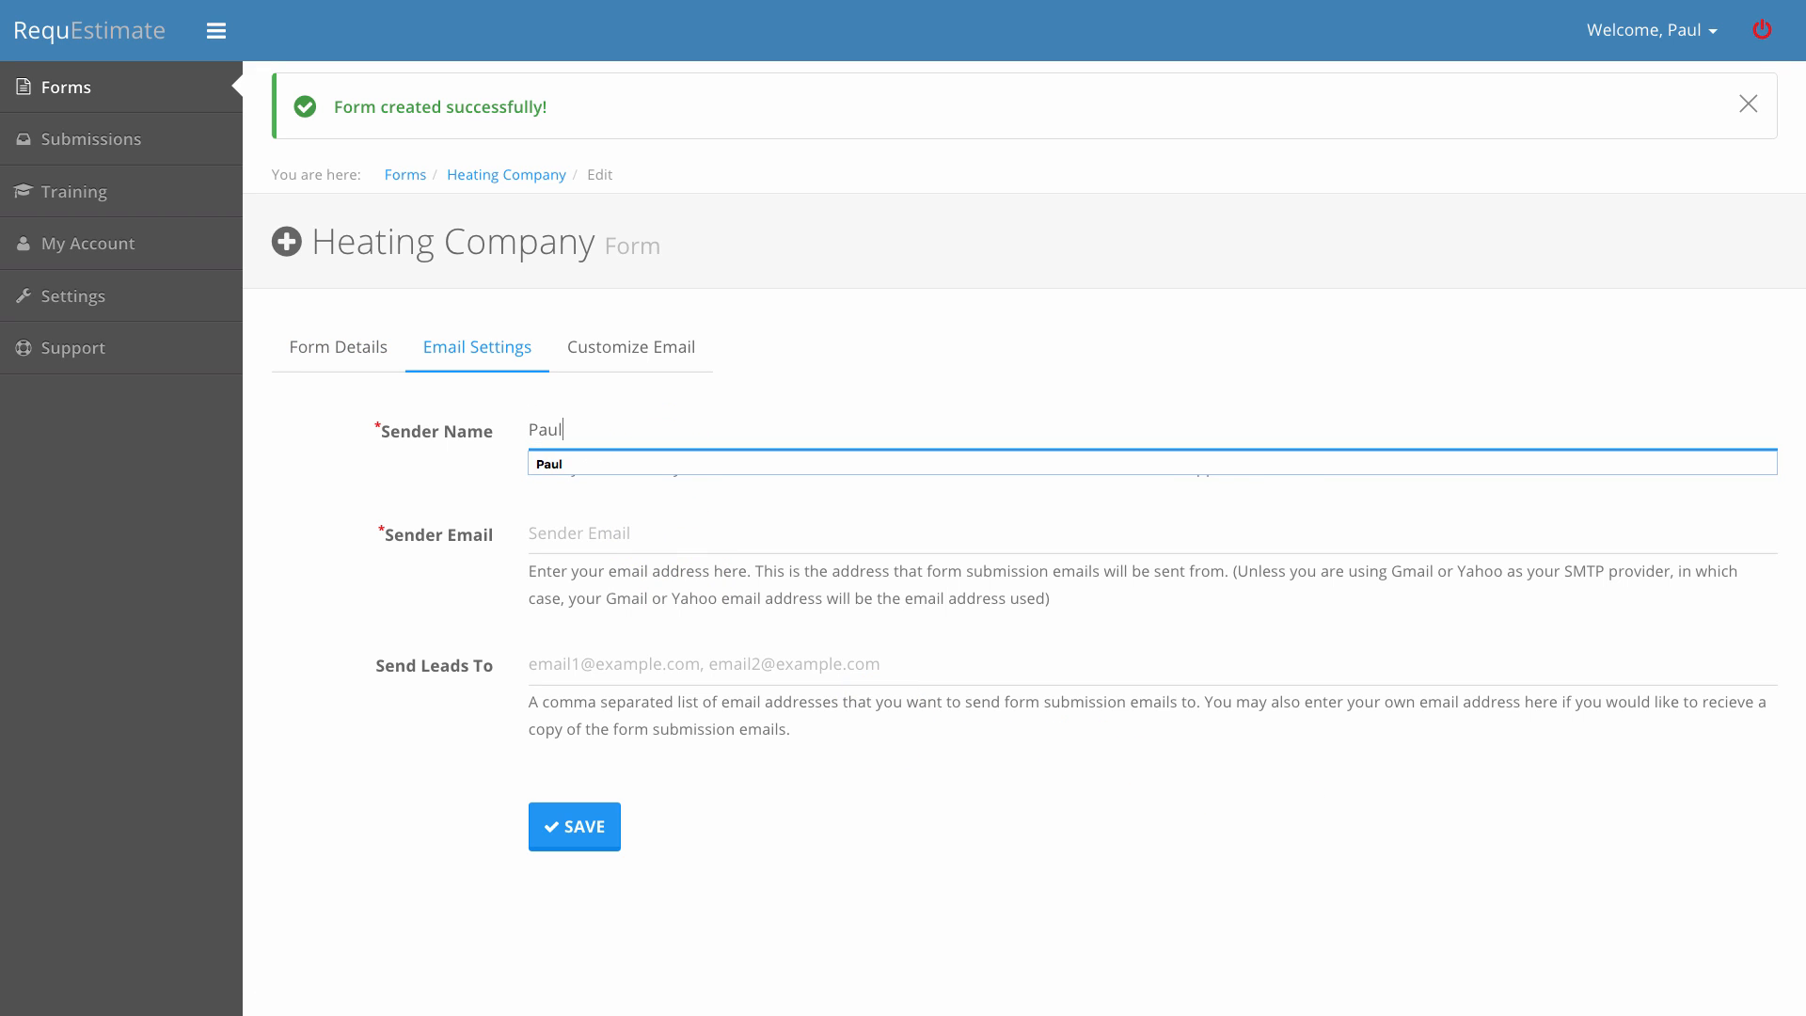
{"action": "key", "text": "Tab"}
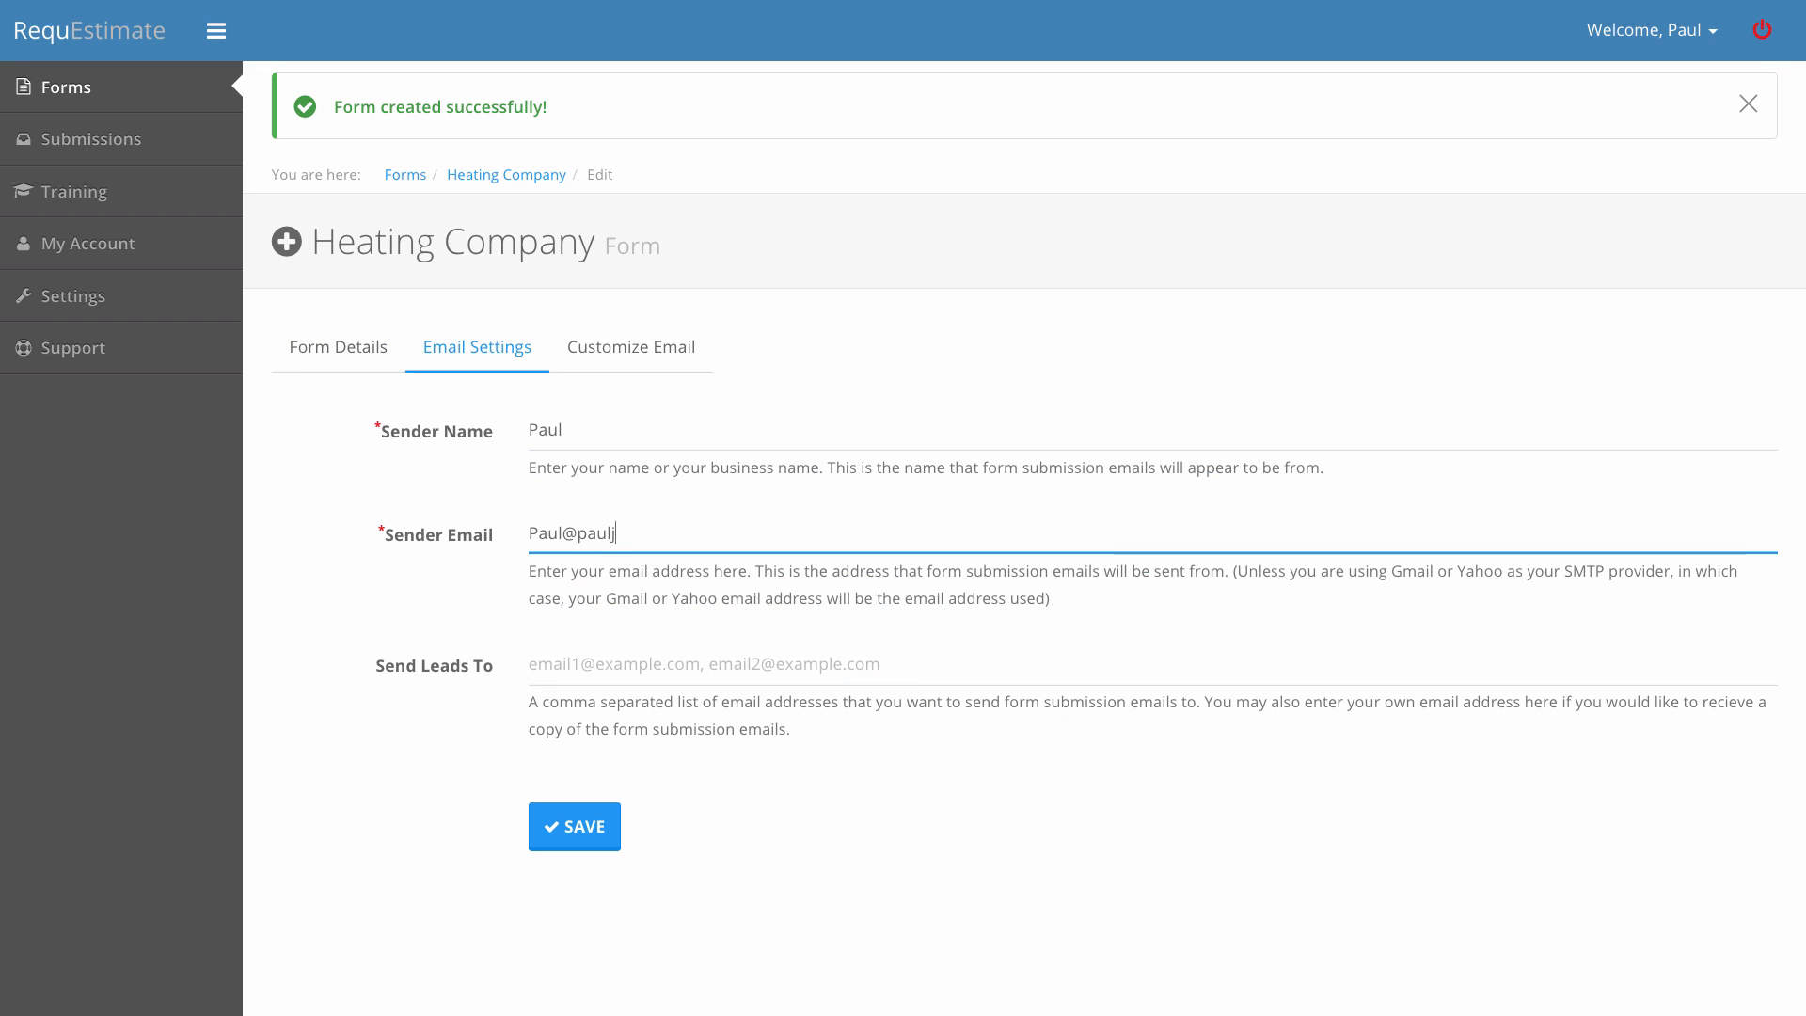
{"action": "key", "text": "Tab"}
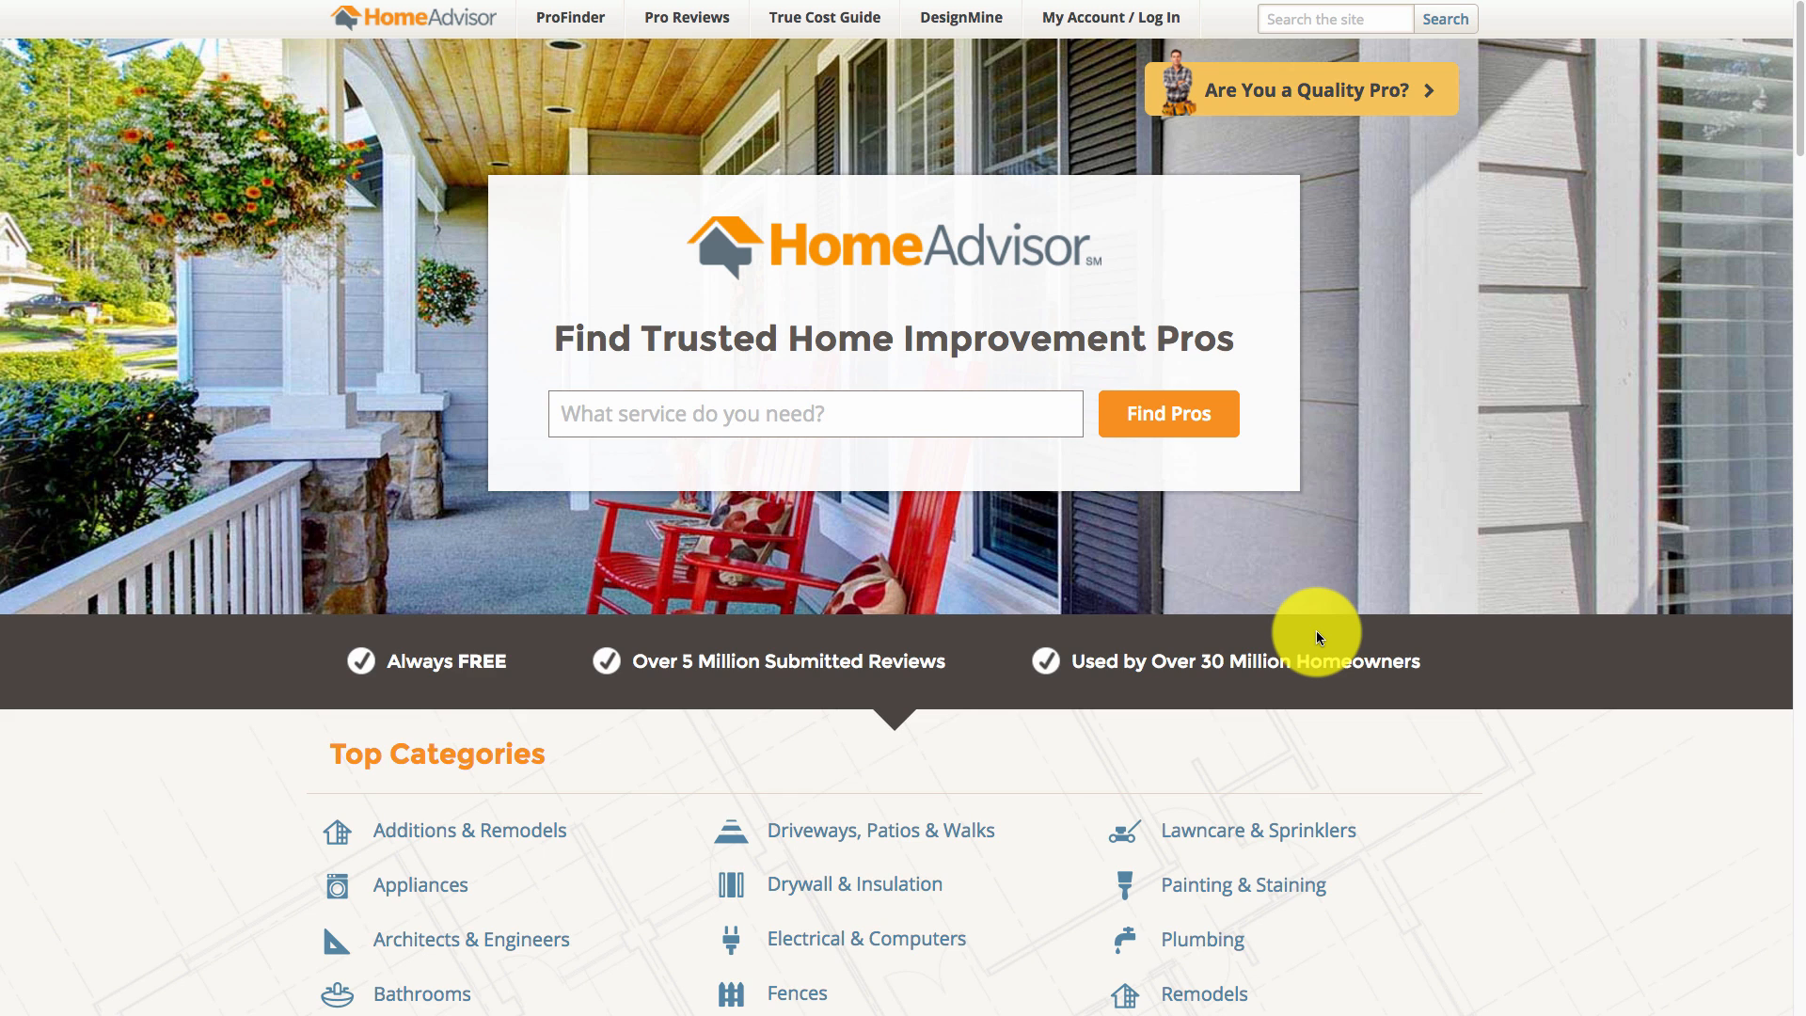
Scroll the HomeAdvisor home page down to its Top Categories list.
{"action": "scroll", "coordinate": [1316, 638], "scroll_direction": "down", "scroll_amount": 5}
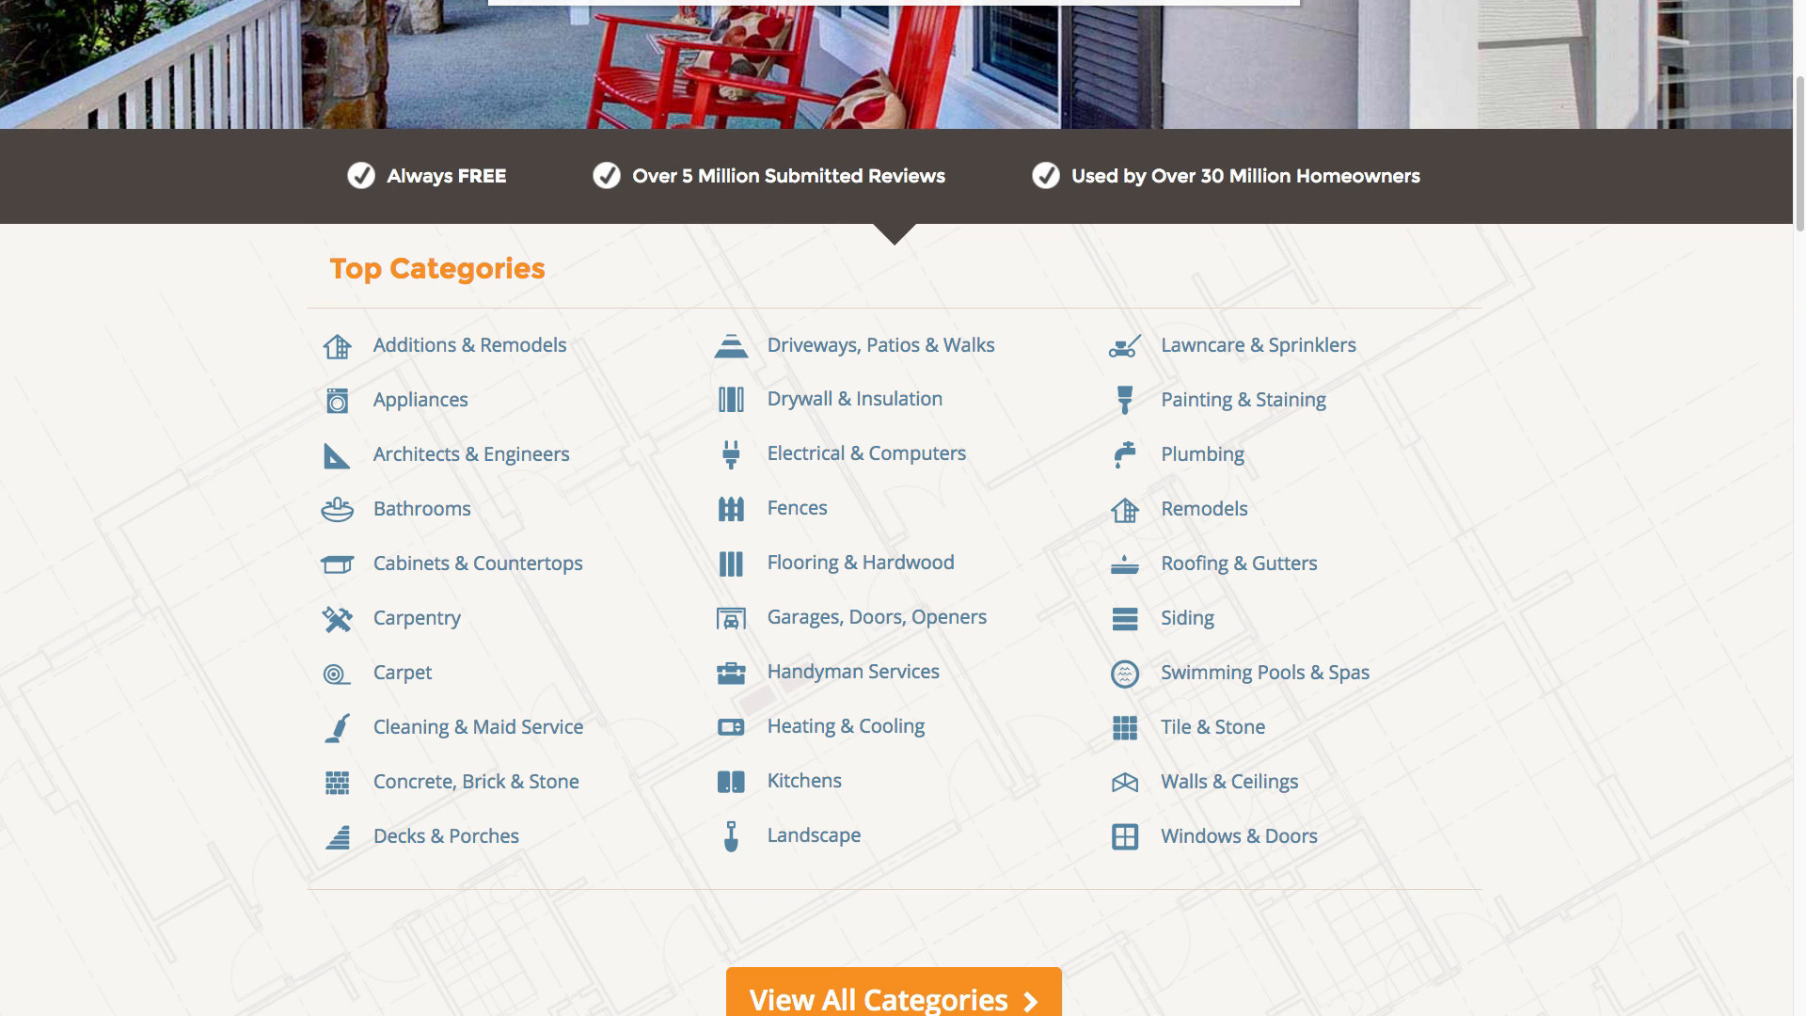
Search LeadAdvisor for Air Conditioning businesses in zip code 53218.
{"action": "left_click_drag", "start_coordinate": [1804, 225], "coordinate": [973, 216]}
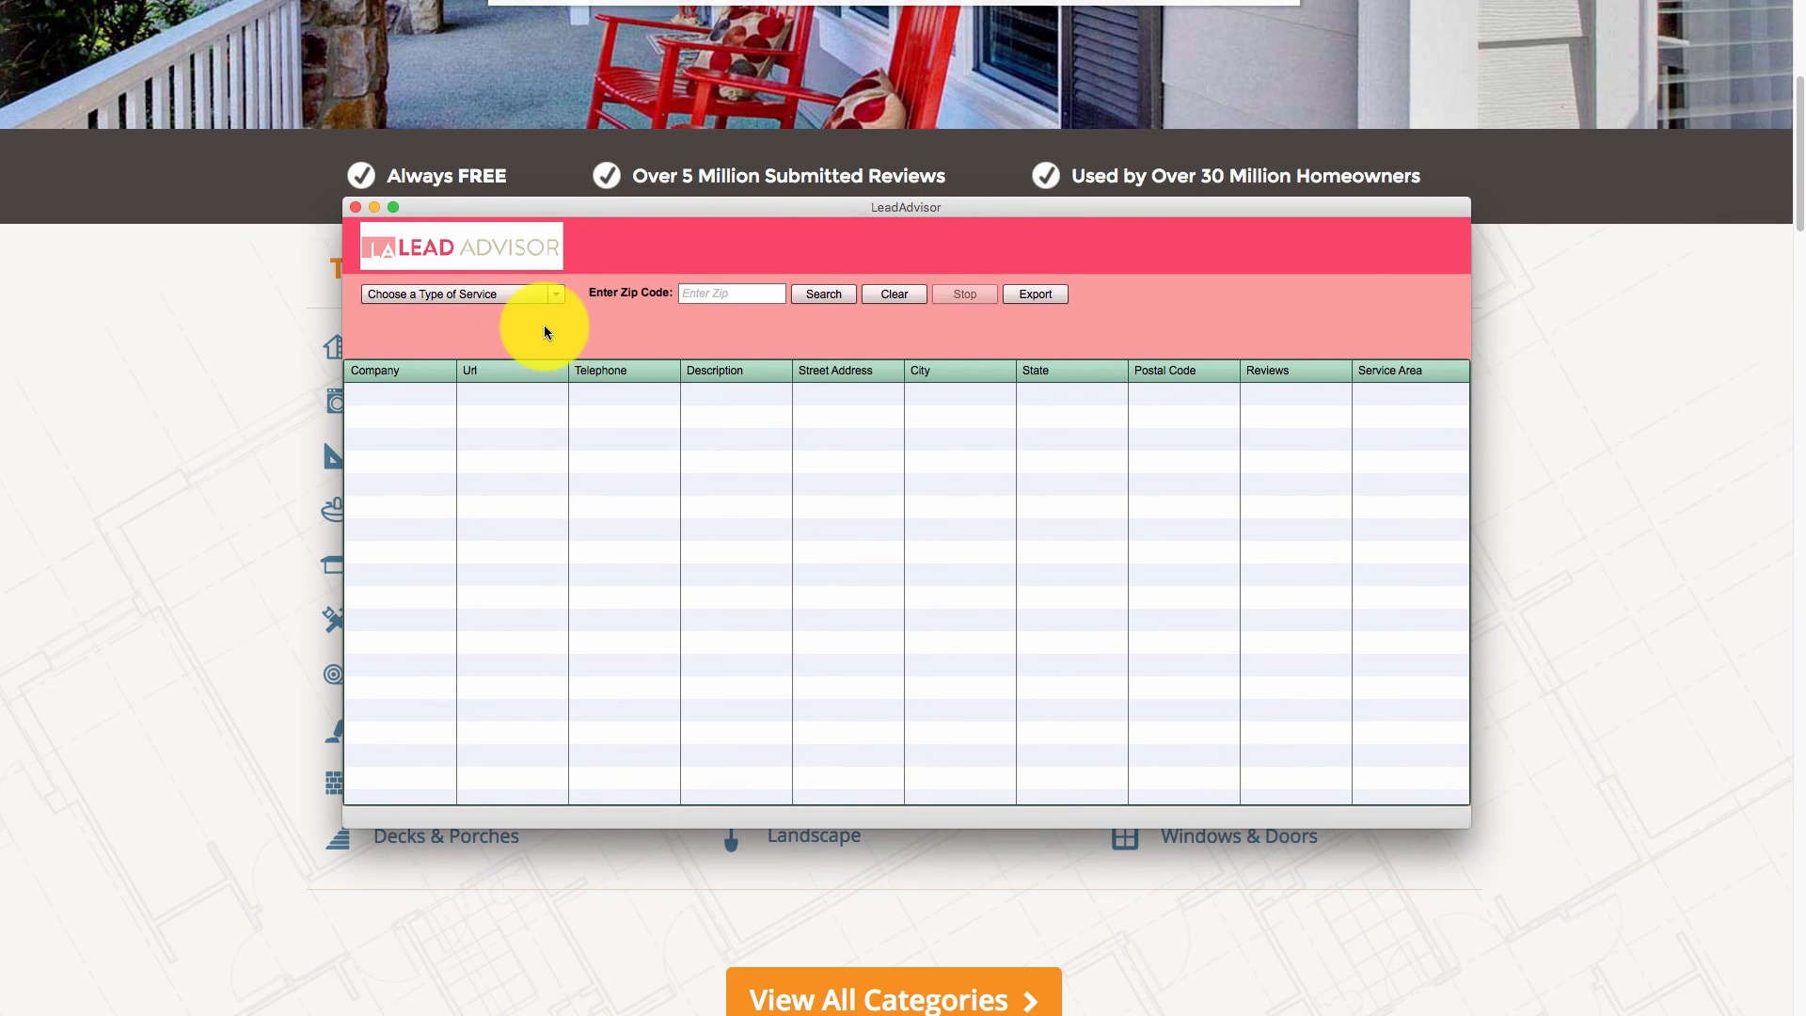
{"action": "left_click", "coordinate": [561, 293]}
{"action": "scroll", "coordinate": [465, 376], "scroll_direction": "down", "scroll_amount": 3}
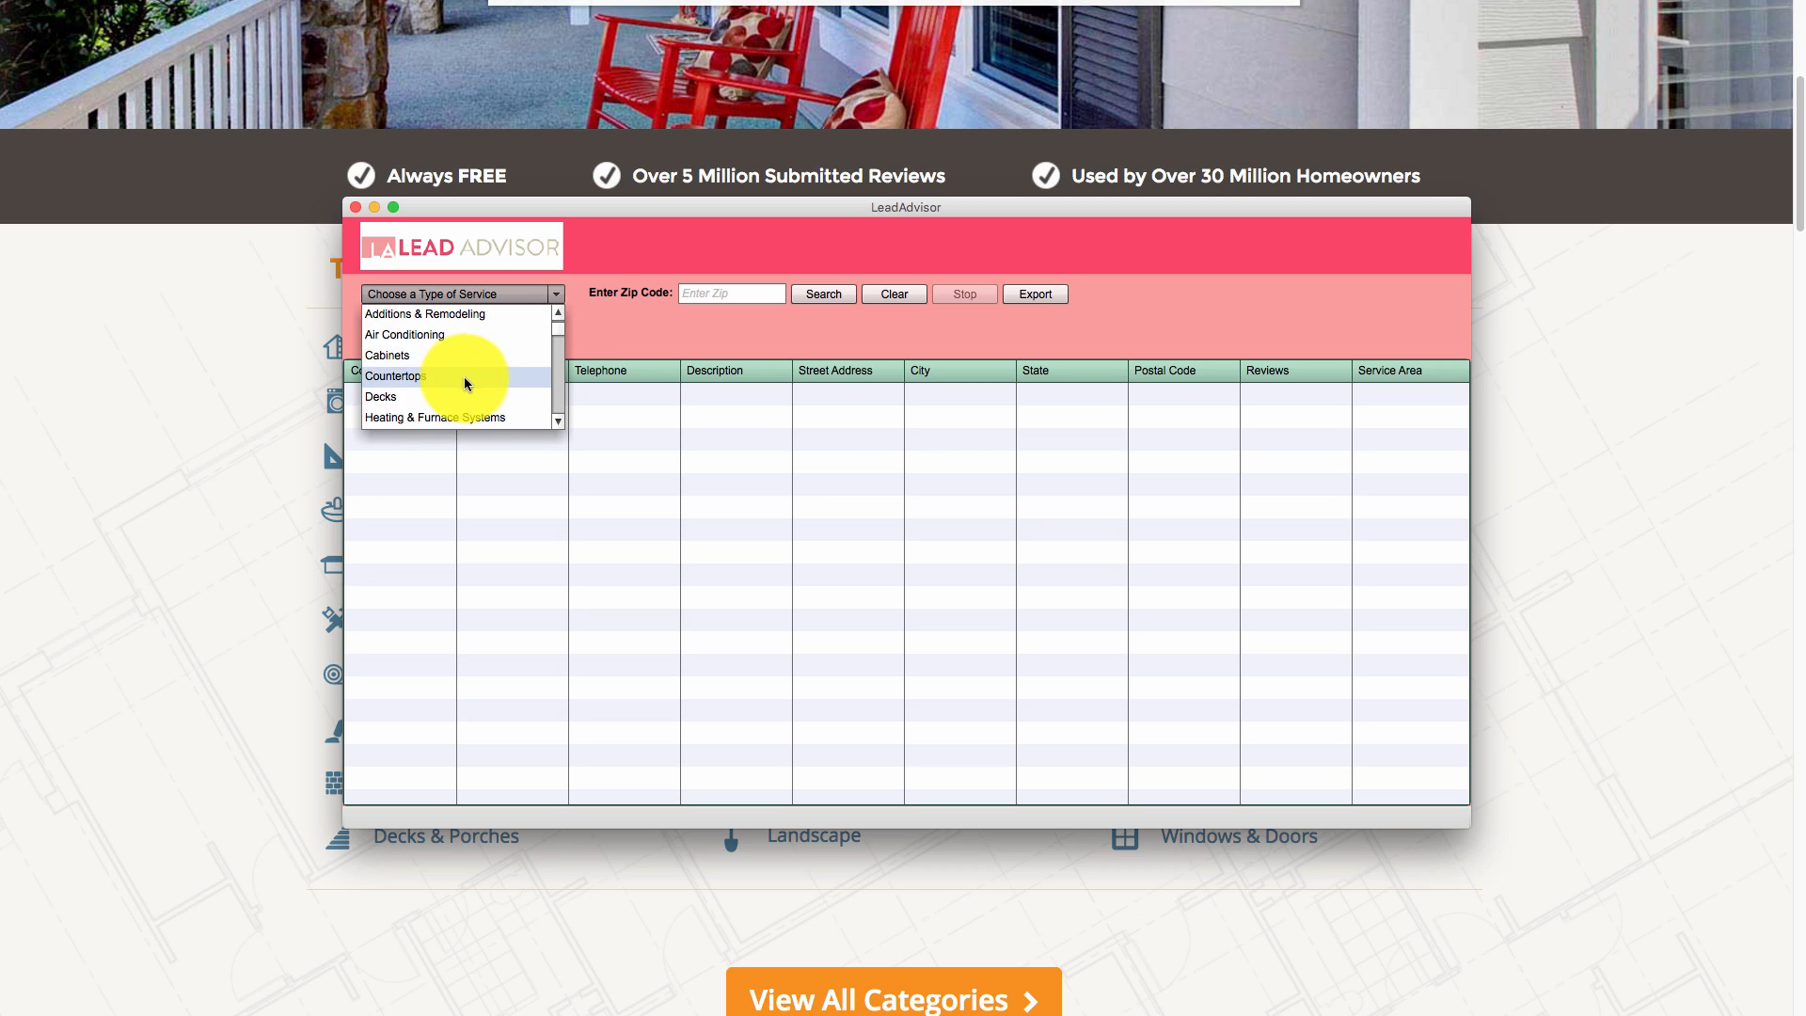
{"action": "scroll", "coordinate": [461, 376], "scroll_direction": "down", "scroll_amount": 5}
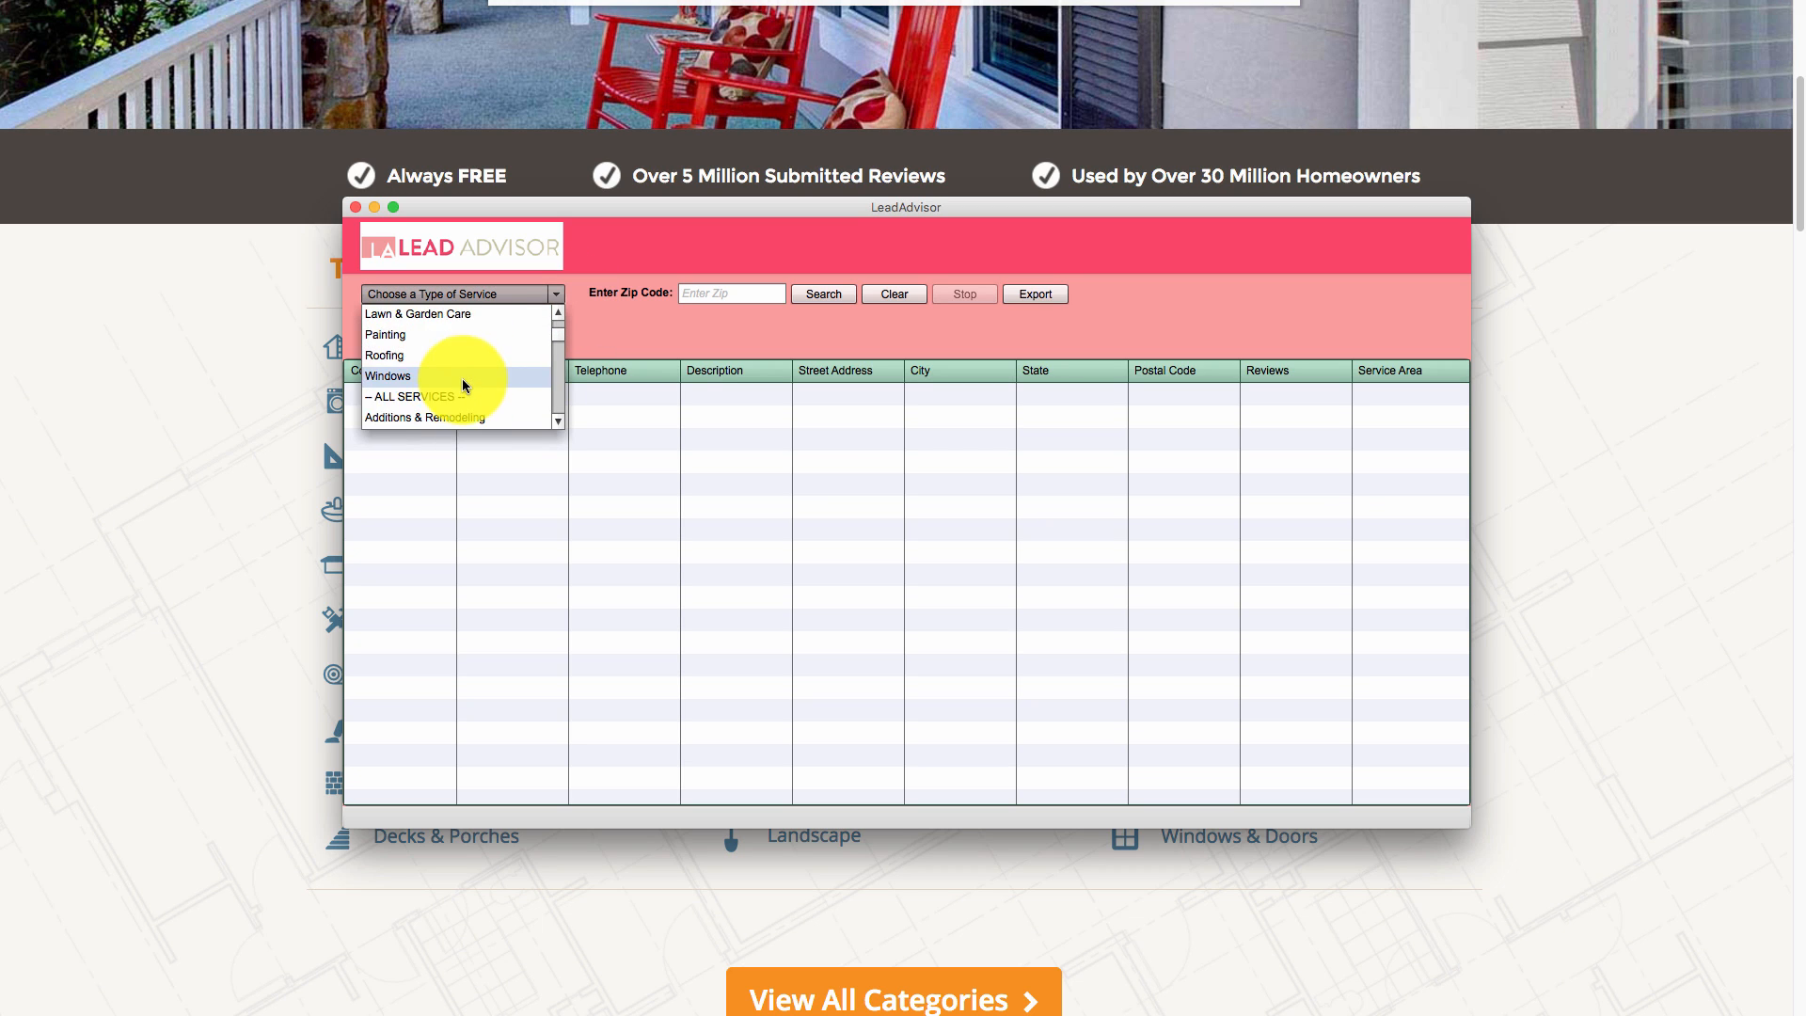
{"action": "left_click", "coordinate": [446, 412]}
{"action": "left_click", "coordinate": [724, 296]}
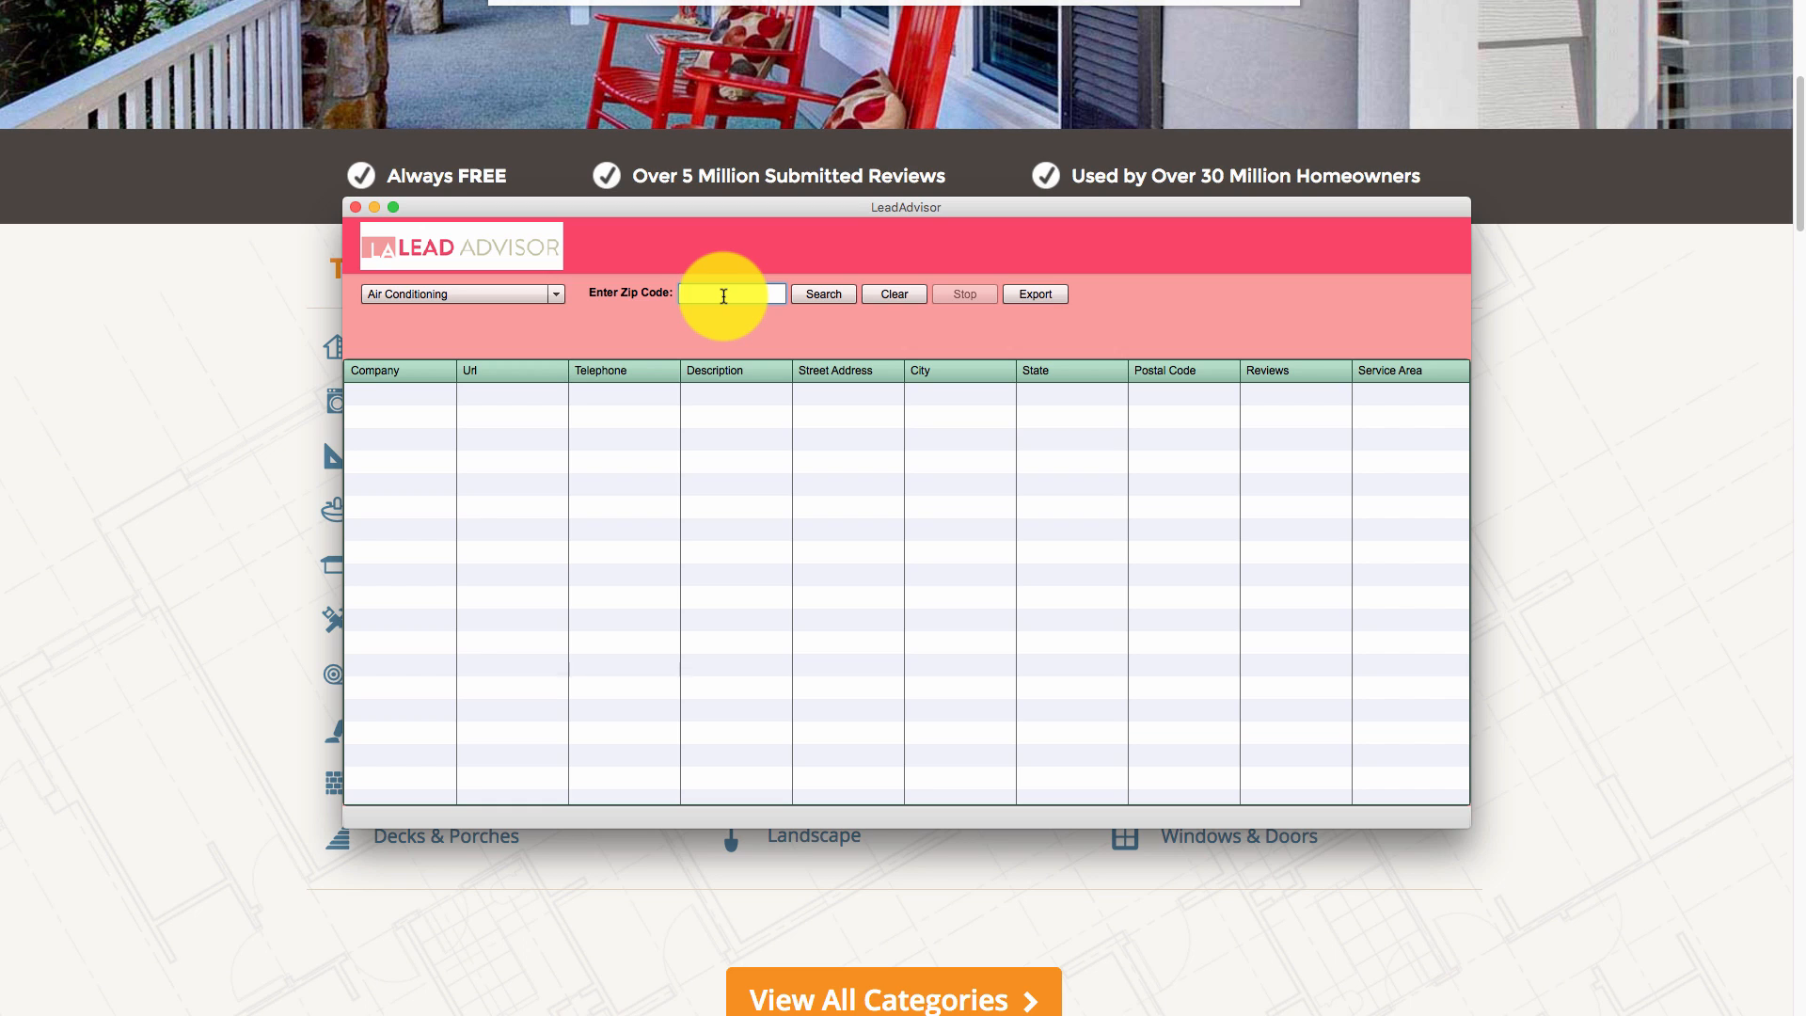
{"action": "type", "text": "53218"}
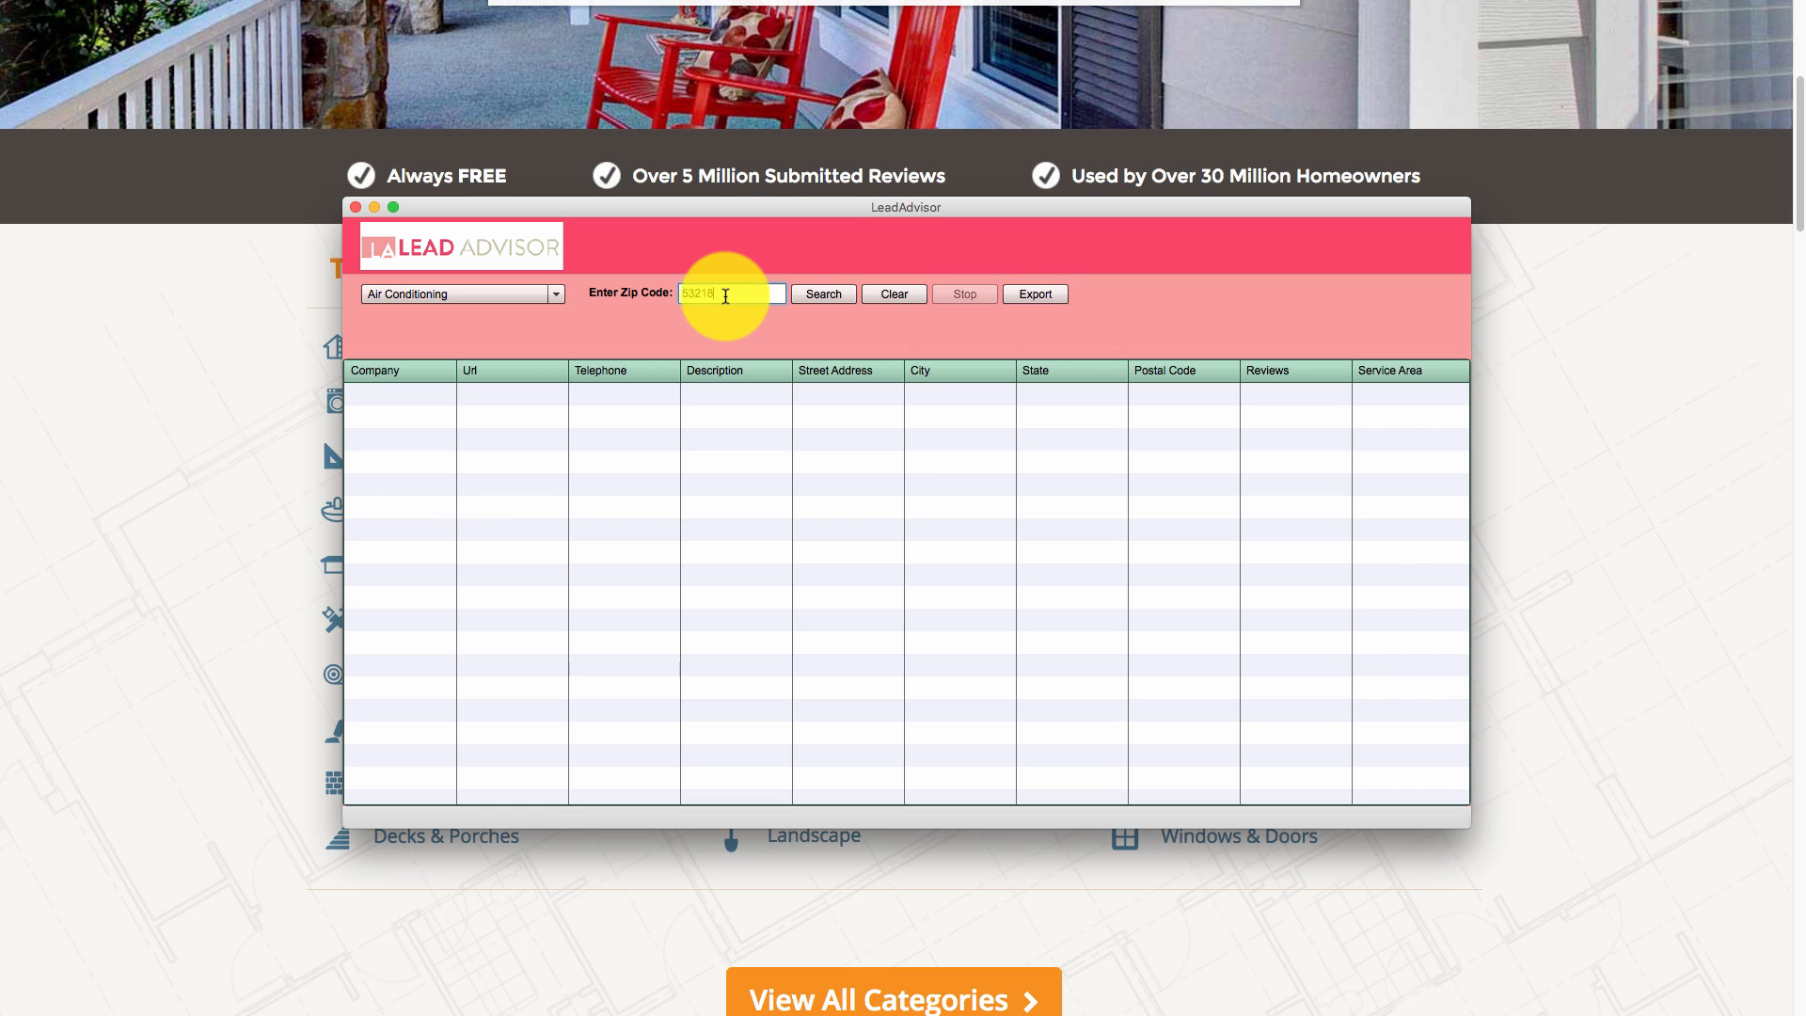
{"action": "left_click", "coordinate": [816, 309]}
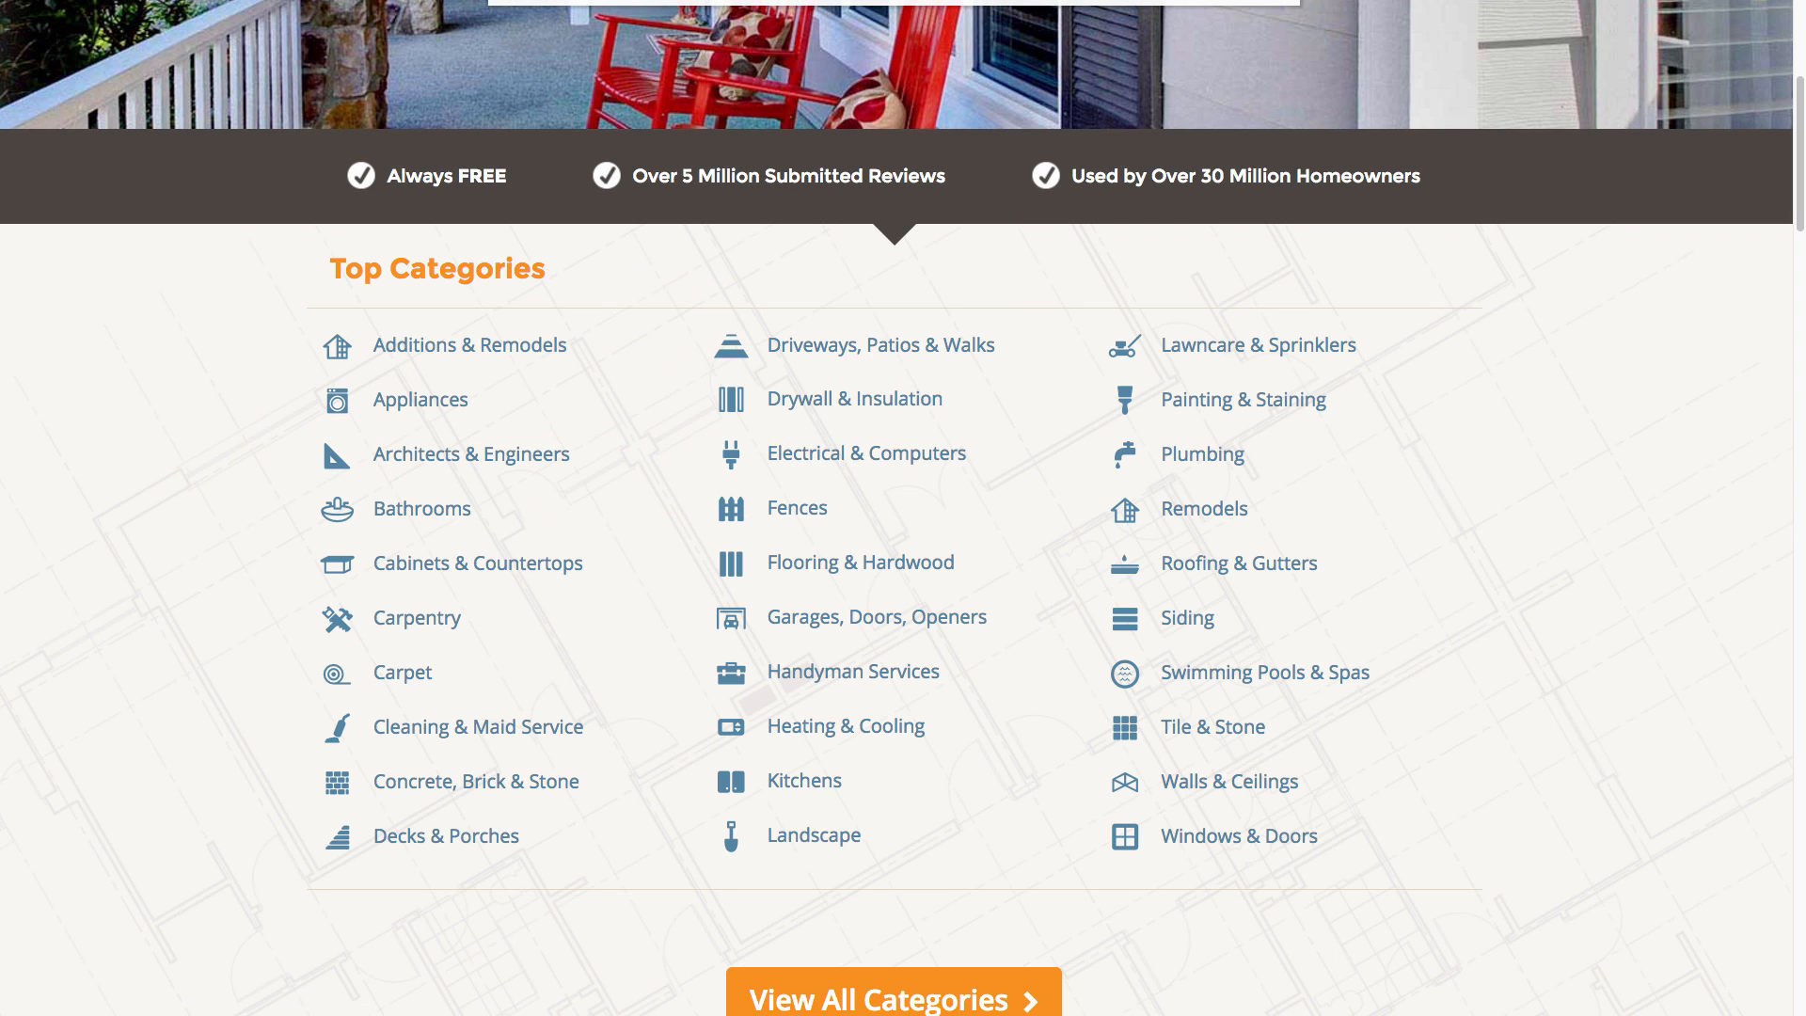
Open milwaukee.craigslist.org in a new tab and go to the labor and moving services listings.
{"action": "key", "text": "super+t"}
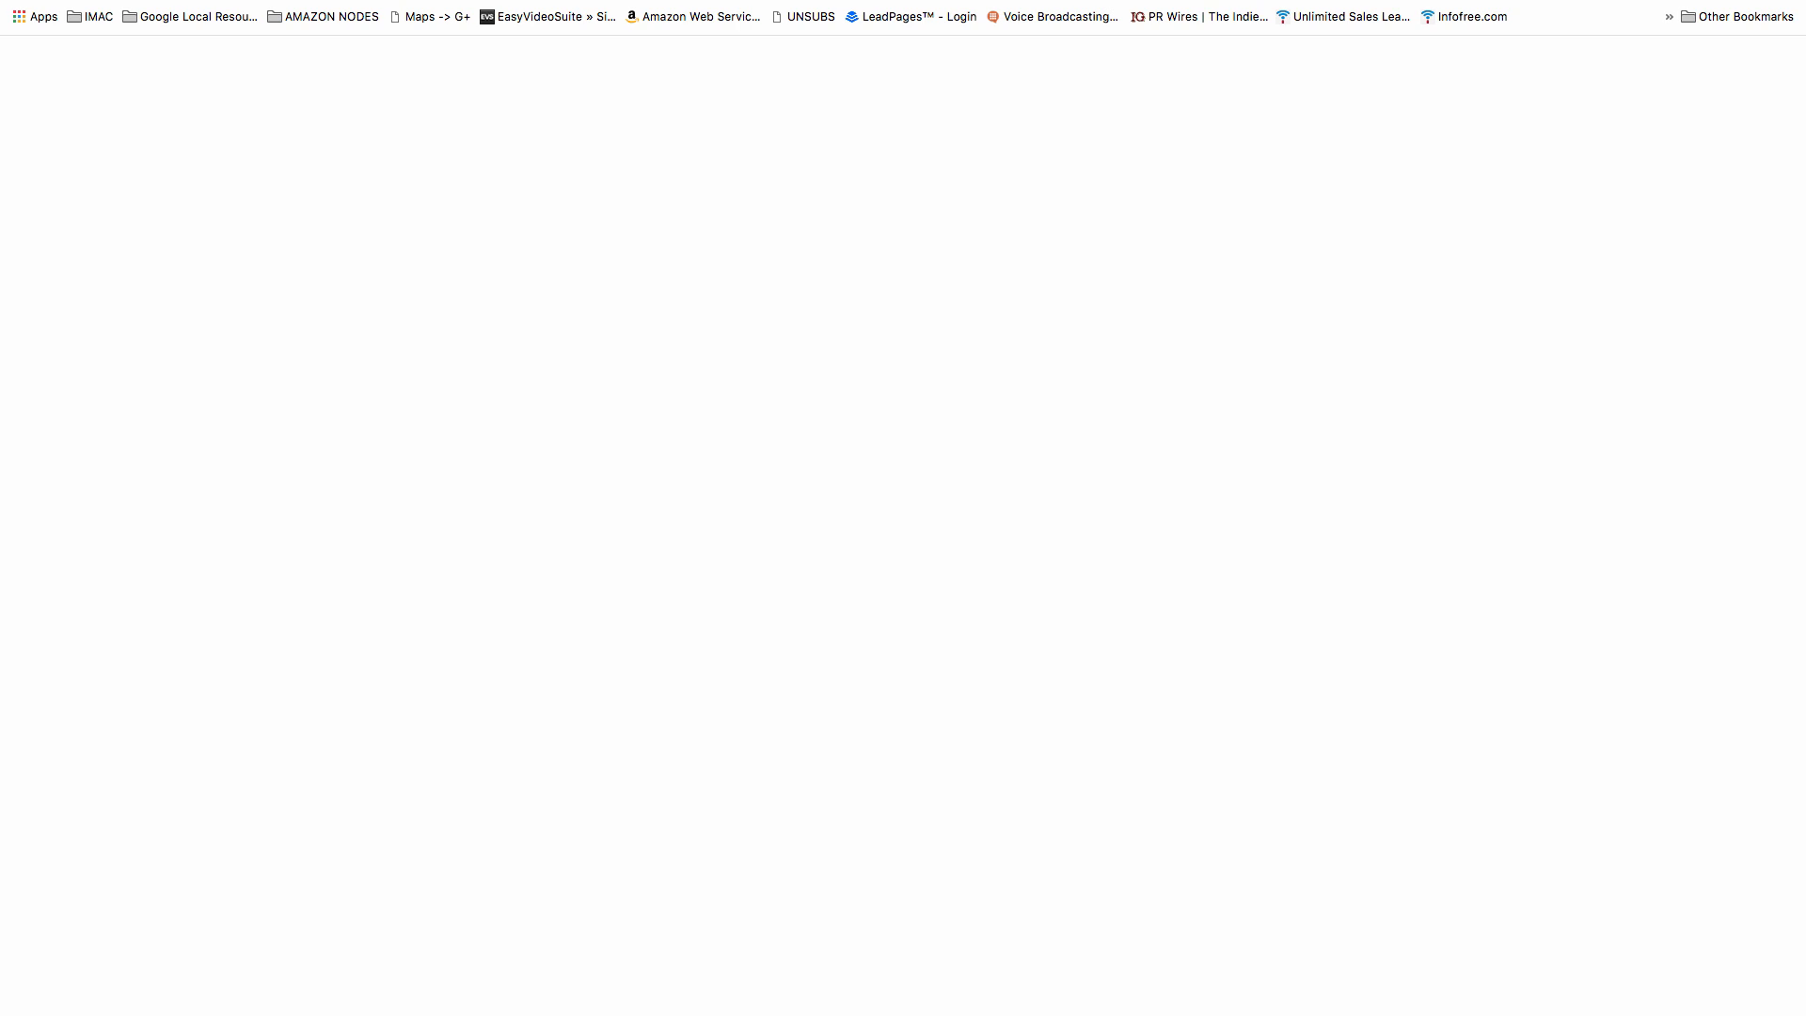
{"action": "type", "text": "miwlau"}
{"action": "key", "text": "BackSpace"}
{"action": "key", "text": "BackSpace"}
{"action": "key", "text": "BackSpace"}
{"action": "key", "text": "BackSpace"}
{"action": "type", "text": "lwaukee.craigslist.org"}
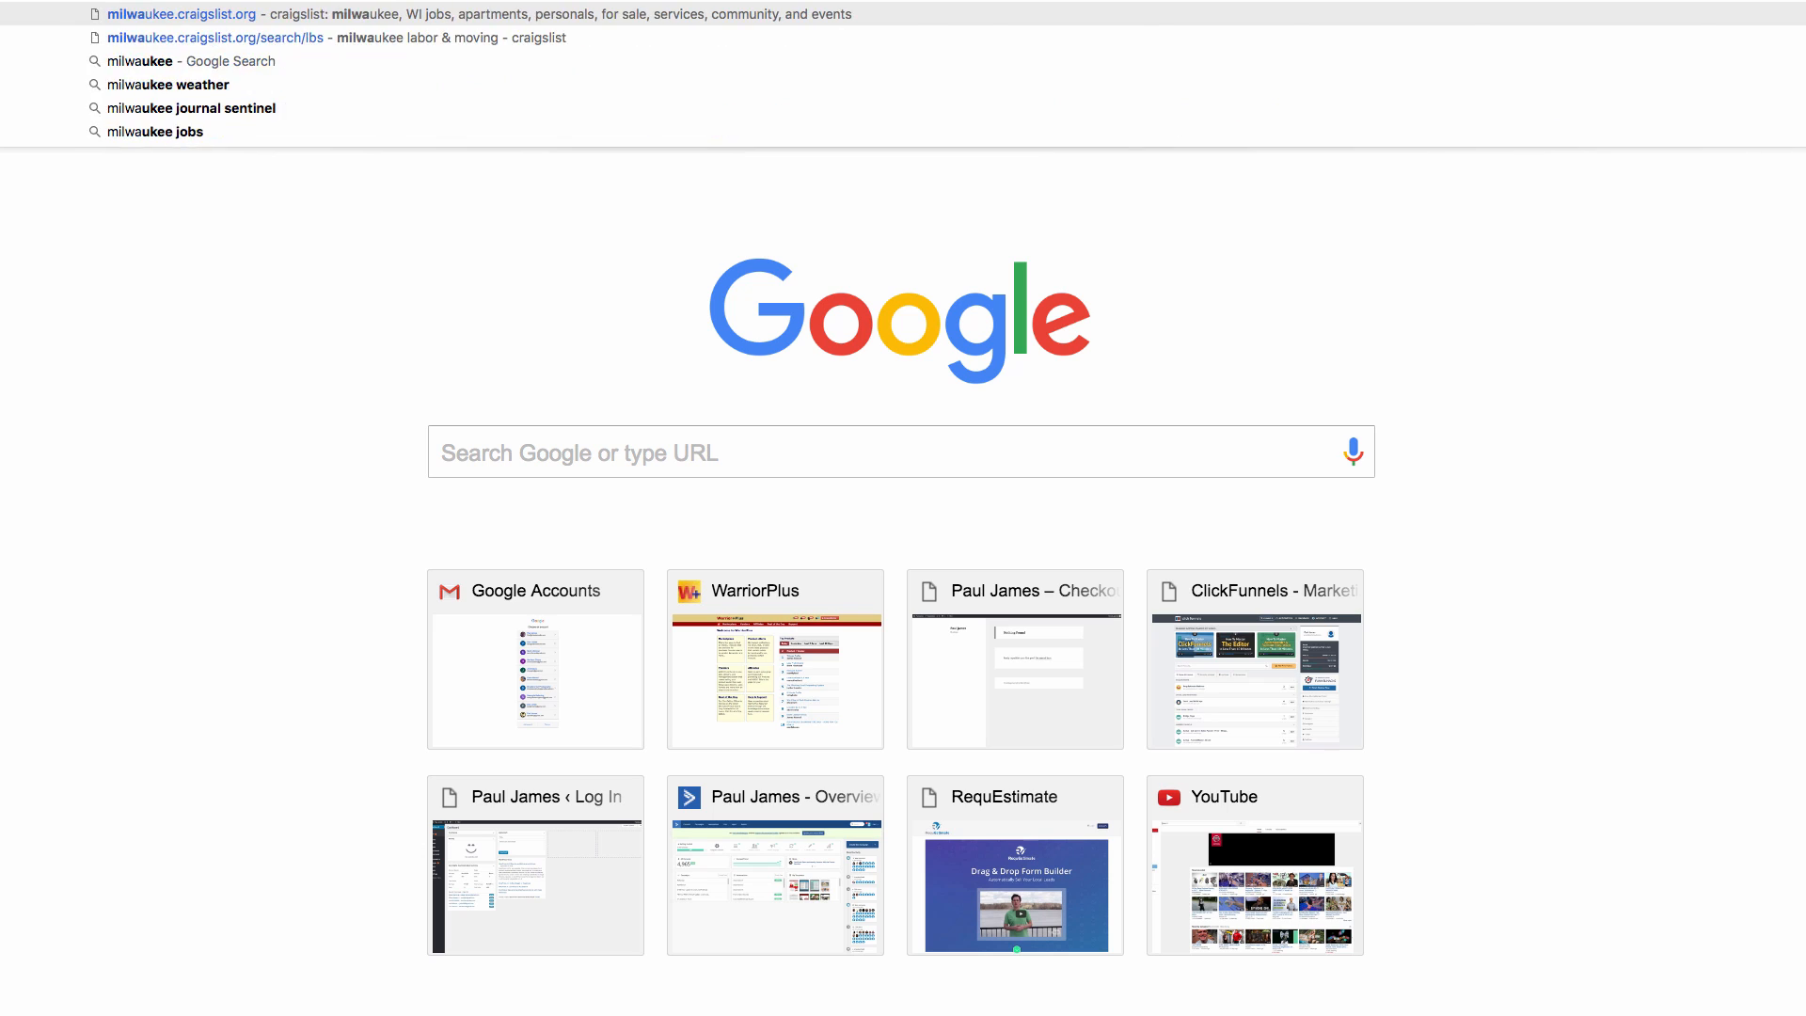
{"action": "key", "text": "Return"}
{"action": "scroll", "coordinate": [1223, 658], "scroll_direction": "down", "scroll_amount": 5}
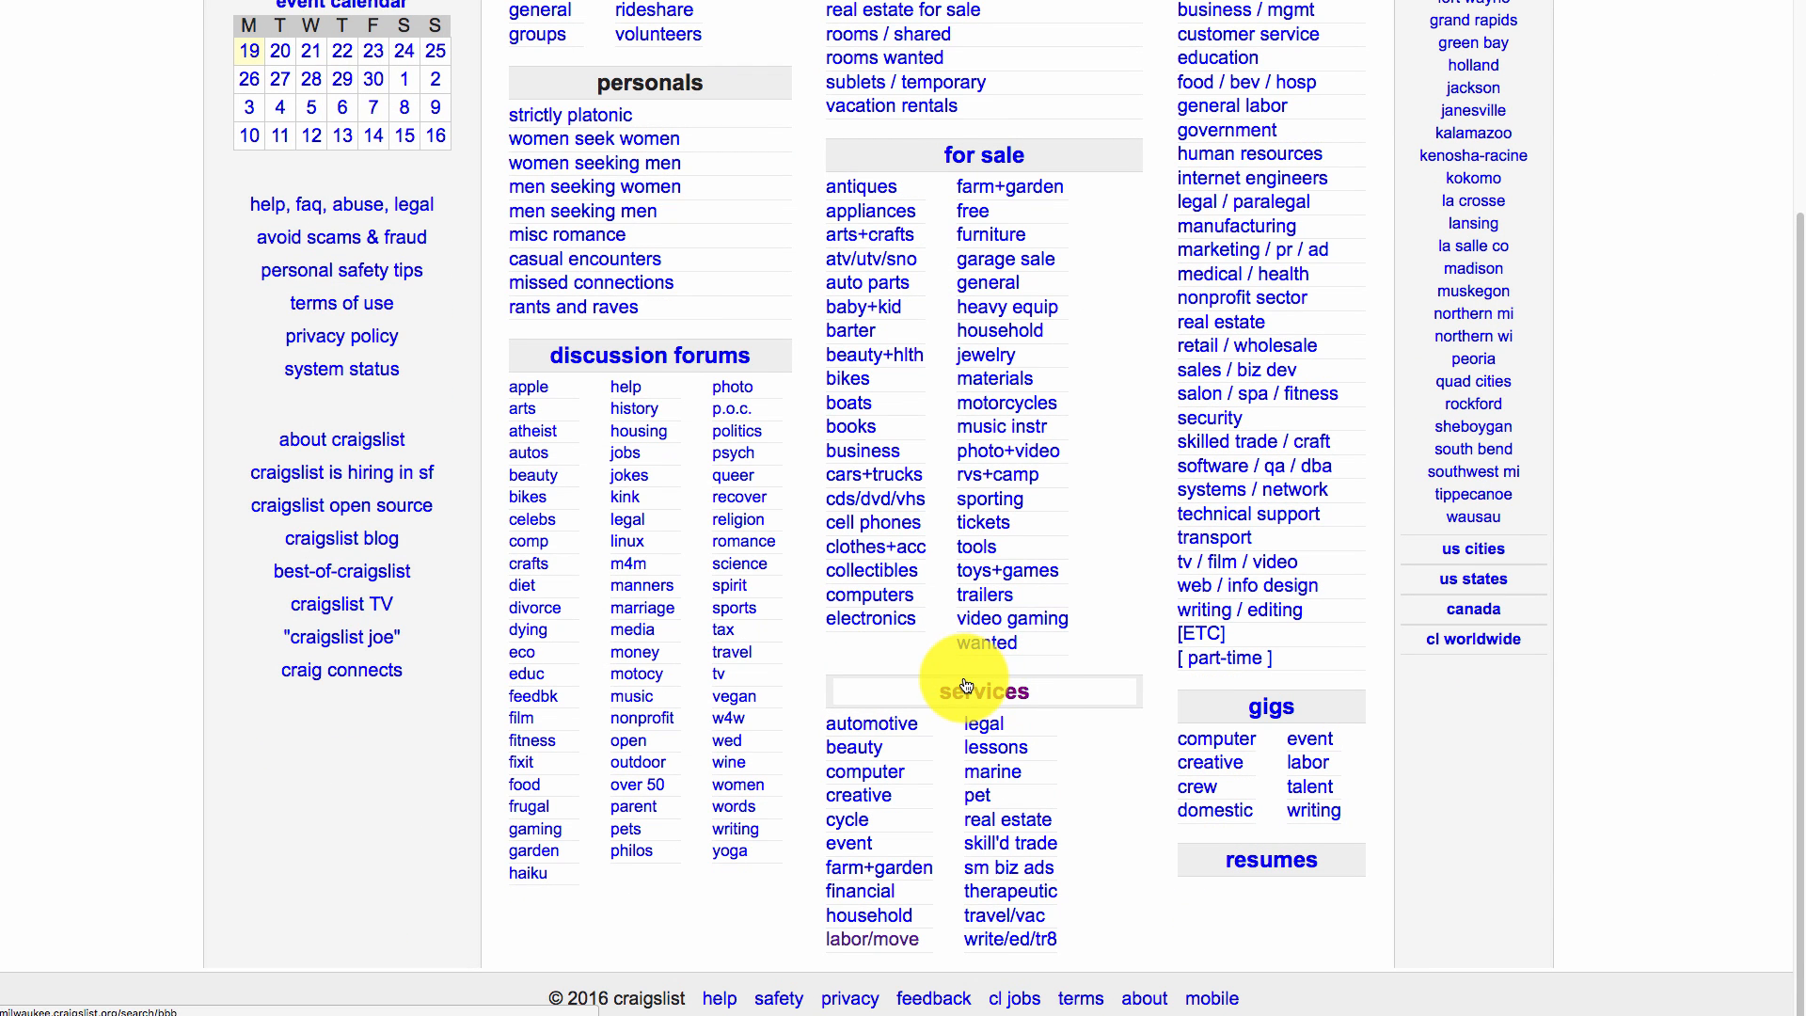
{"action": "left_click", "coordinate": [883, 772]}
{"action": "left_click", "coordinate": [882, 940]}
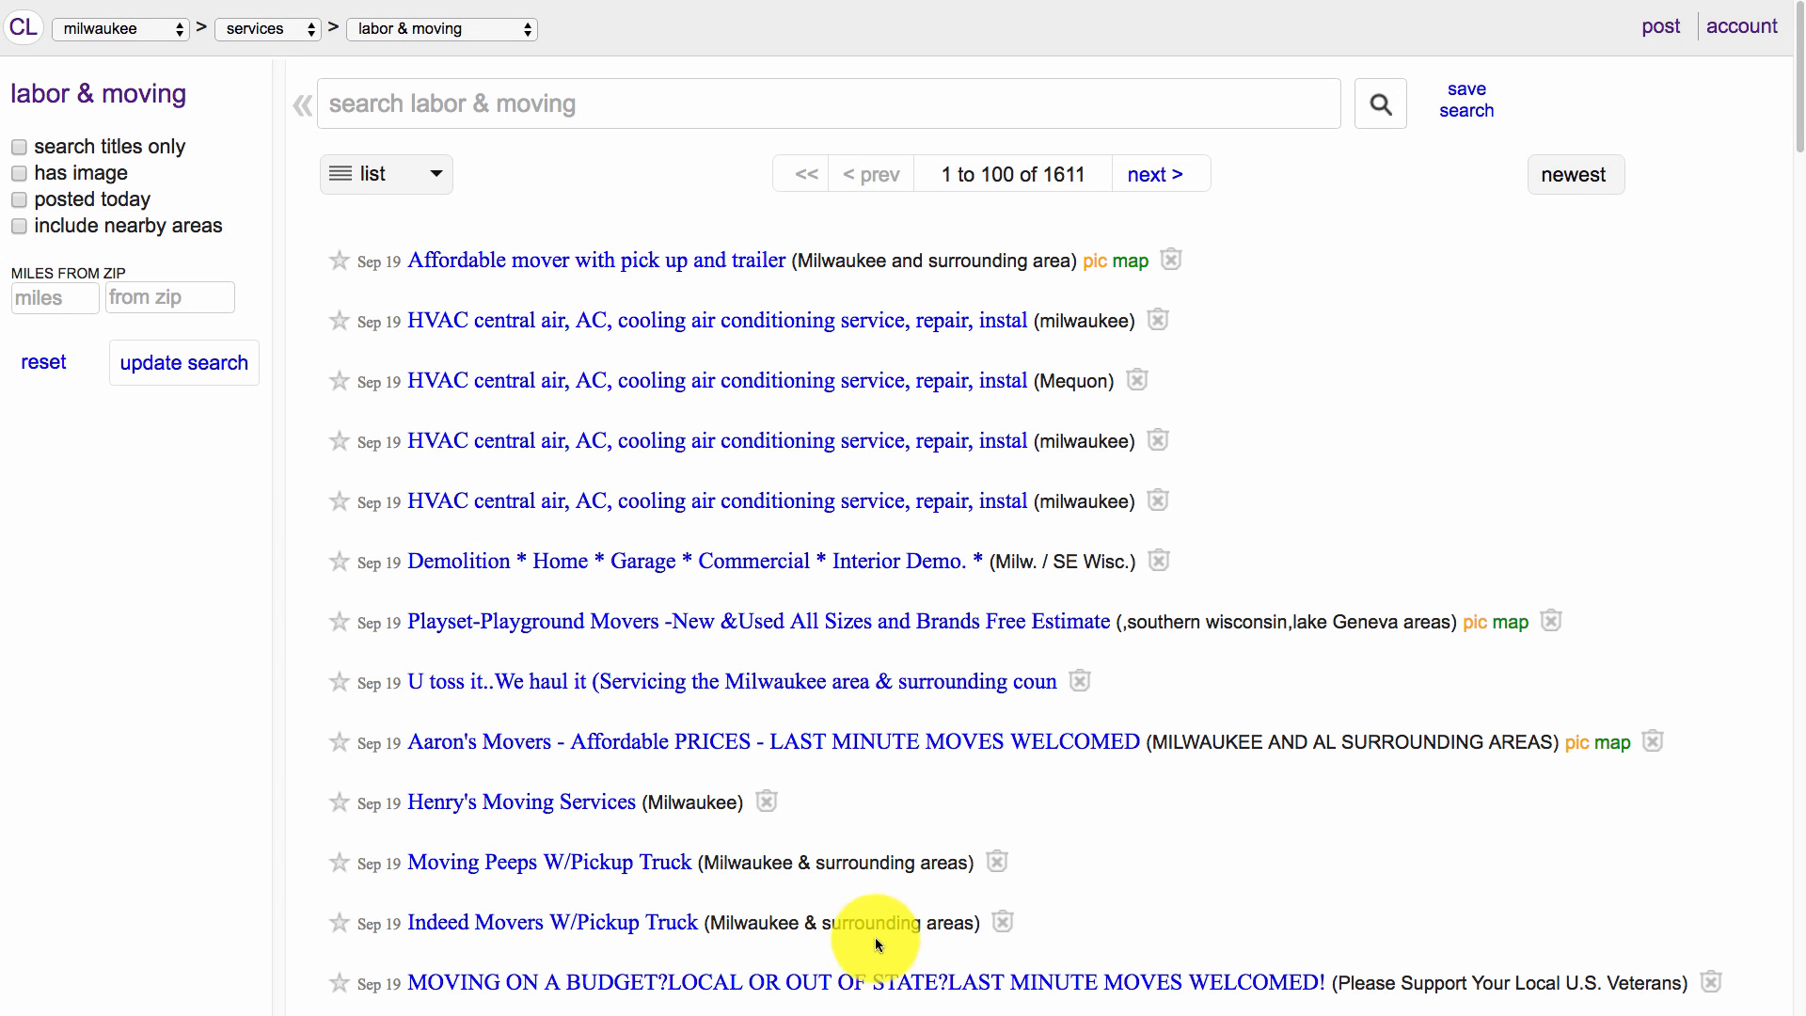
Open the painting and debris removal listing and select the company's web address.
{"action": "scroll", "coordinate": [1491, 867], "scroll_direction": "down", "scroll_amount": 20}
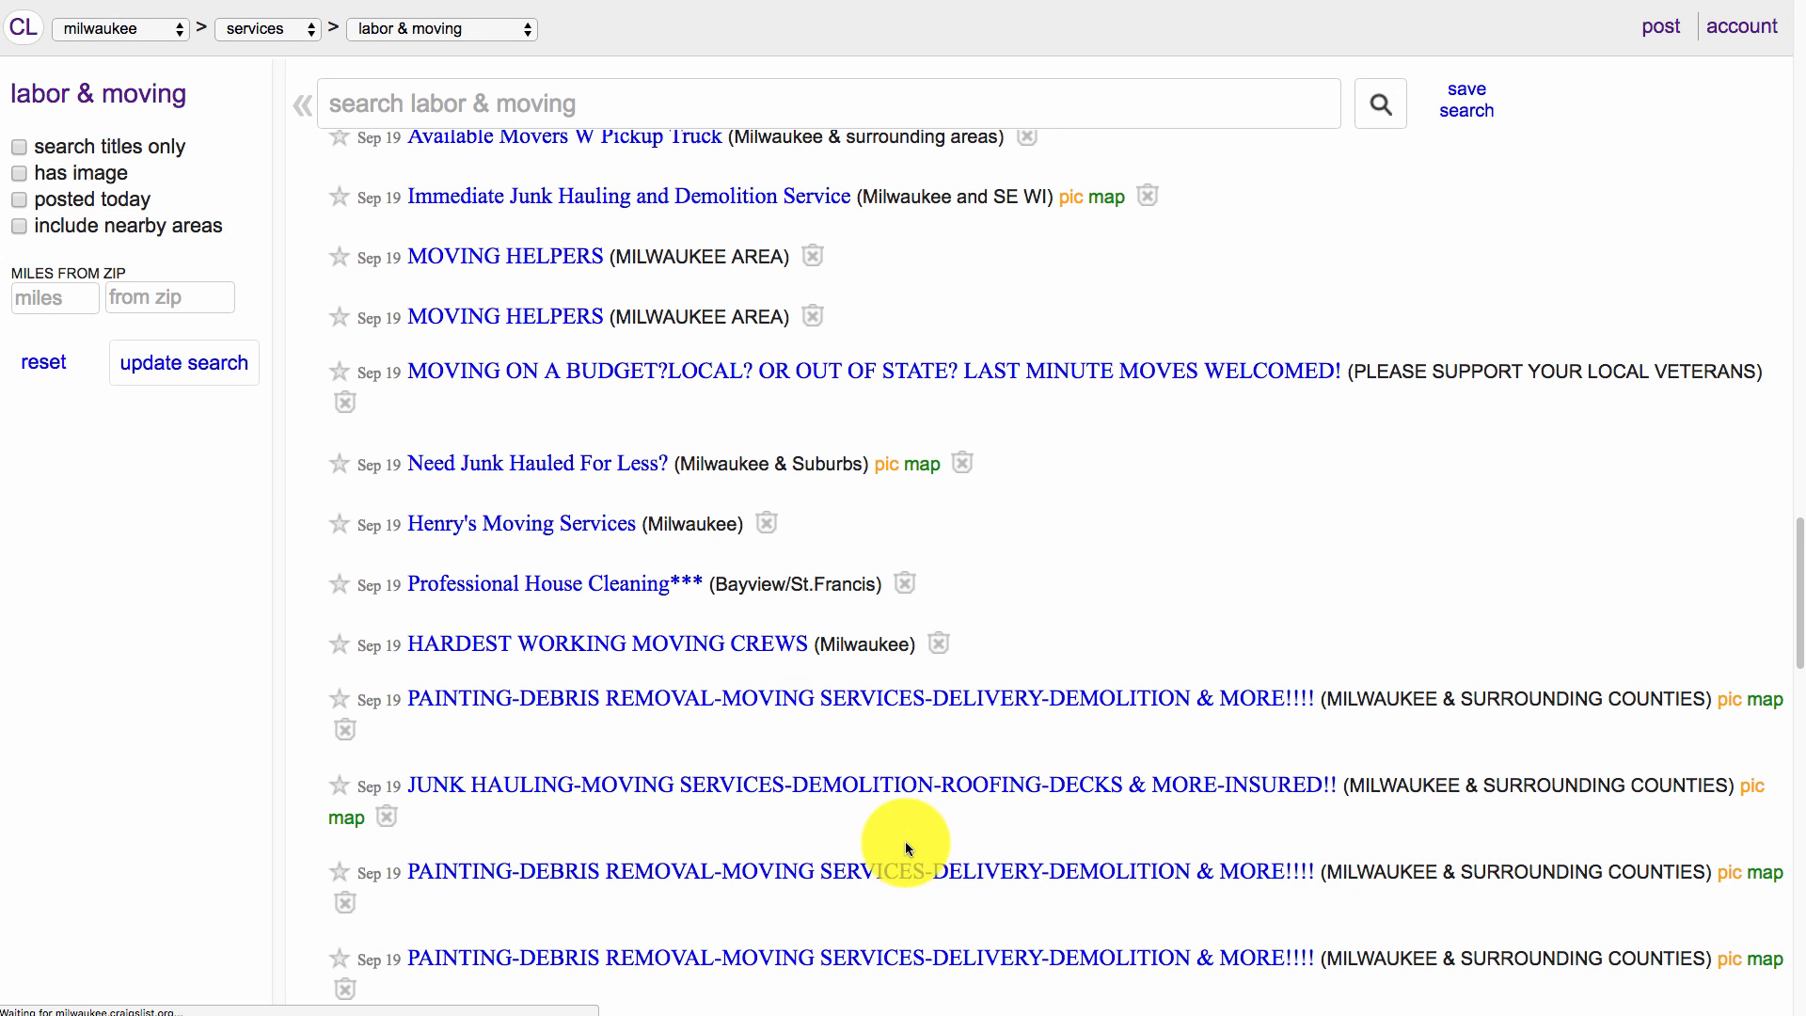
{"action": "left_click", "coordinate": [696, 869]}
{"action": "scroll", "coordinate": [669, 362], "scroll_direction": "down", "scroll_amount": 2}
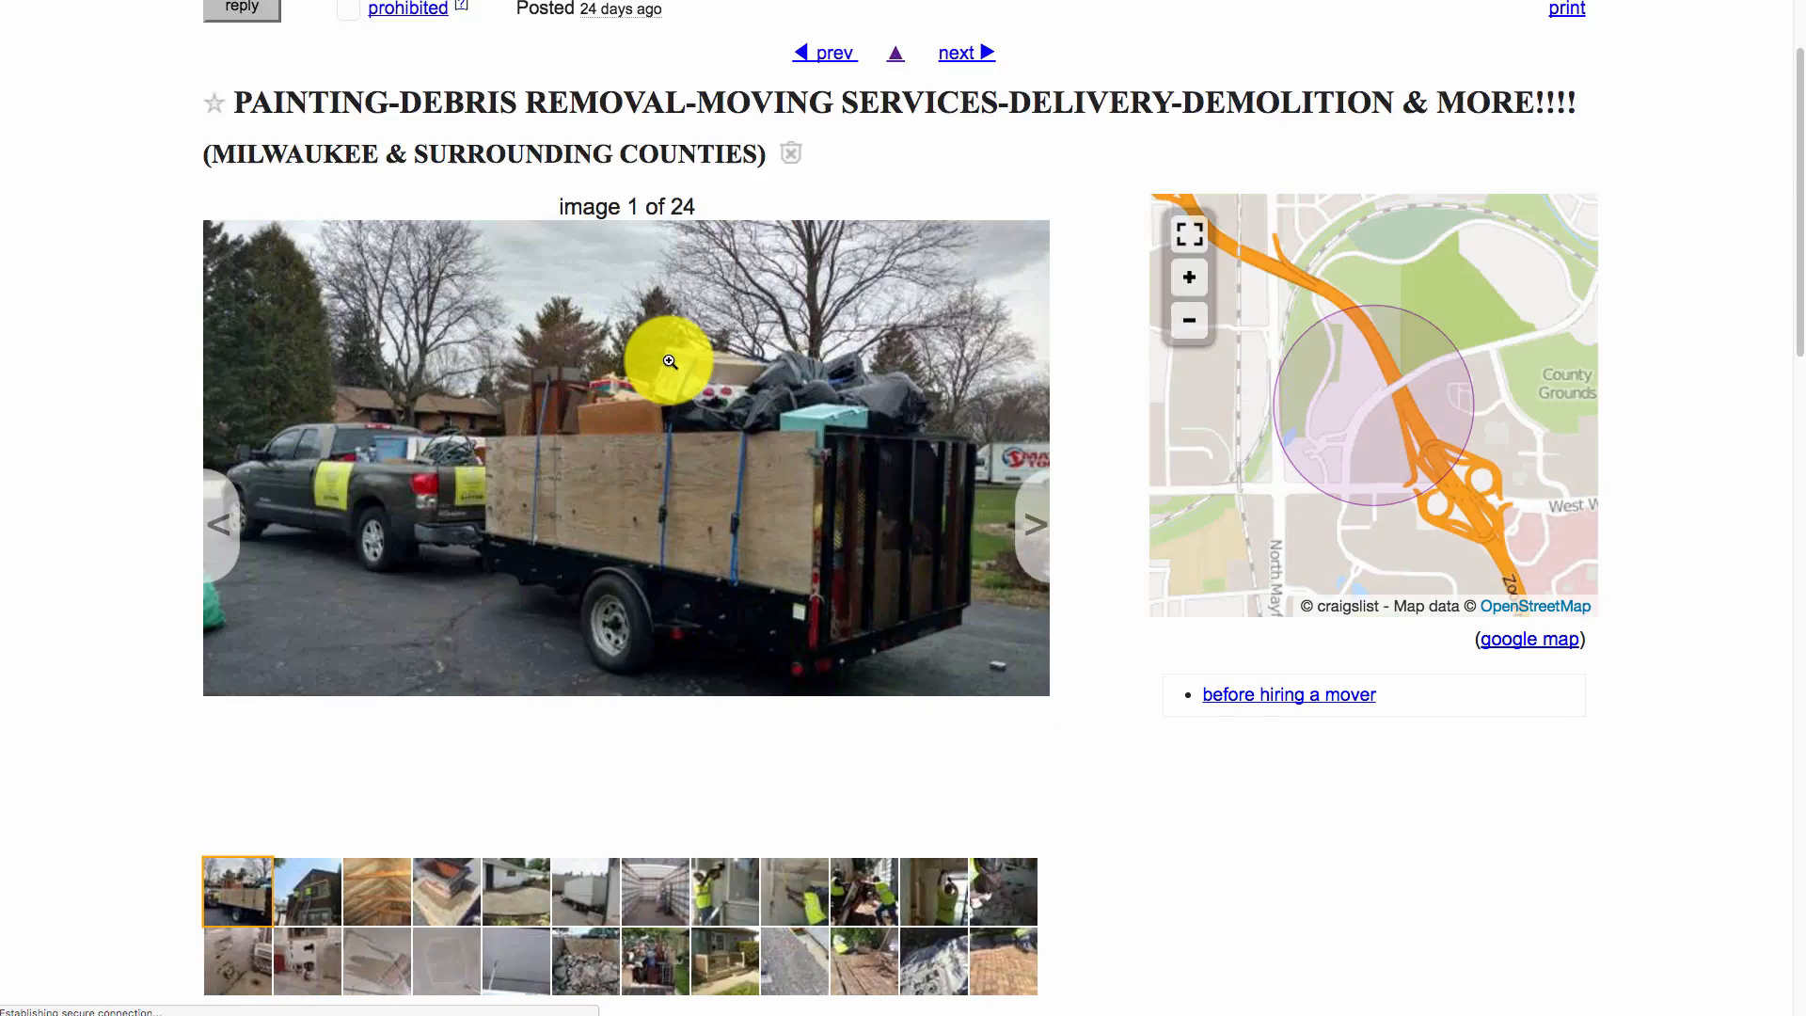
{"action": "scroll", "coordinate": [670, 361], "scroll_direction": "down", "scroll_amount": 10}
{"action": "left_click_drag", "start_coordinate": [201, 181], "coordinate": [382, 181]}
{"action": "scroll", "coordinate": [799, 673], "scroll_direction": "down", "scroll_amount": 15}
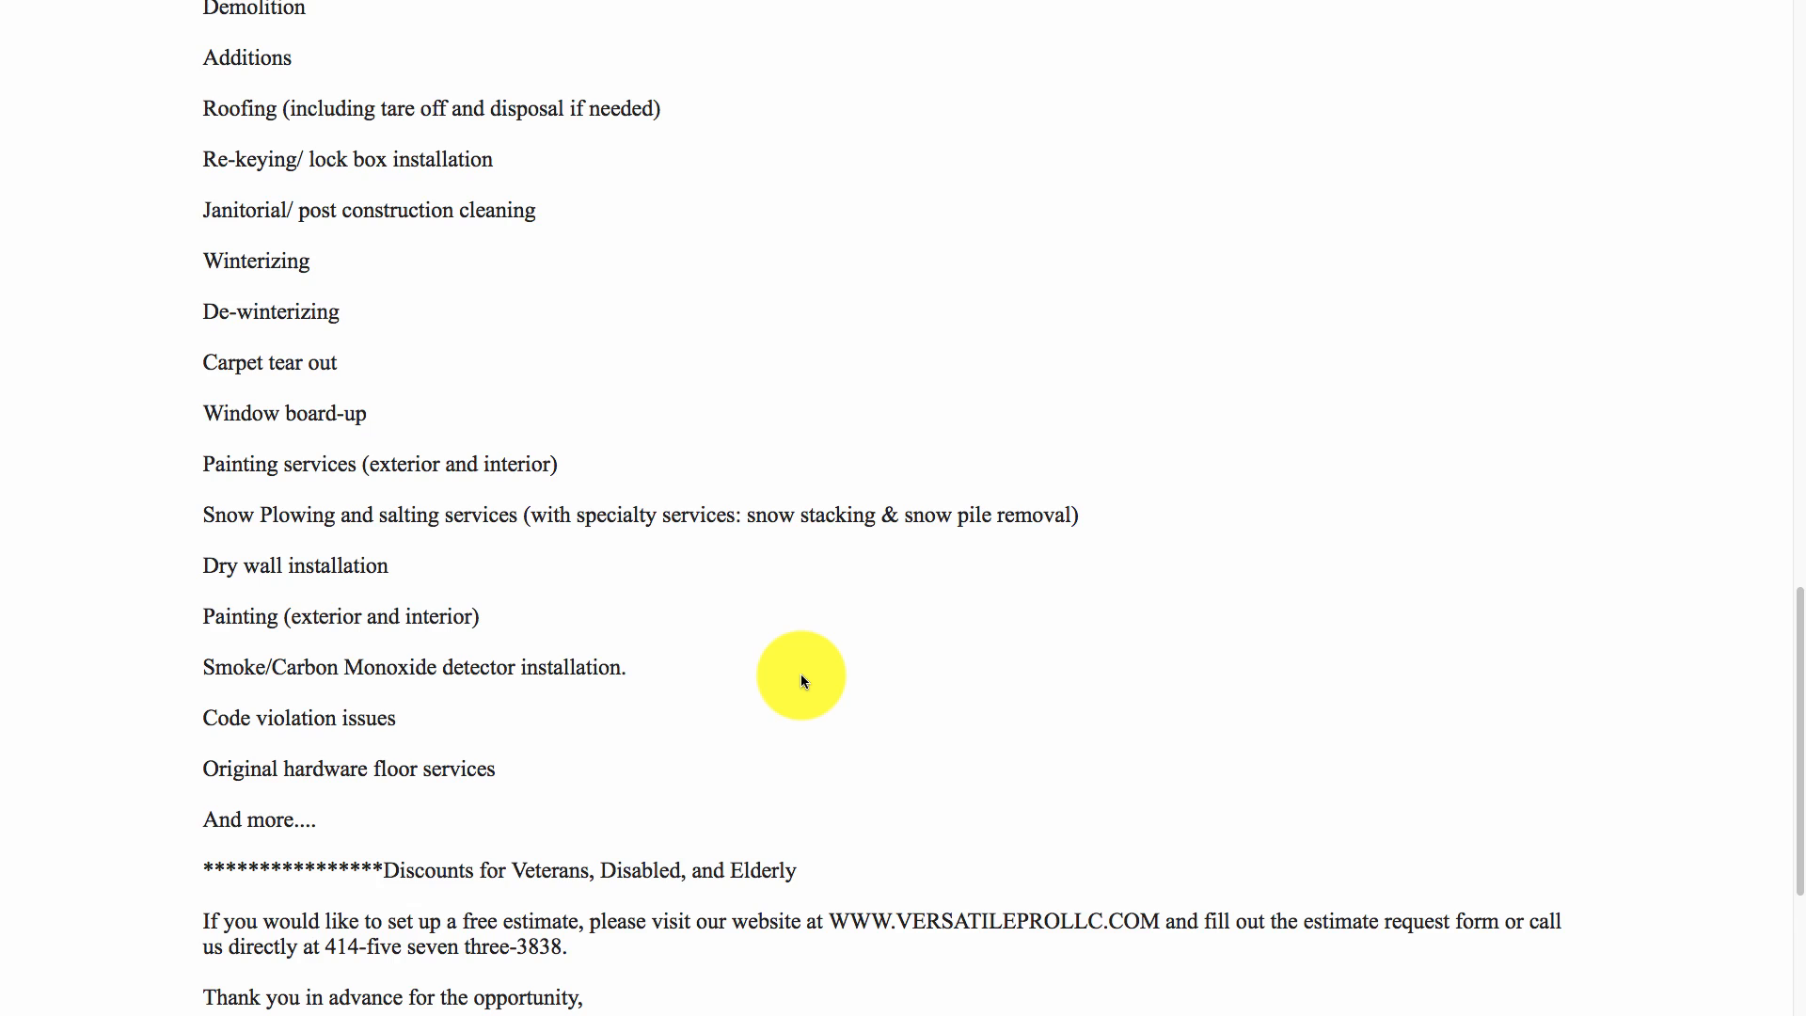
{"action": "left_click_drag", "start_coordinate": [828, 774], "coordinate": [1164, 771]}
Load the Versatile Pro website, select its contact e-mail, and return to the Send Leads To field.
{"action": "key", "text": "super+t"}
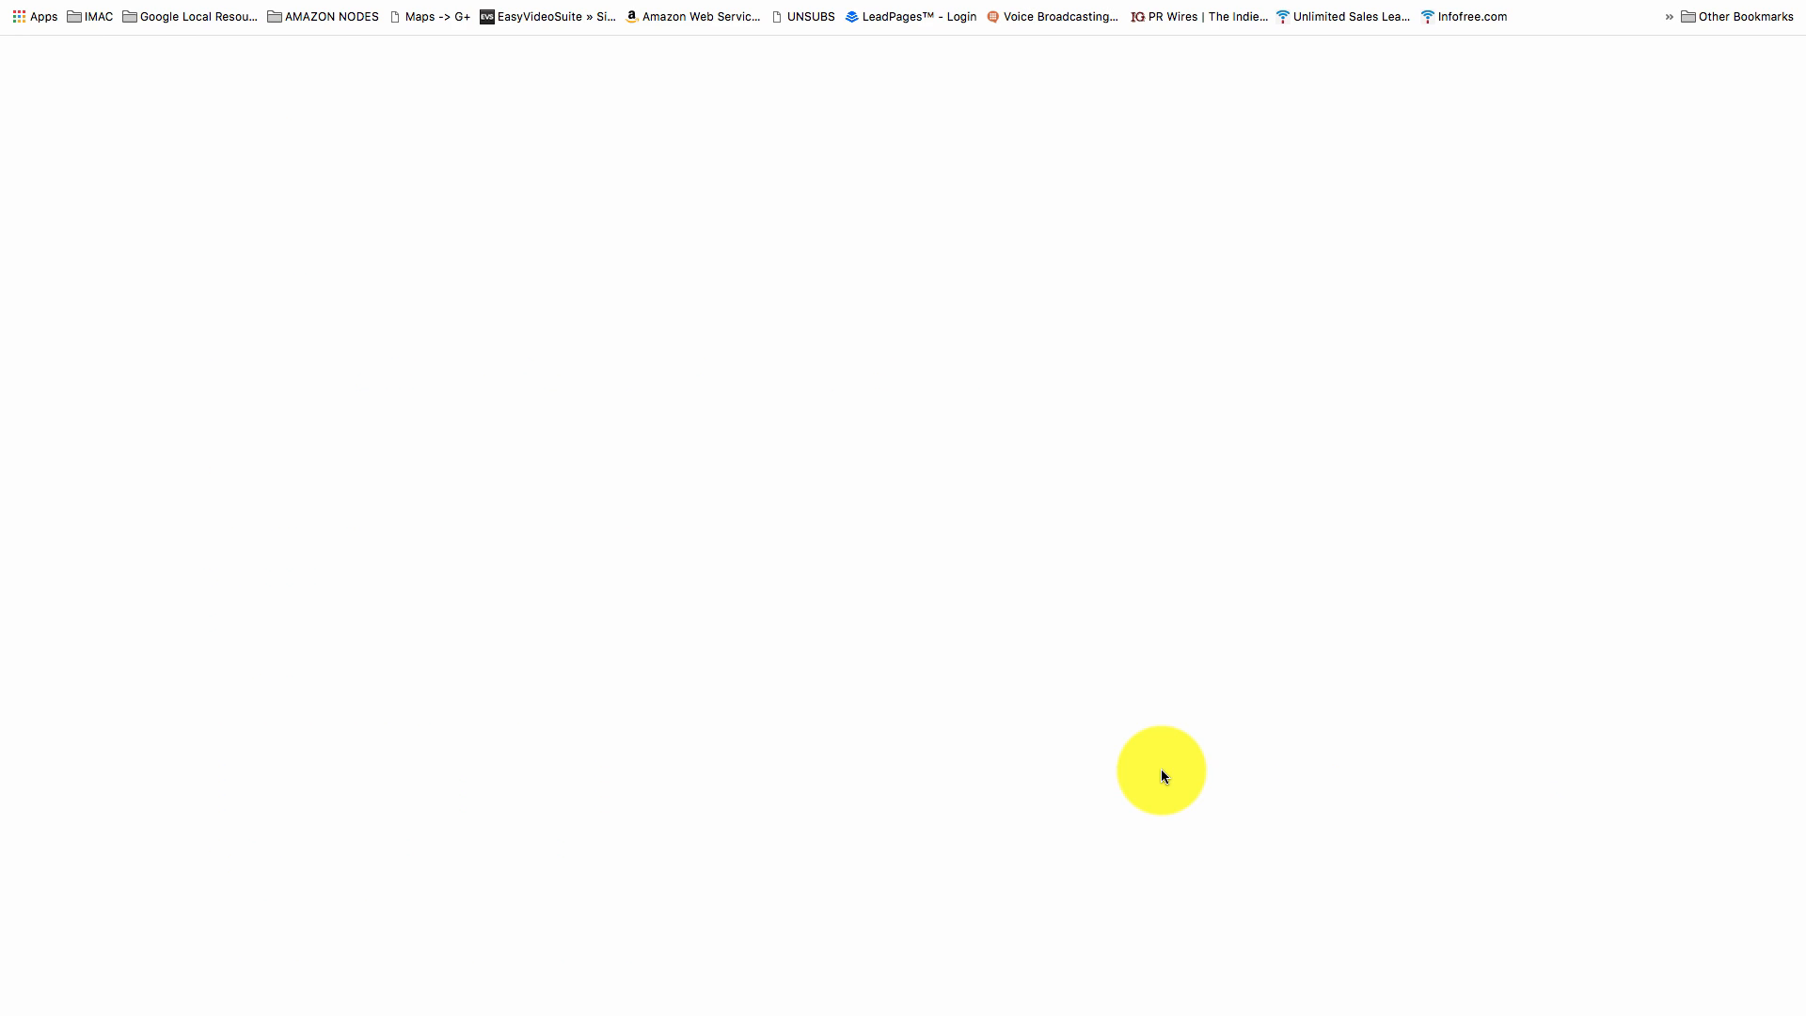
{"action": "key", "text": "super+v"}
{"action": "key", "text": "Return"}
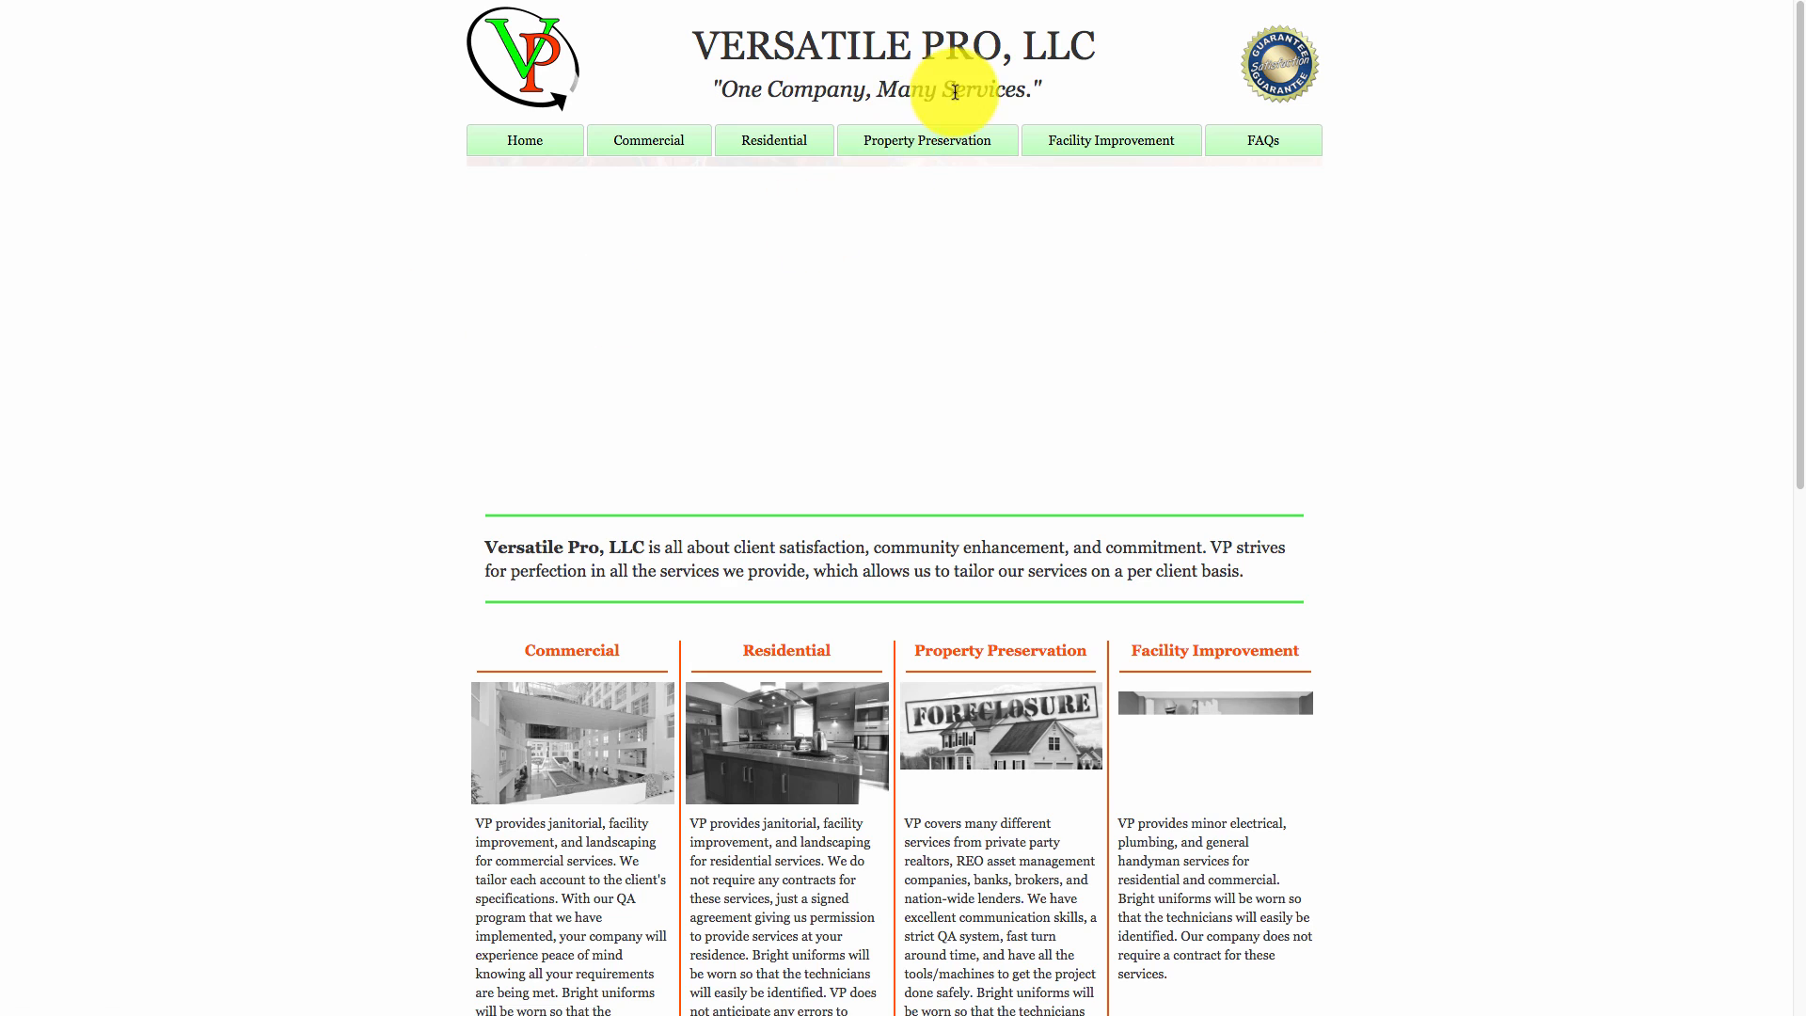
{"action": "scroll", "coordinate": [1318, 523], "scroll_direction": "down", "scroll_amount": 6}
{"action": "scroll", "coordinate": [1319, 523], "scroll_direction": "down", "scroll_amount": 2}
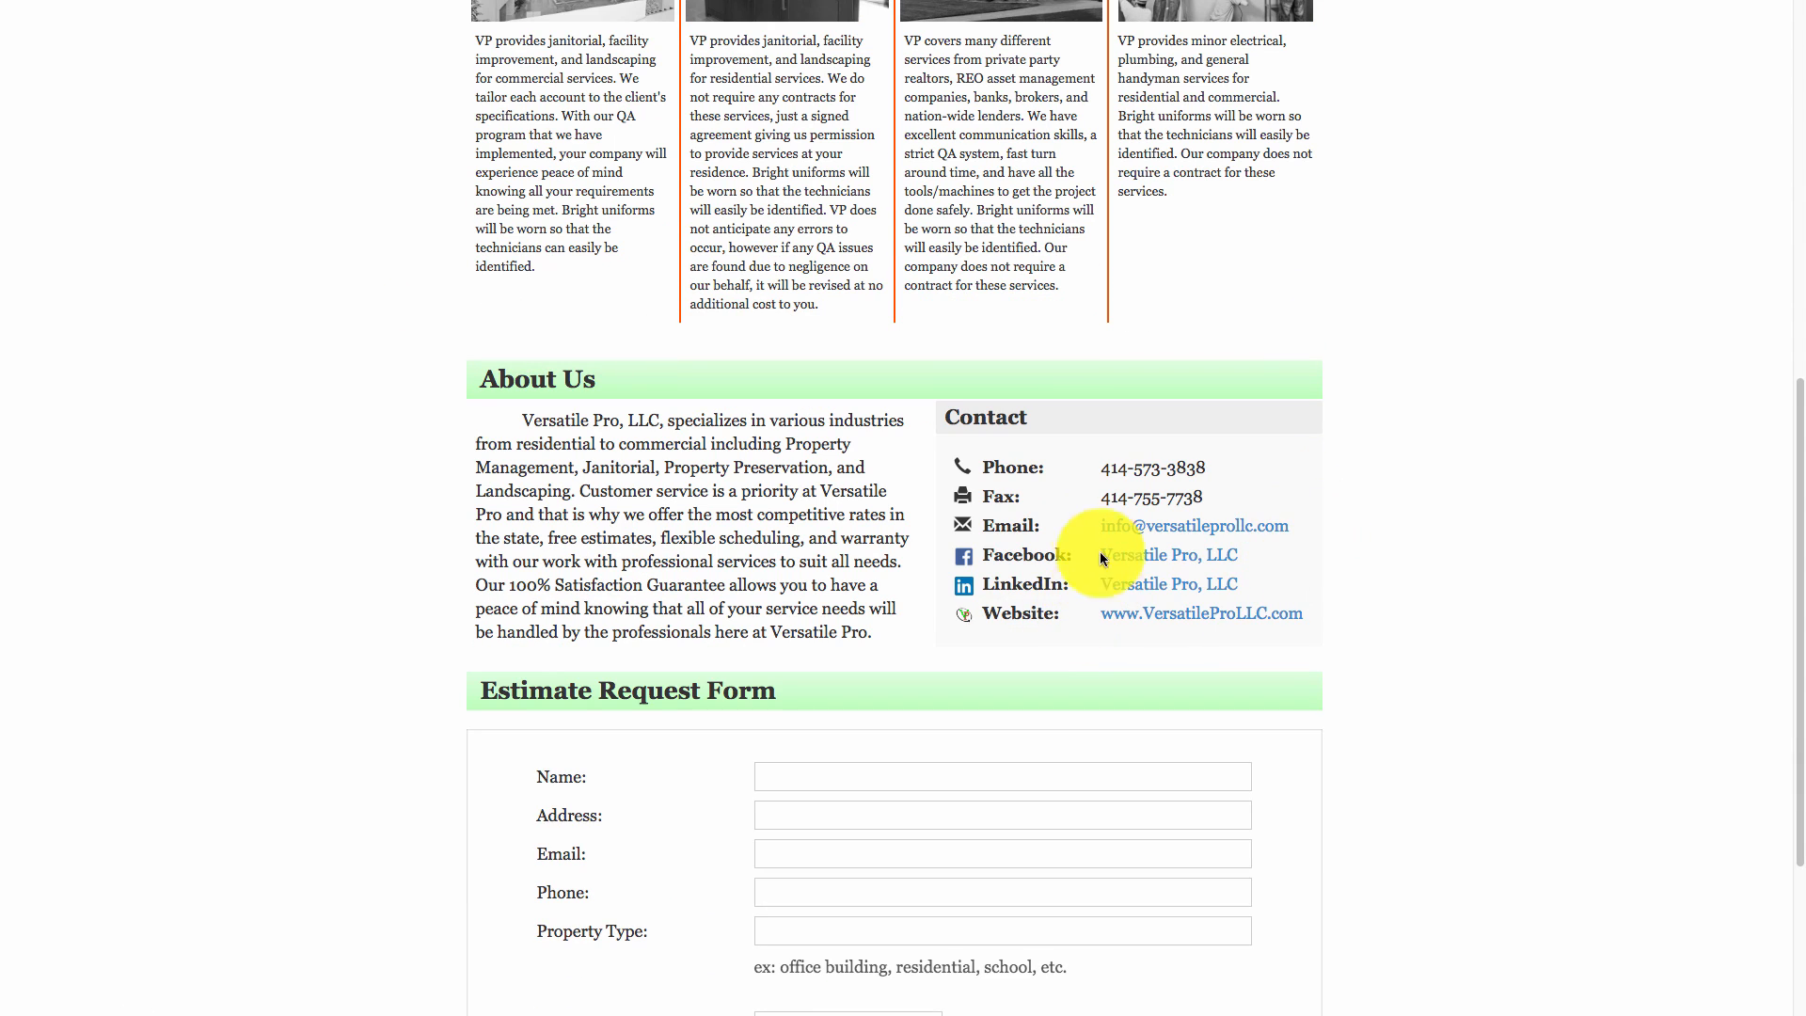
{"action": "left_click_drag", "start_coordinate": [1091, 532], "coordinate": [1288, 528]}
{"action": "key", "text": "super+c"}
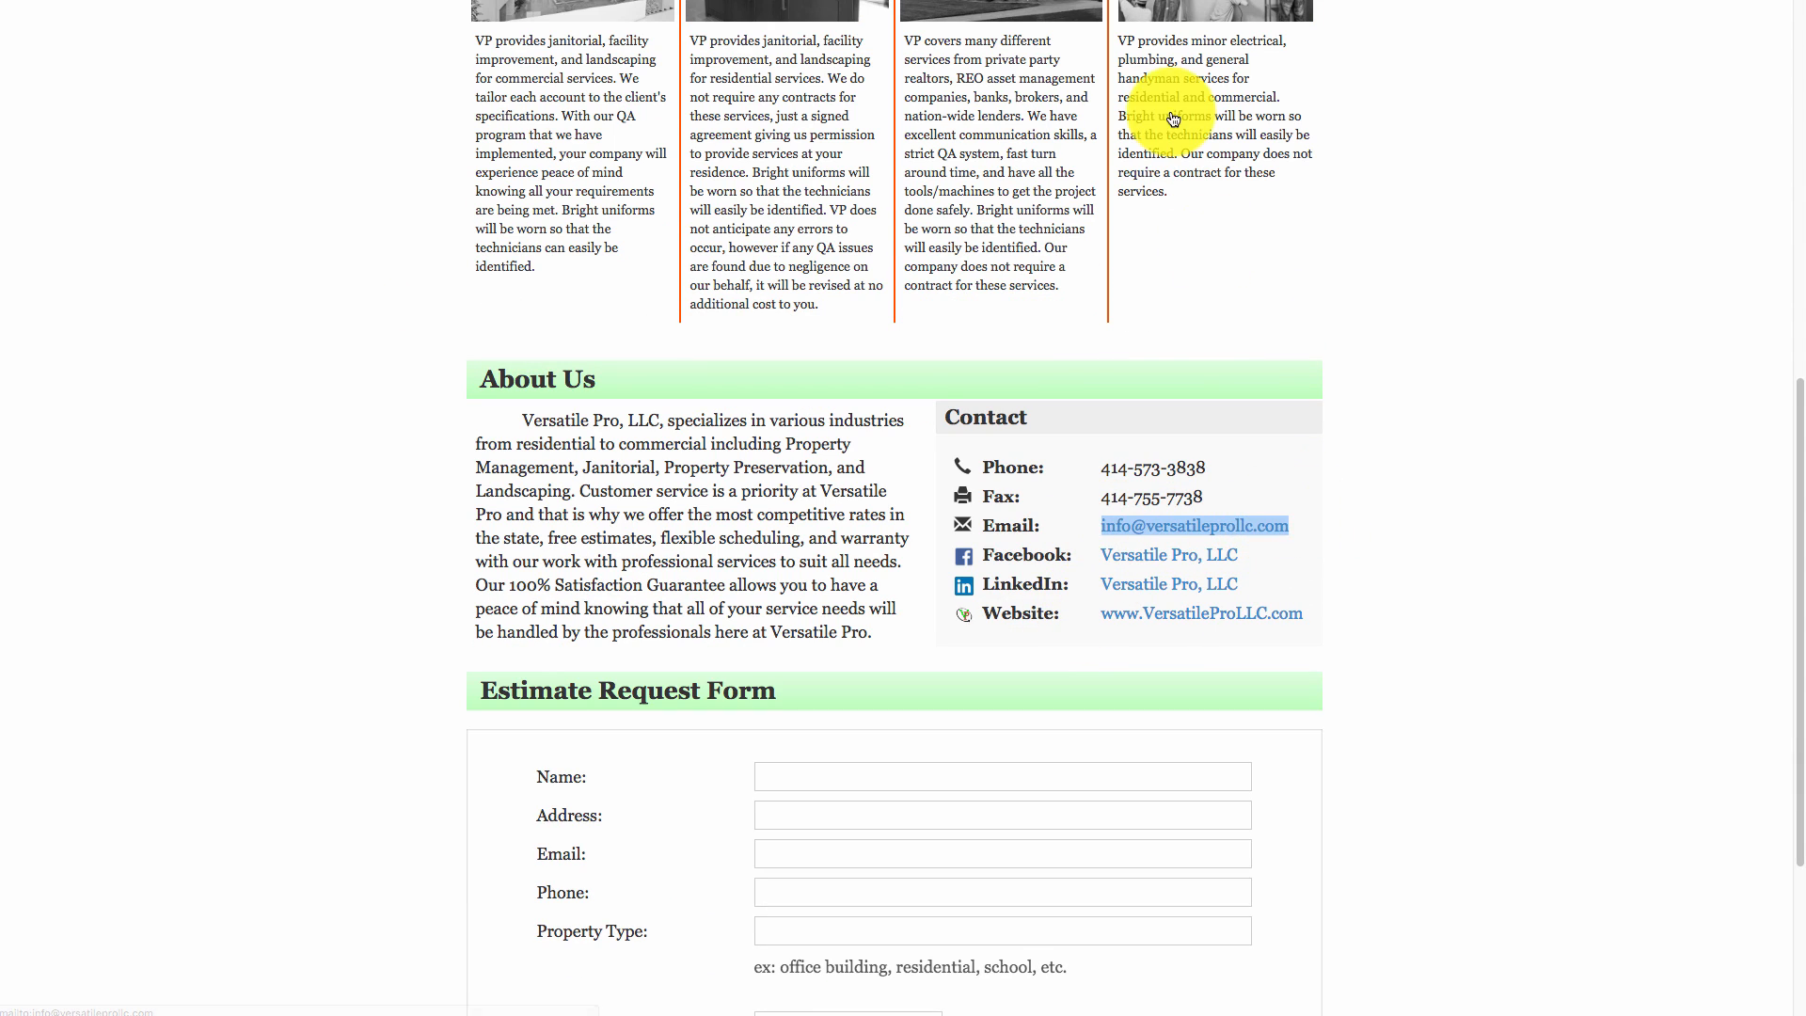
{"action": "left_click", "coordinate": [1088, 2]}
{"action": "left_click", "coordinate": [633, 658]}
Paste the contact e-mail into Send Leads To, remove the stray space and comma, and save.
{"action": "key", "text": "super+v"}
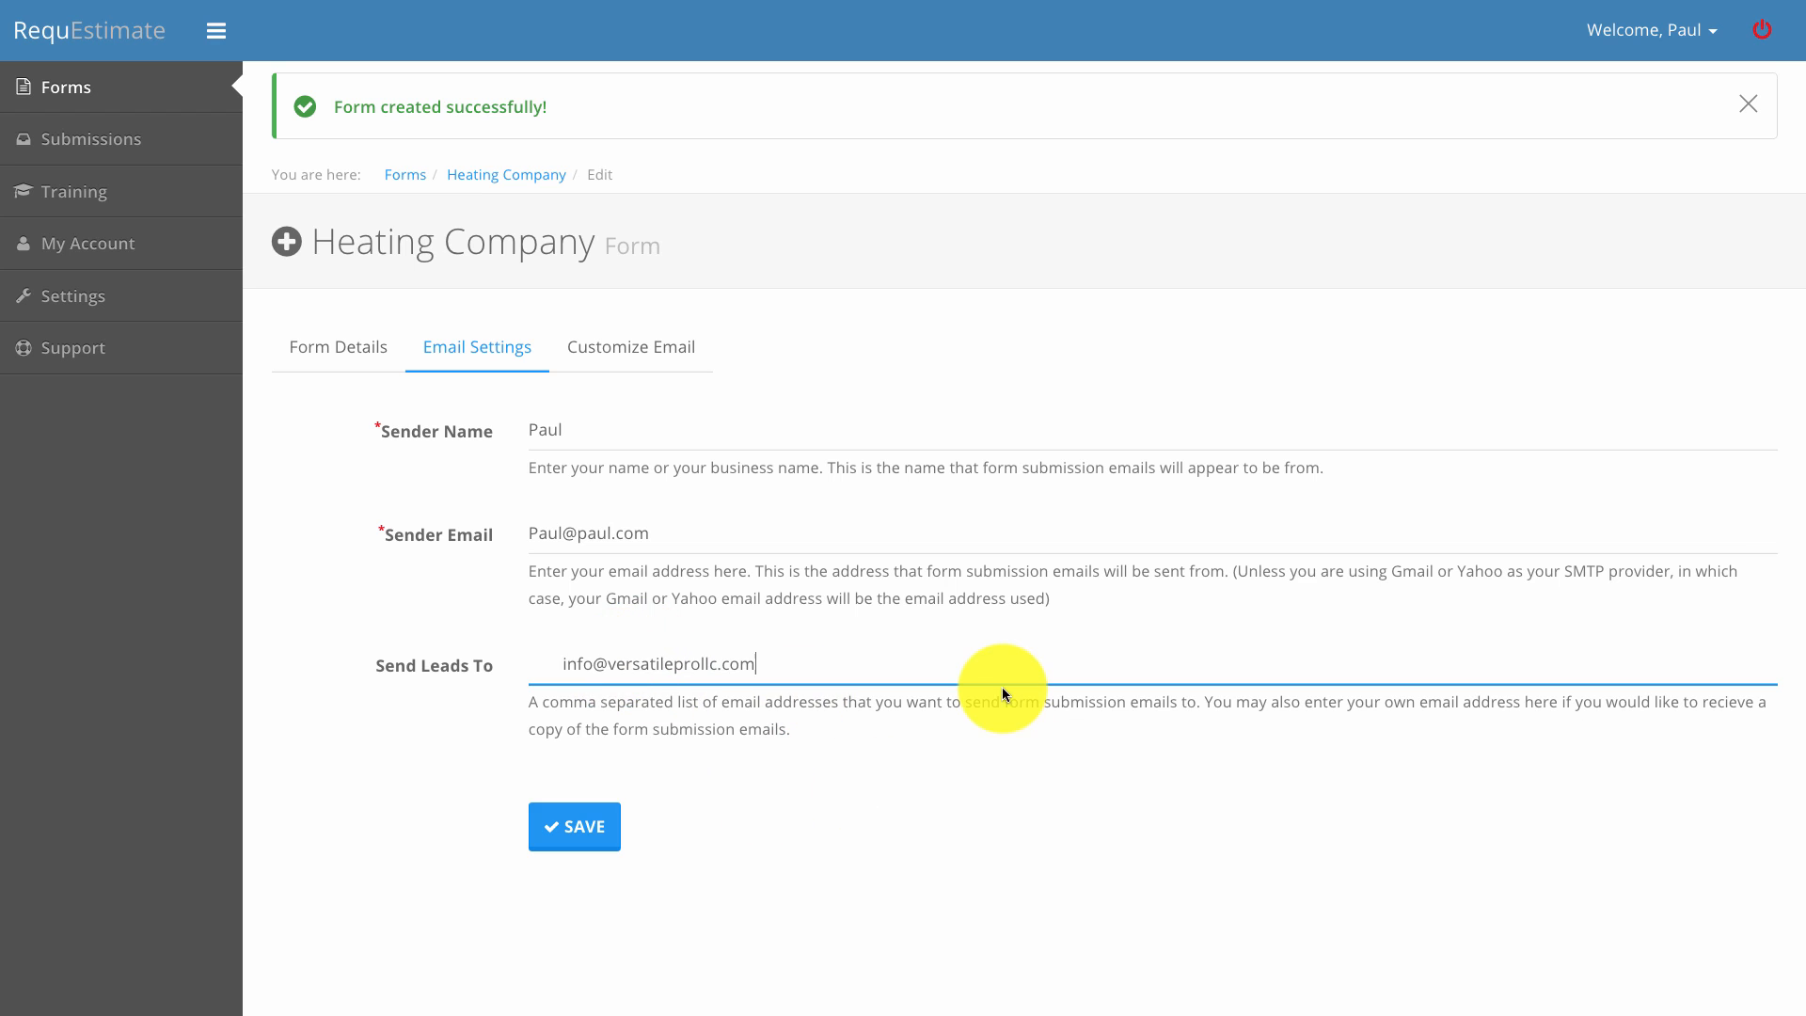
{"action": "type", "text": ","}
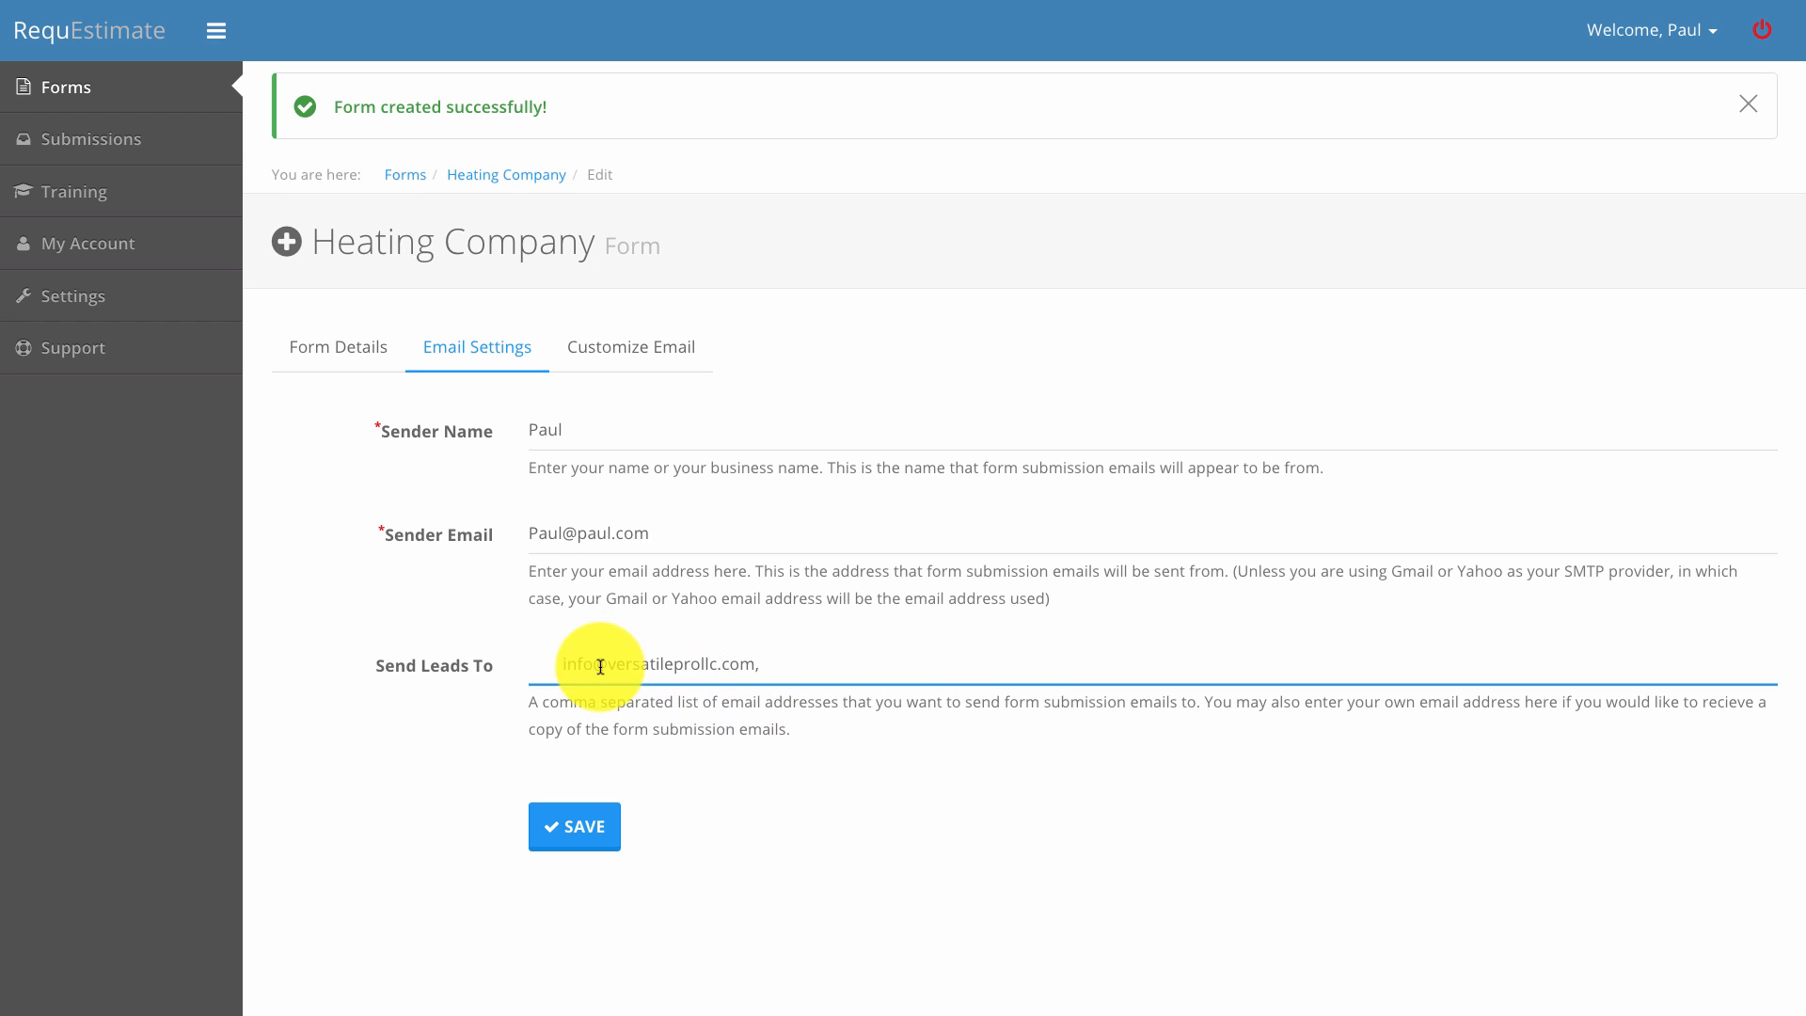
{"action": "key", "text": "BackSpace"}
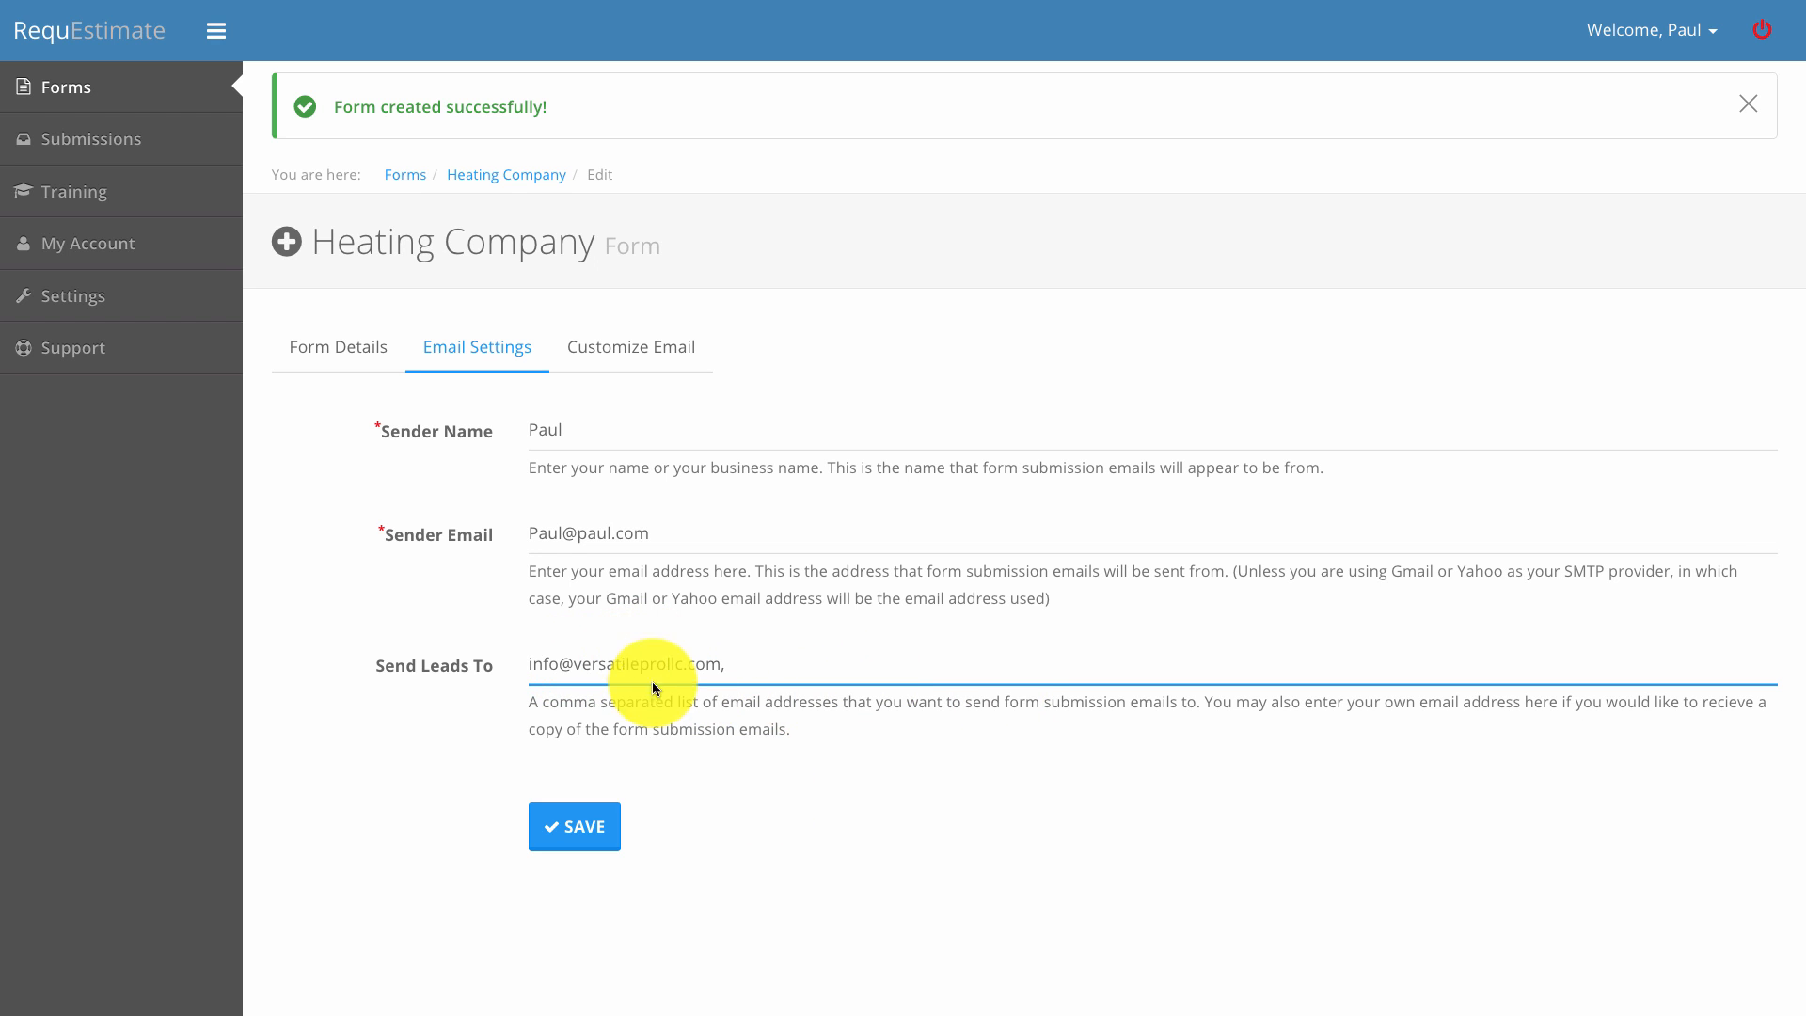
{"action": "left_click", "coordinate": [771, 673]}
{"action": "left_click", "coordinate": [788, 798]}
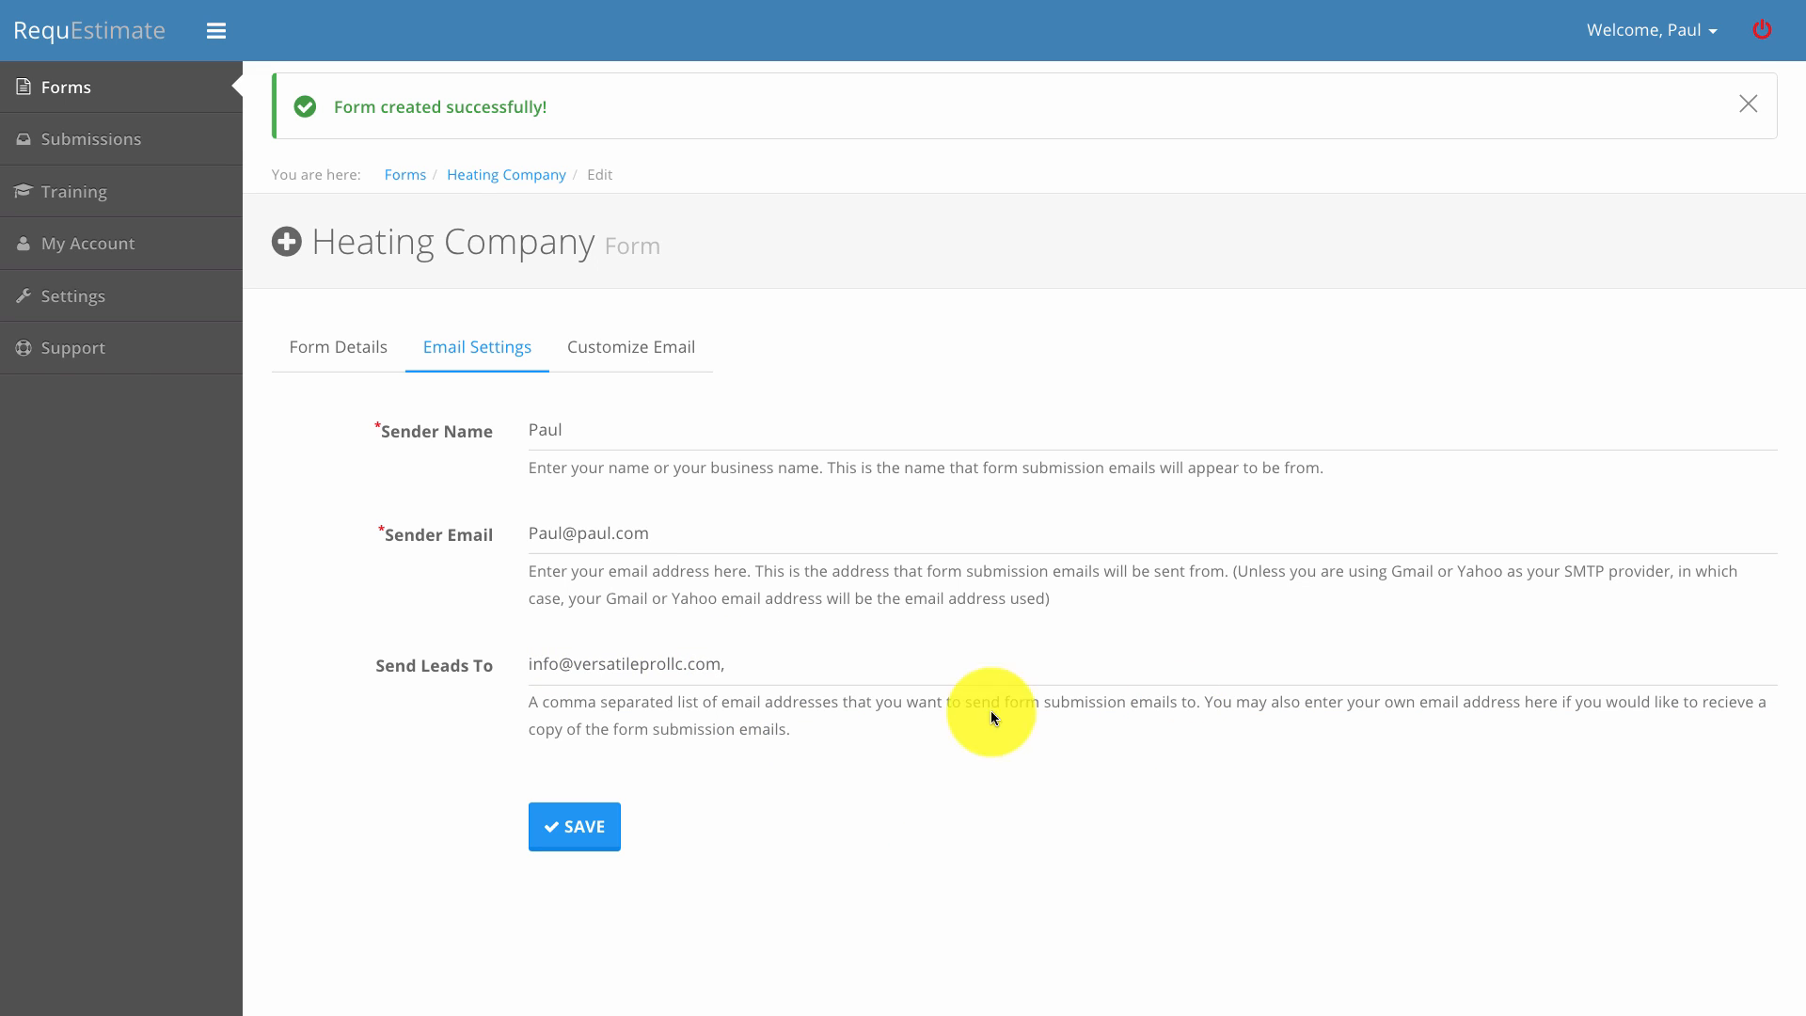
{"action": "left_click", "coordinate": [786, 664]}
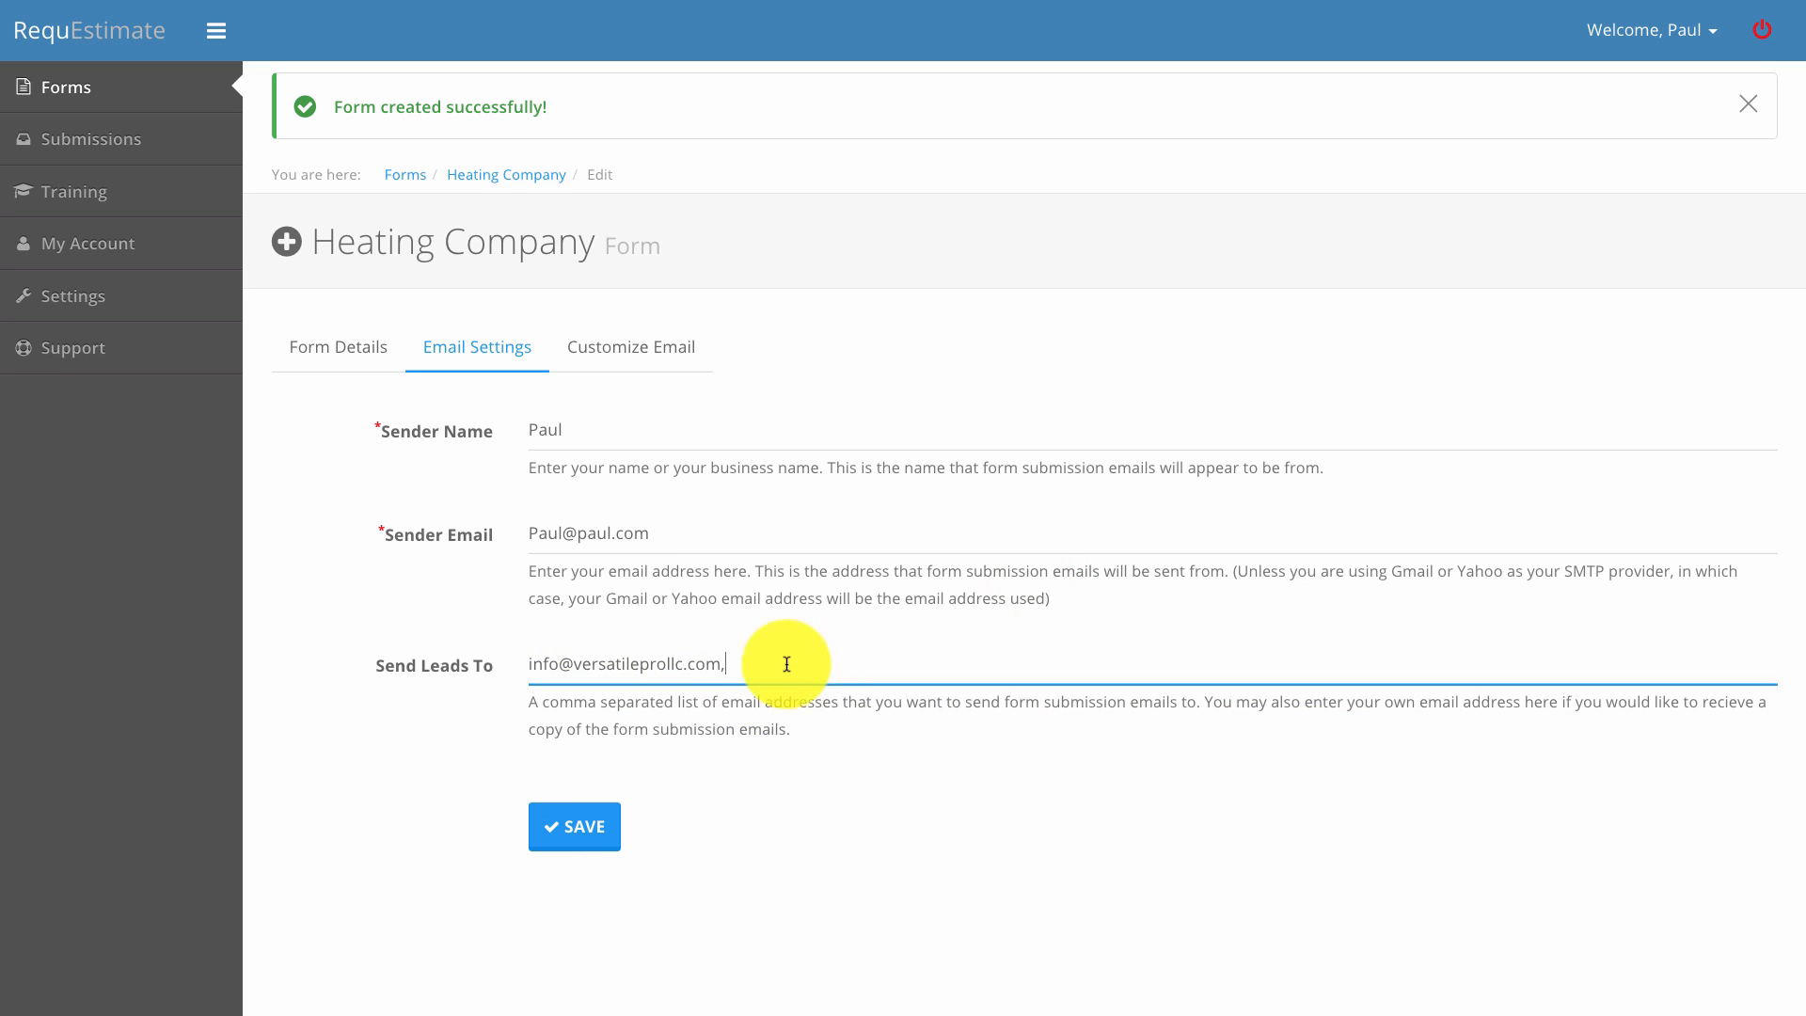
{"action": "key", "text": "BackSpace"}
{"action": "left_click", "coordinate": [878, 844]}
{"action": "left_click", "coordinate": [600, 830]}
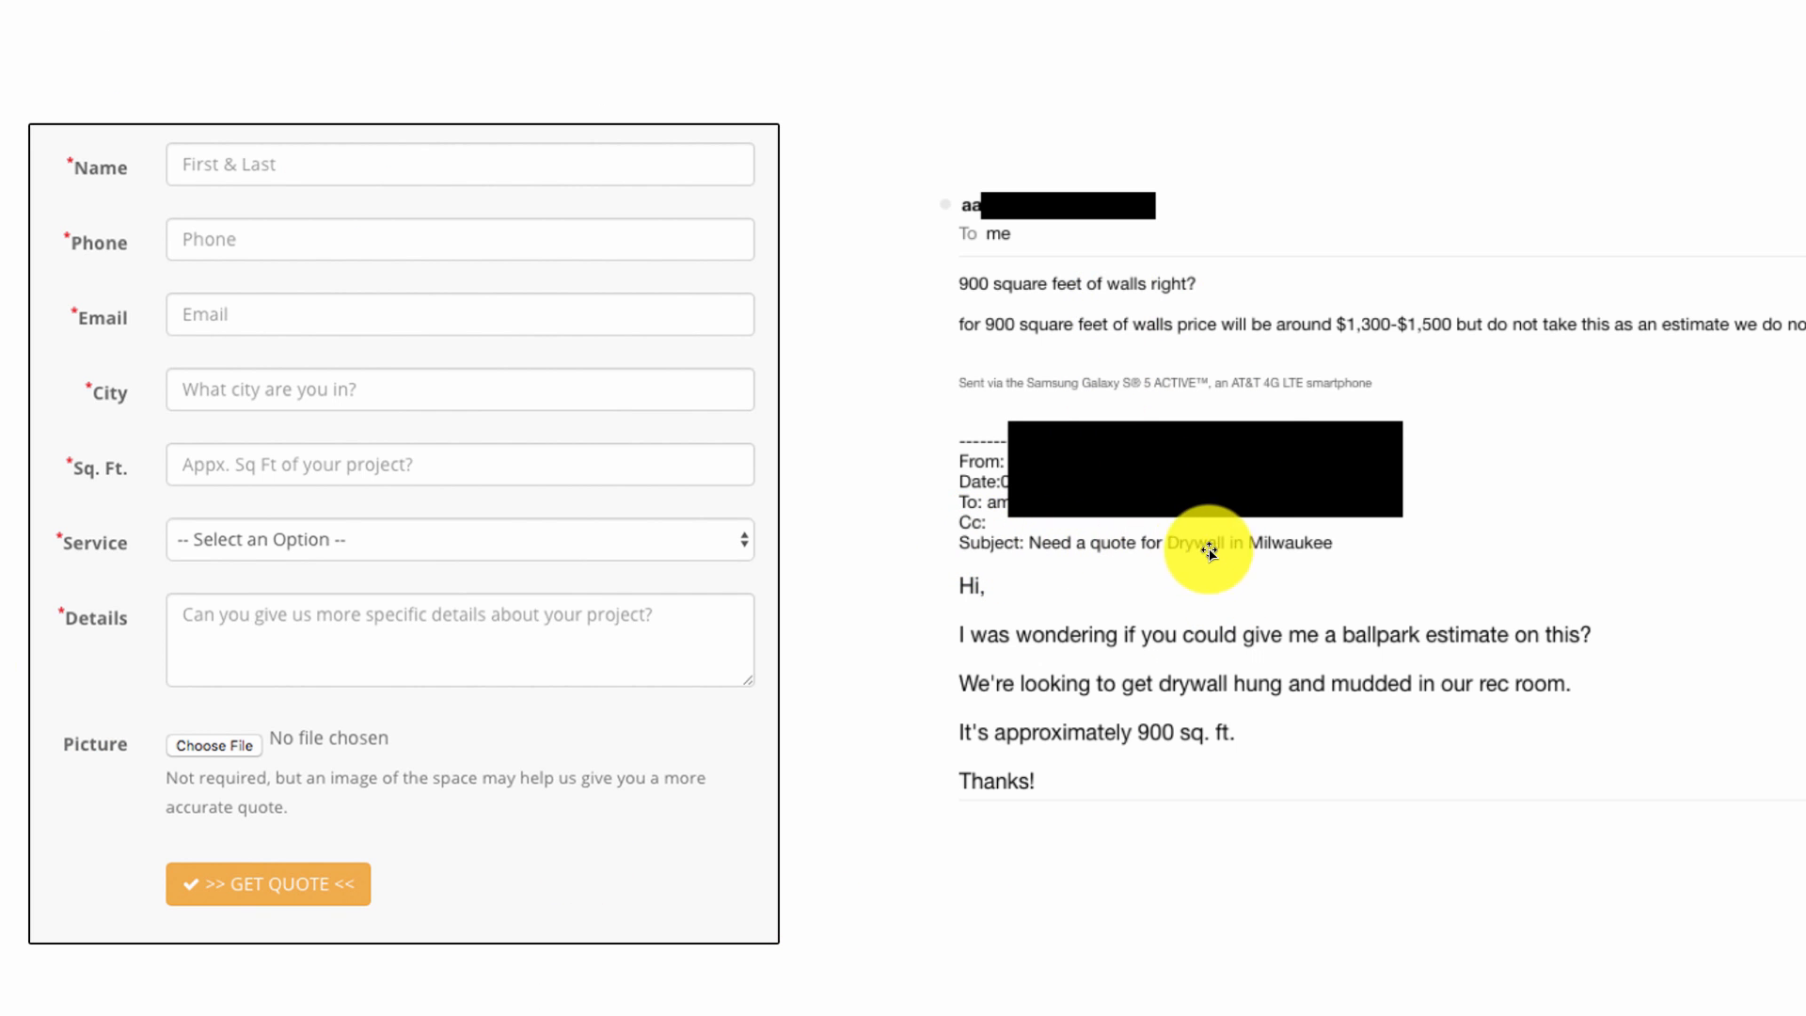
Change the notification subject's 'drywall' to hvac and 'milwaukee' to {city}.
{"action": "key", "text": "ctrl+Up"}
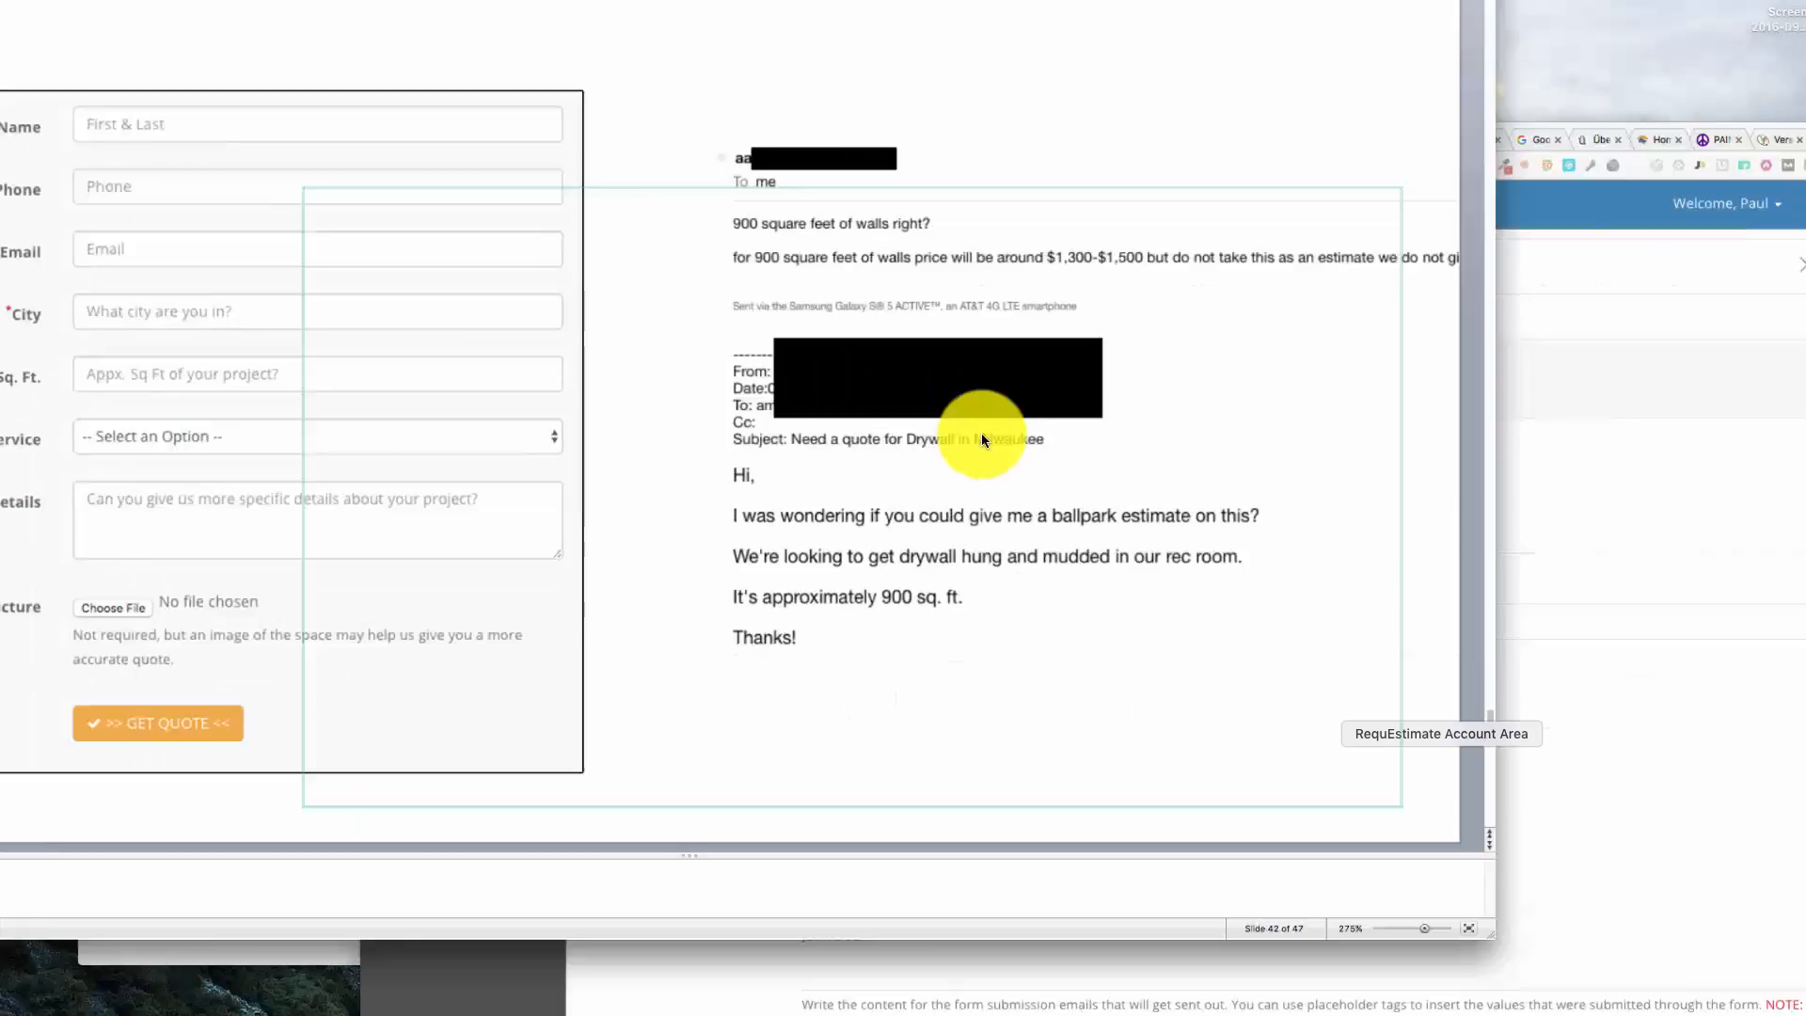
{"action": "left_click", "coordinate": [1209, 637]}
{"action": "scroll", "coordinate": [776, 752], "scroll_direction": "up", "scroll_amount": 3}
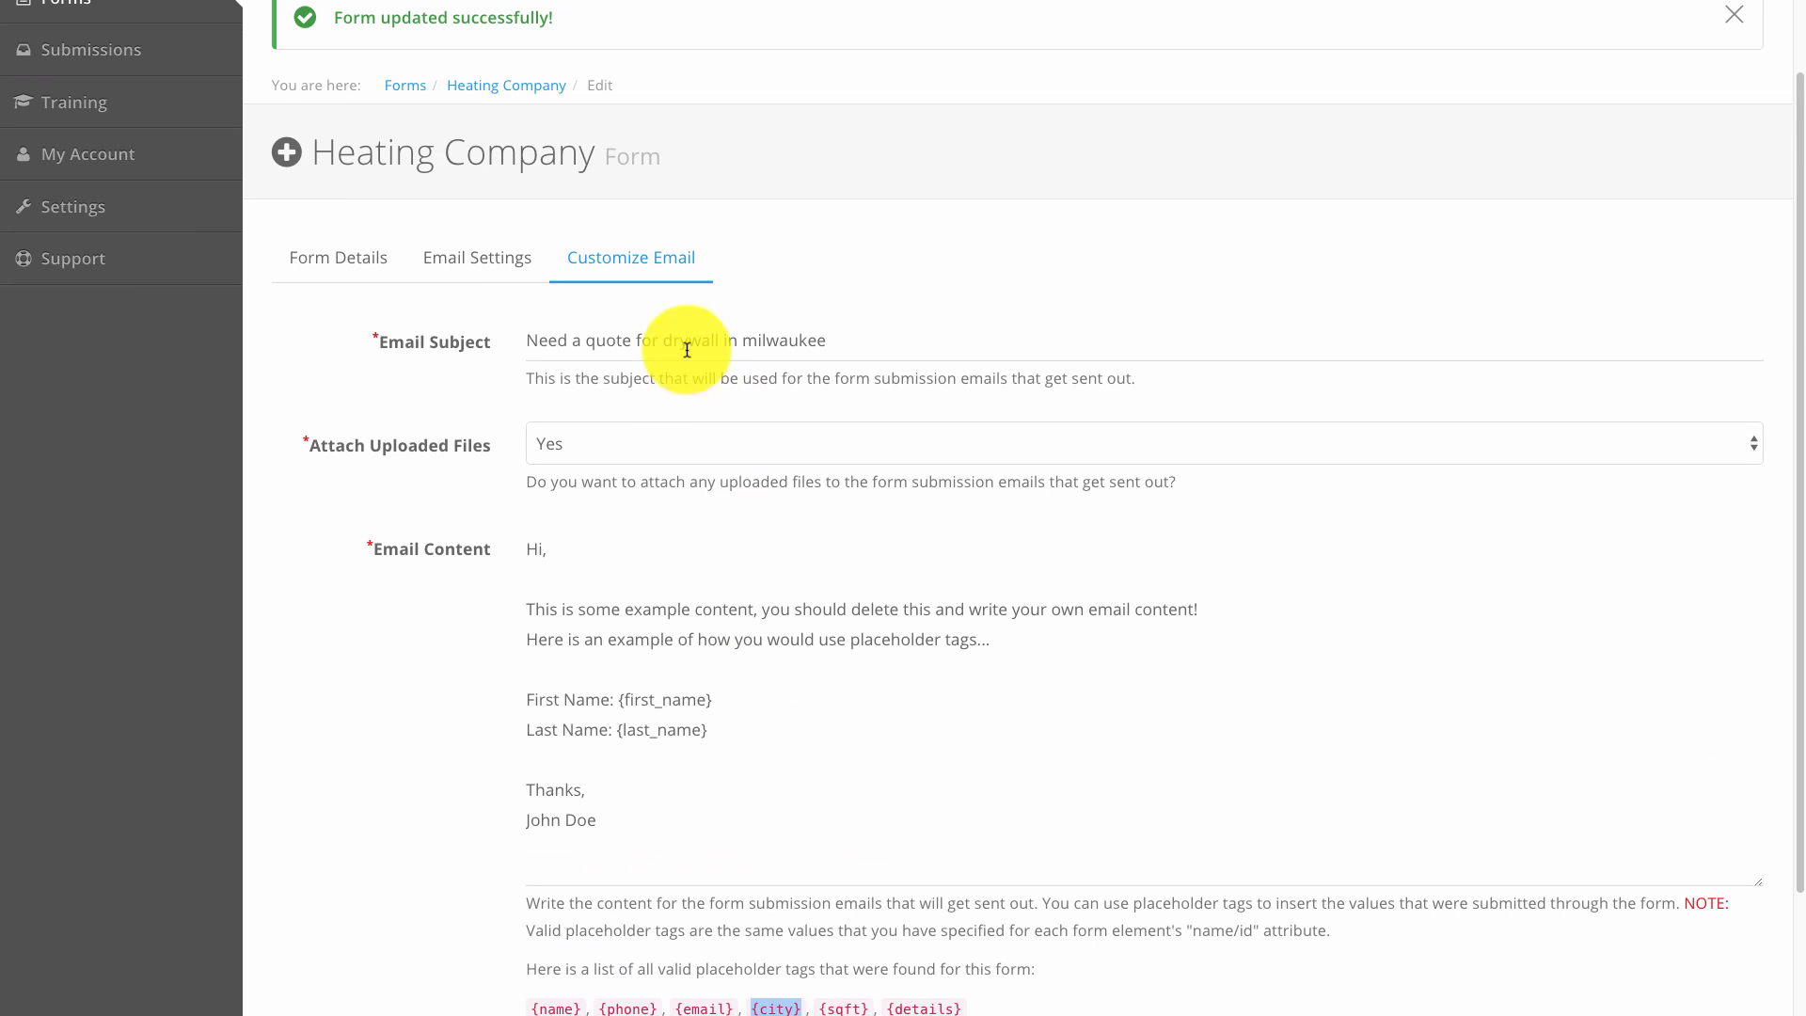
{"action": "left_click", "coordinate": [670, 341]}
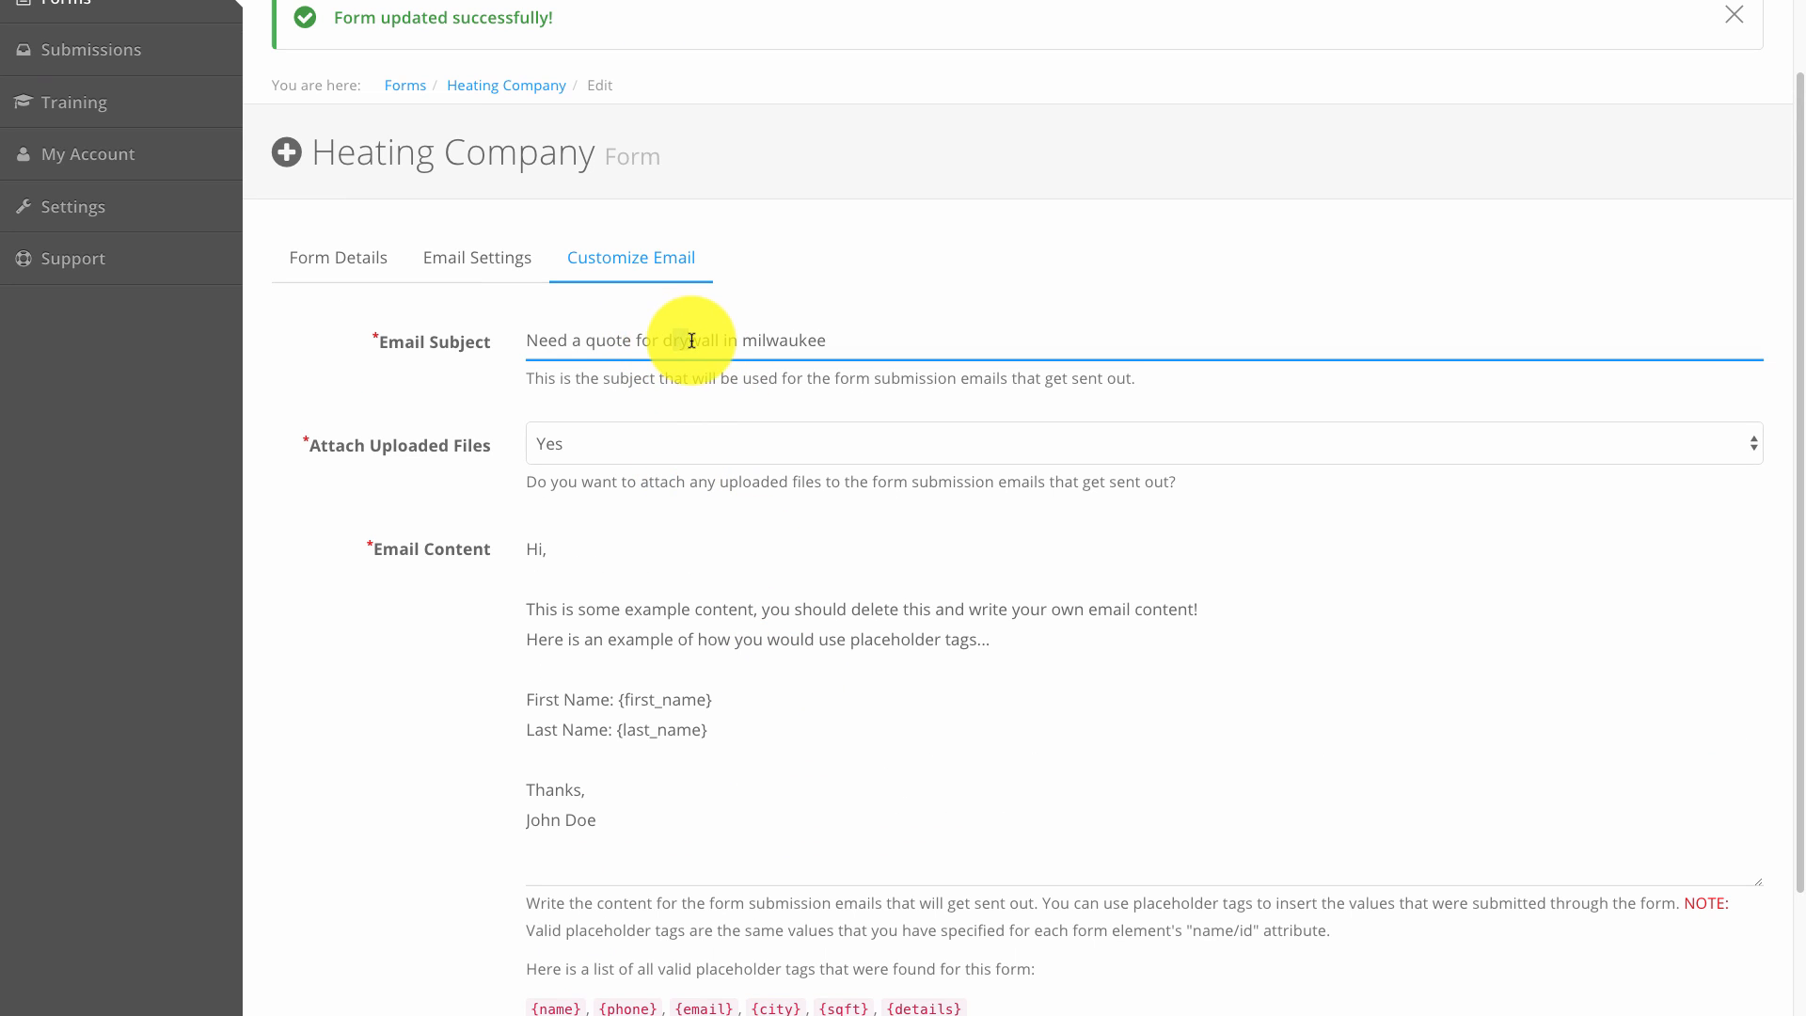
{"action": "left_click_drag", "start_coordinate": [663, 339], "coordinate": [712, 339]}
{"action": "key", "text": "BackSpace"}
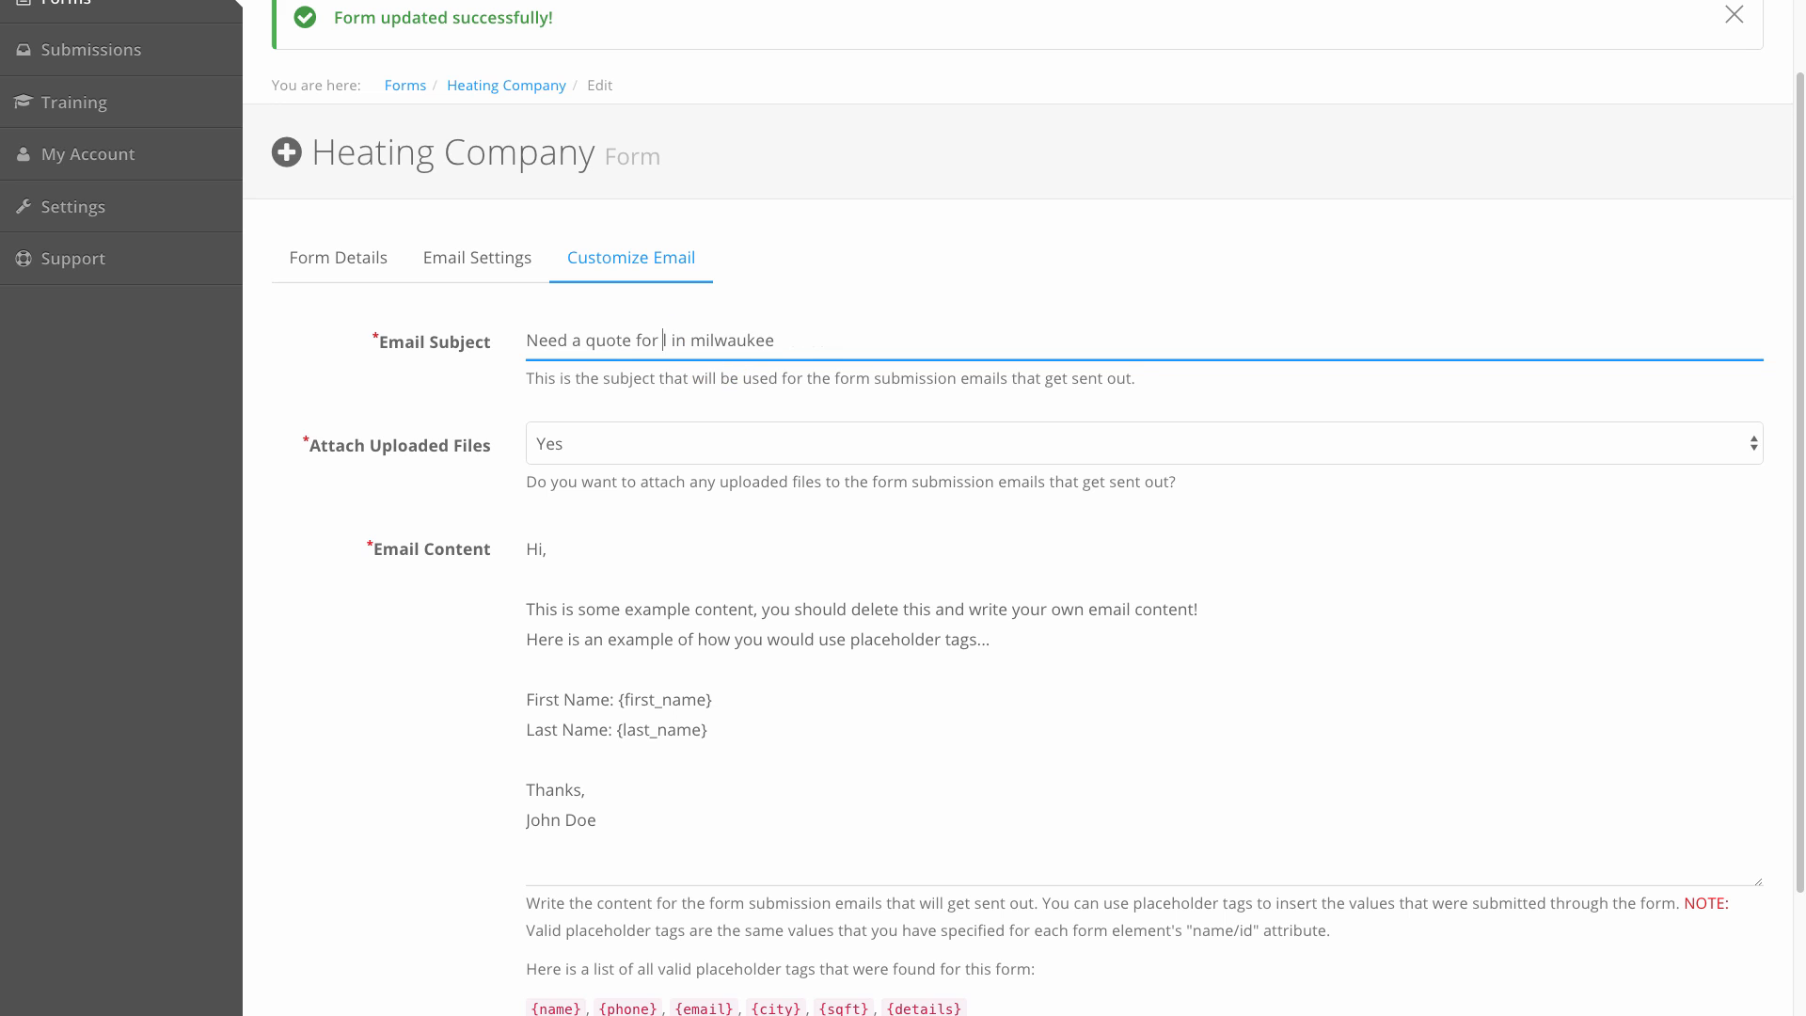
{"action": "type", "text": "hvac"}
{"action": "double_click", "coordinate": [767, 341]}
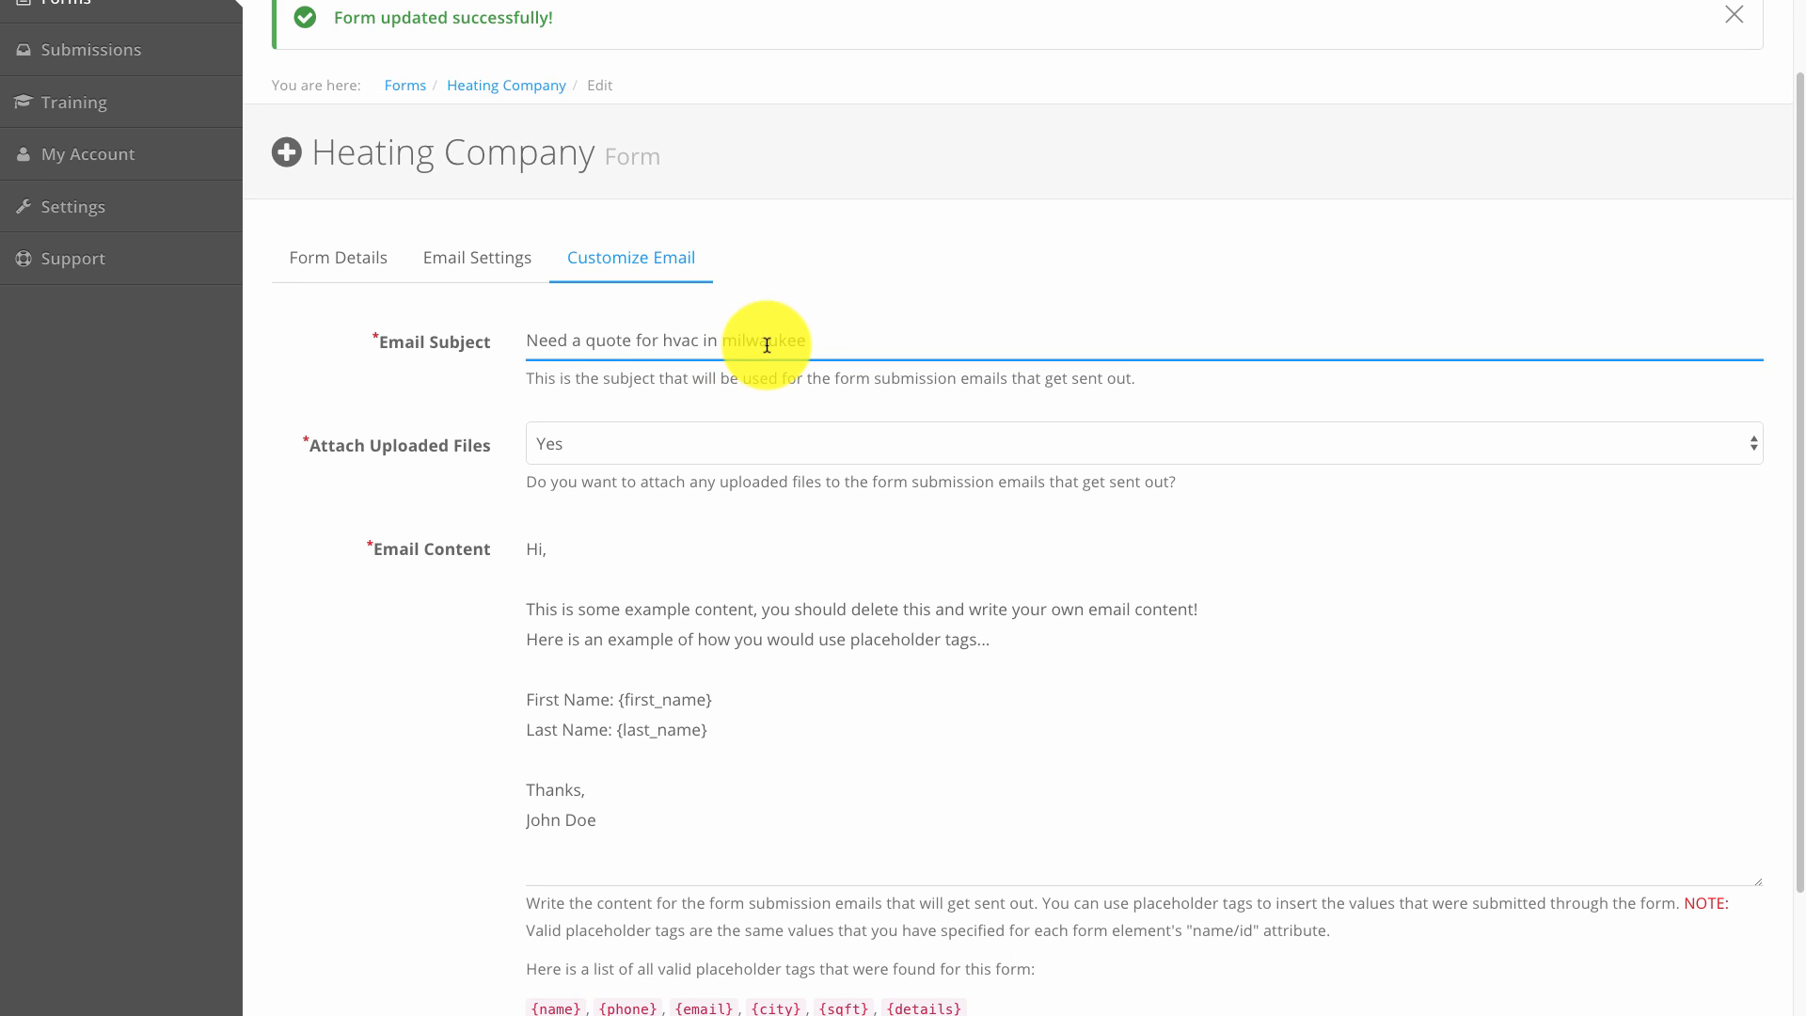
{"action": "type", "text": "{city}"}
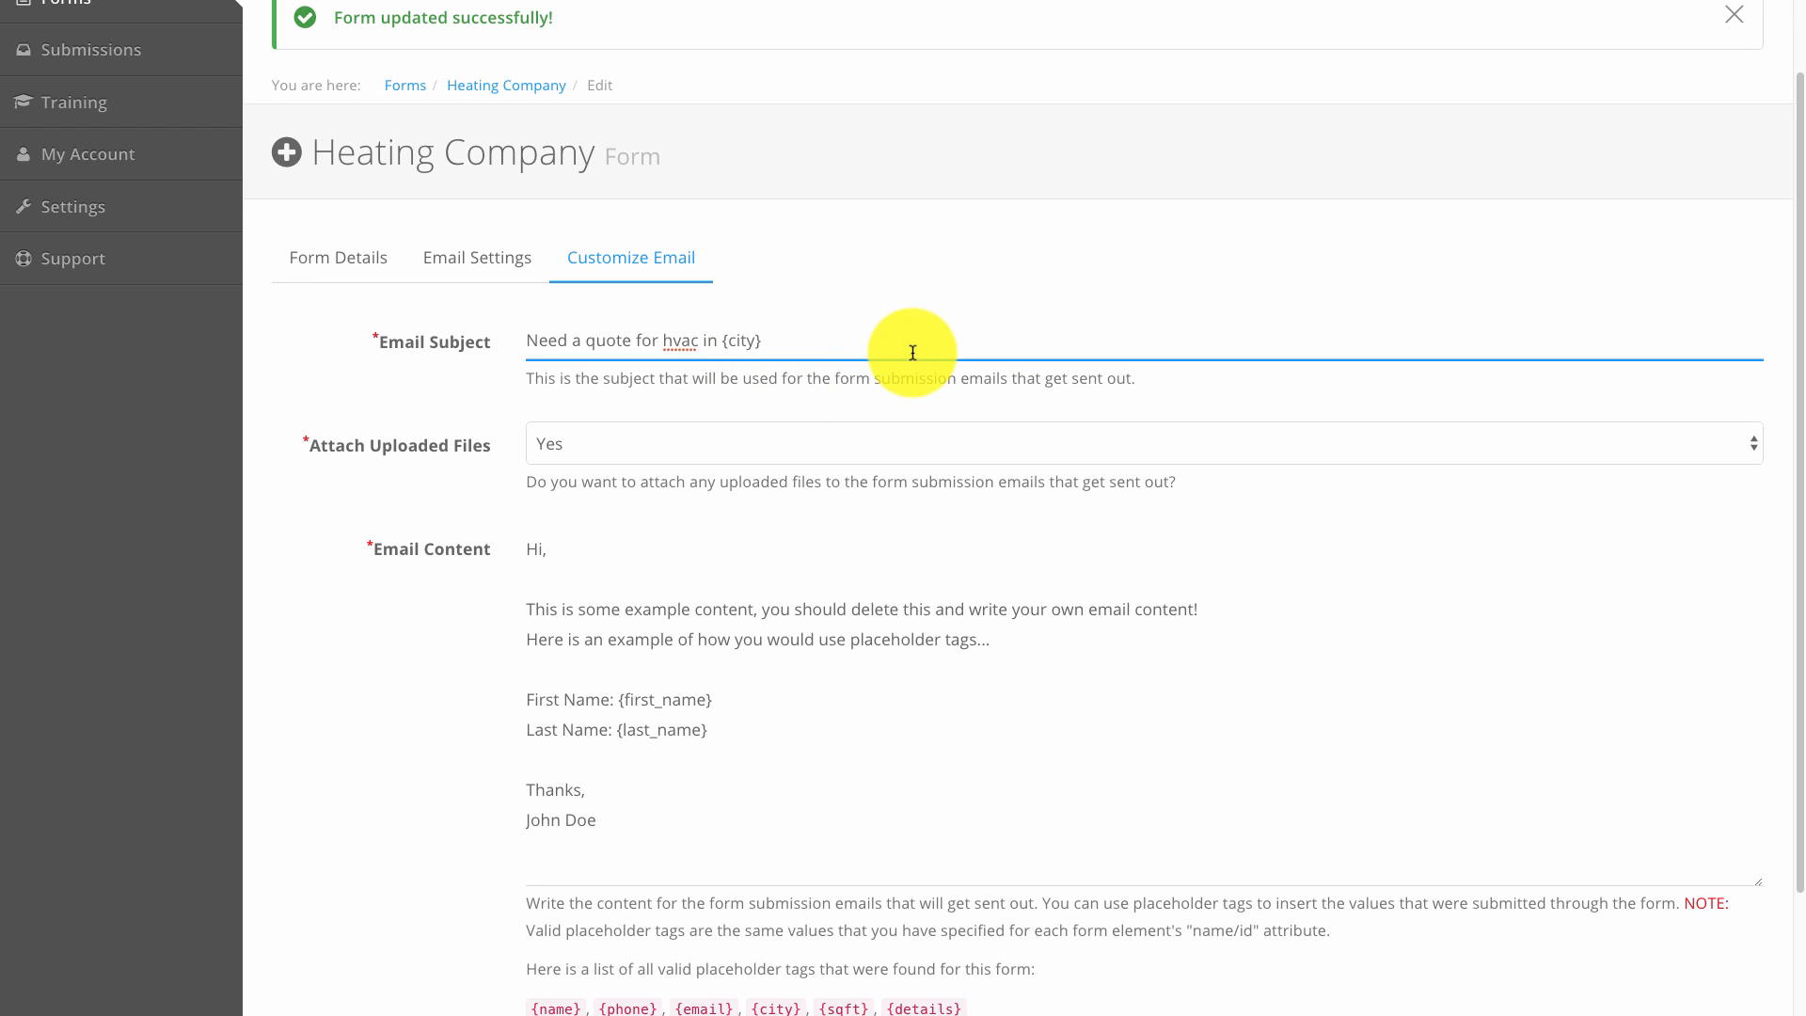
Leave the subject unchanged and keep Attach Uploaded Files set to Yes.
{"action": "key", "text": "ctrl+a"}
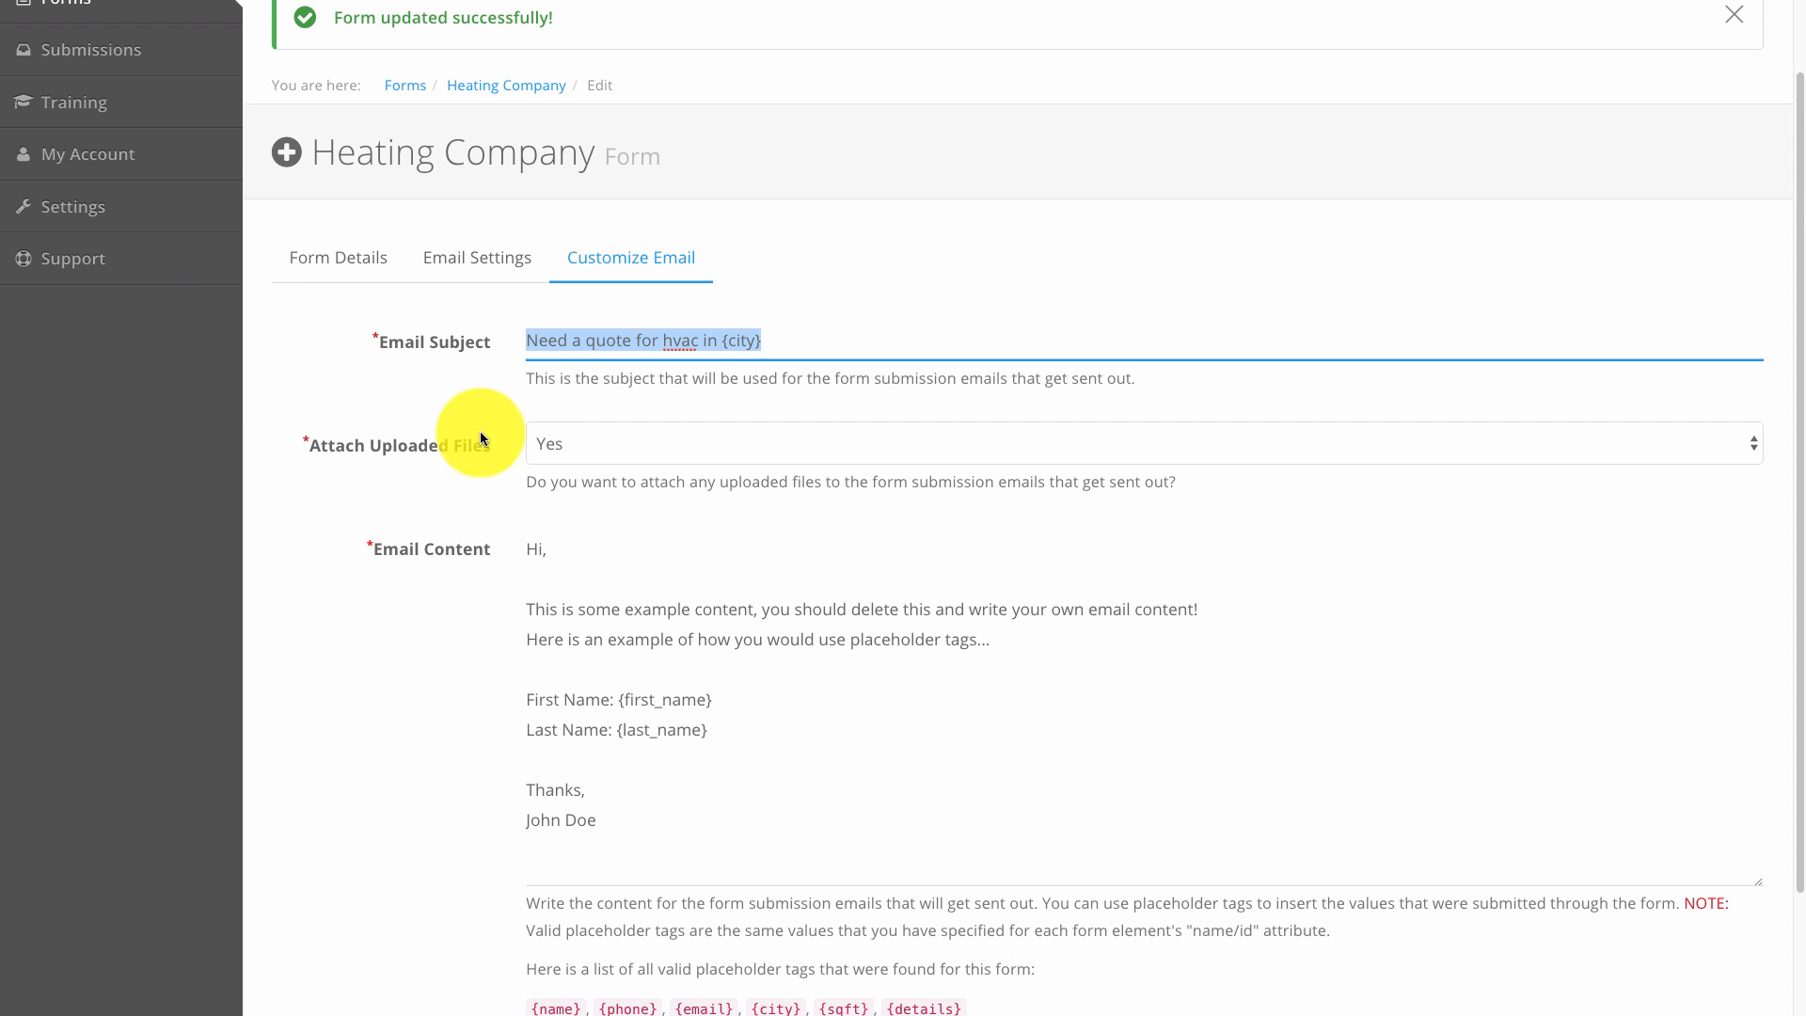
{"action": "left_click", "coordinate": [572, 347]}
{"action": "left_click_drag", "start_coordinate": [529, 335], "coordinate": [786, 341]}
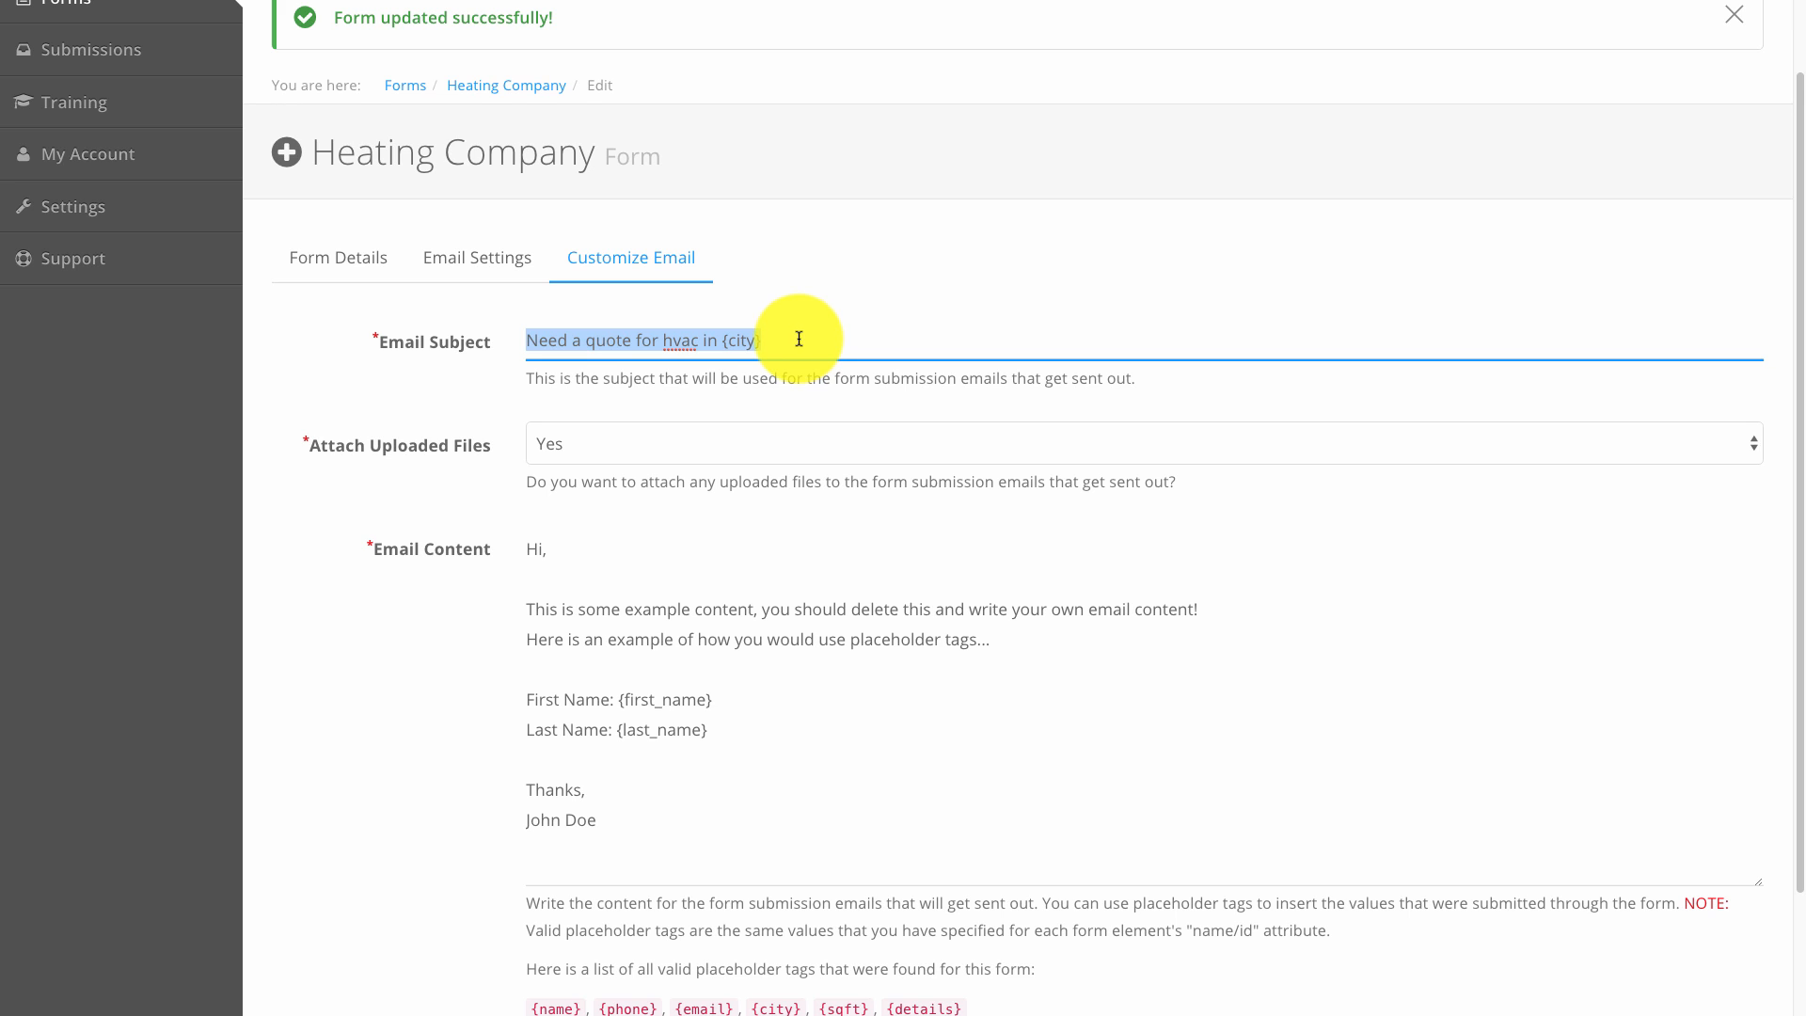
{"action": "left_click", "coordinate": [794, 340]}
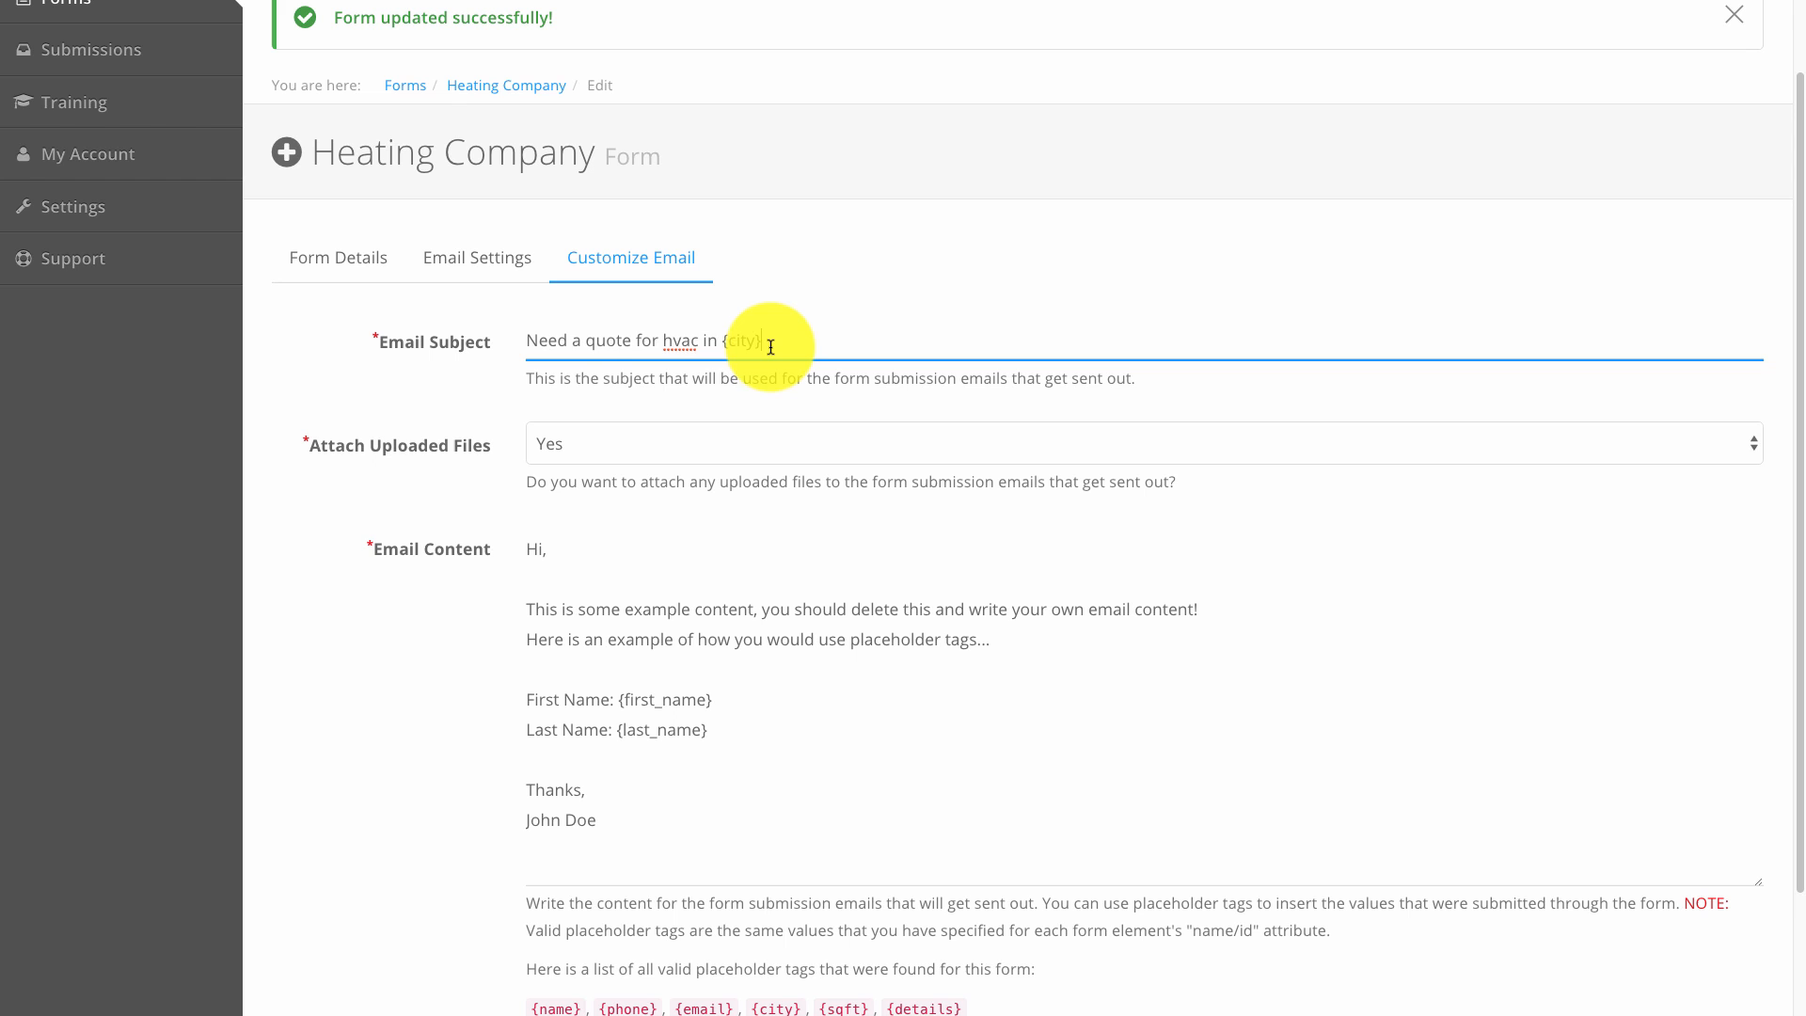
{"action": "double_click", "coordinate": [743, 341]}
{"action": "left_click", "coordinate": [579, 448]}
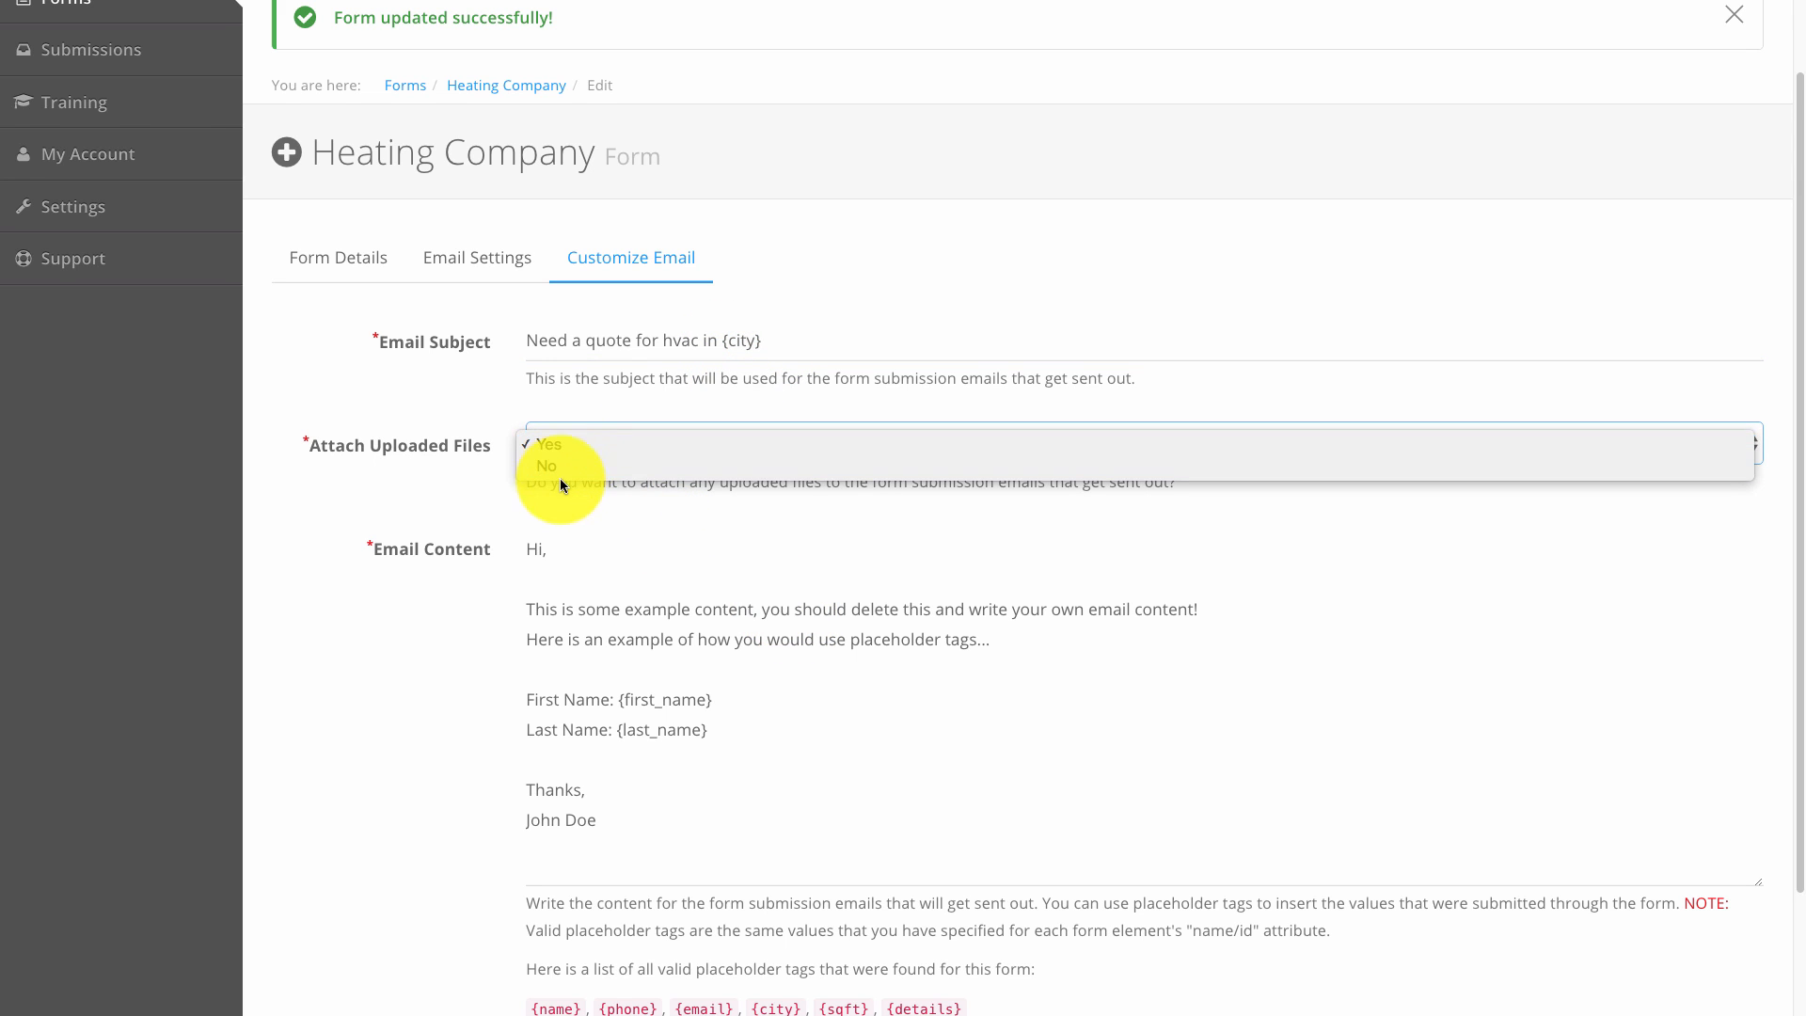
{"action": "left_click", "coordinate": [545, 446]}
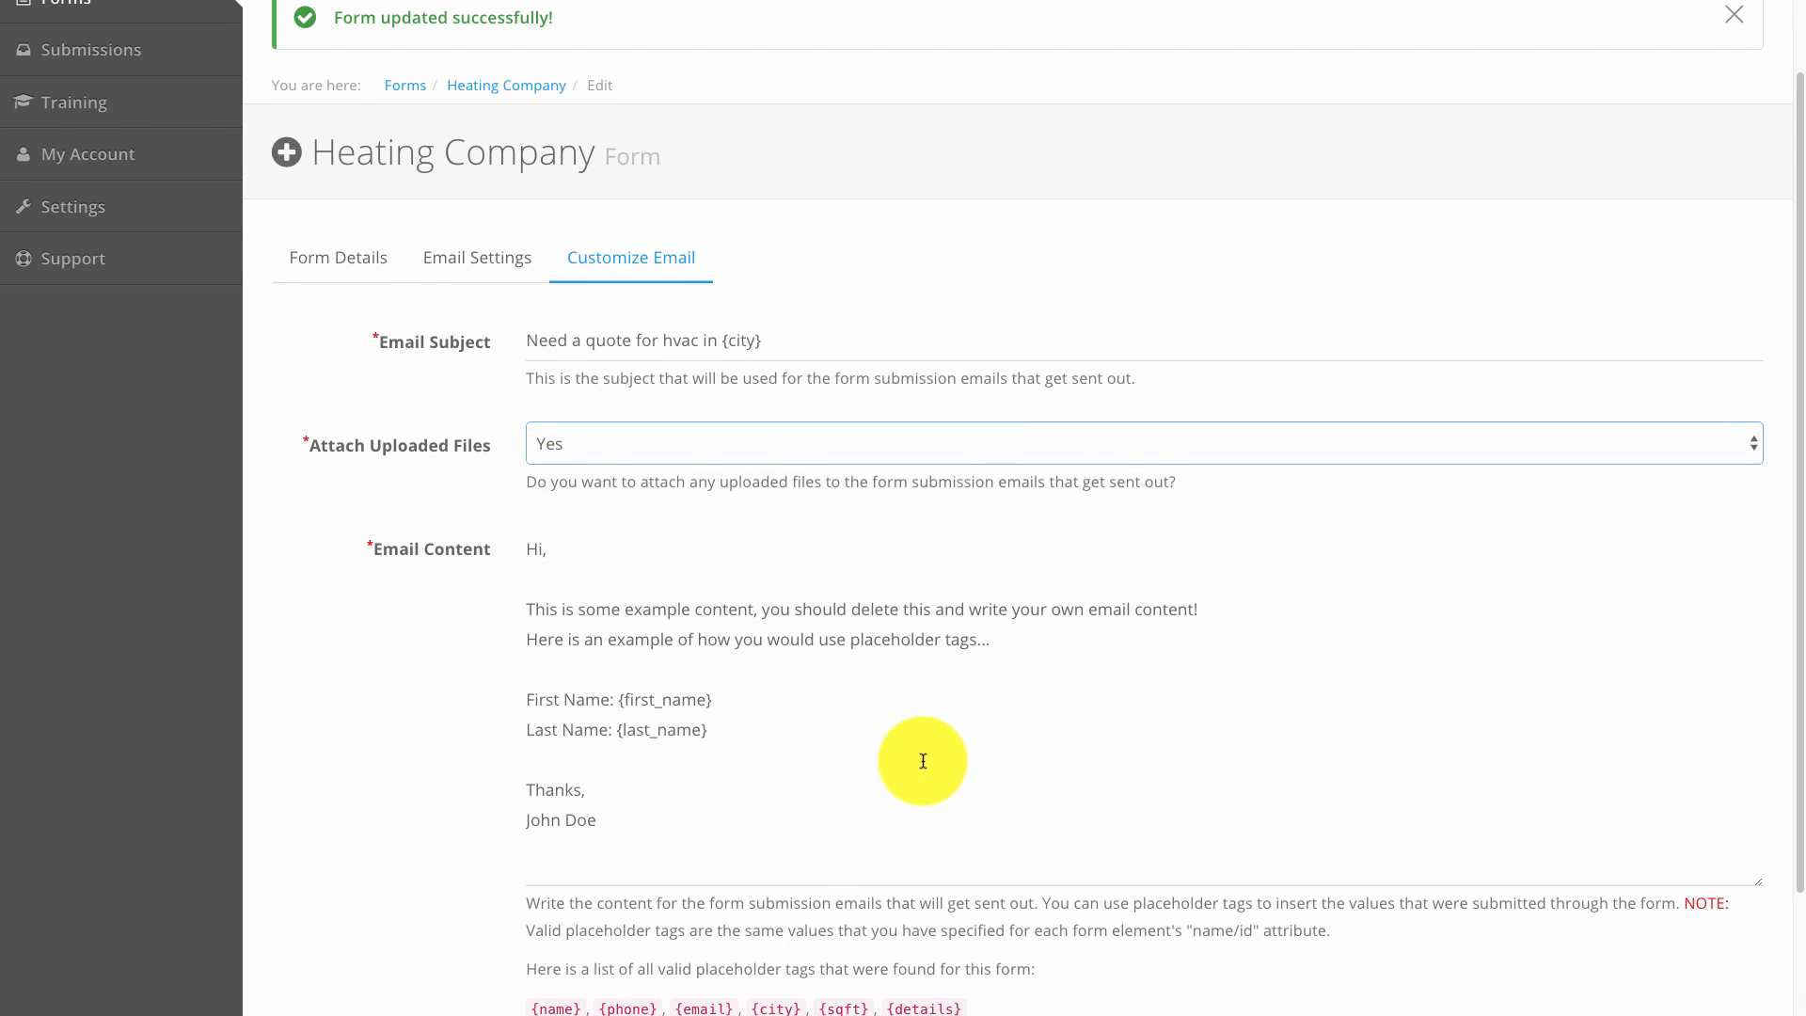
{"action": "scroll", "coordinate": [922, 760], "scroll_direction": "down", "scroll_amount": 2}
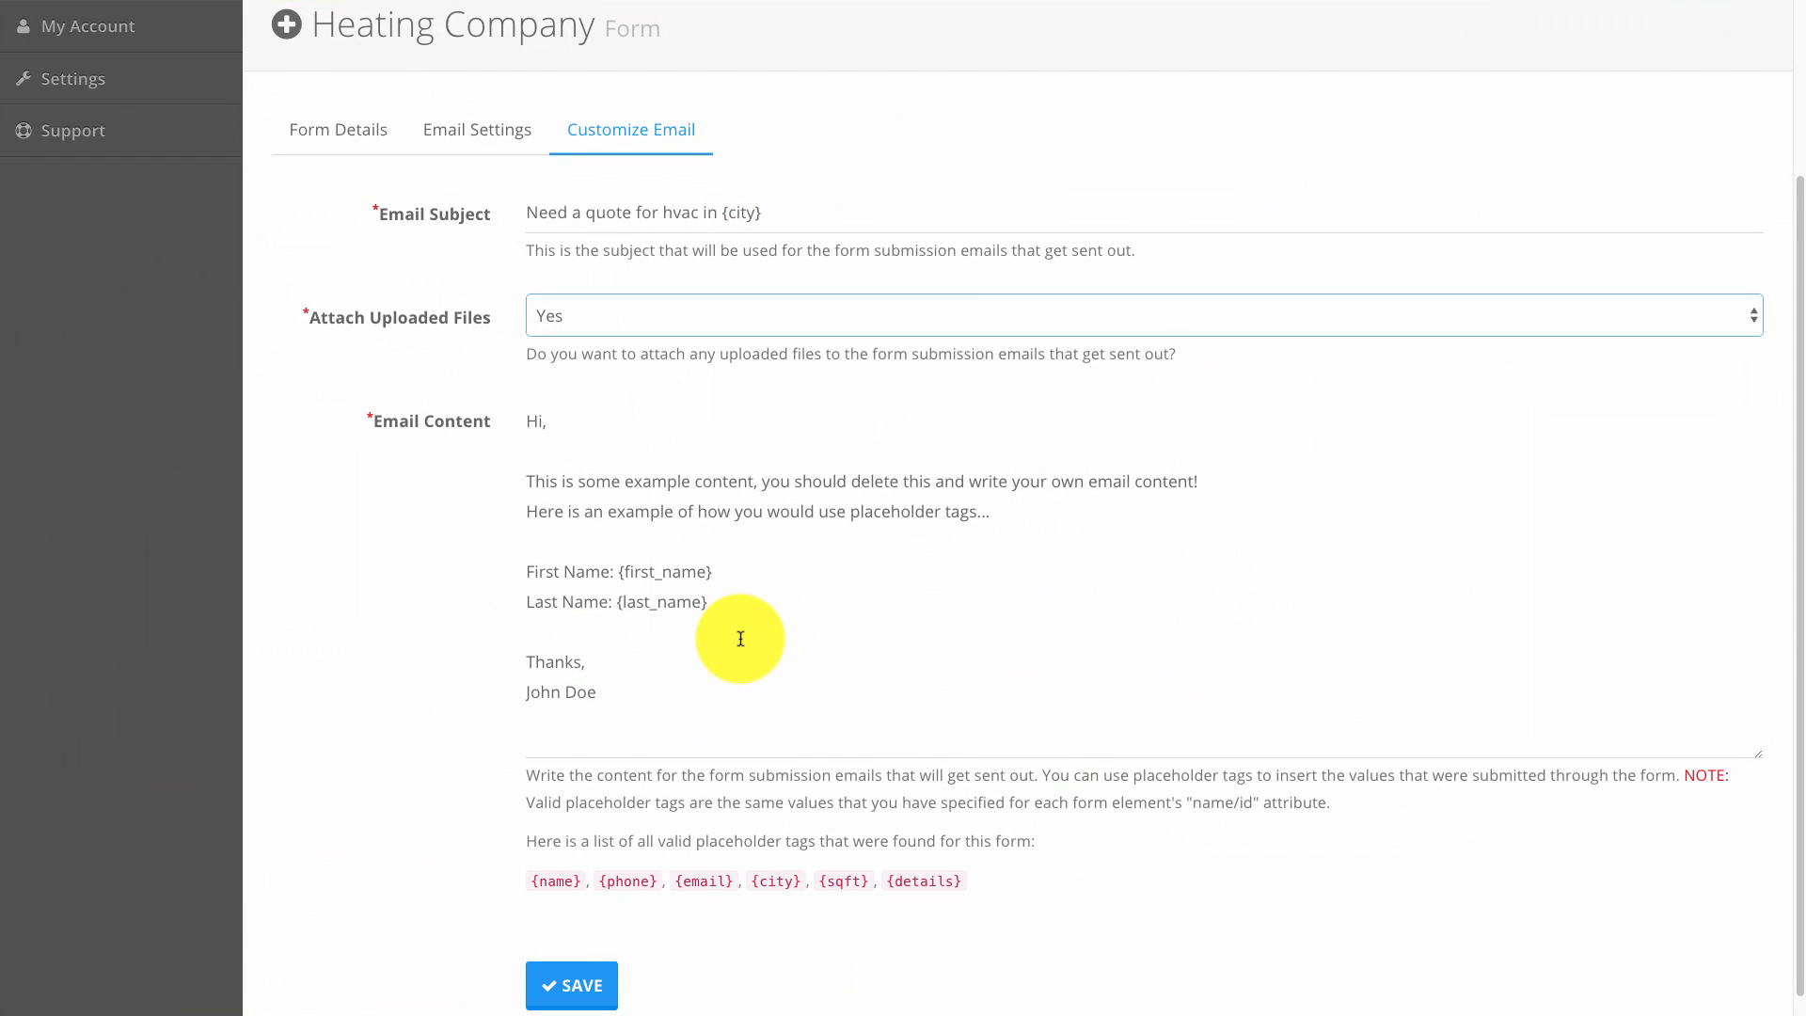
Replace the sample body with 'I am wondering if you could give me a ballpark estimate on this'.
{"action": "left_click_drag", "start_coordinate": [1275, 860], "coordinate": [1195, 725]}
{"action": "type", "text": "I a"}
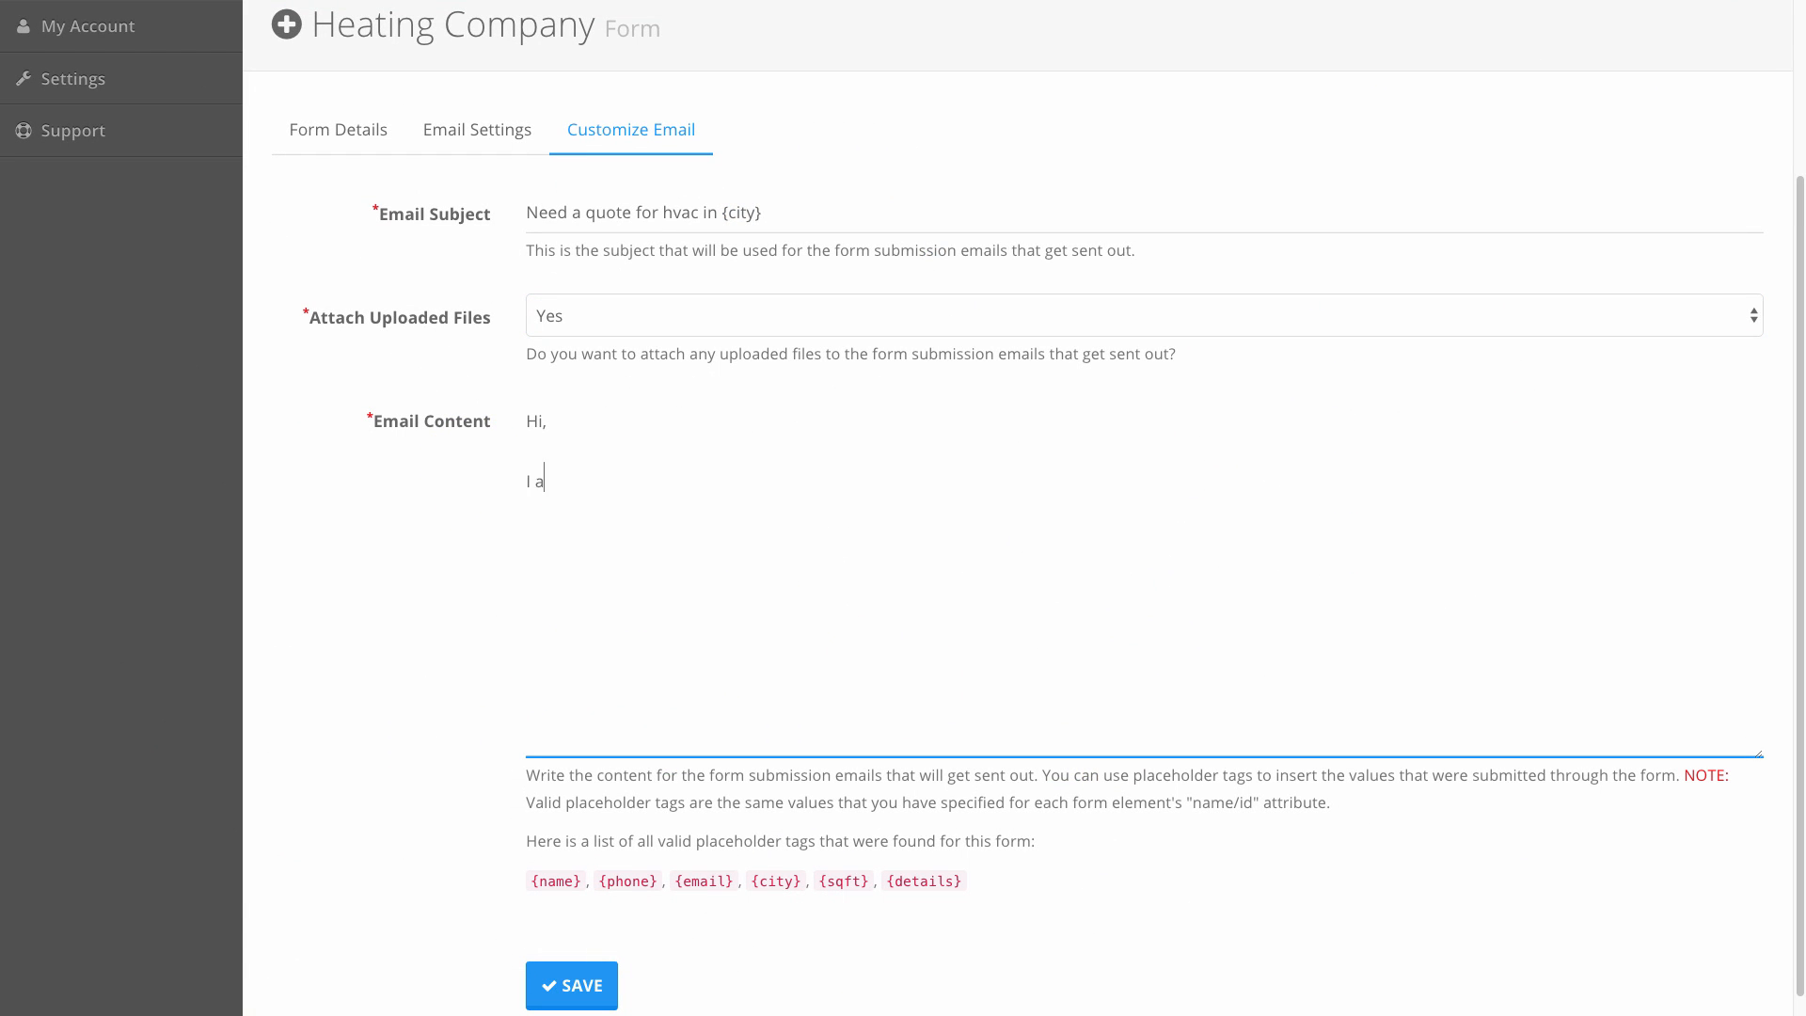
{"action": "type", "text": "m wond"}
{"action": "key", "text": "BackSpace"}
{"action": "type", "text": "ndering if you could give "}
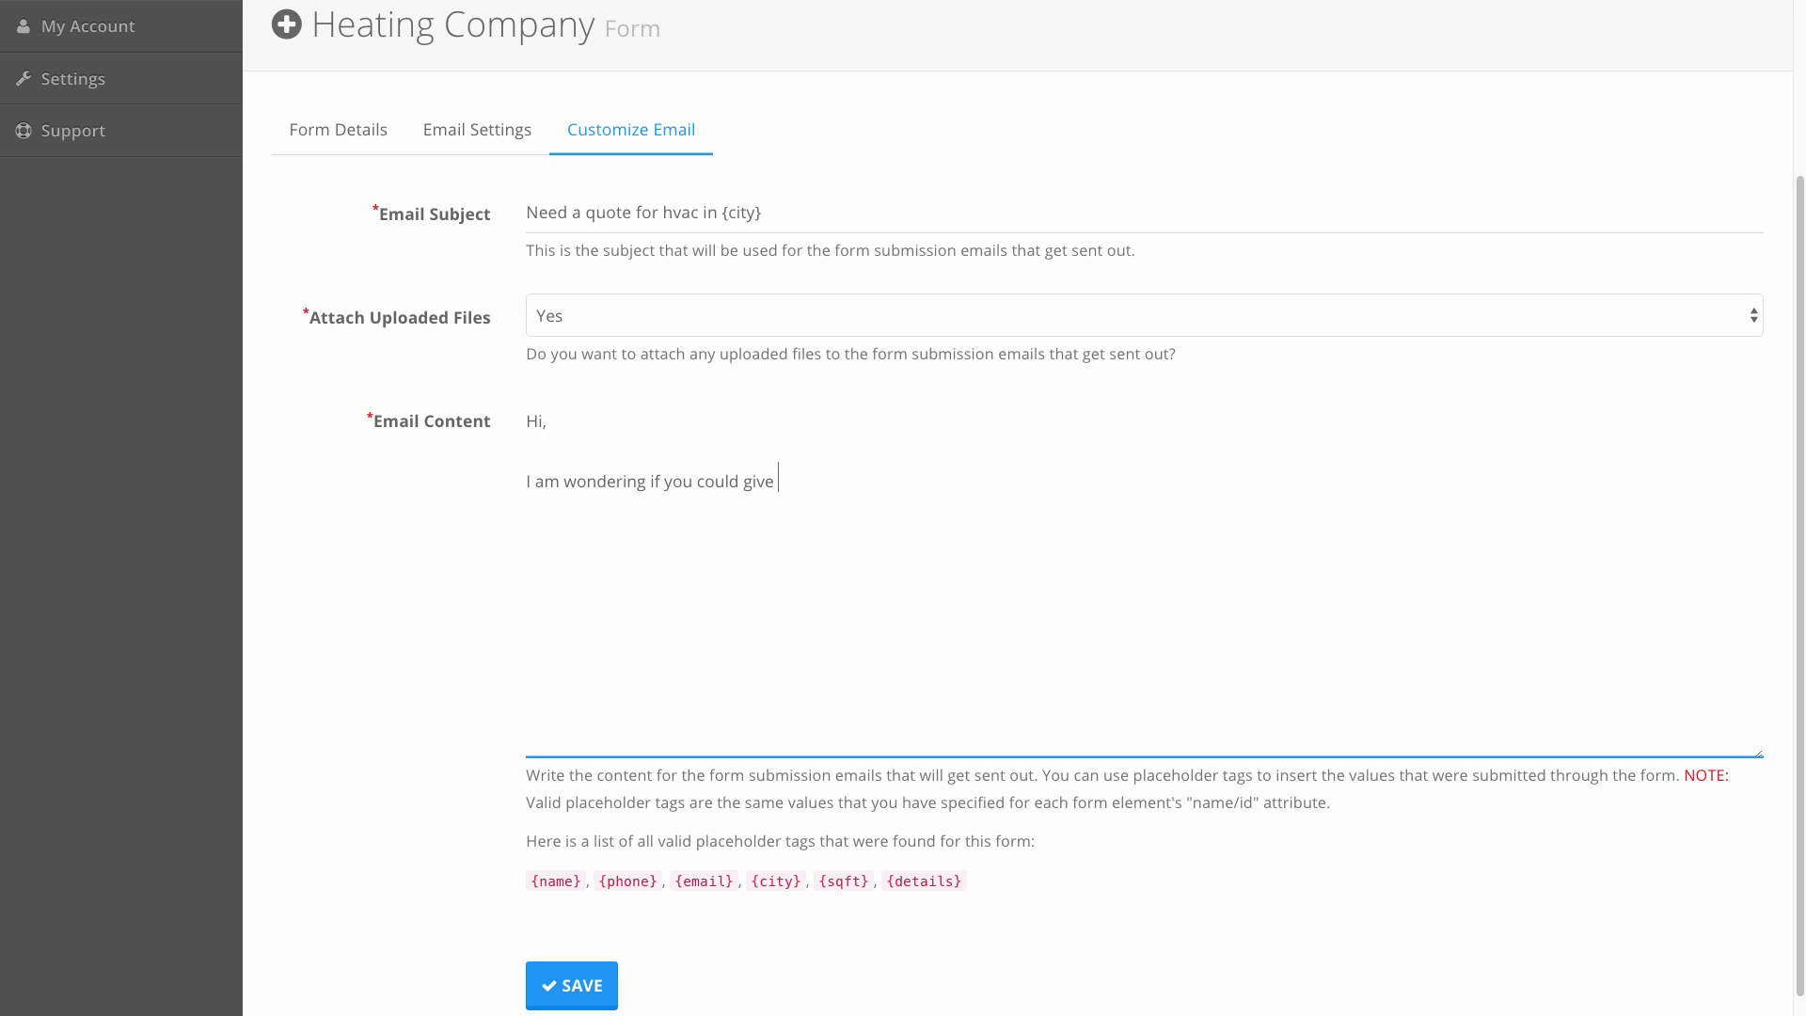
{"action": "type", "text": "me a ballpark estimate on this."}
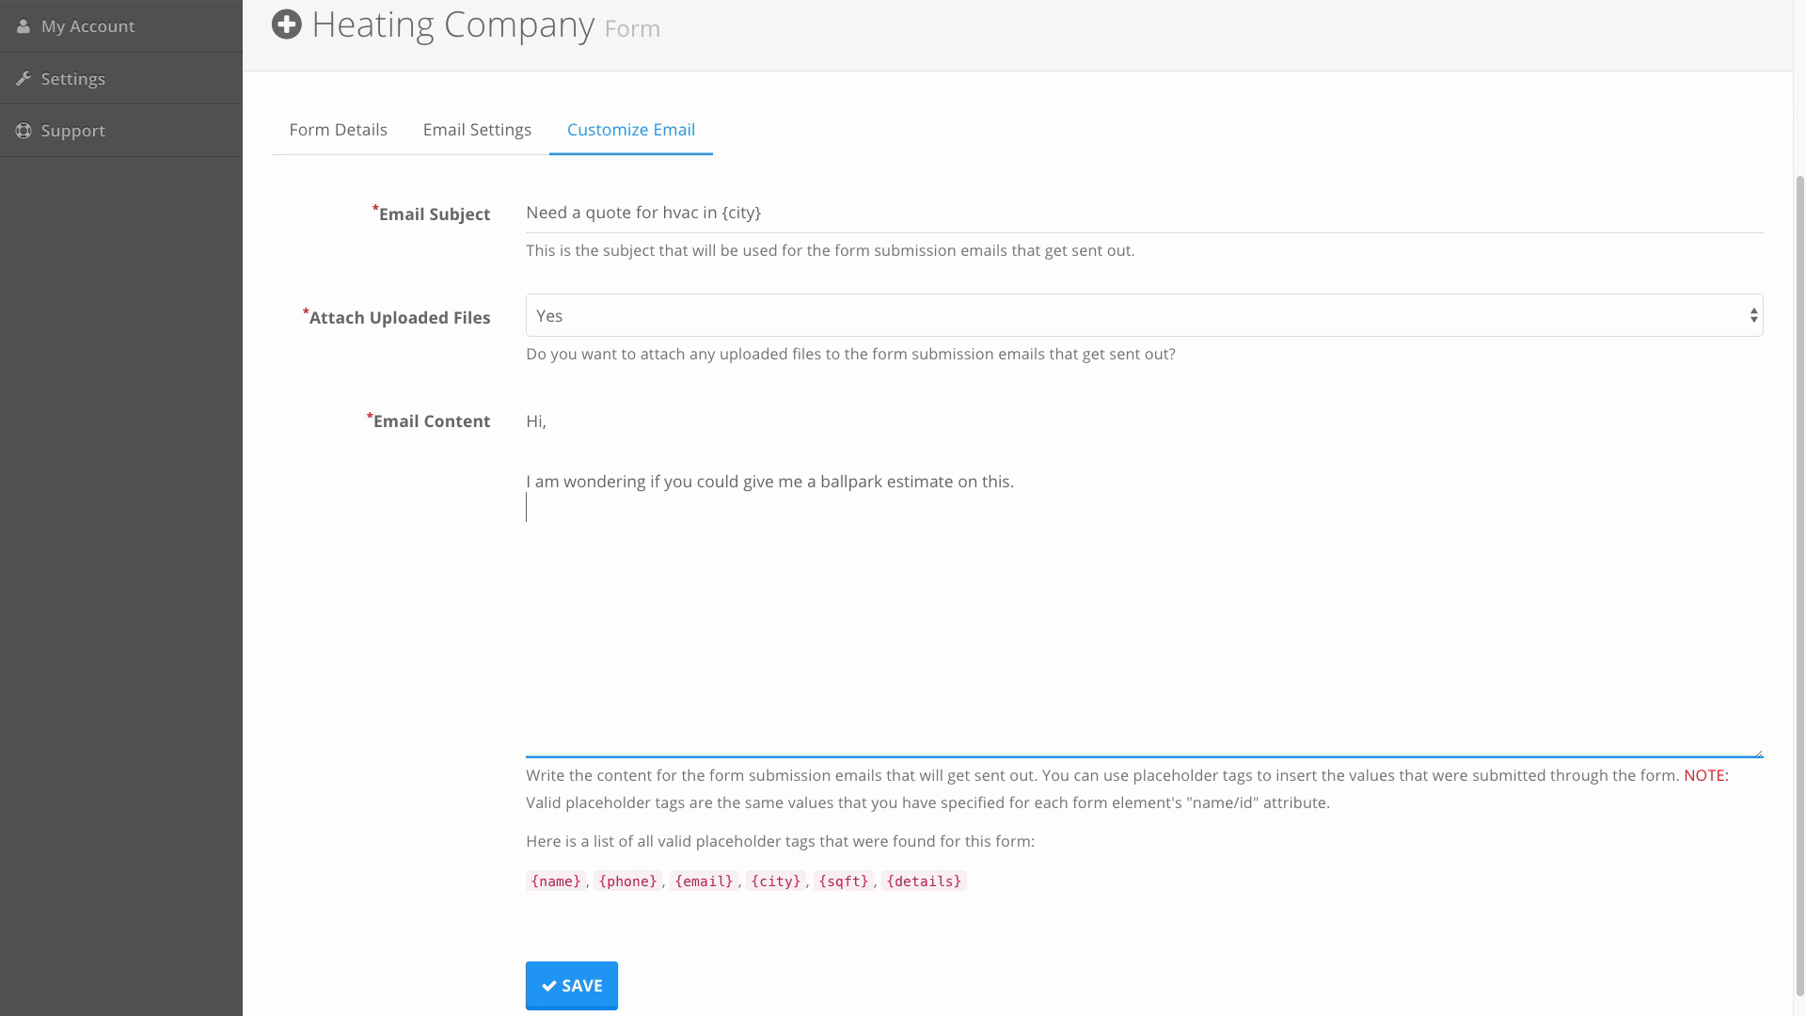
{"action": "key", "text": "Return"}
Add the line 'My home is {sqft}.' to the email body.
{"action": "left_click_drag", "start_coordinate": [818, 882], "coordinate": [855, 882]}
{"action": "left_click", "coordinate": [623, 524]}
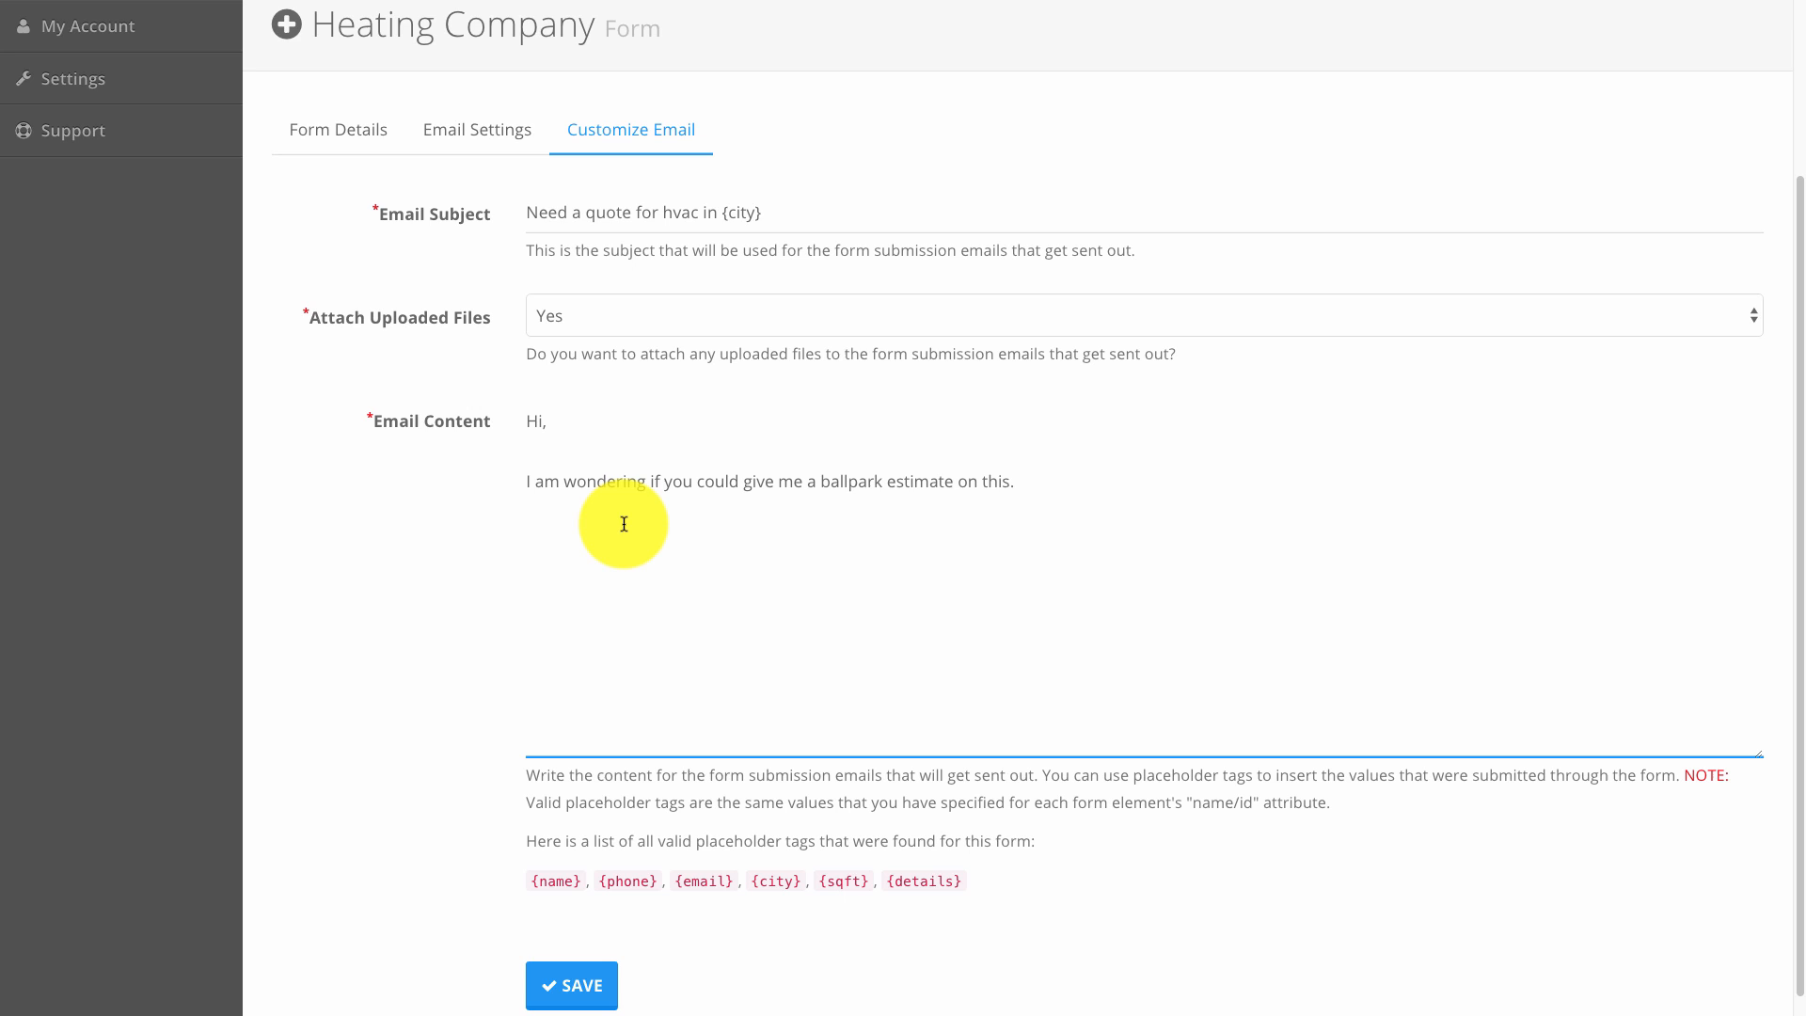
{"action": "type", "text": "My home "}
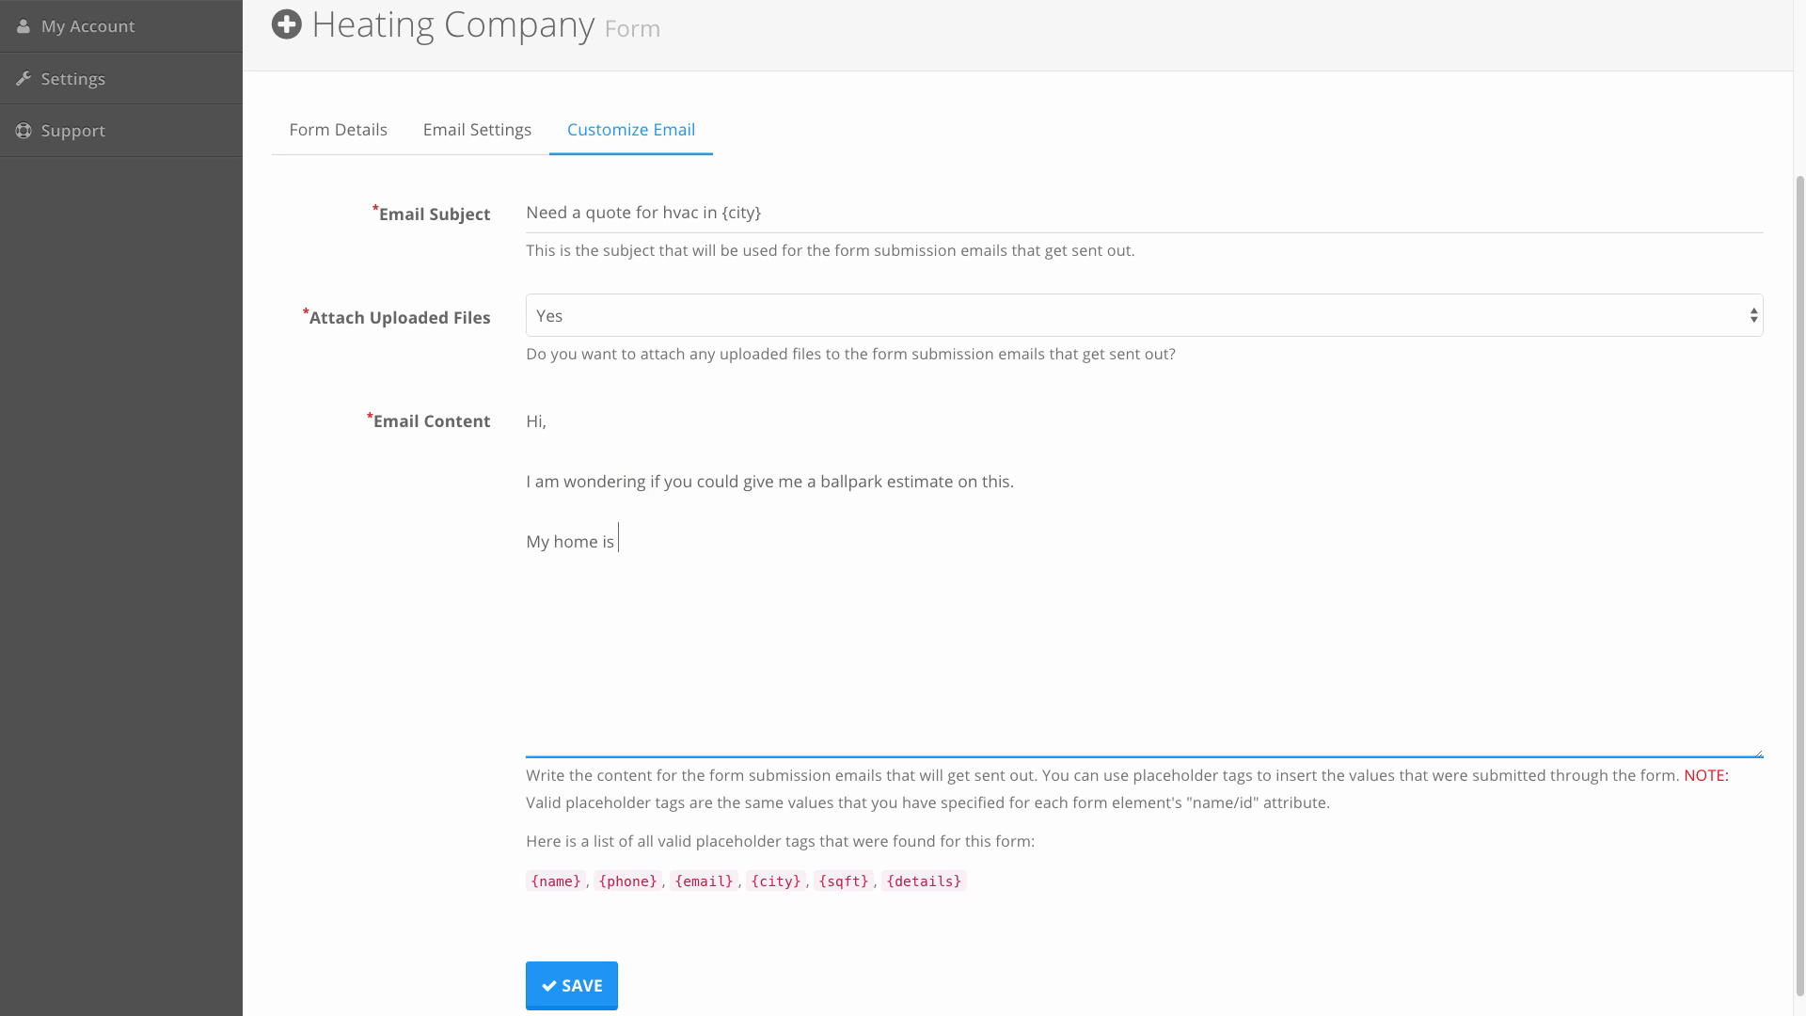
{"action": "type", "text": "is"}
{"action": "type", "text": "{sqft}"}
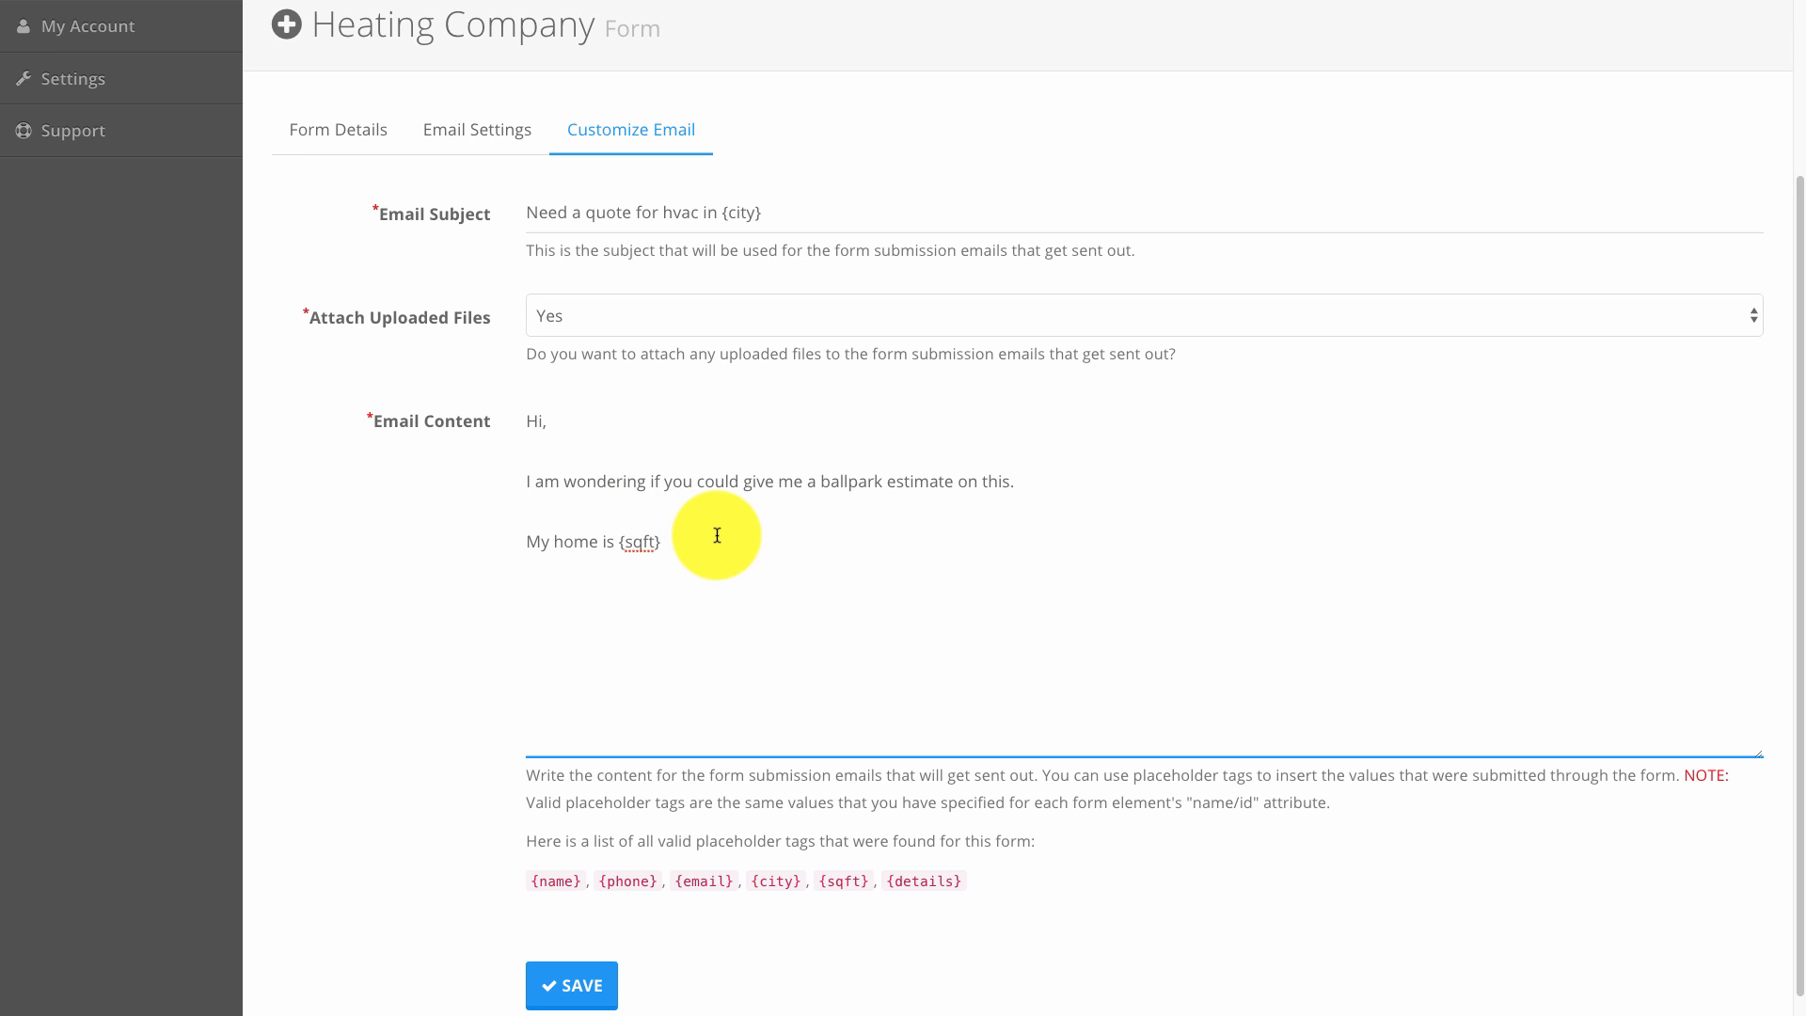
{"action": "type", "text": "."}
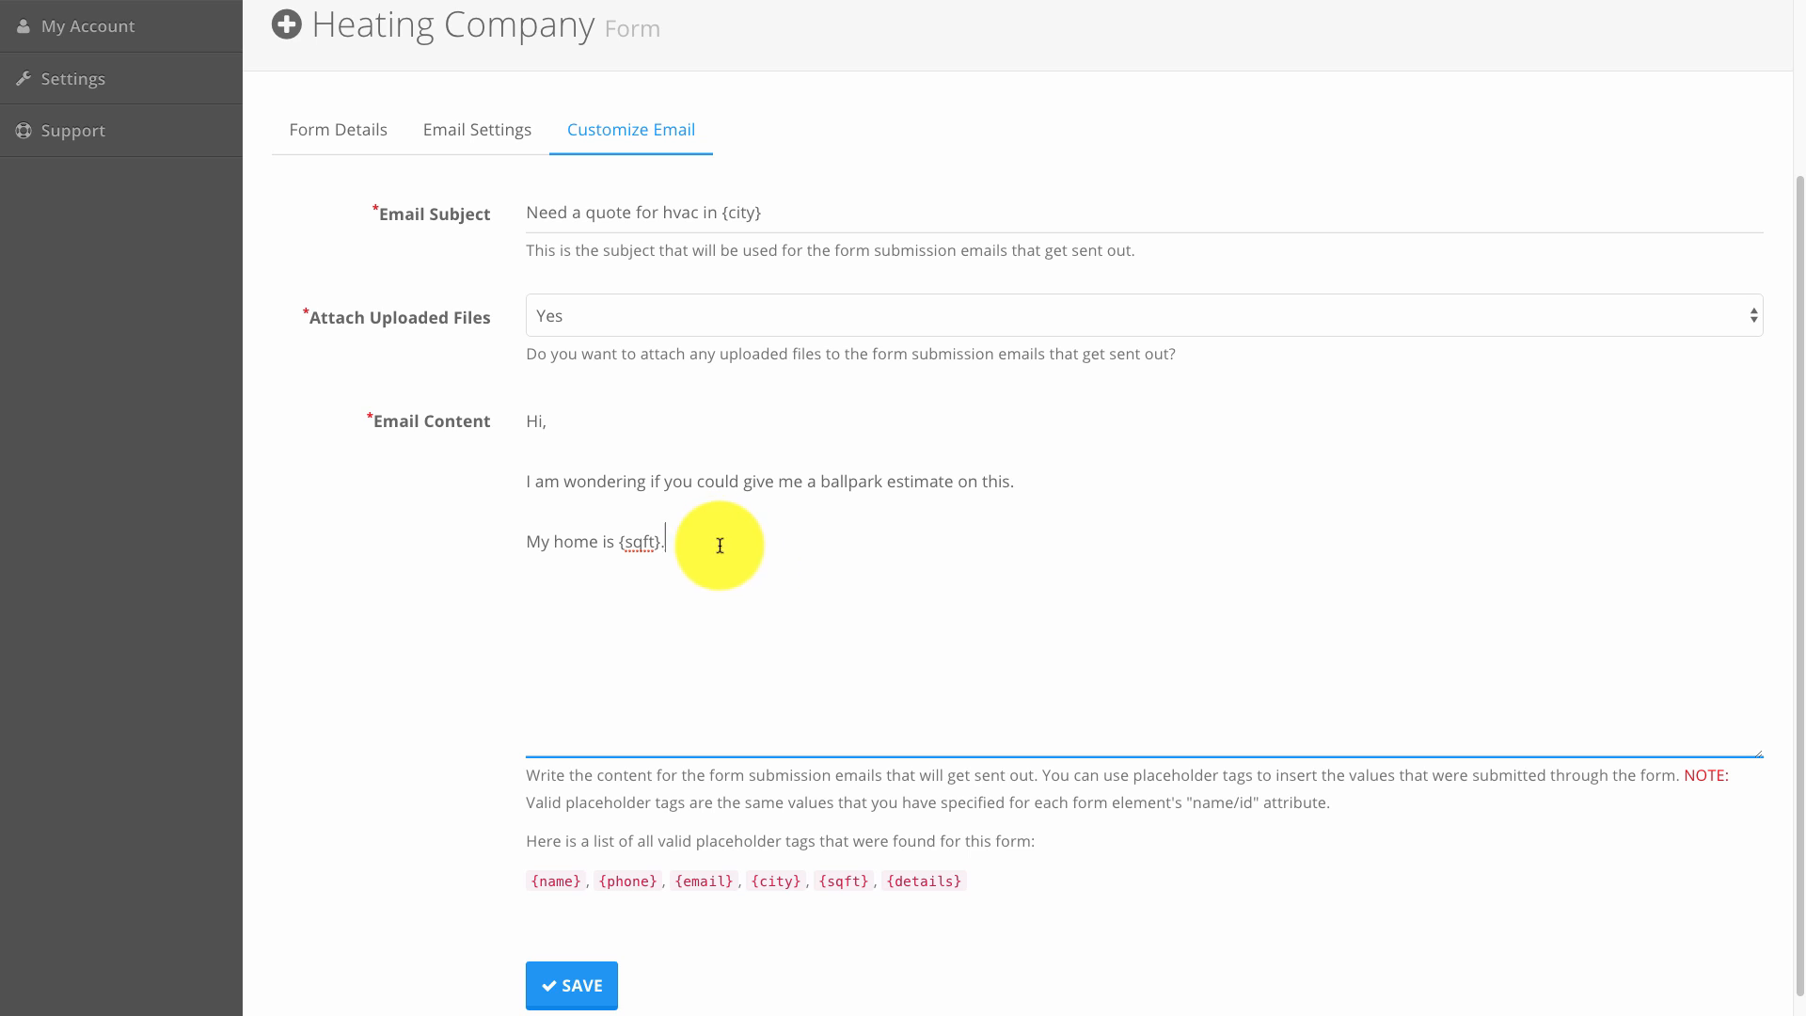
{"action": "key", "text": "Return"}
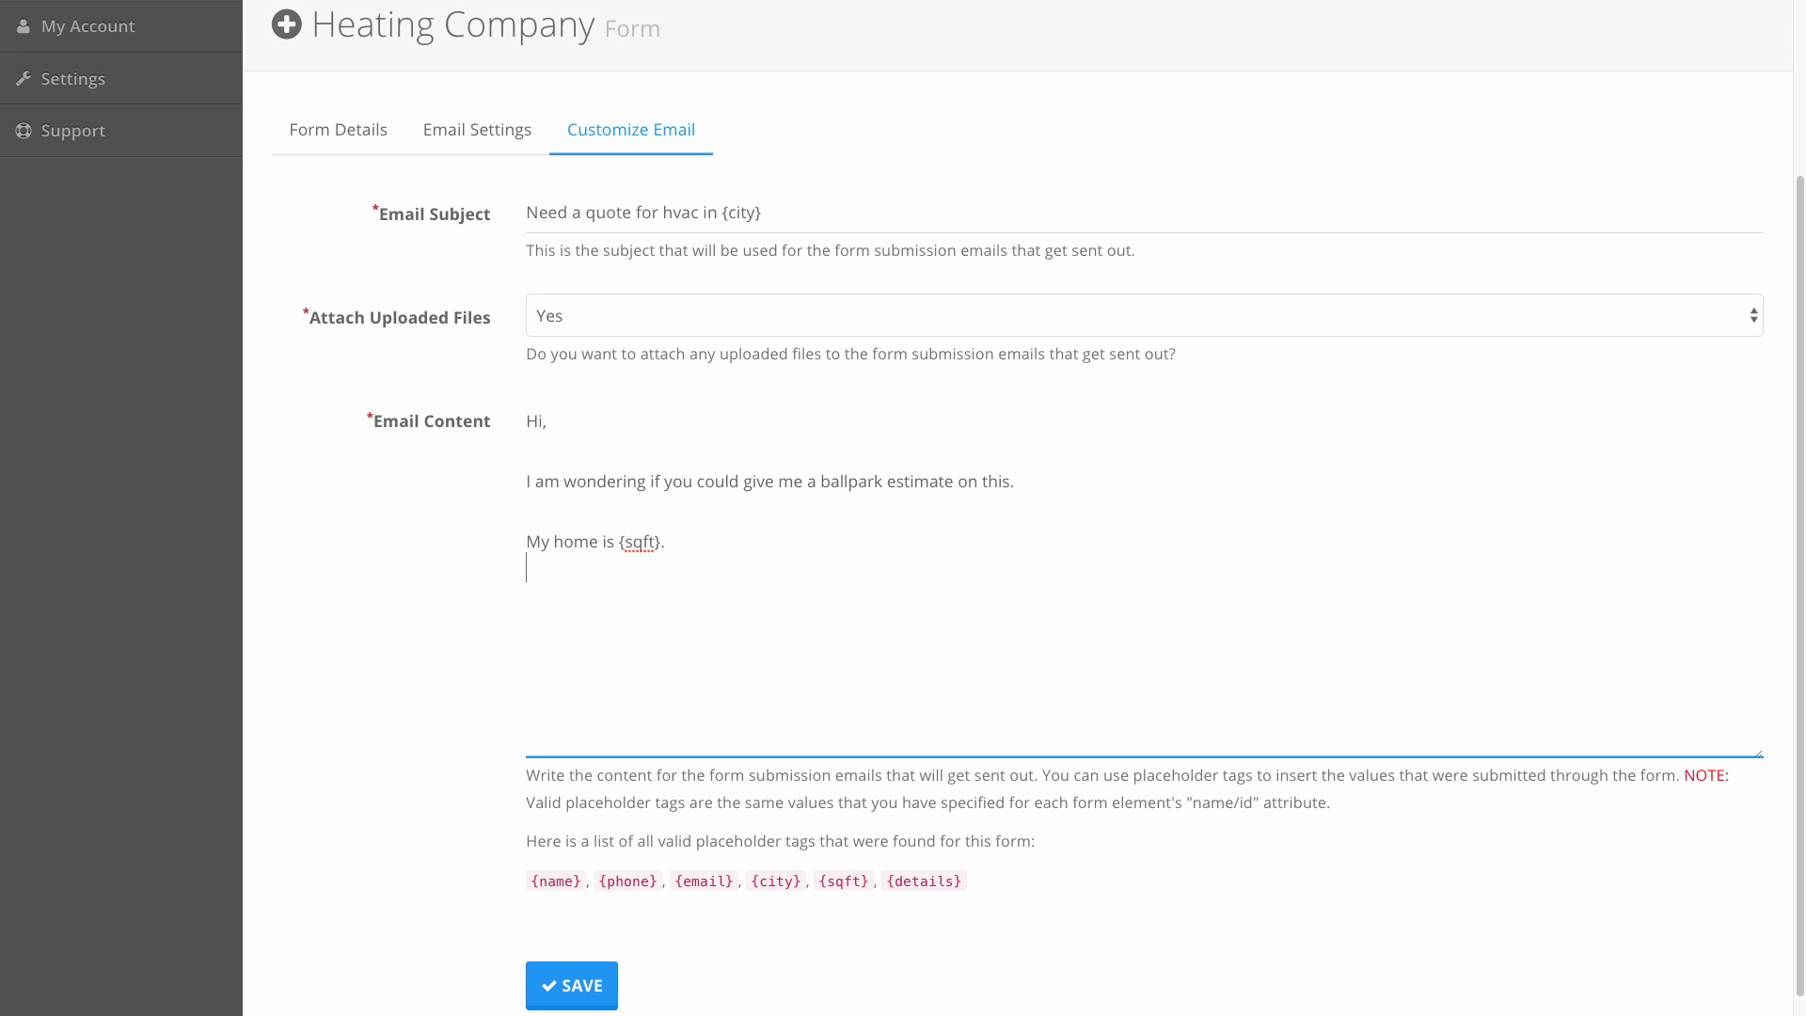
Add a sentence saying the sender is located in the city of {city}.
{"action": "type", "text": "I'm locate din "}
{"action": "type", "text": "d the city of"}
{"action": "double_click", "coordinate": [778, 878]}
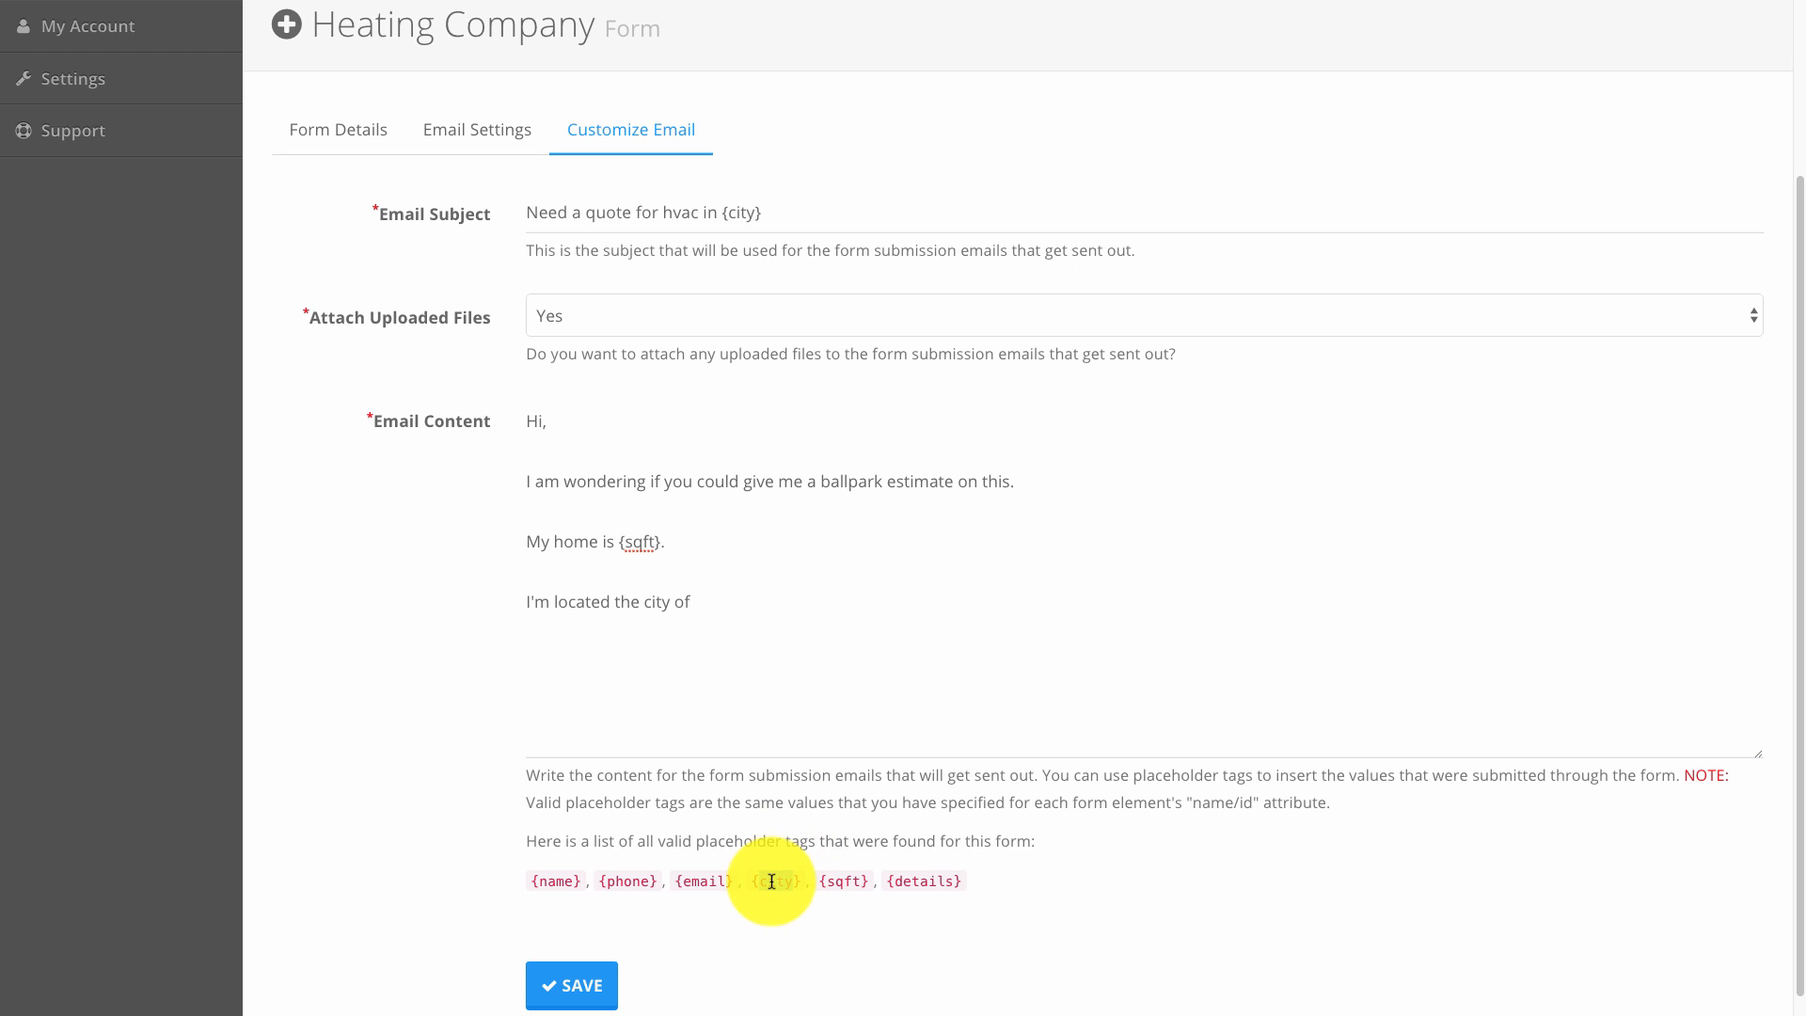
{"action": "left_click_drag", "start_coordinate": [750, 880], "coordinate": [789, 881]}
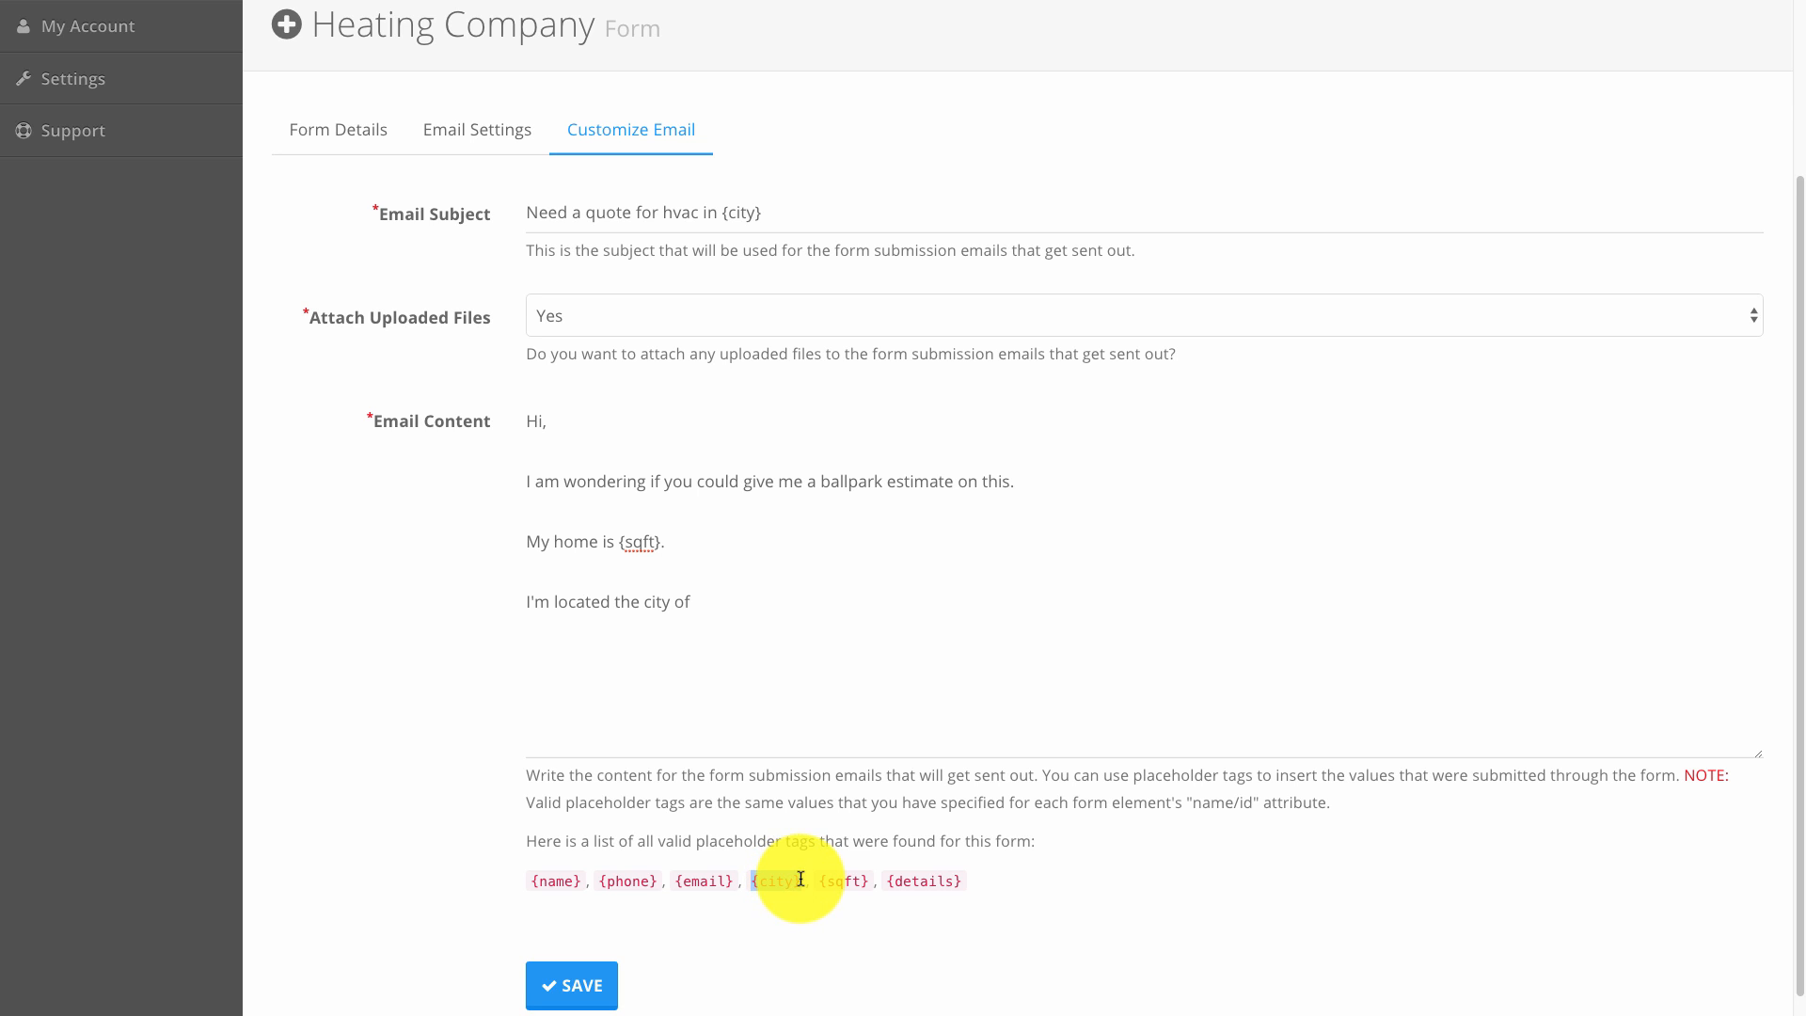
{"action": "left_click", "coordinate": [722, 589]}
{"action": "type", "text": "{city}"}
{"action": "type", "text": "."}
{"action": "key", "text": "Return"}
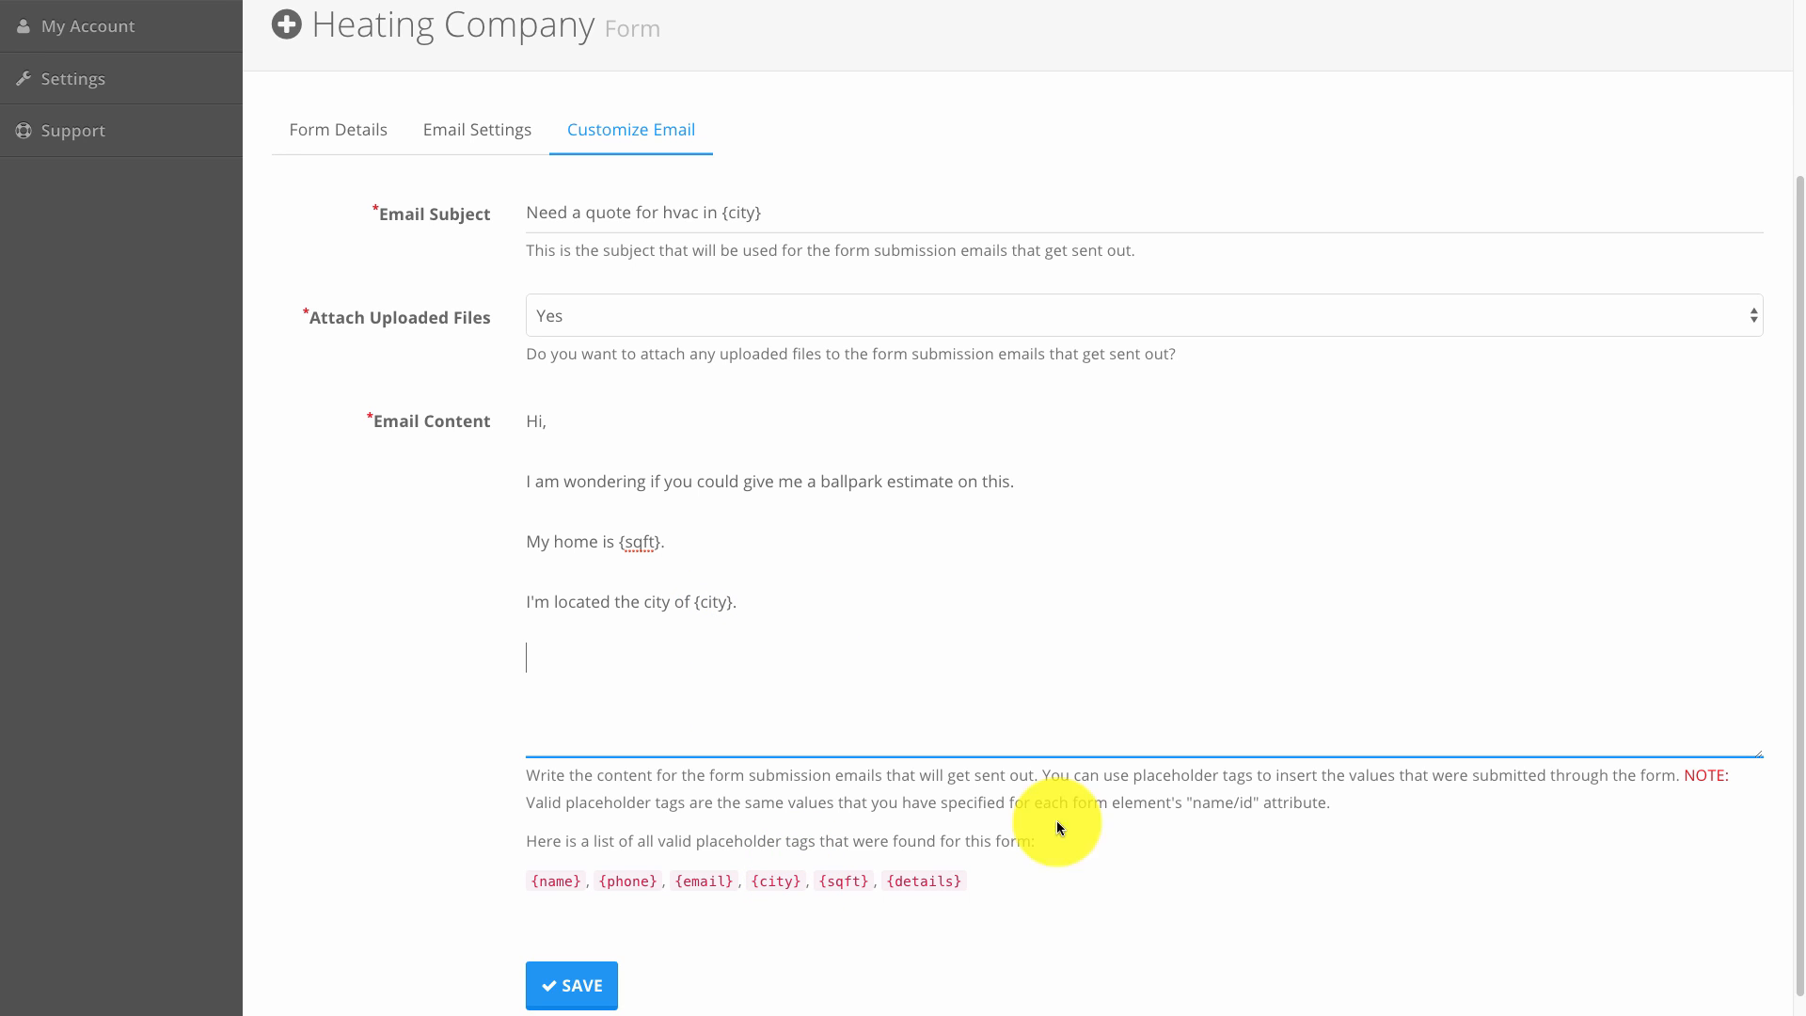
Insert the {details} placeholder on its own line and save the form.
{"action": "left_click_drag", "start_coordinate": [887, 880], "coordinate": [955, 876]}
{"action": "key", "text": "super+c"}
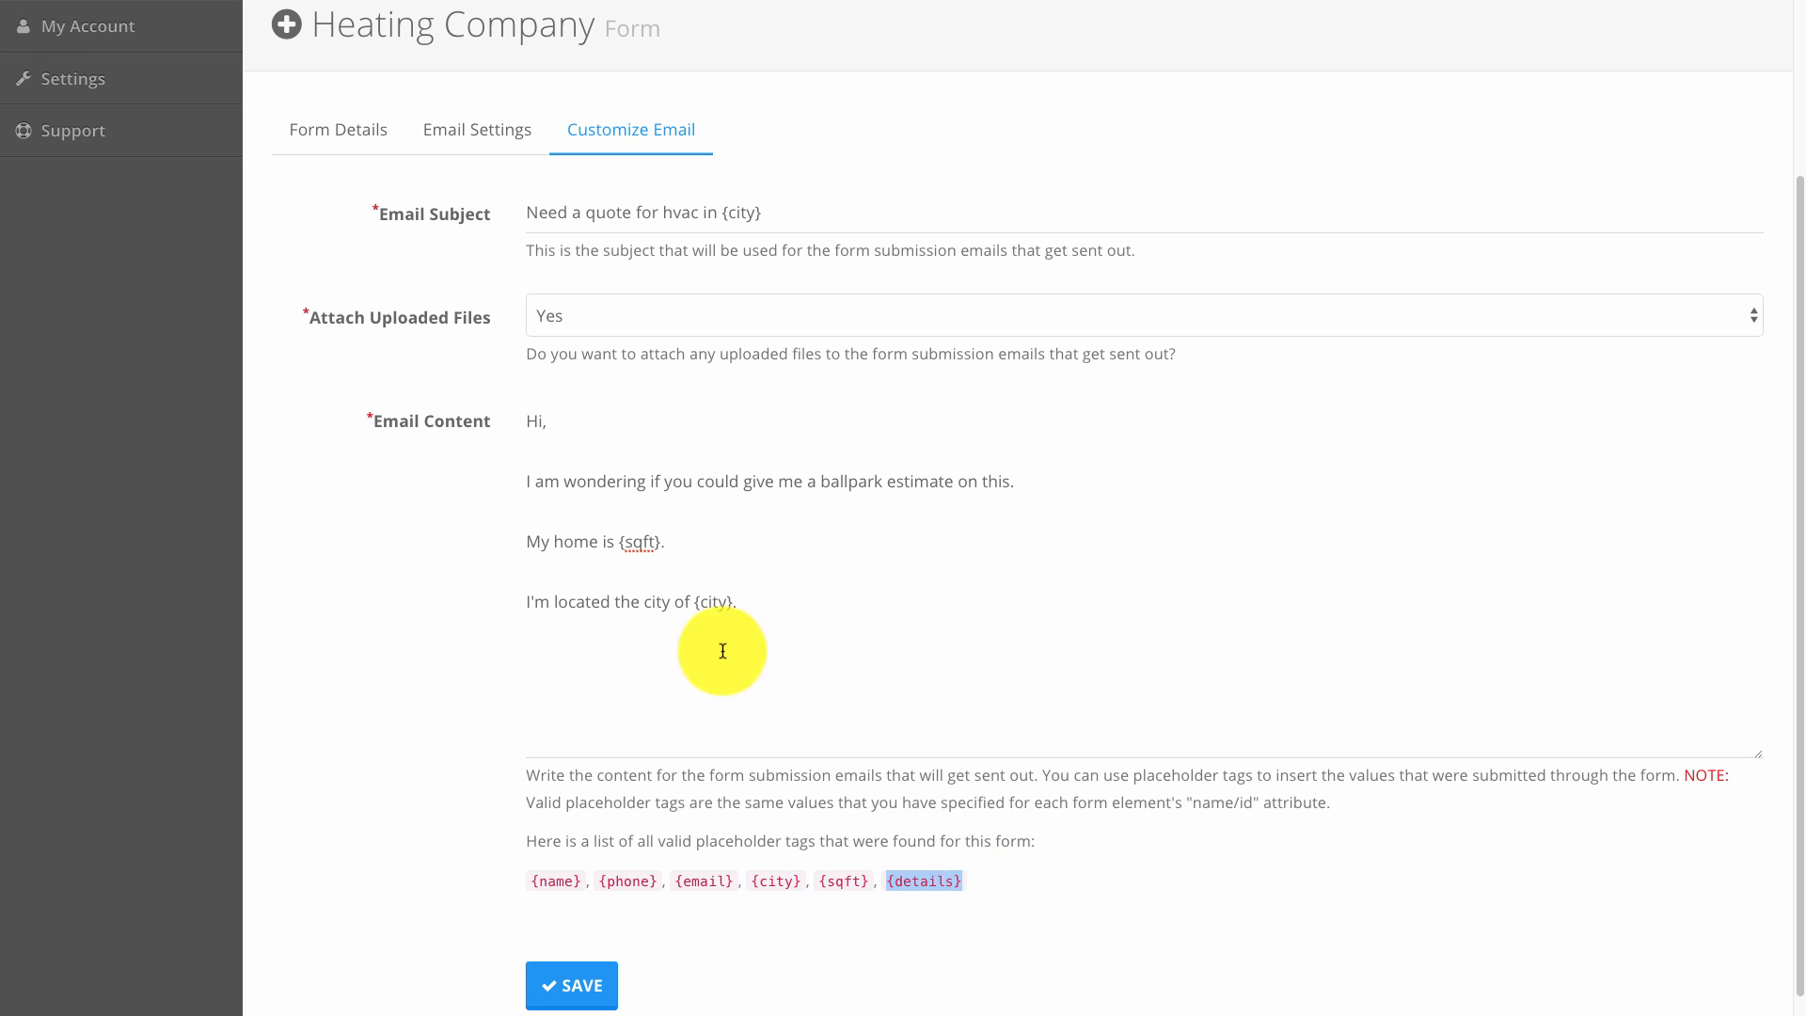
{"action": "left_click", "coordinate": [685, 669]}
{"action": "key", "text": "super+v"}
{"action": "key", "text": "Return"}
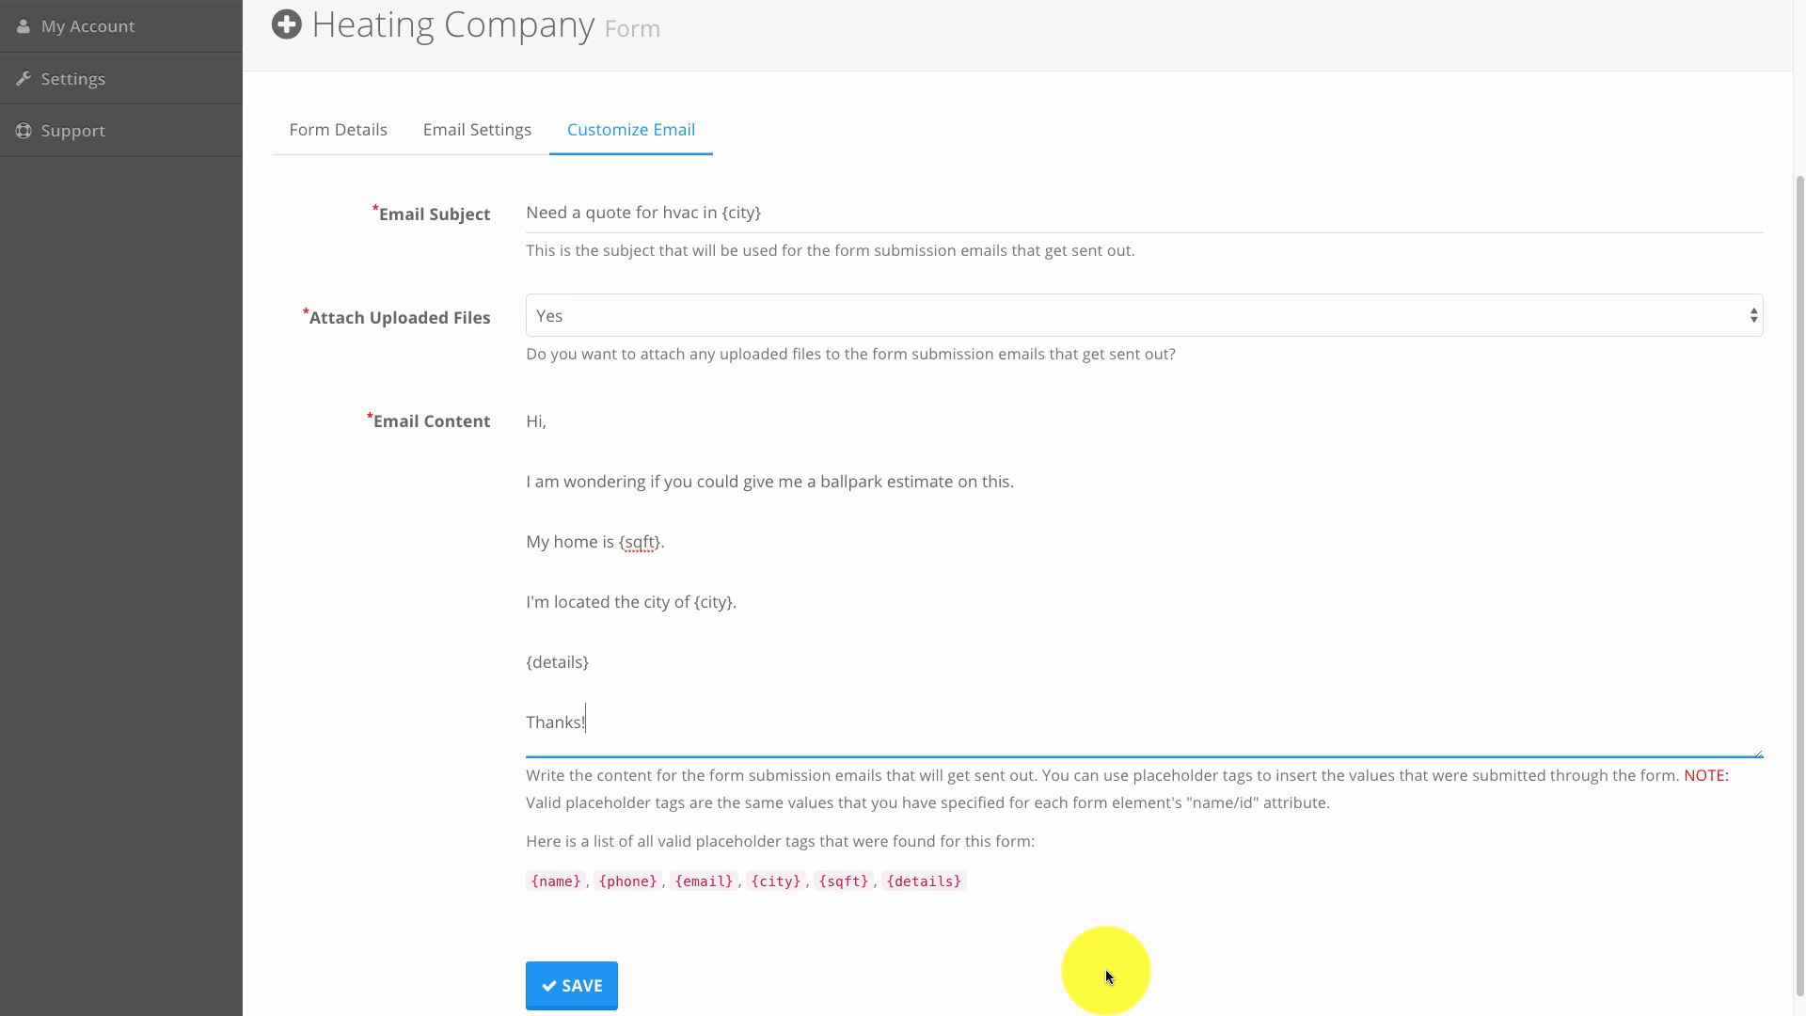
{"action": "left_click", "coordinate": [571, 985]}
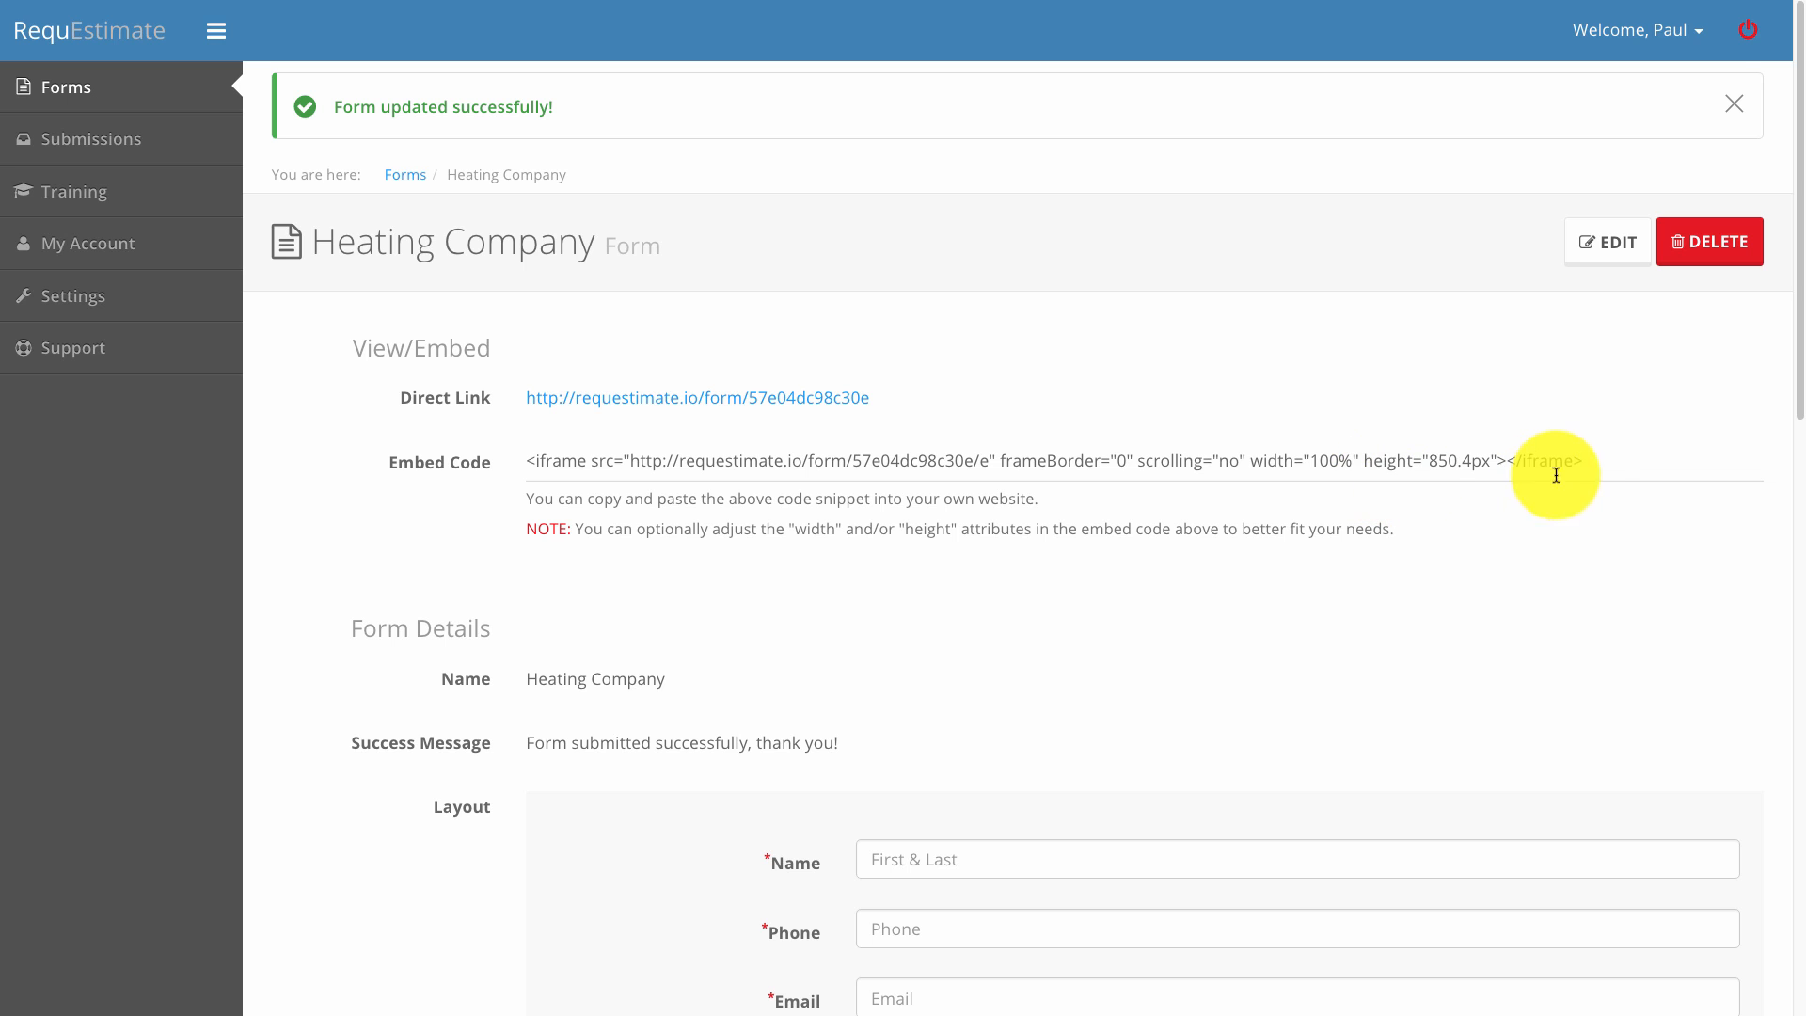
Select the Heating Company form's iframe embed code on the form page.
{"action": "scroll", "coordinate": [1592, 451], "scroll_direction": "down", "scroll_amount": 1}
{"action": "left_click_drag", "start_coordinate": [1599, 362], "coordinate": [518, 366]}
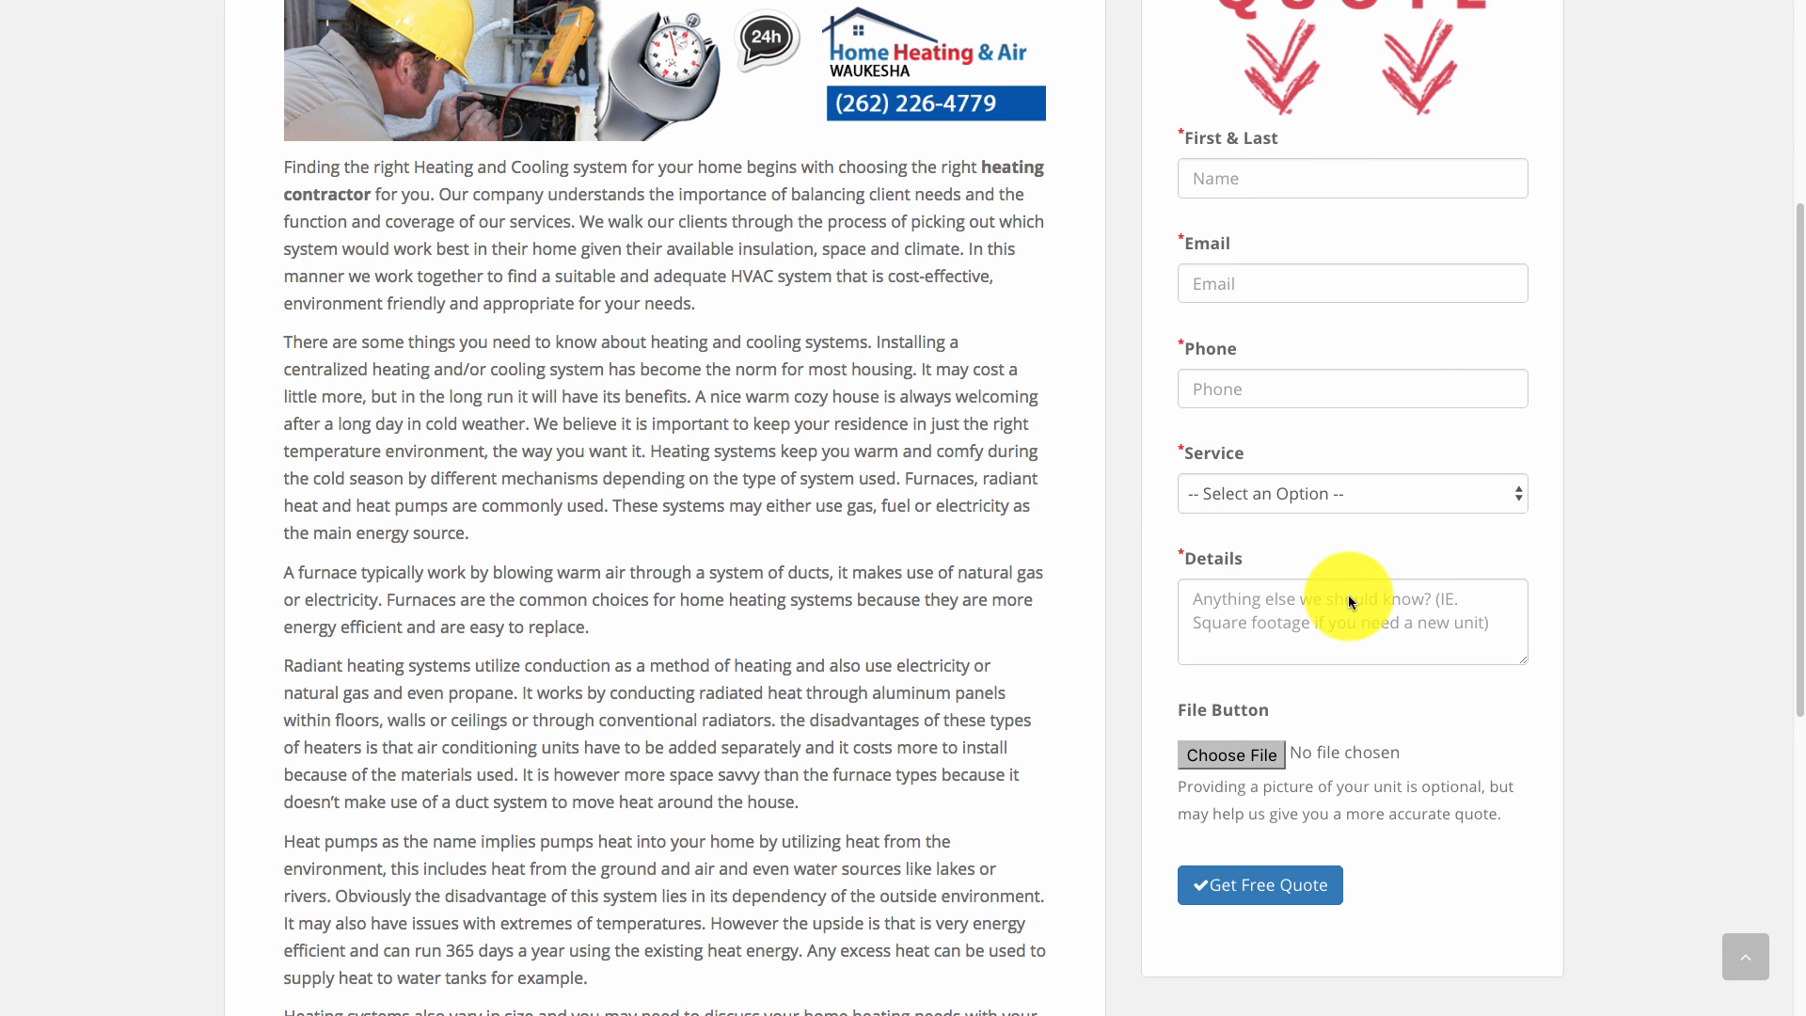
Go to the website's WordPress Appearance > Widgets page.
{"action": "scroll", "coordinate": [1359, 714], "scroll_direction": "up", "scroll_amount": 5}
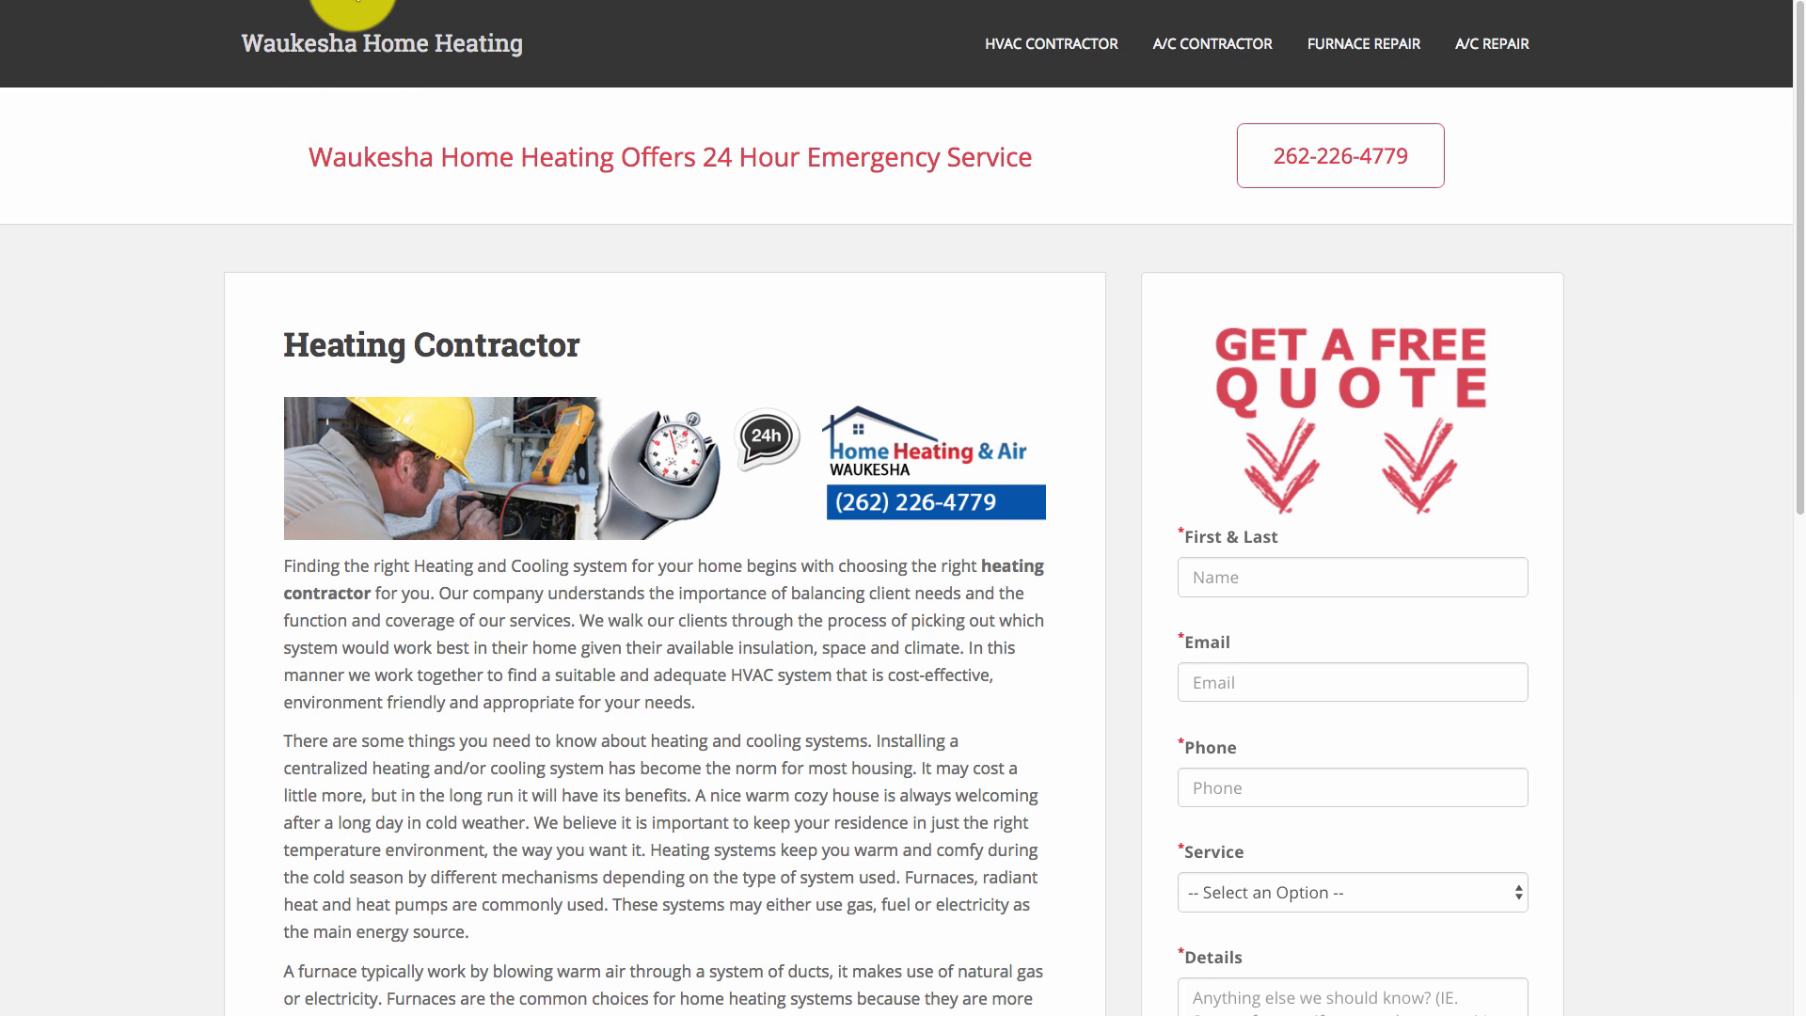
{"action": "left_click", "coordinate": [353, 3]}
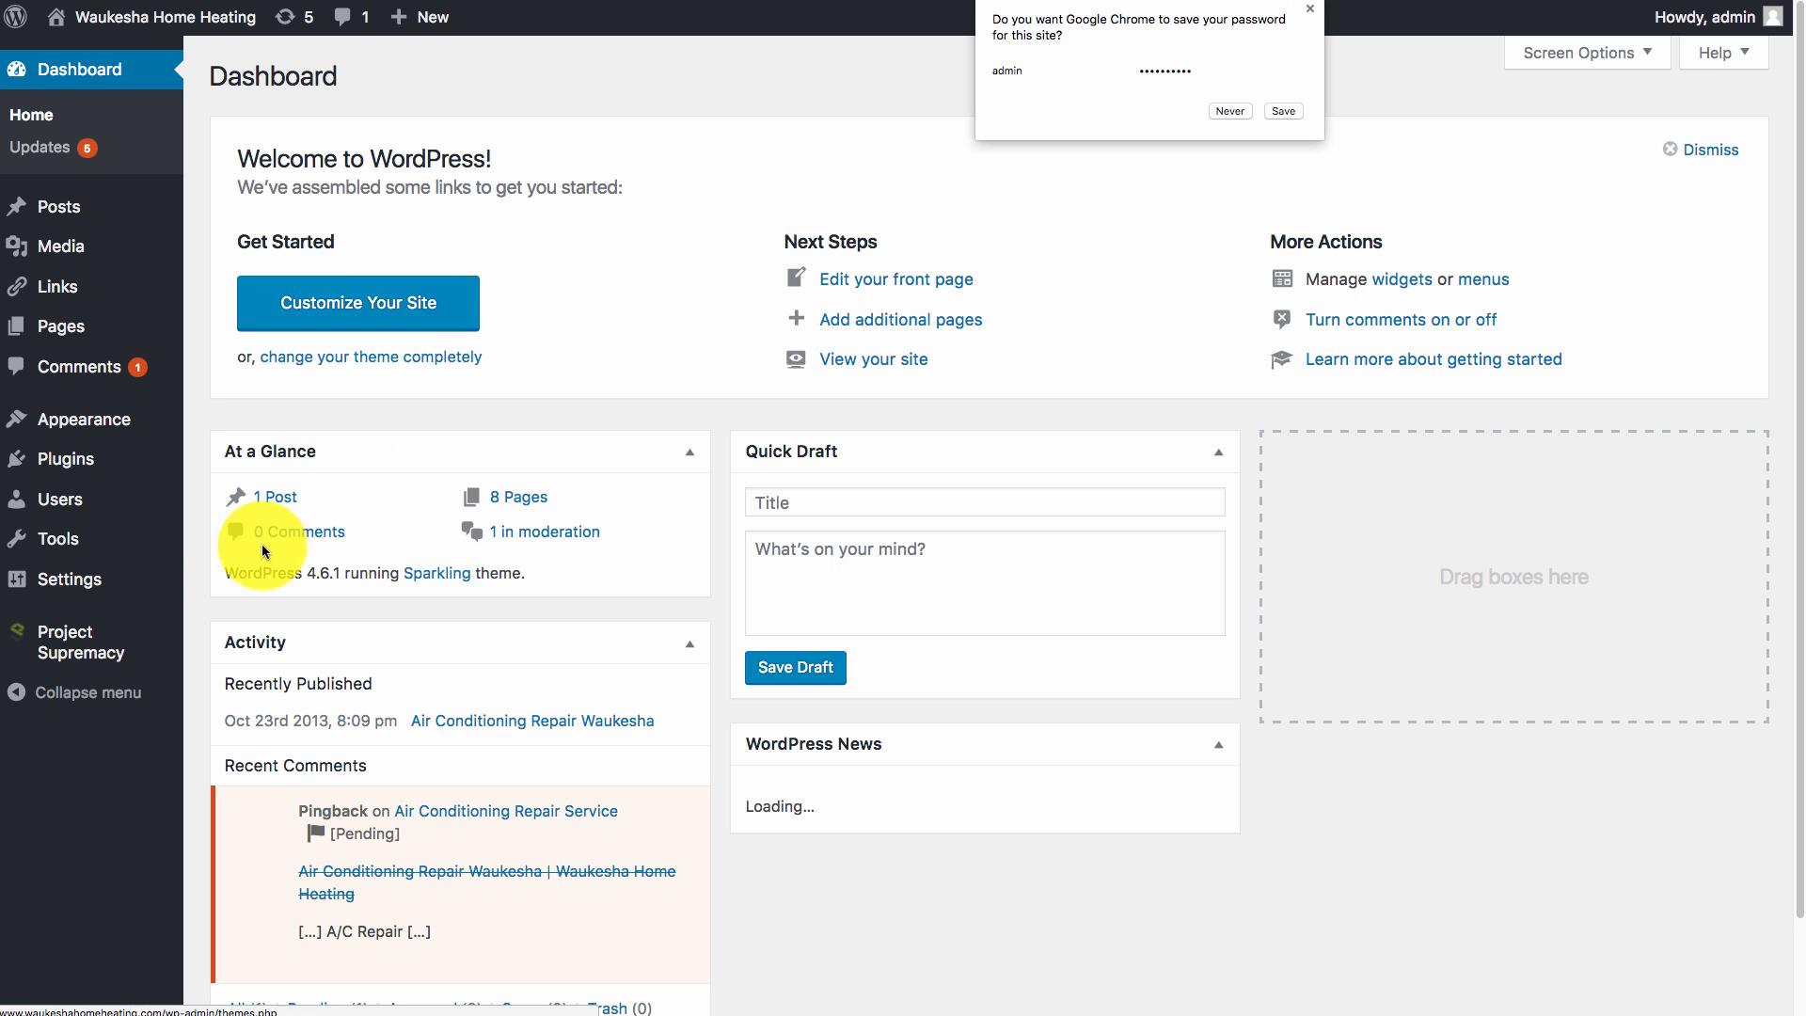
{"action": "mouse_move", "coordinate": [121, 416]}
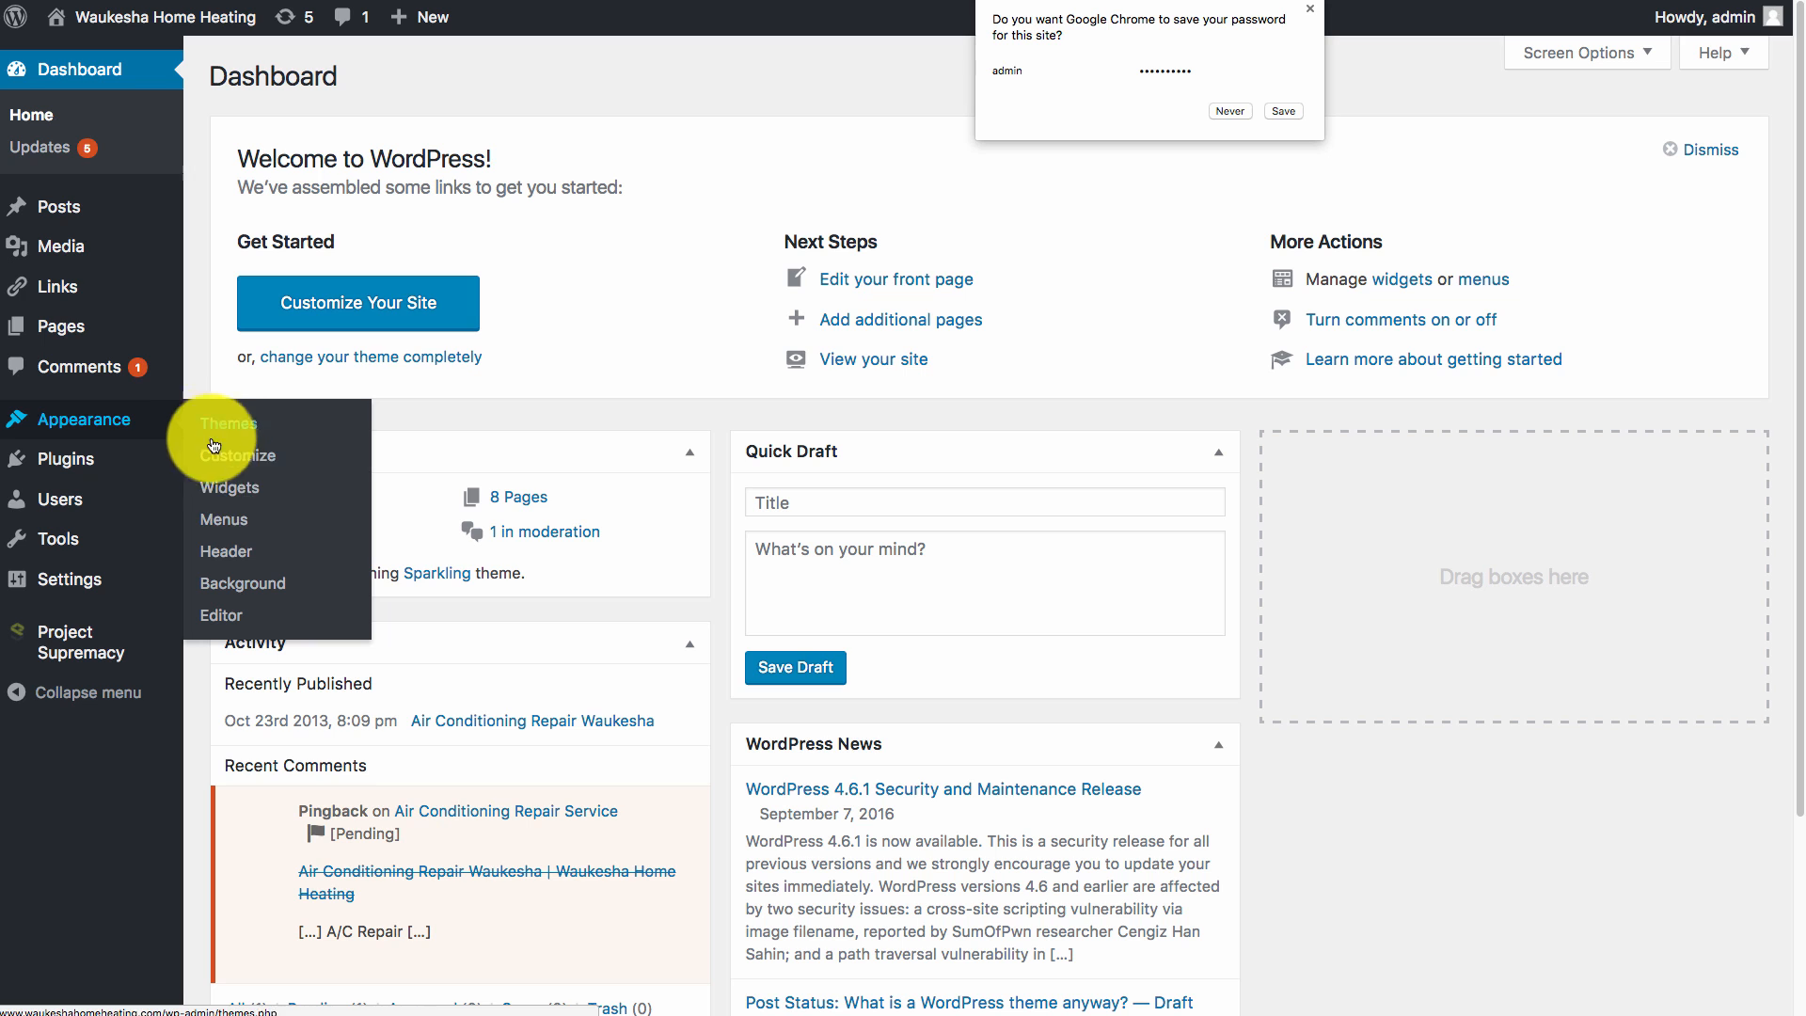
{"action": "left_click", "coordinate": [230, 487]}
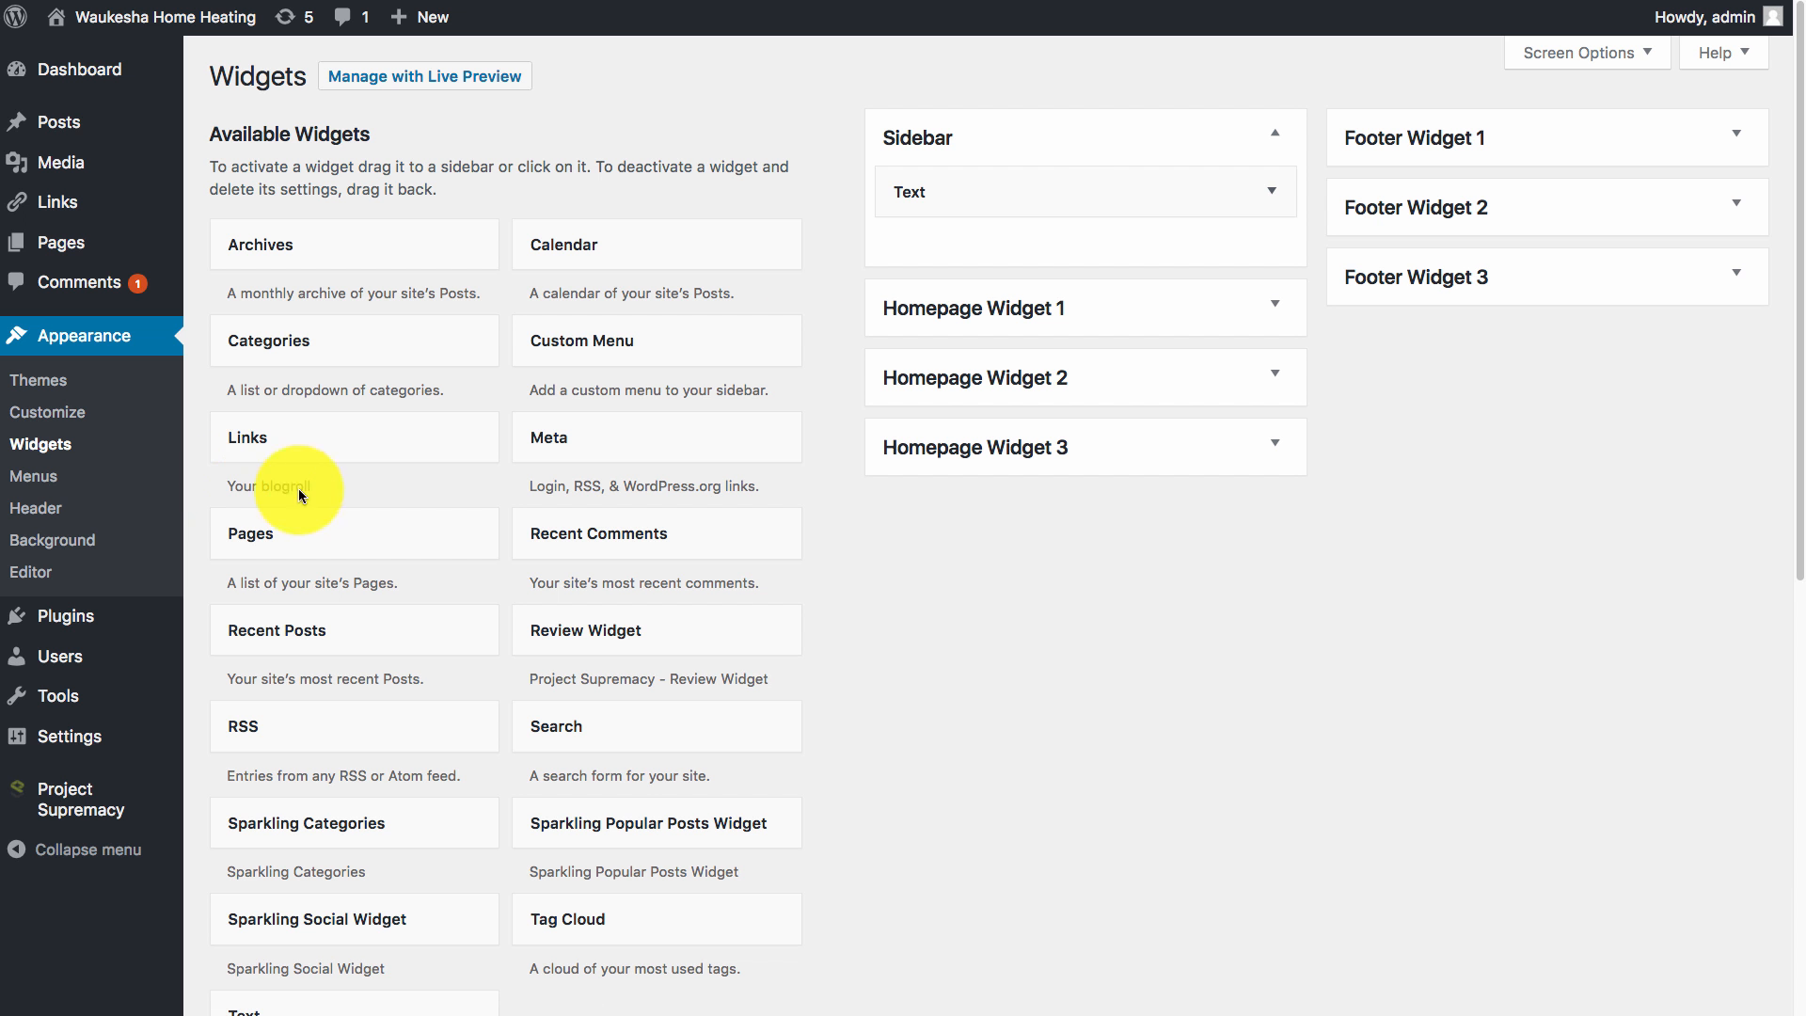
{"action": "scroll", "coordinate": [403, 832], "scroll_direction": "down", "scroll_amount": 1}
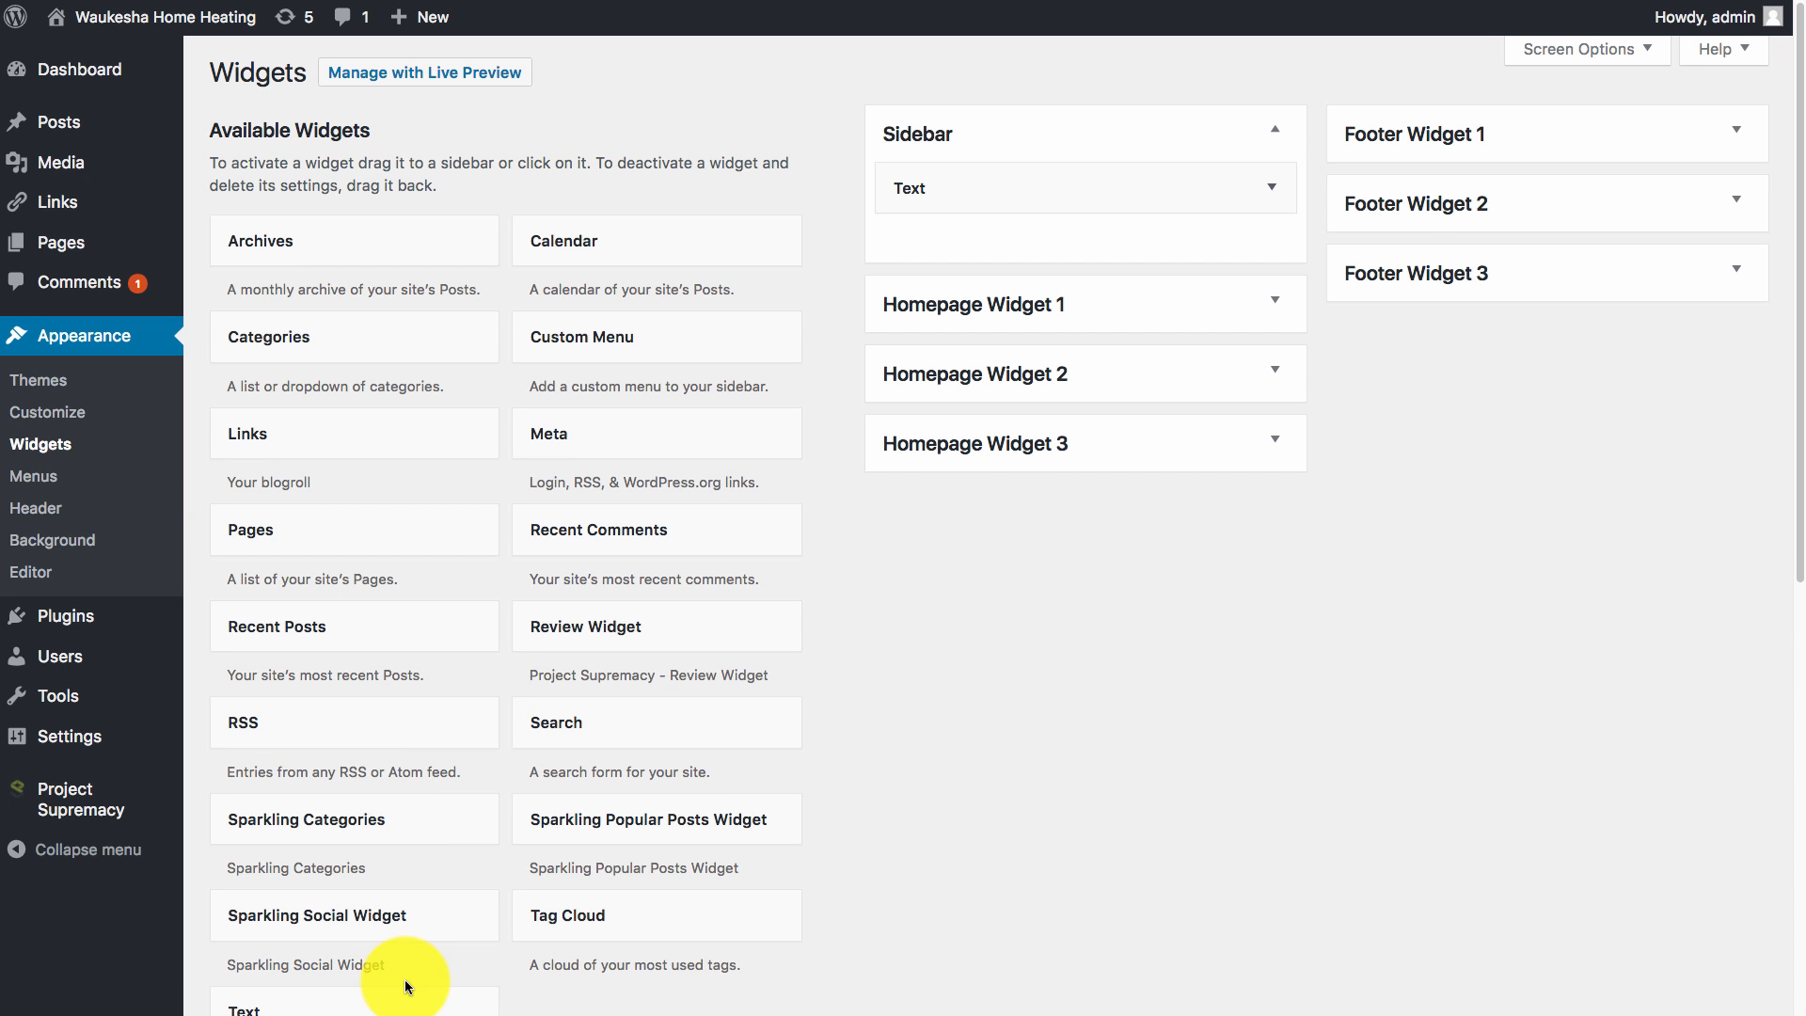
Add, then remove, a Sidebar Text widget with the pasted code, and select the existing widget's old iframe.
{"action": "left_click_drag", "start_coordinate": [407, 987], "coordinate": [1132, 230]}
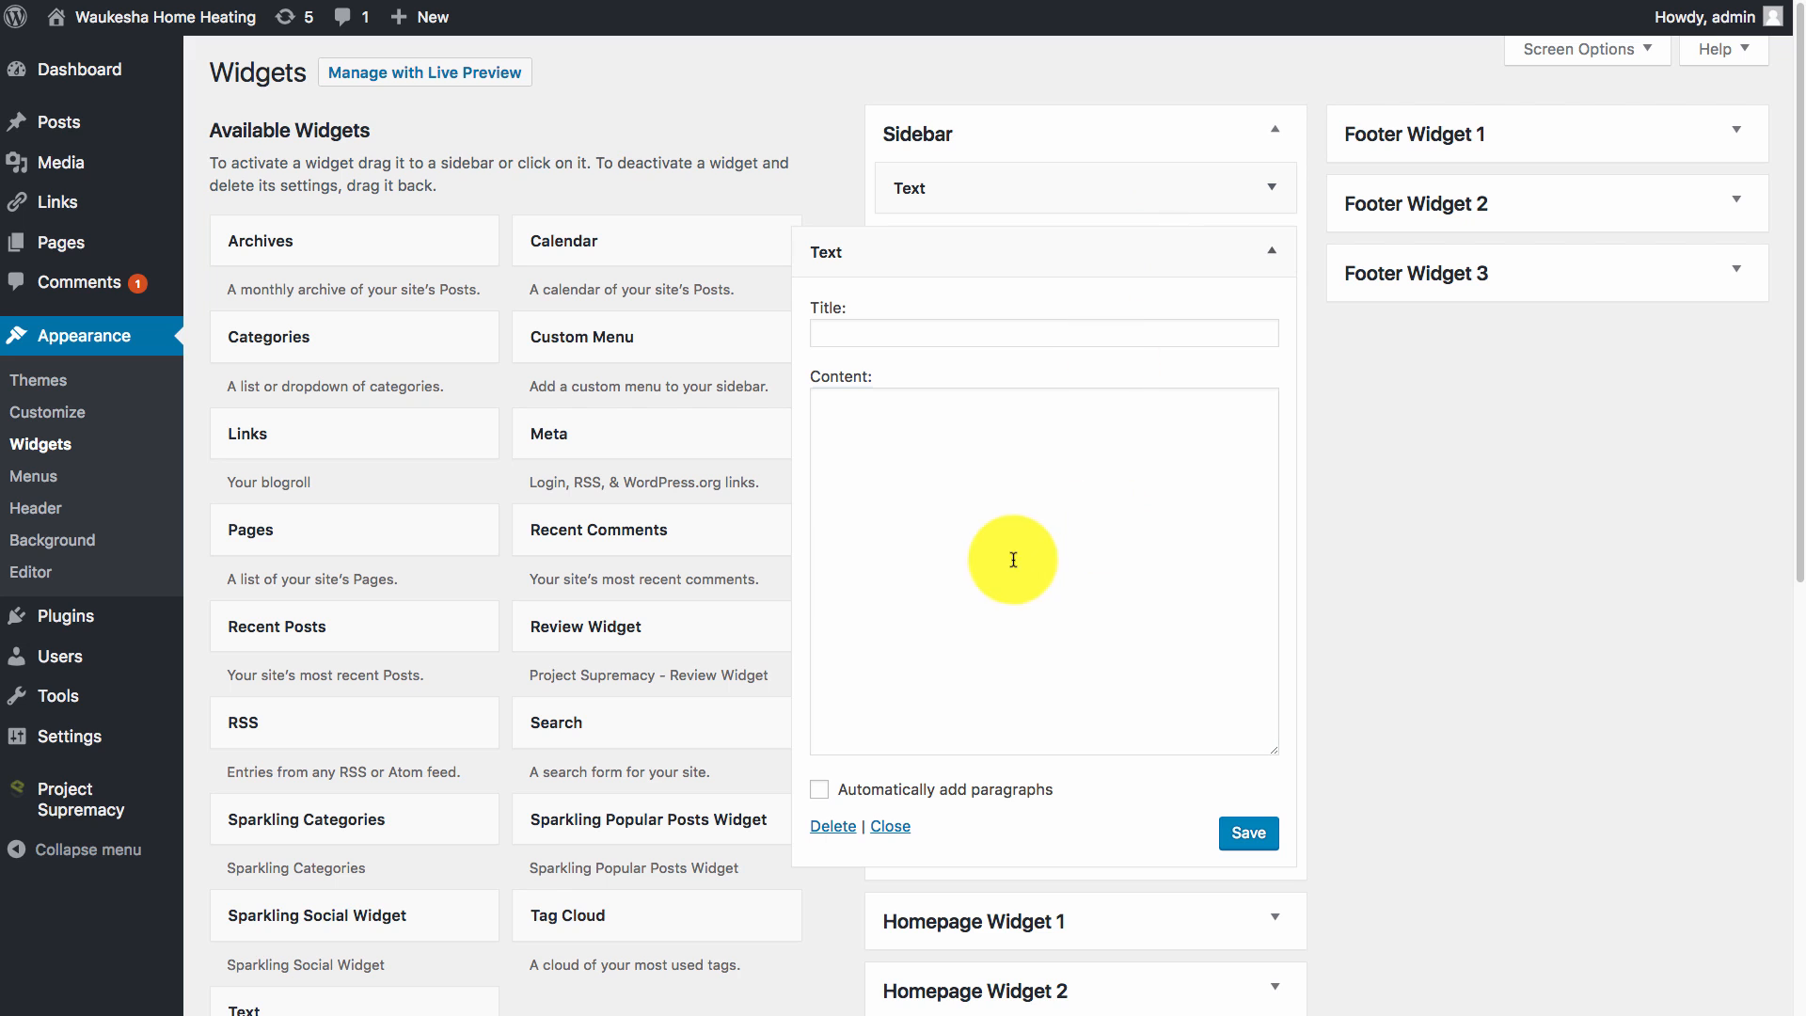
{"action": "left_click", "coordinate": [1012, 560]}
{"action": "key", "text": "ctrl+v"}
{"action": "left_click", "coordinate": [1248, 832]}
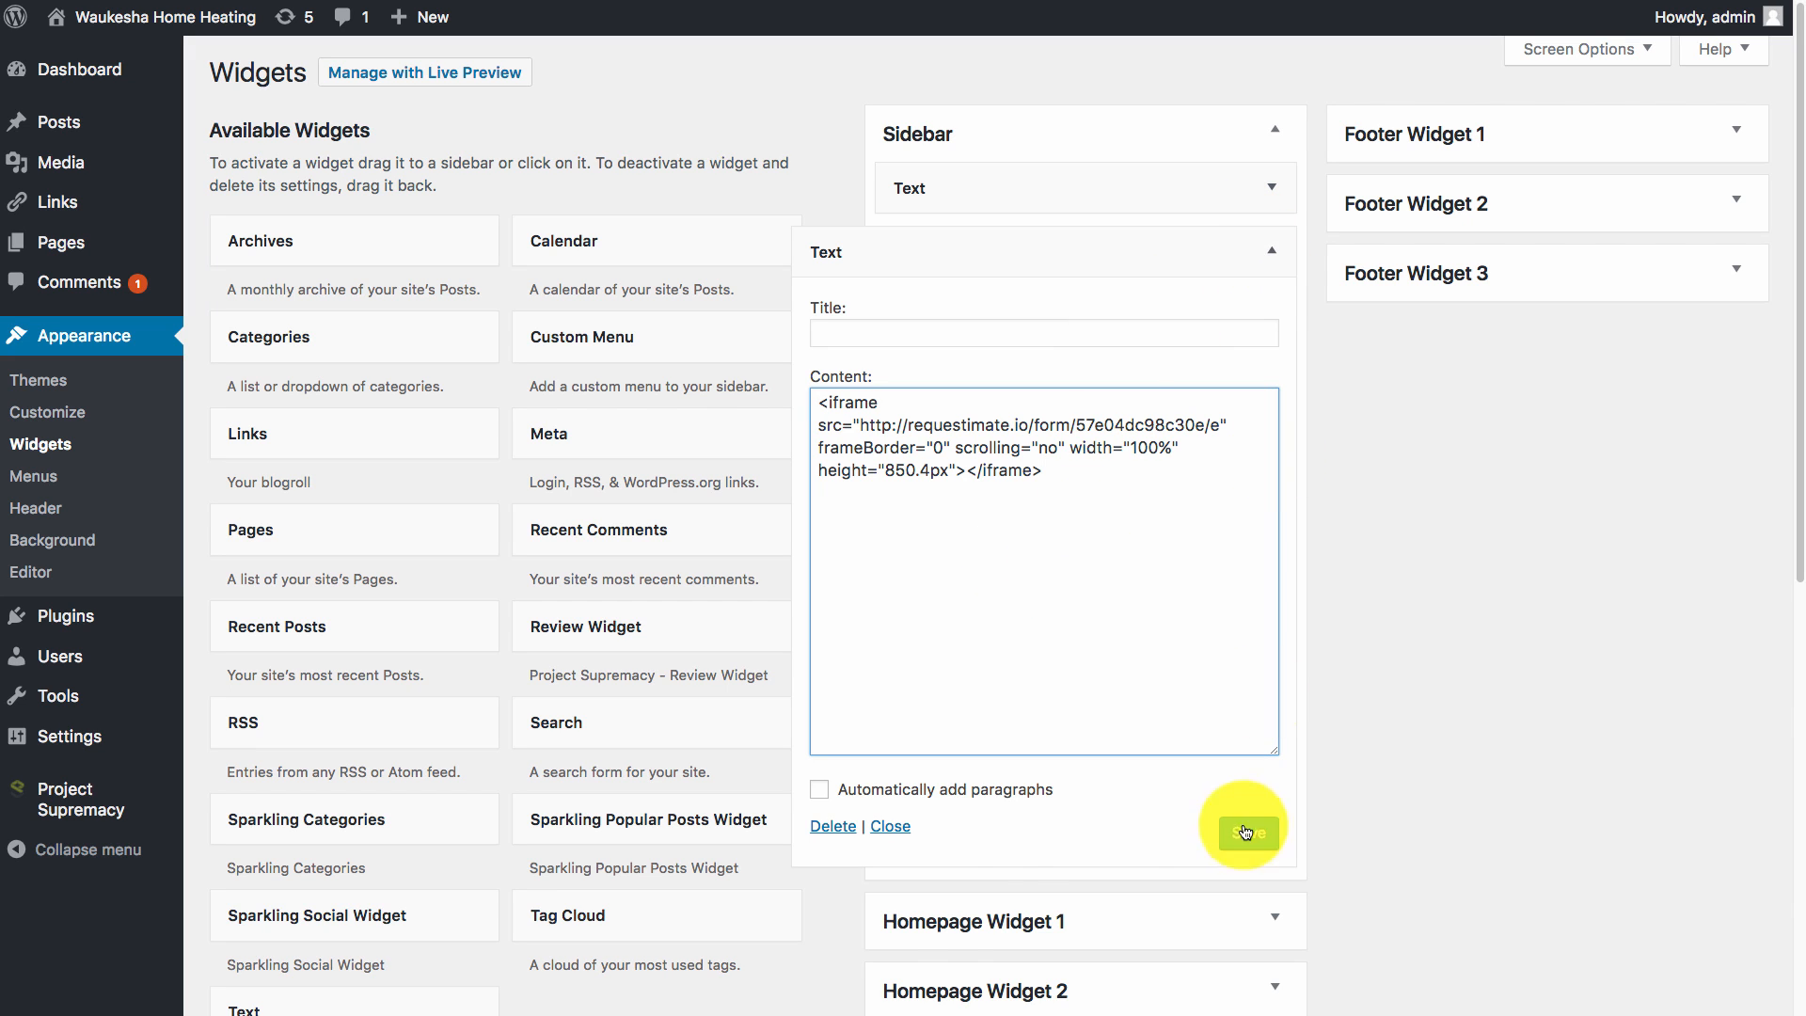
{"action": "left_click", "coordinate": [1267, 190]}
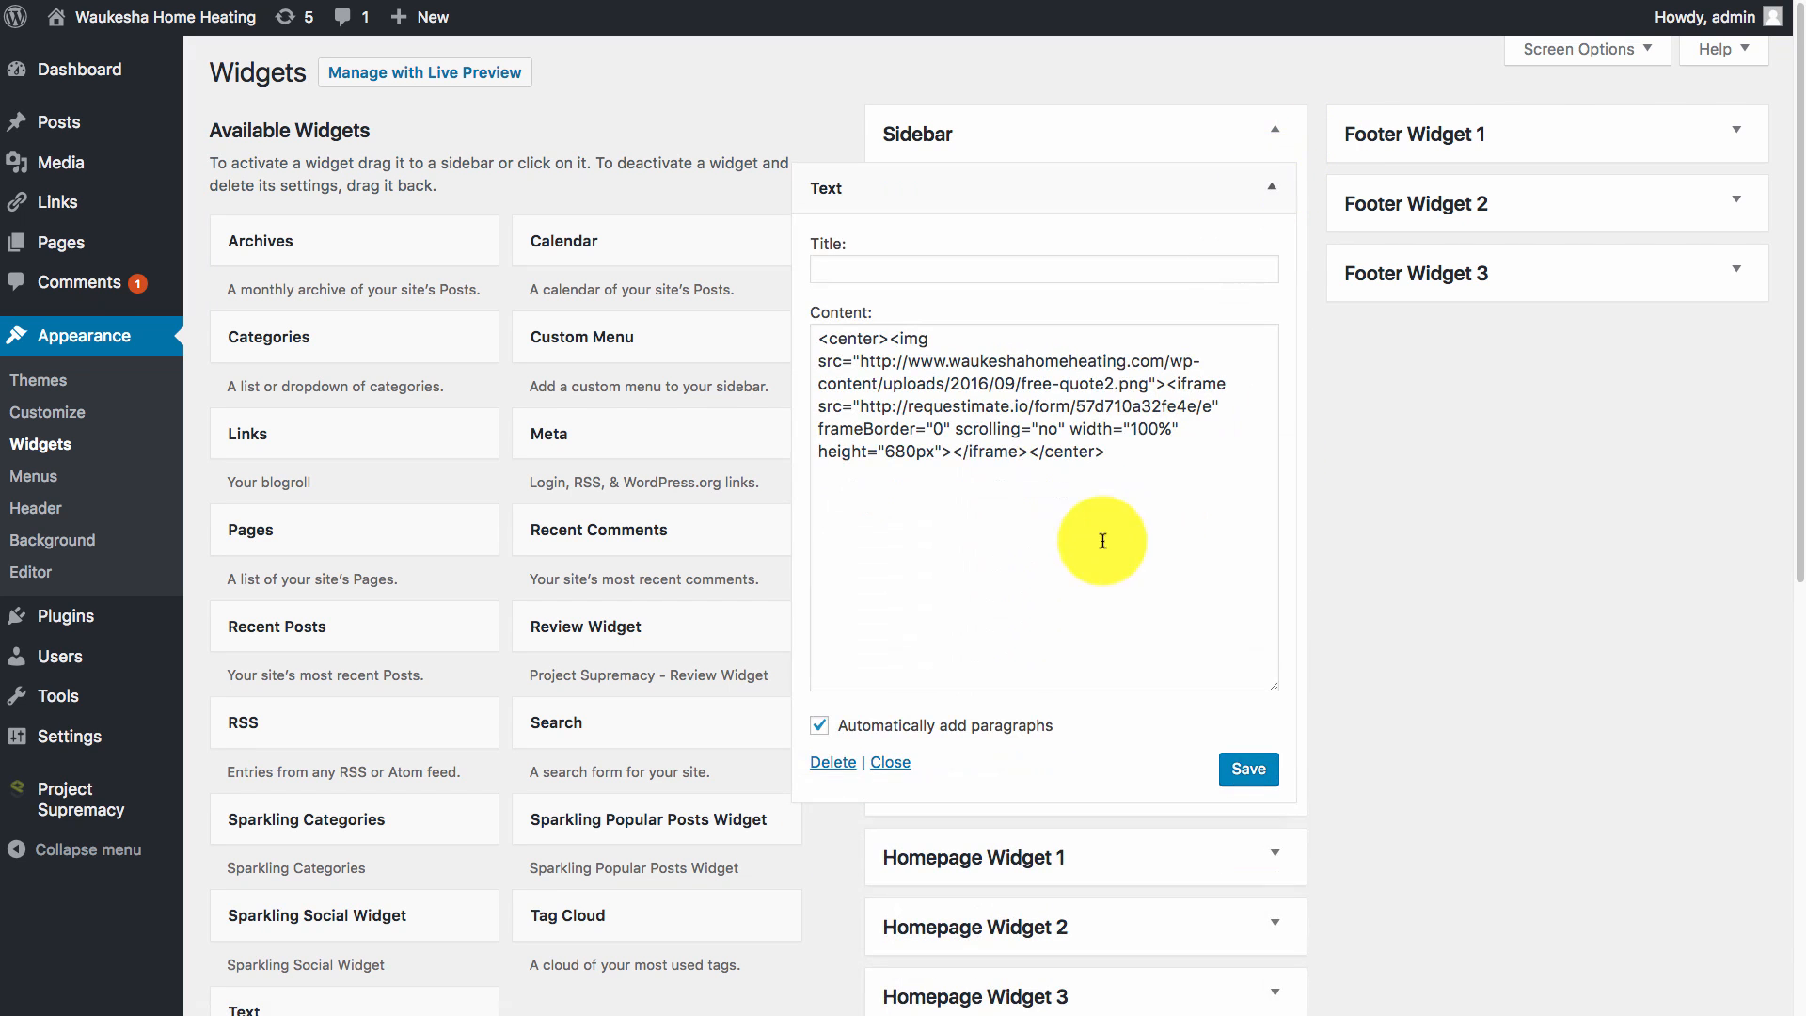
{"action": "left_click", "coordinate": [1190, 386]}
{"action": "left_click_drag", "start_coordinate": [1190, 386], "coordinate": [1209, 464]}
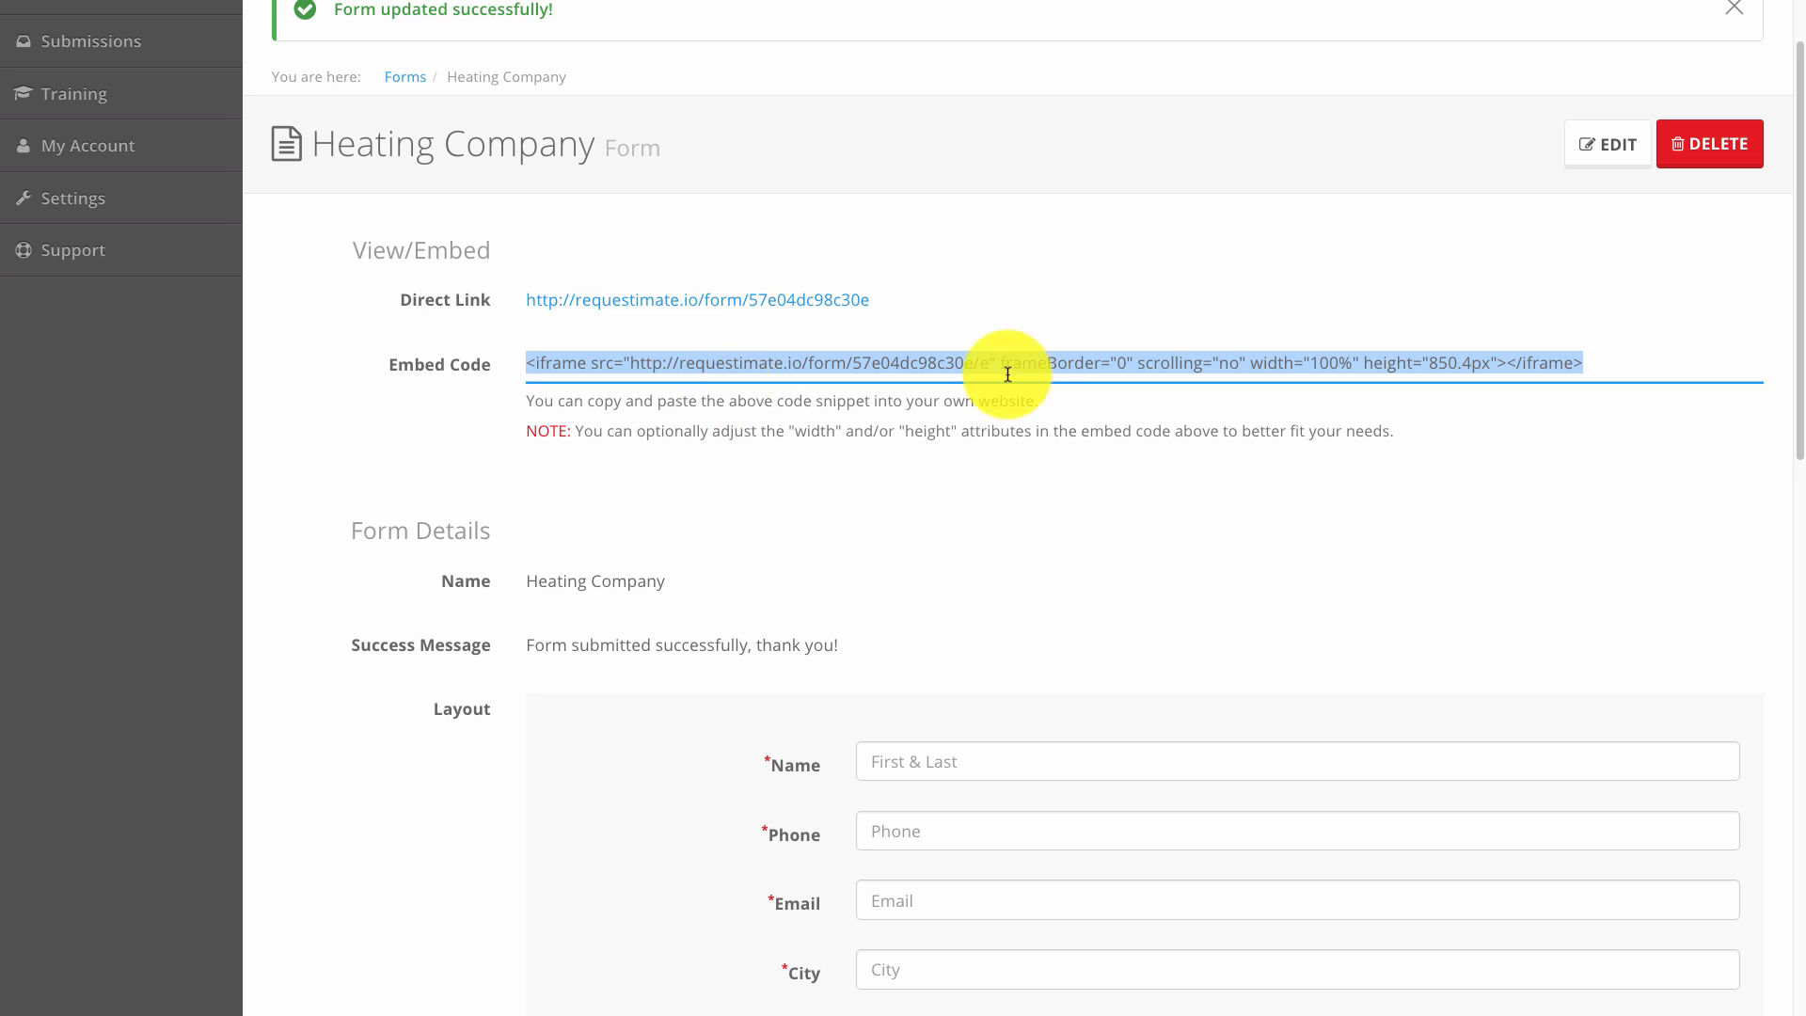
{"action": "left_click", "coordinate": [1007, 366]}
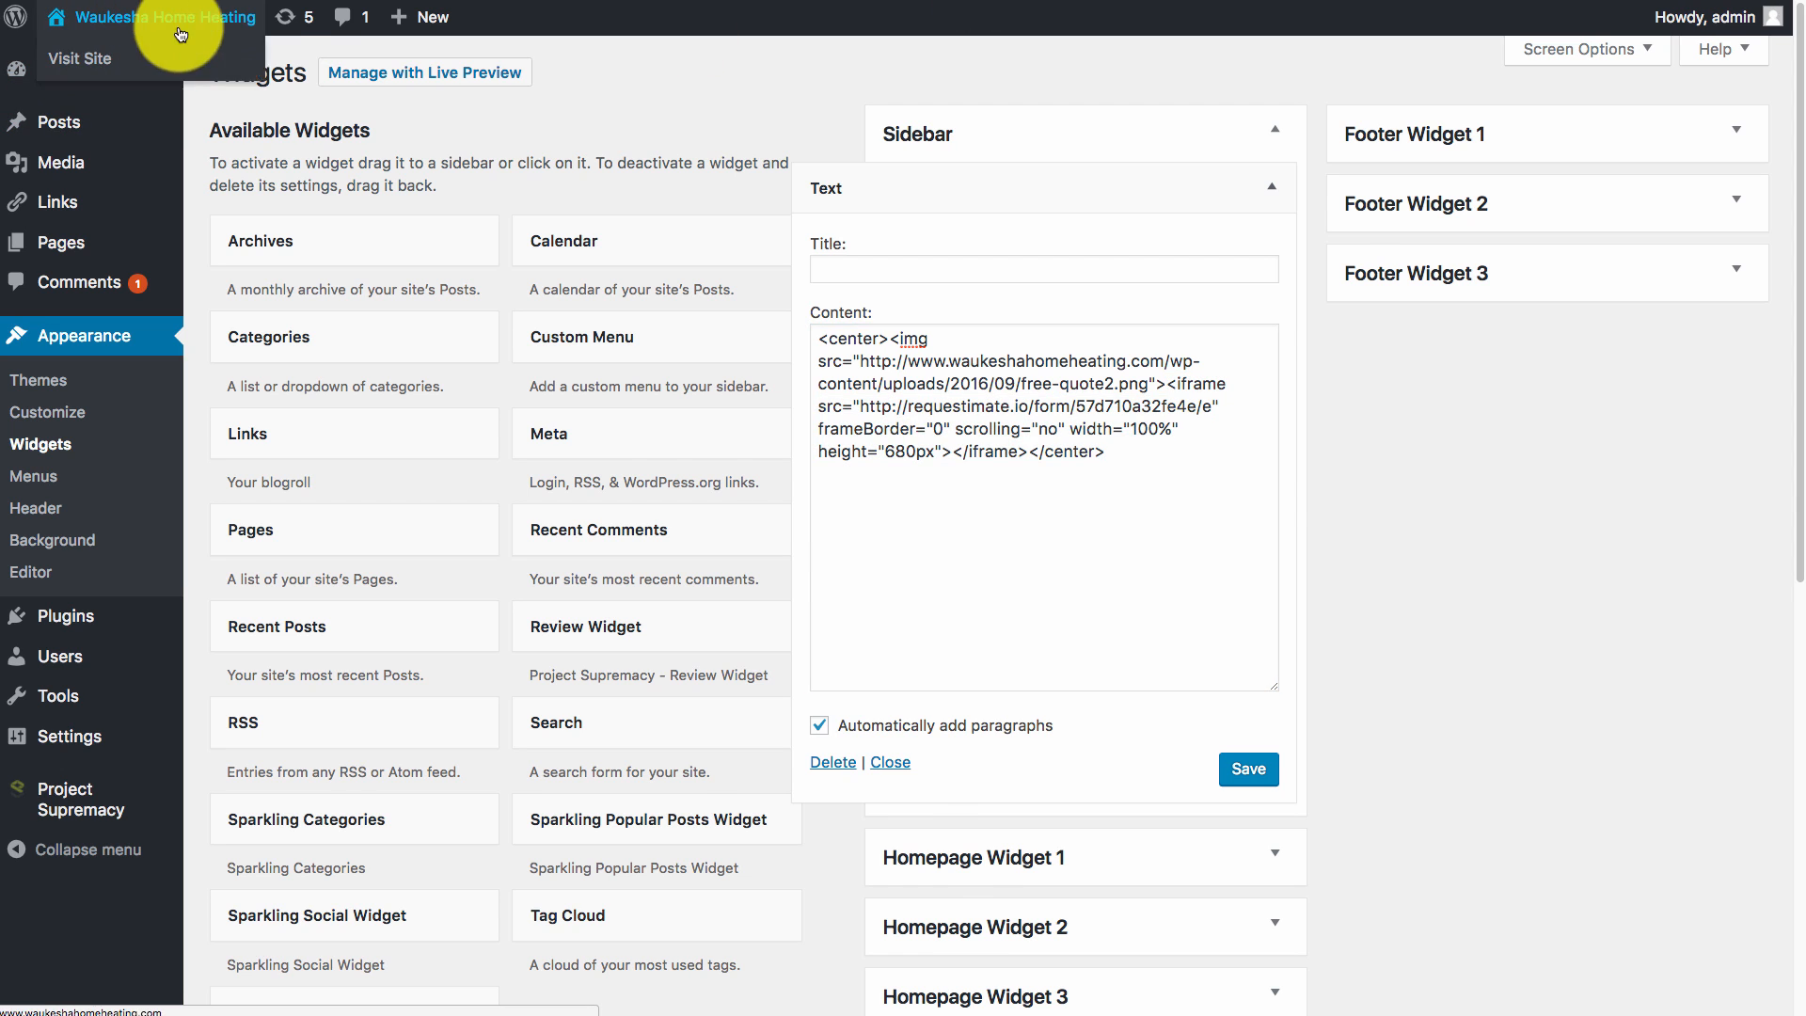
{"action": "left_click", "coordinate": [52, 56]}
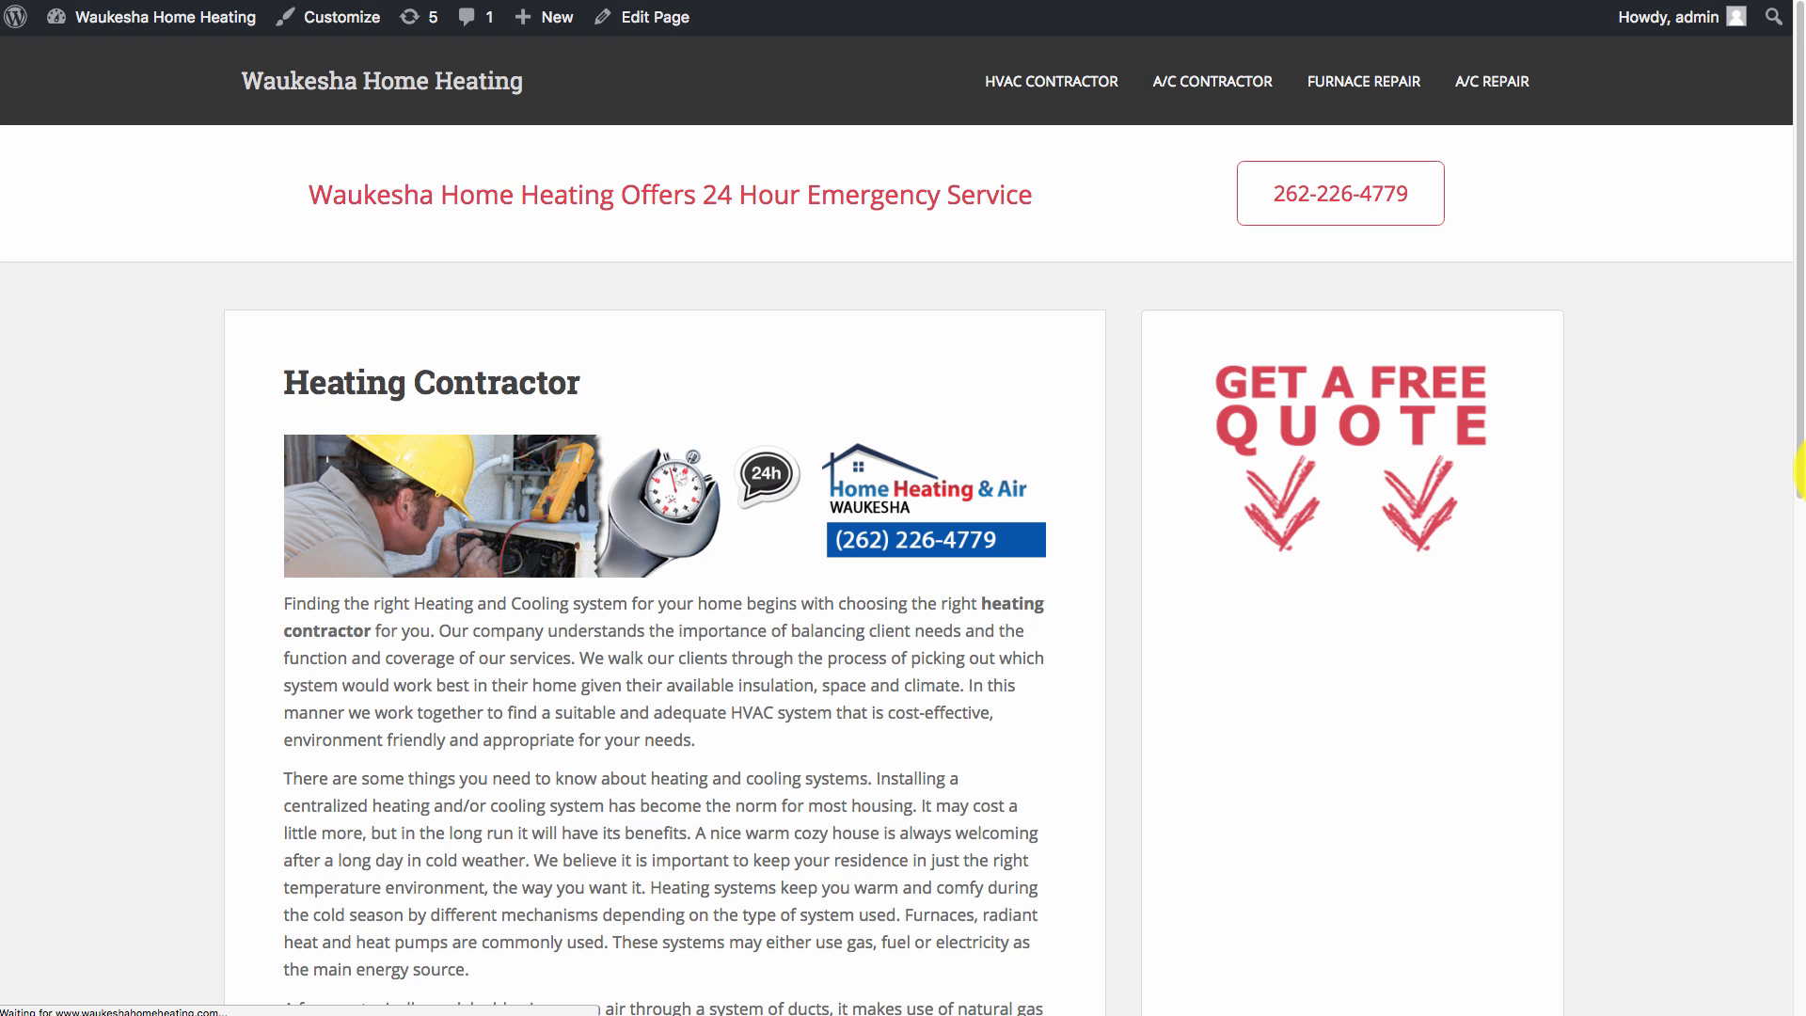
{"action": "scroll", "coordinate": [1486, 536], "scroll_direction": "down", "scroll_amount": 2}
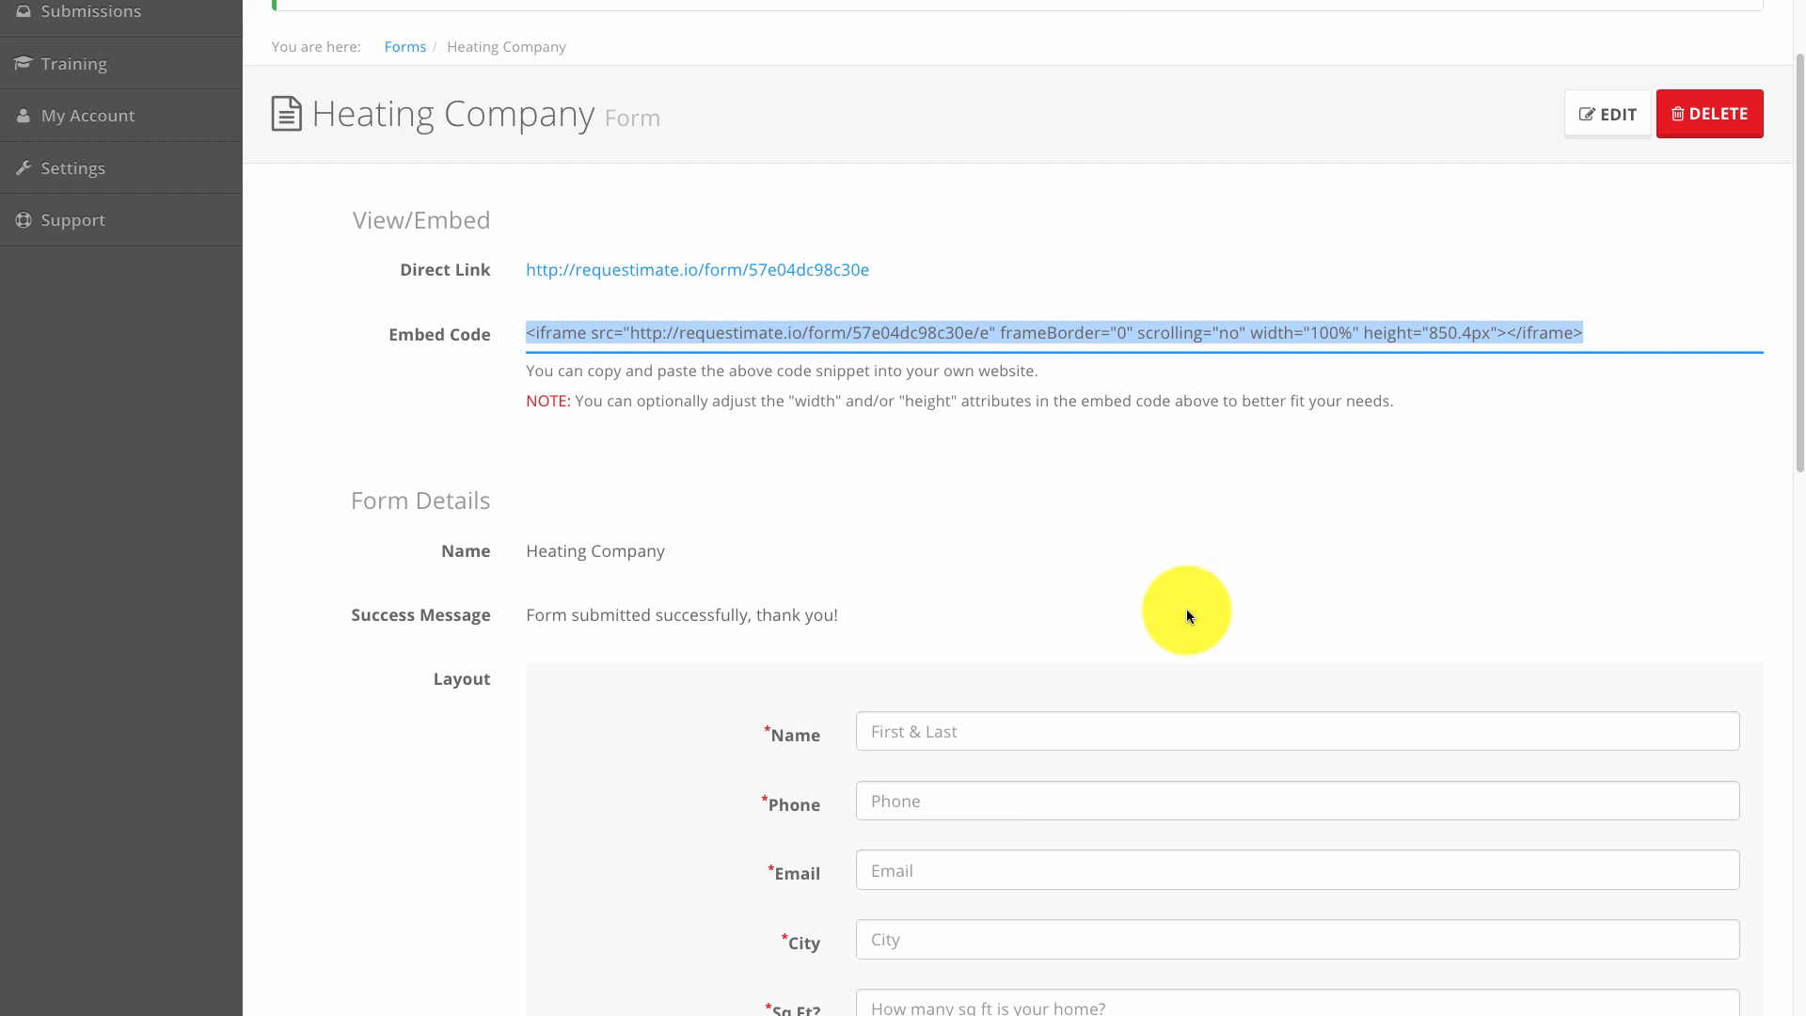
{"action": "scroll", "coordinate": [1035, 707], "scroll_direction": "down", "scroll_amount": 2}
{"action": "scroll", "coordinate": [915, 608], "scroll_direction": "up", "scroll_amount": 2}
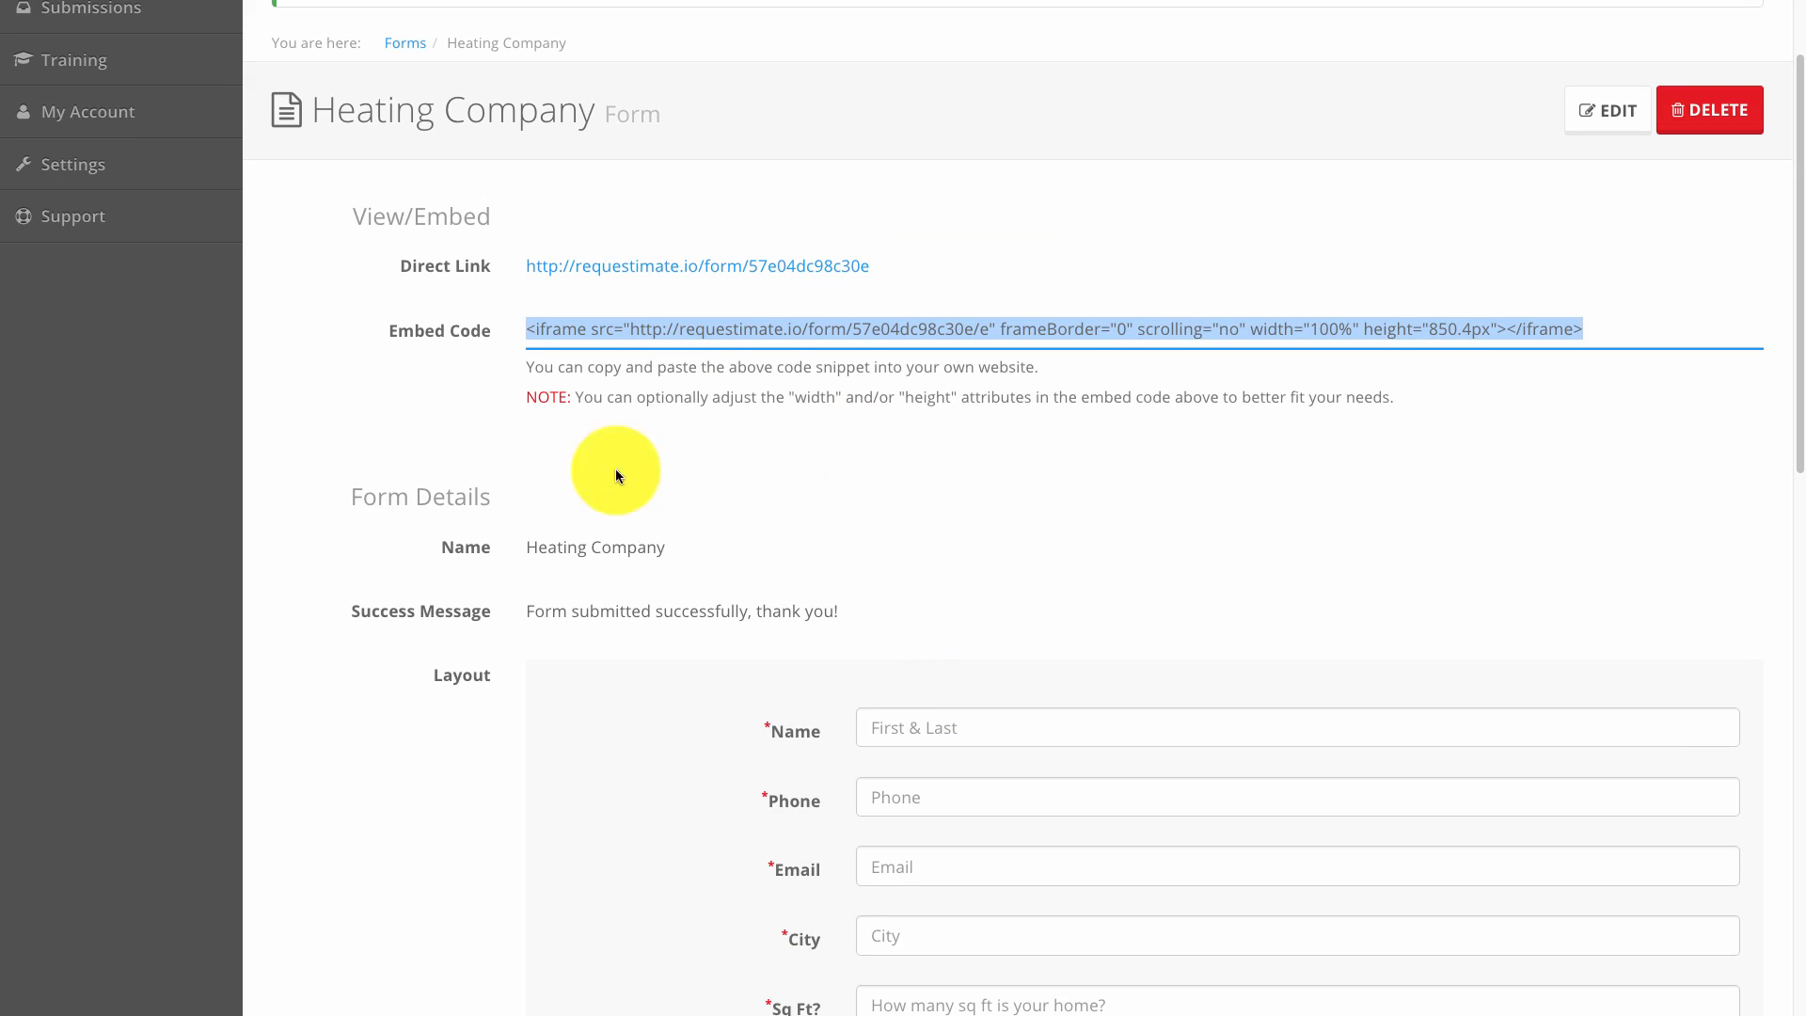
{"action": "scroll", "coordinate": [1258, 693], "scroll_direction": "down", "scroll_amount": 2}
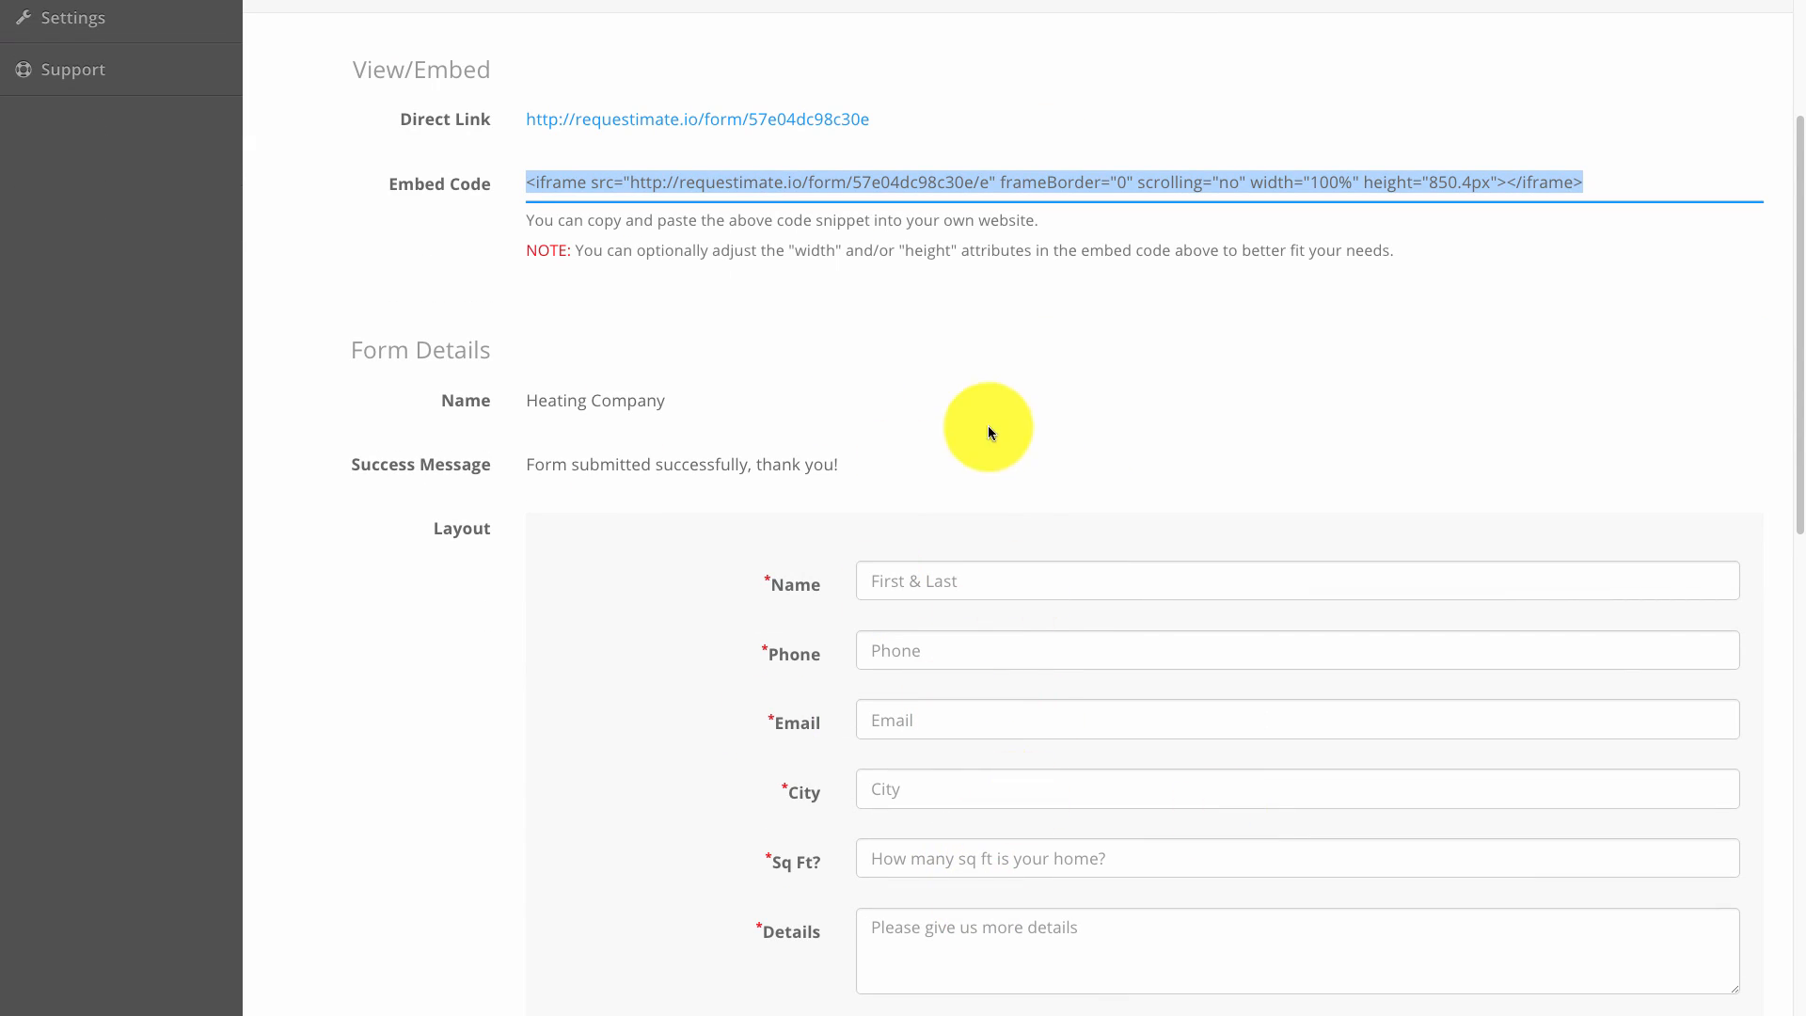
{"action": "left_click", "coordinate": [1176, 0]}
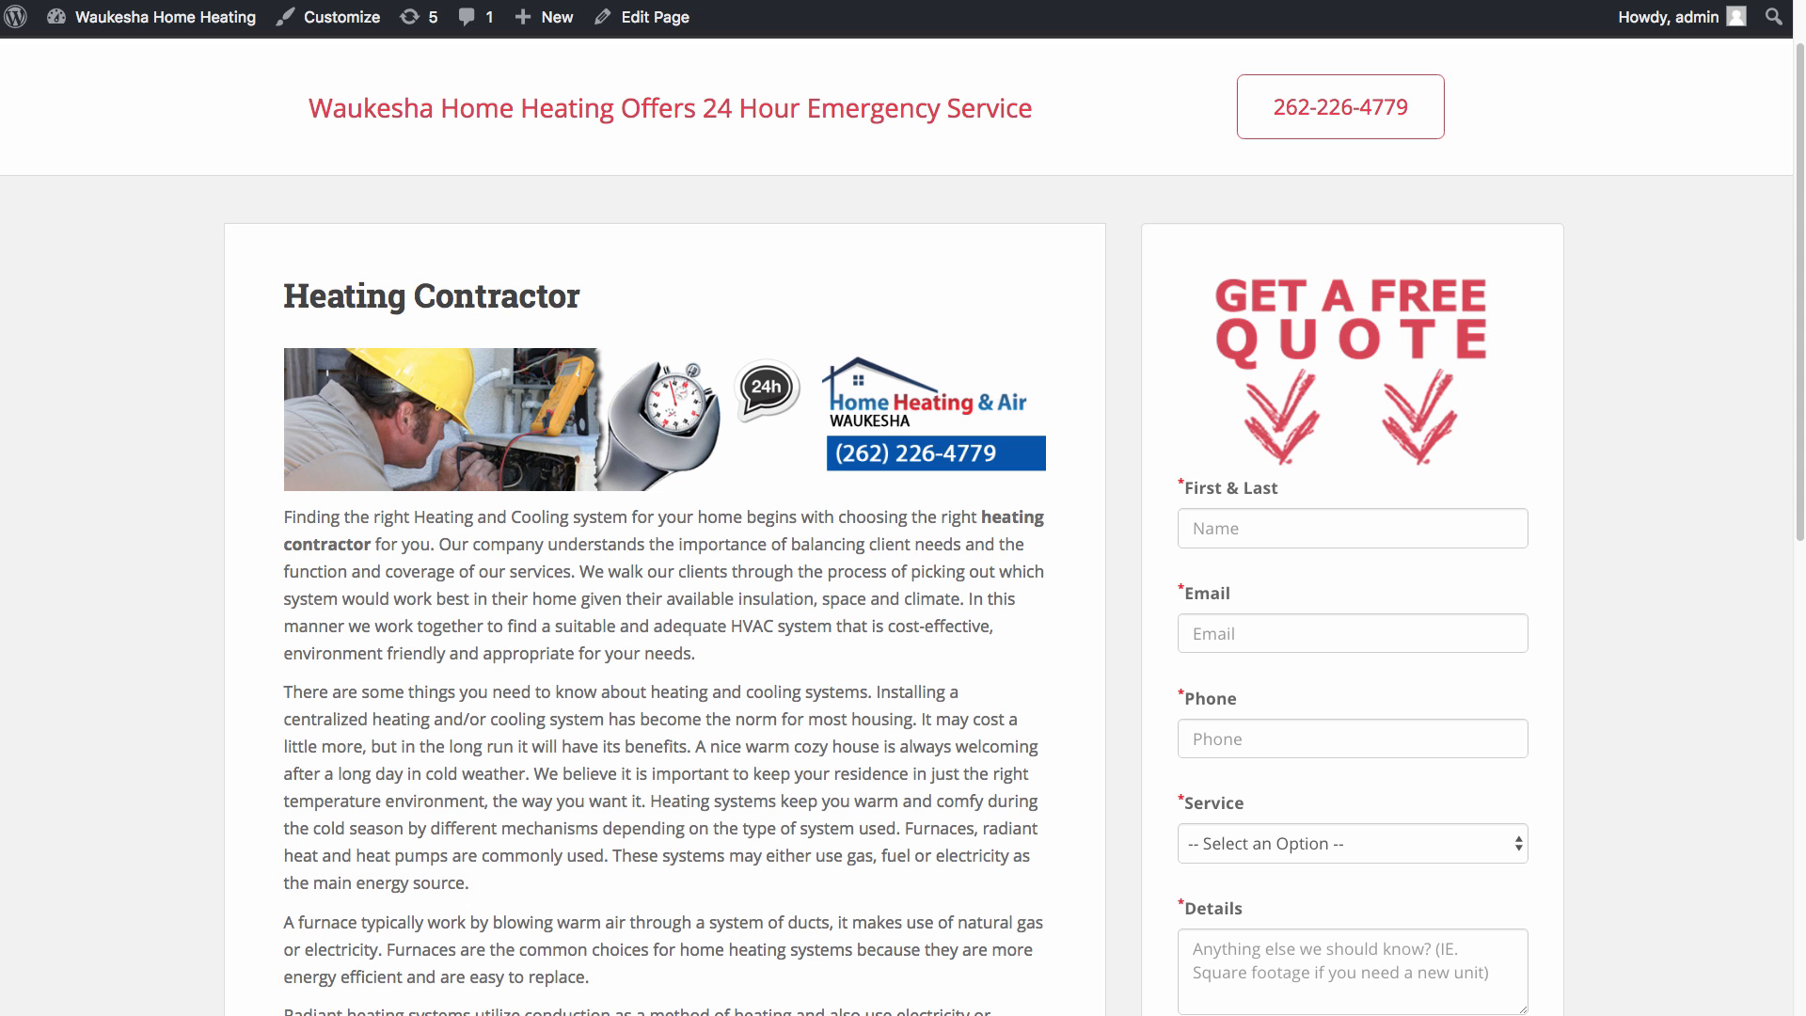
{"action": "scroll", "coordinate": [1006, 568], "scroll_direction": "up", "scroll_amount": 2}
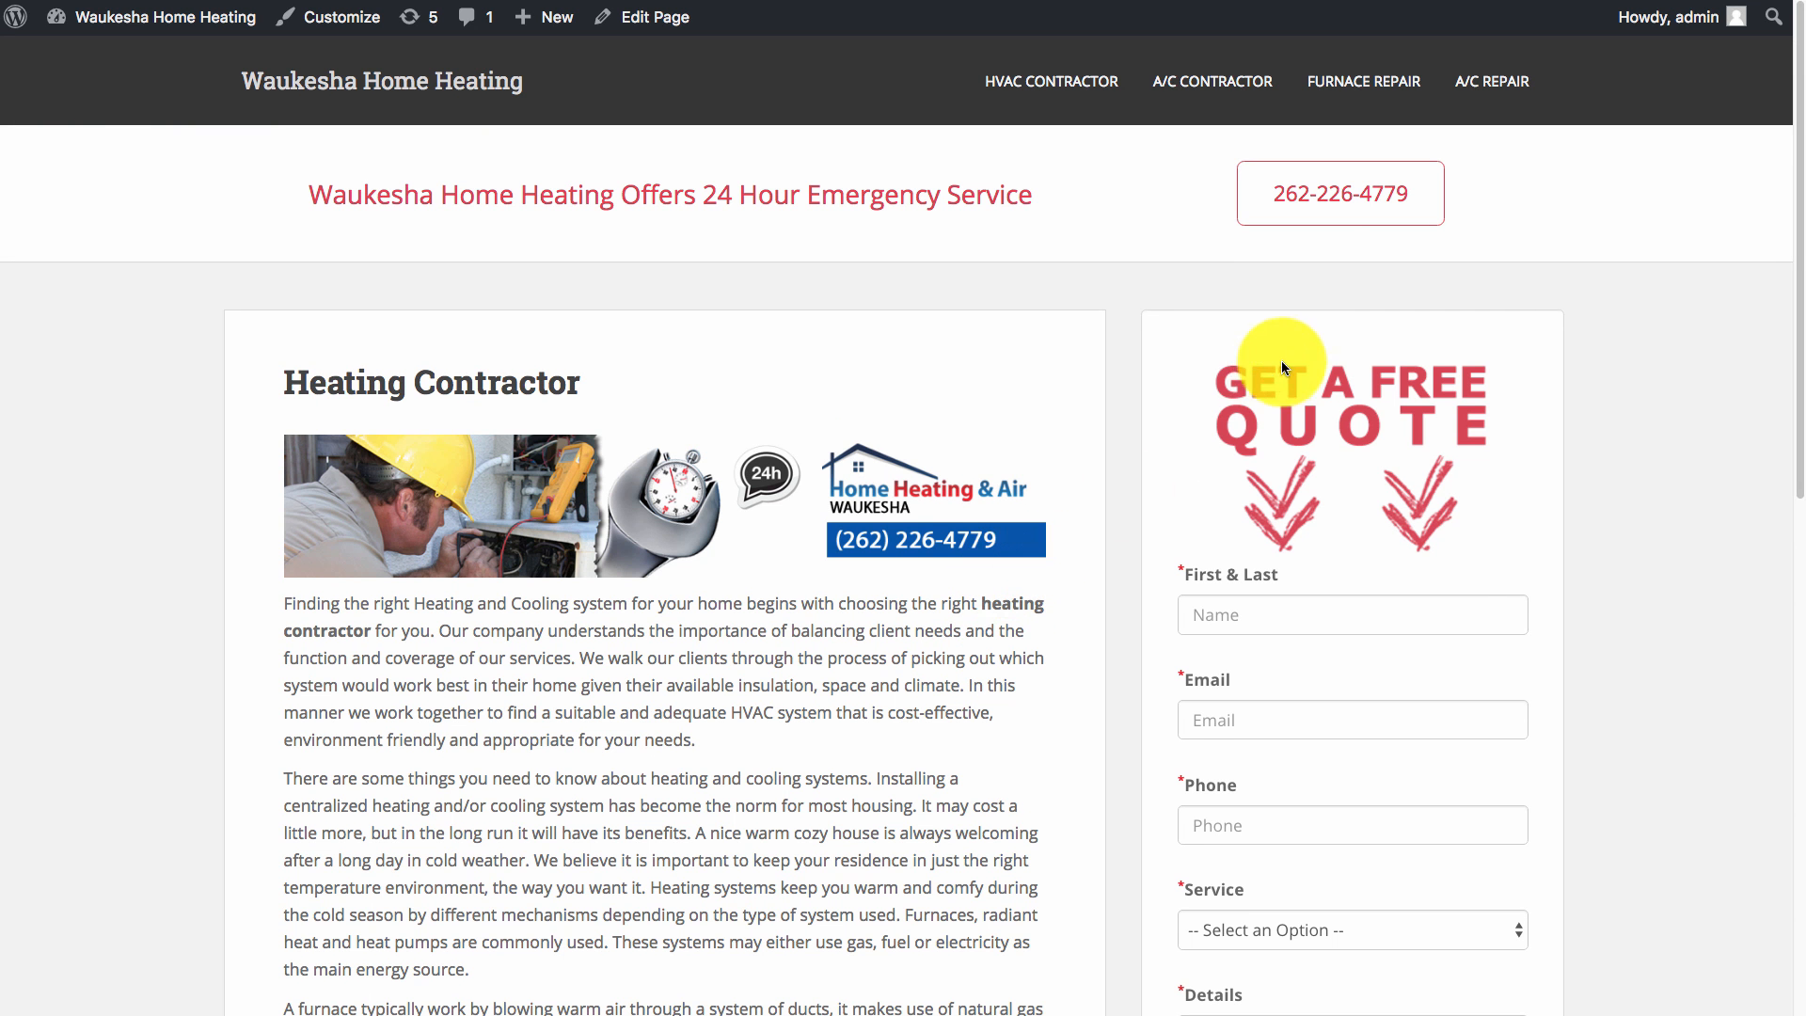
{"action": "scroll", "coordinate": [1476, 818], "scroll_direction": "down", "scroll_amount": 6}
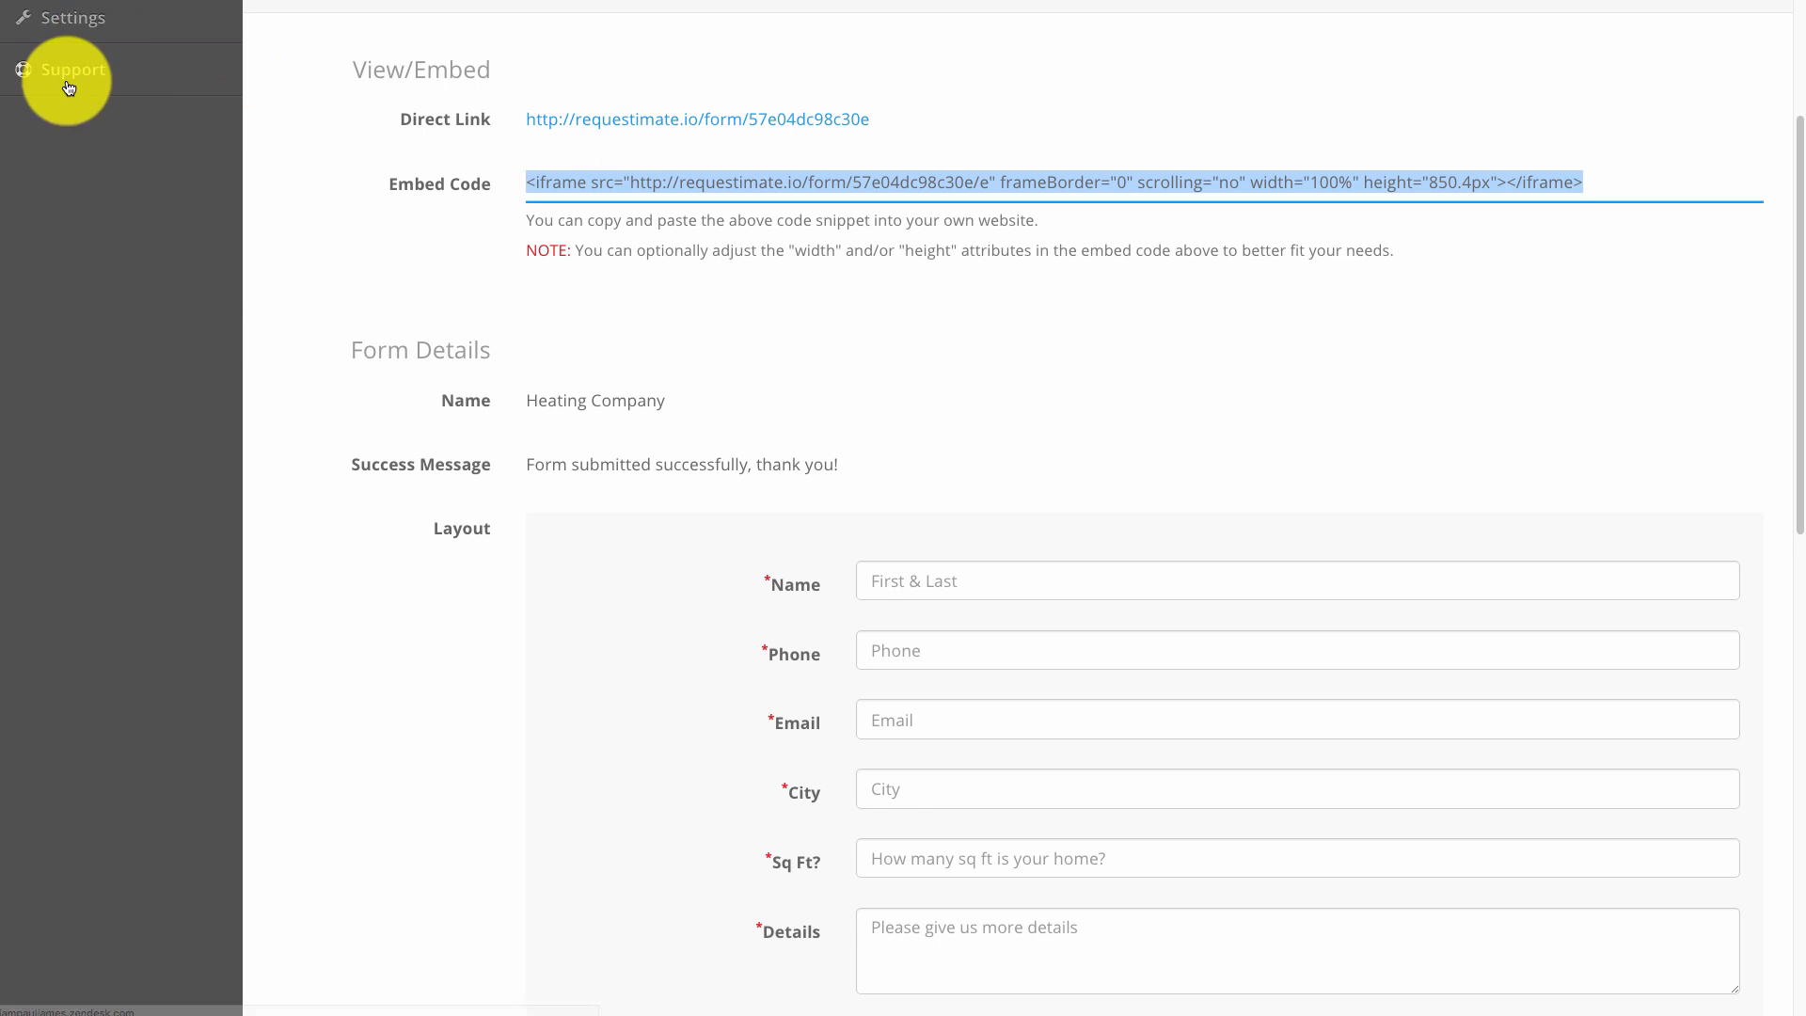
{"action": "scroll", "coordinate": [75, 94], "scroll_direction": "up", "scroll_amount": 2}
{"action": "left_click", "coordinate": [87, 79]}
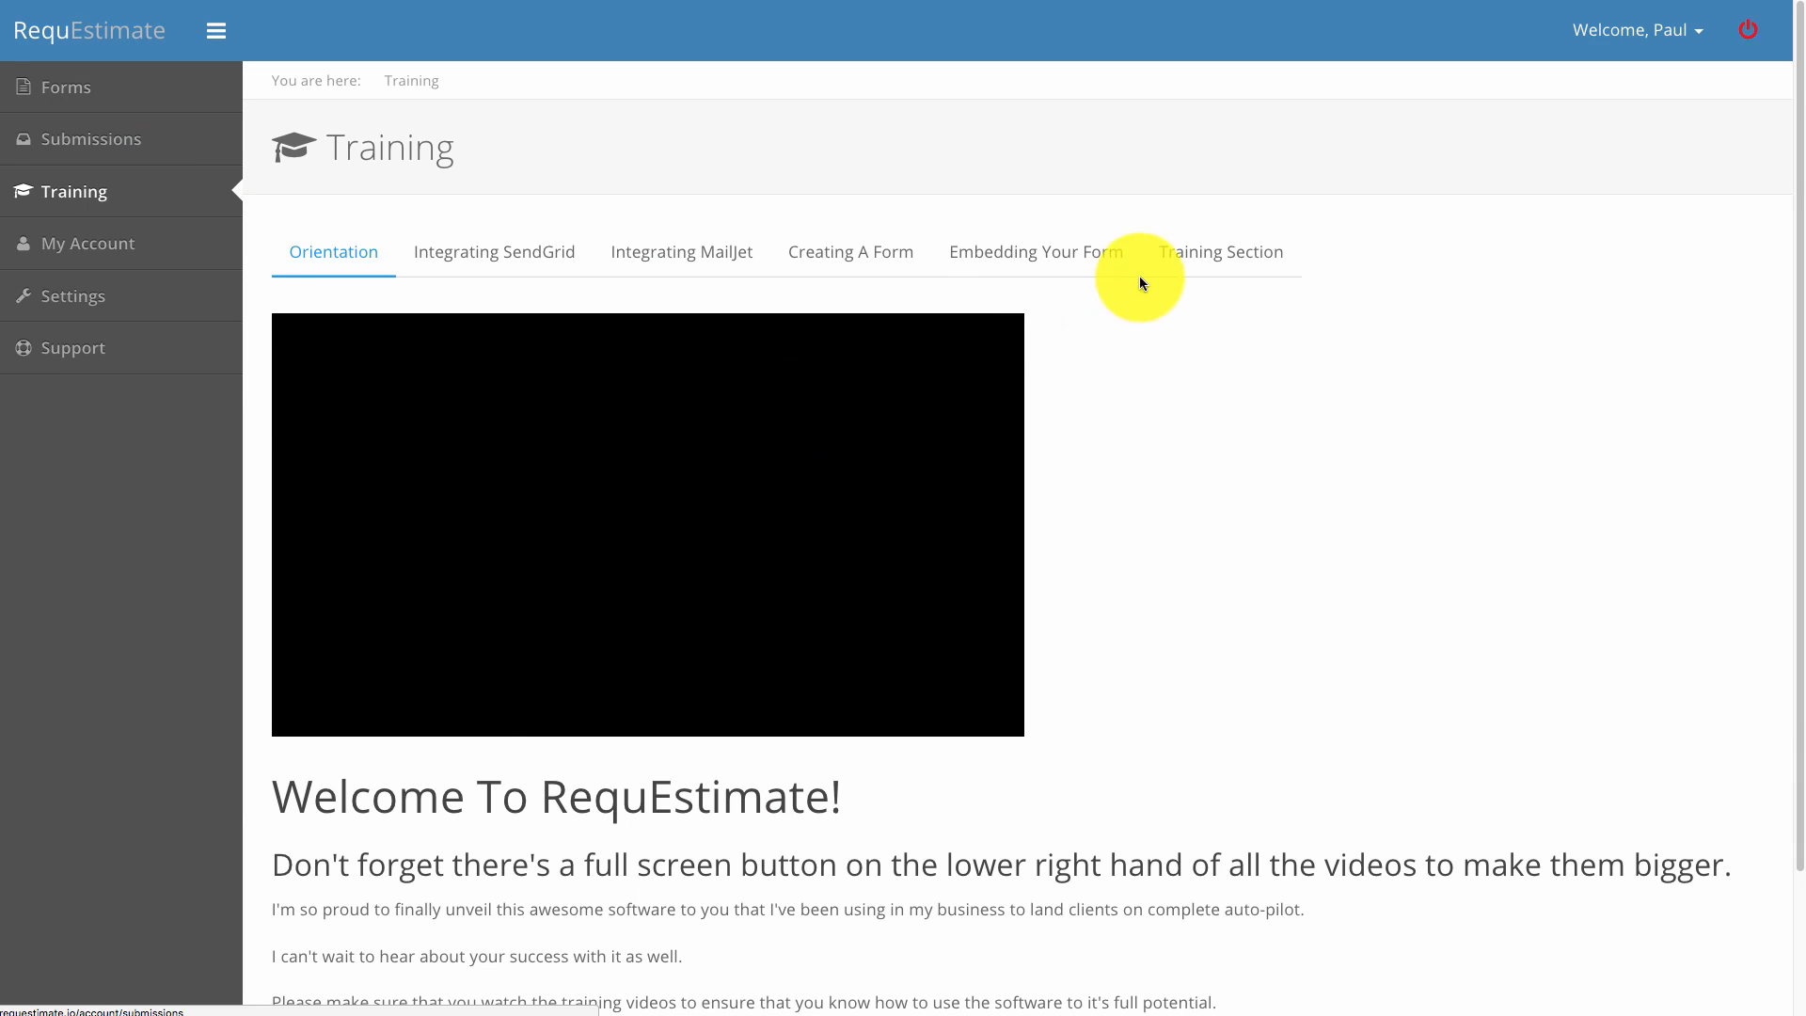
{"action": "left_click", "coordinate": [512, 251]}
{"action": "left_click", "coordinate": [764, 251]}
{"action": "left_click", "coordinate": [892, 253]}
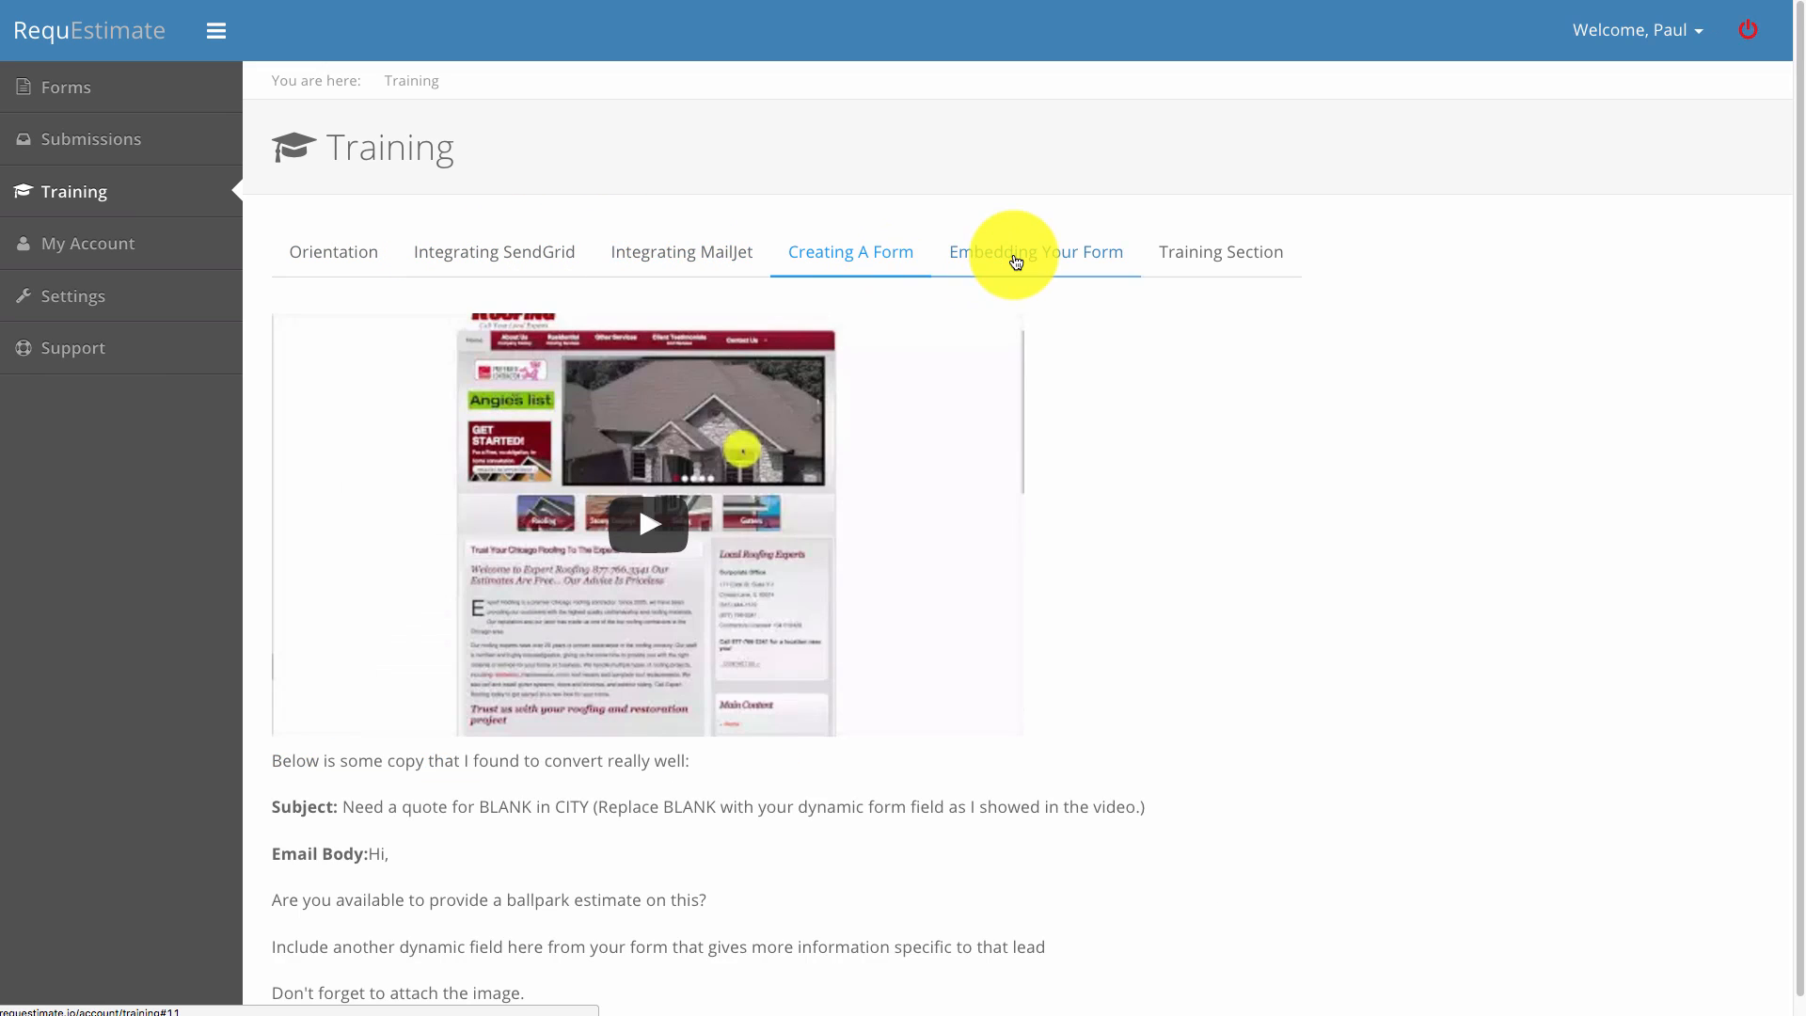
{"action": "left_click", "coordinate": [1014, 253]}
{"action": "left_click", "coordinate": [1215, 258]}
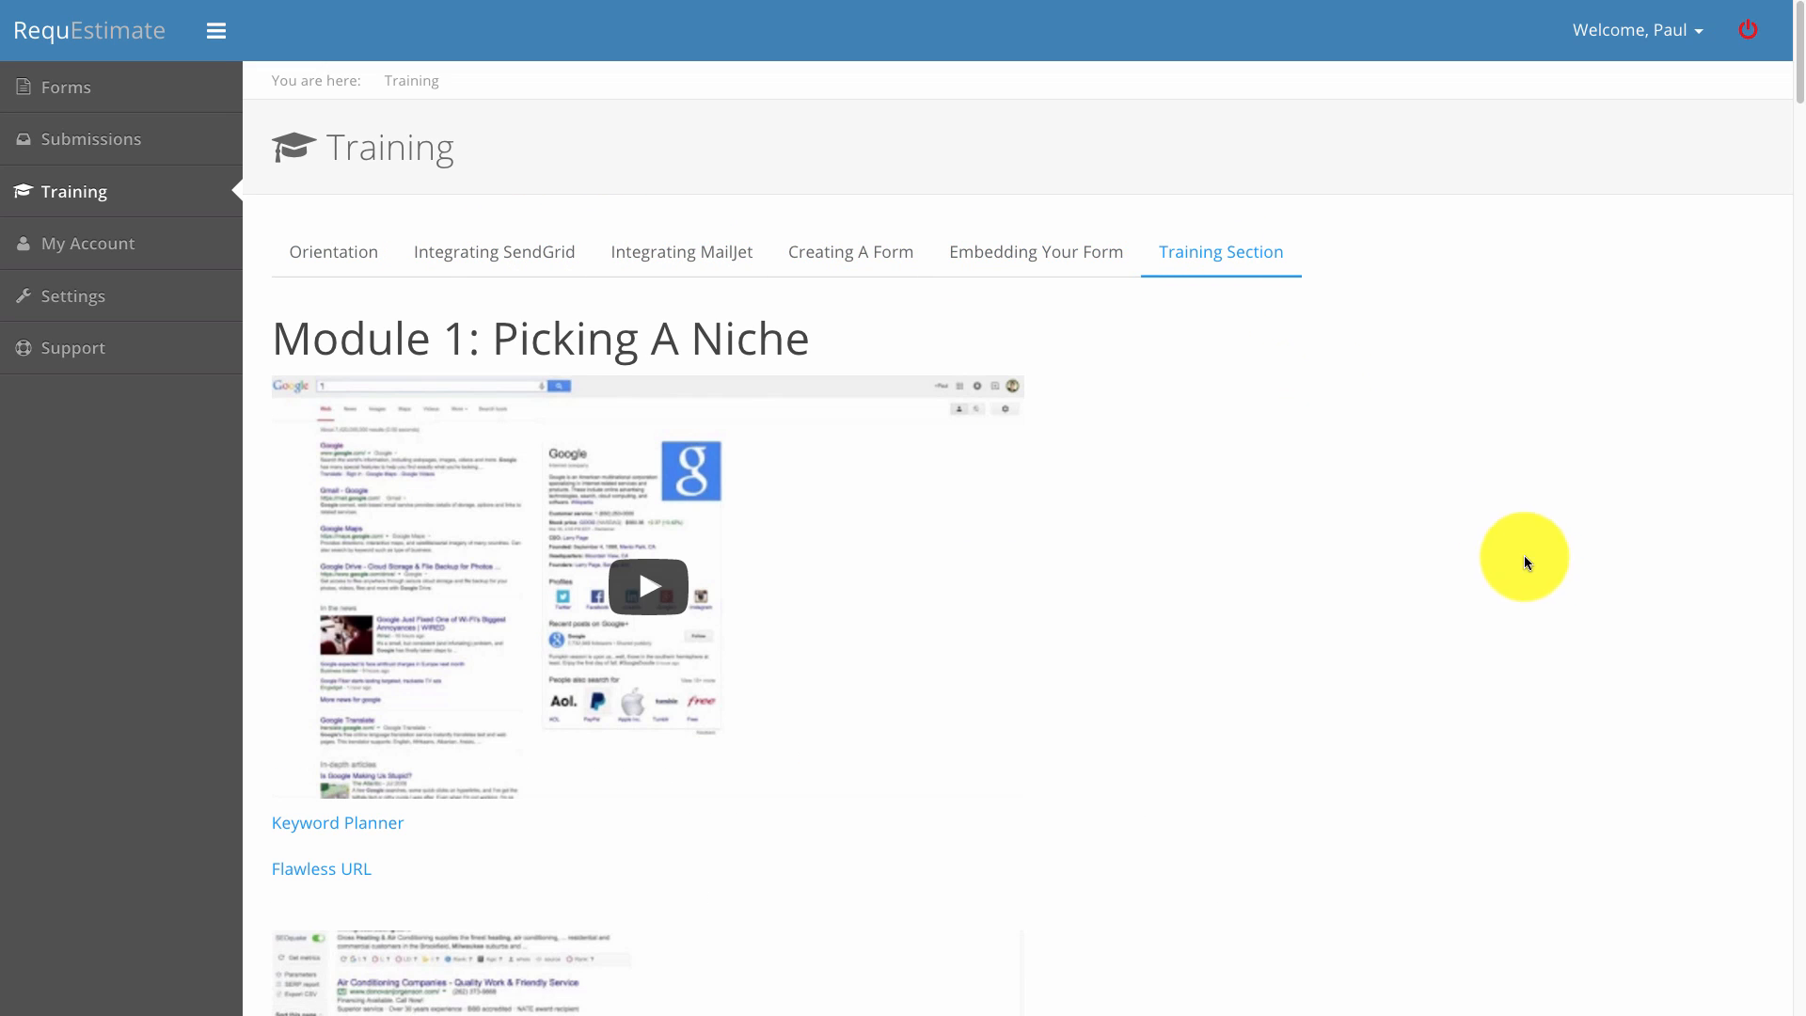
{"action": "scroll", "coordinate": [1531, 559], "scroll_direction": "down", "scroll_amount": 3}
{"action": "scroll", "coordinate": [1527, 559], "scroll_direction": "down", "scroll_amount": 8}
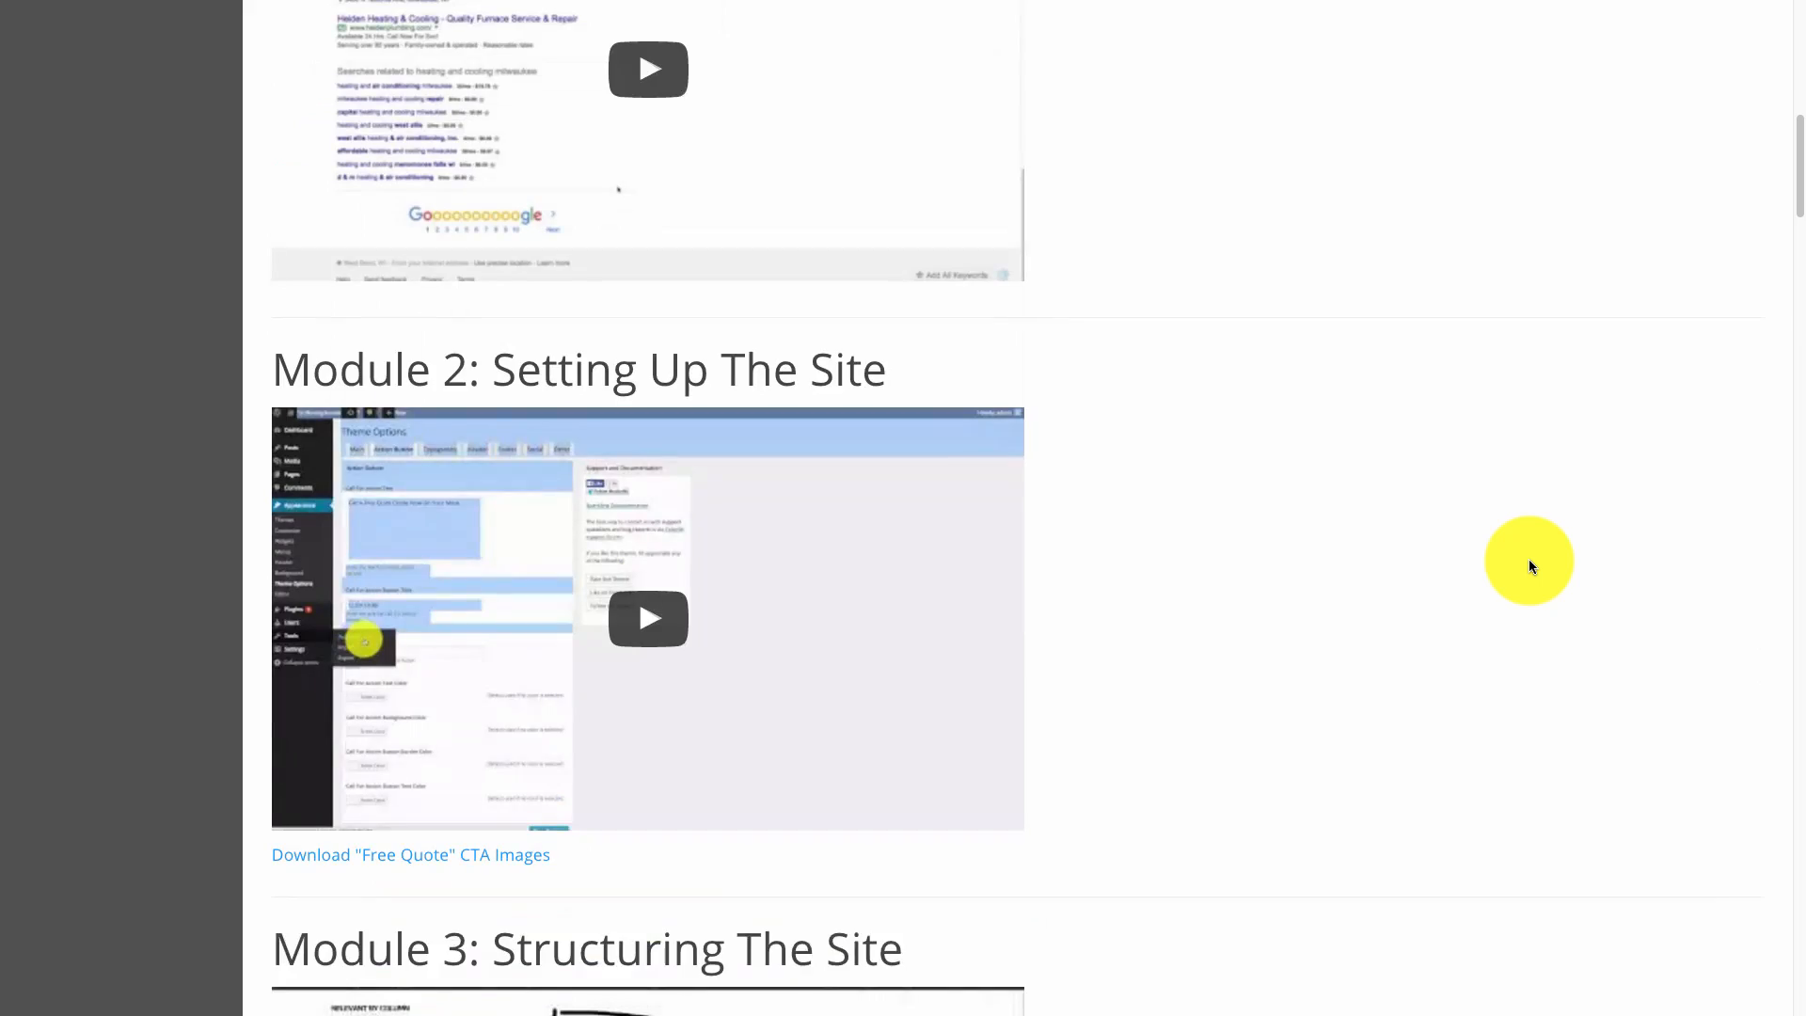
{"action": "scroll", "coordinate": [1341, 590], "scroll_direction": "up", "scroll_amount": 8}
{"action": "scroll", "coordinate": [1520, 607], "scroll_direction": "up", "scroll_amount": 4}
{"action": "scroll", "coordinate": [1512, 606], "scroll_direction": "down", "scroll_amount": 20}
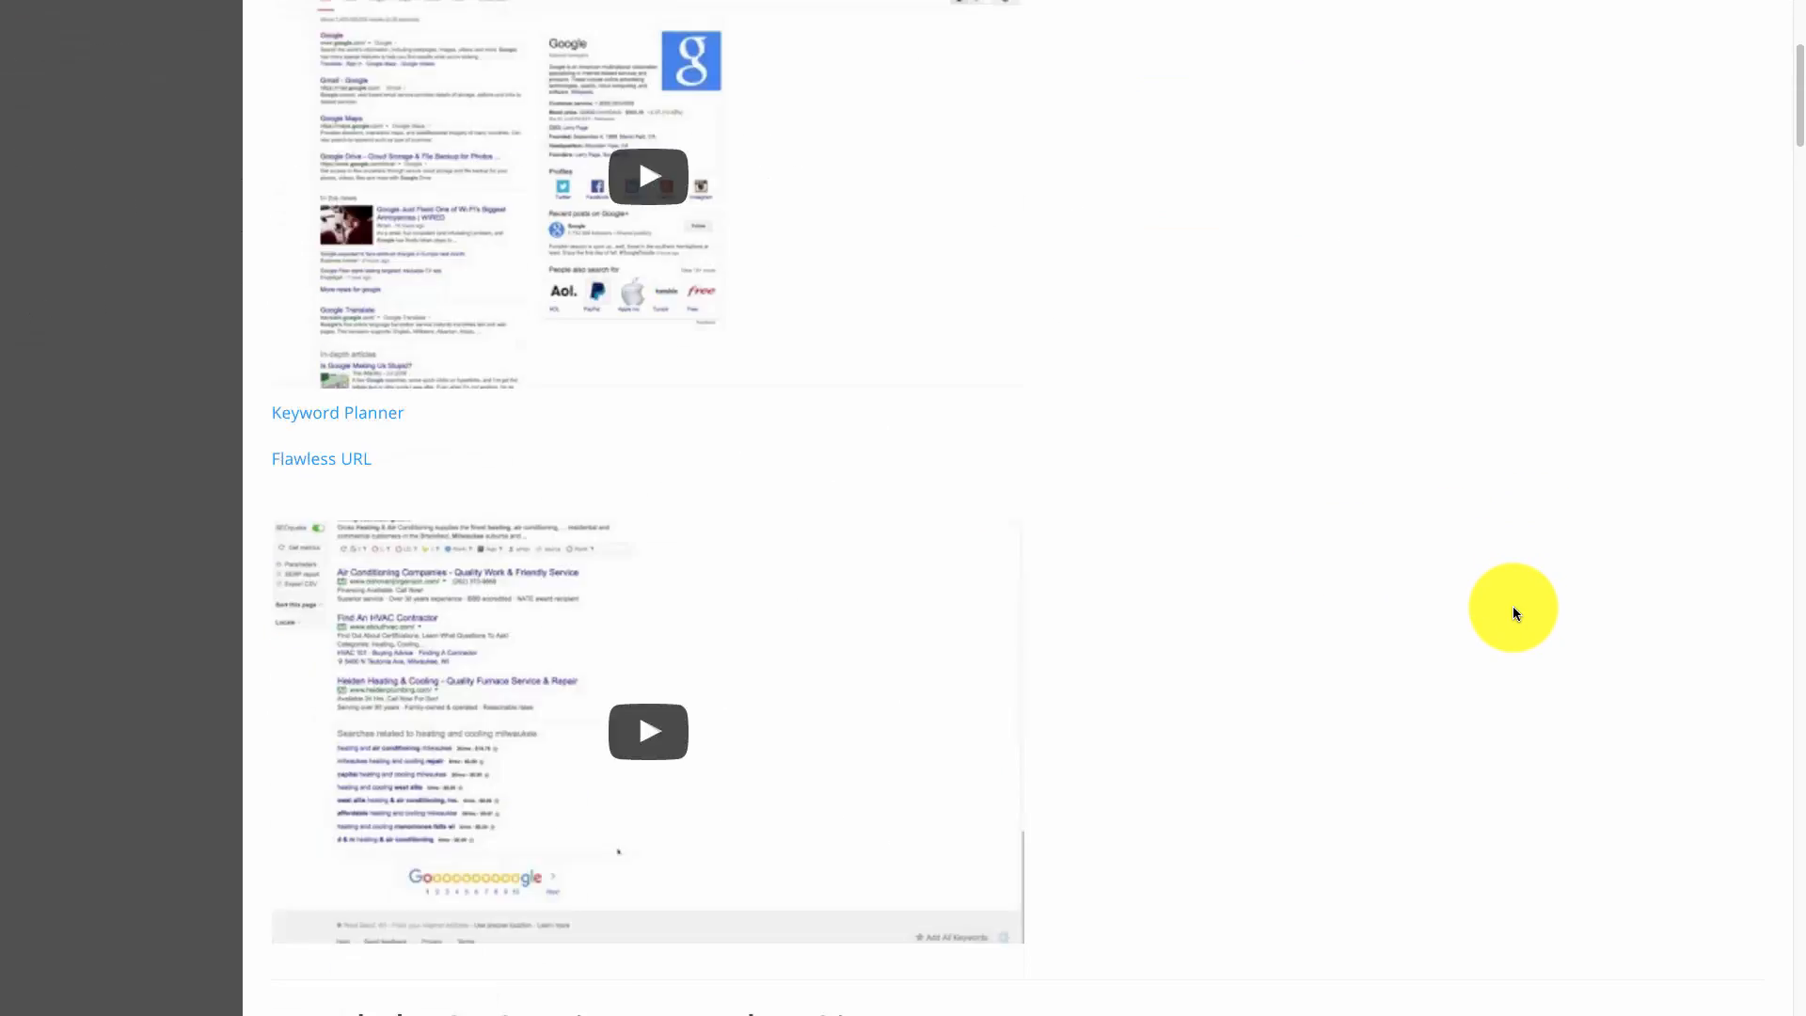
{"action": "scroll", "coordinate": [1509, 606], "scroll_direction": "down", "scroll_amount": 20}
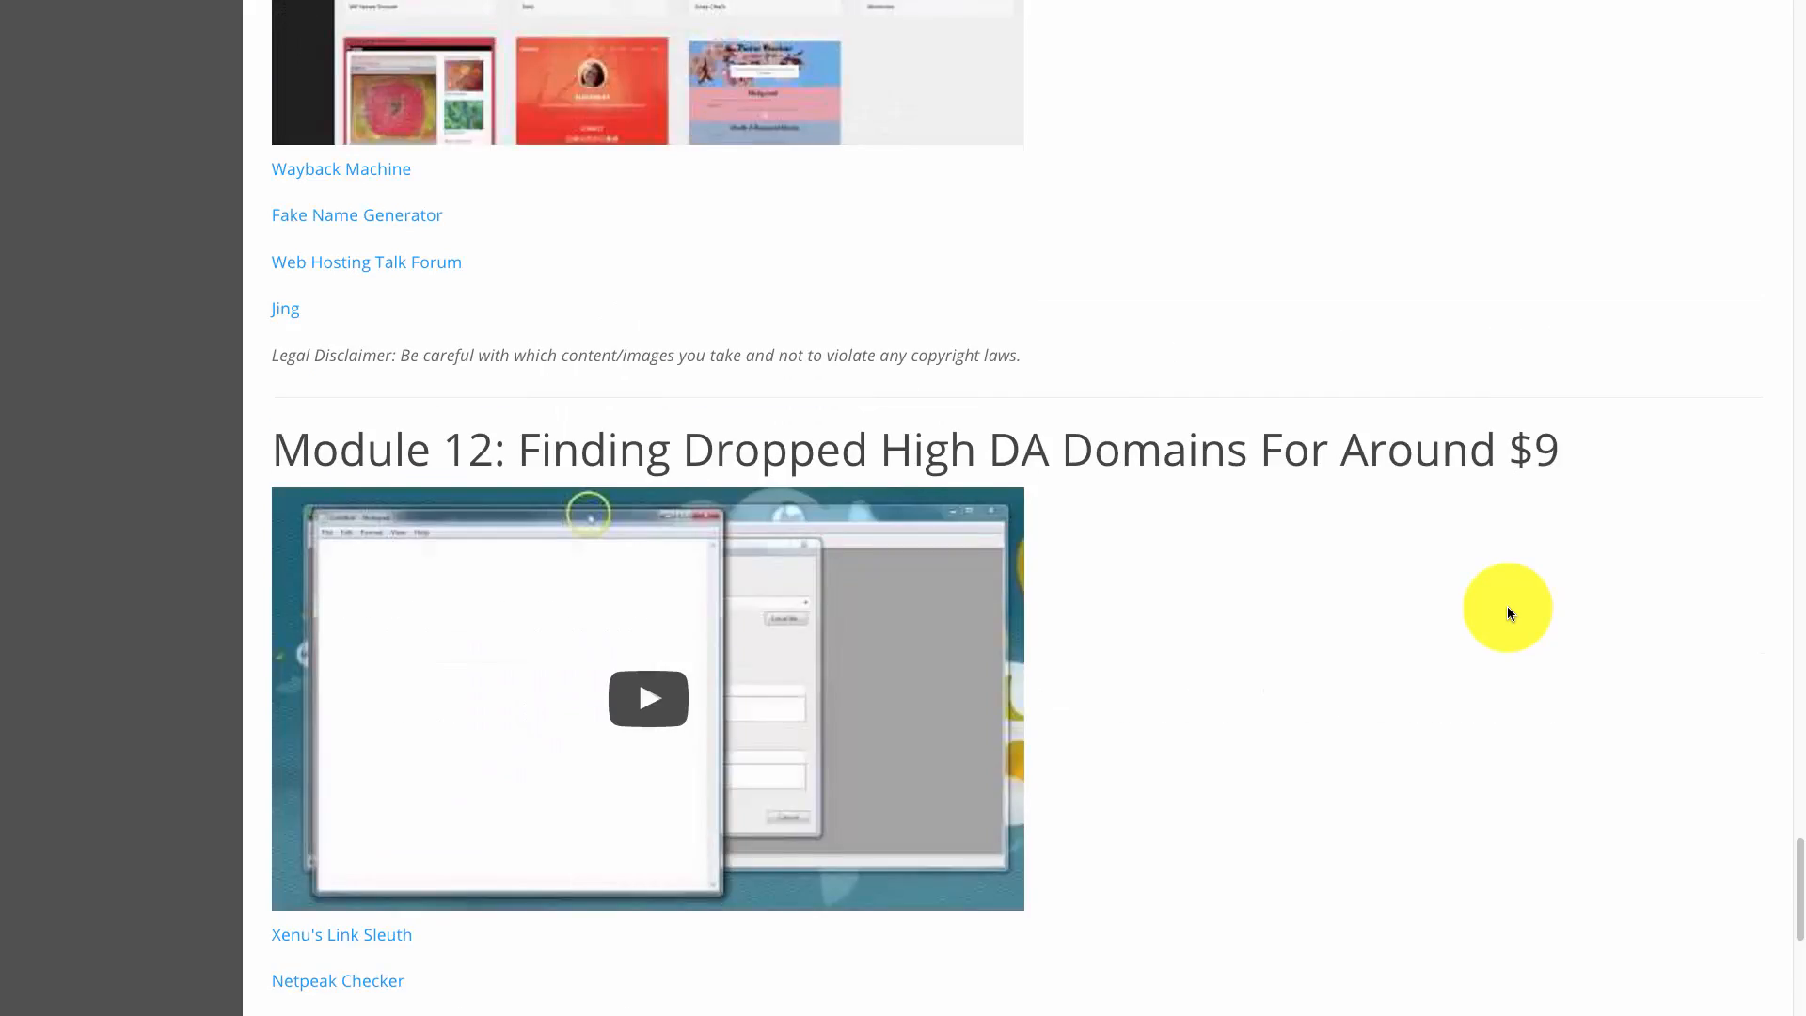
{"action": "scroll", "coordinate": [1505, 606], "scroll_direction": "up", "scroll_amount": 20}
{"action": "scroll", "coordinate": [1448, 616], "scroll_direction": "up", "scroll_amount": 10}
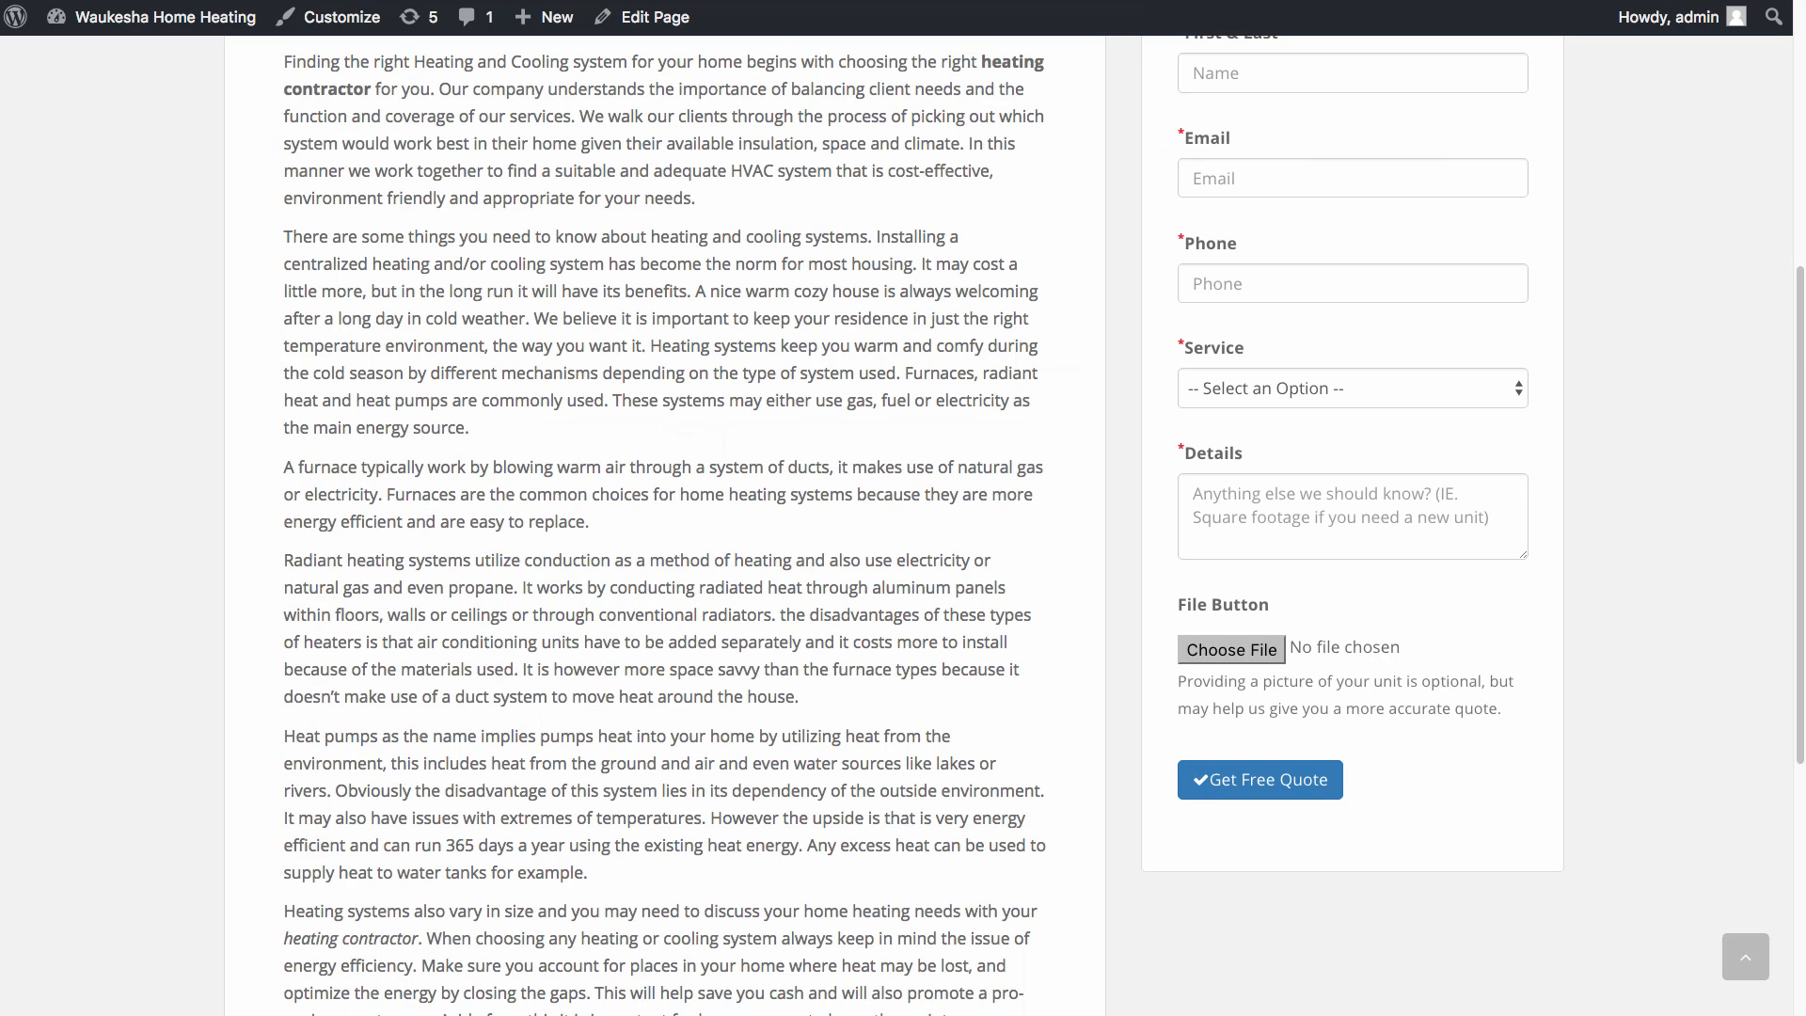
Scroll to the top of the Waukesha Home Heating page, then return to the Google results.
{"action": "scroll", "coordinate": [974, 415], "scroll_direction": "up", "scroll_amount": 6}
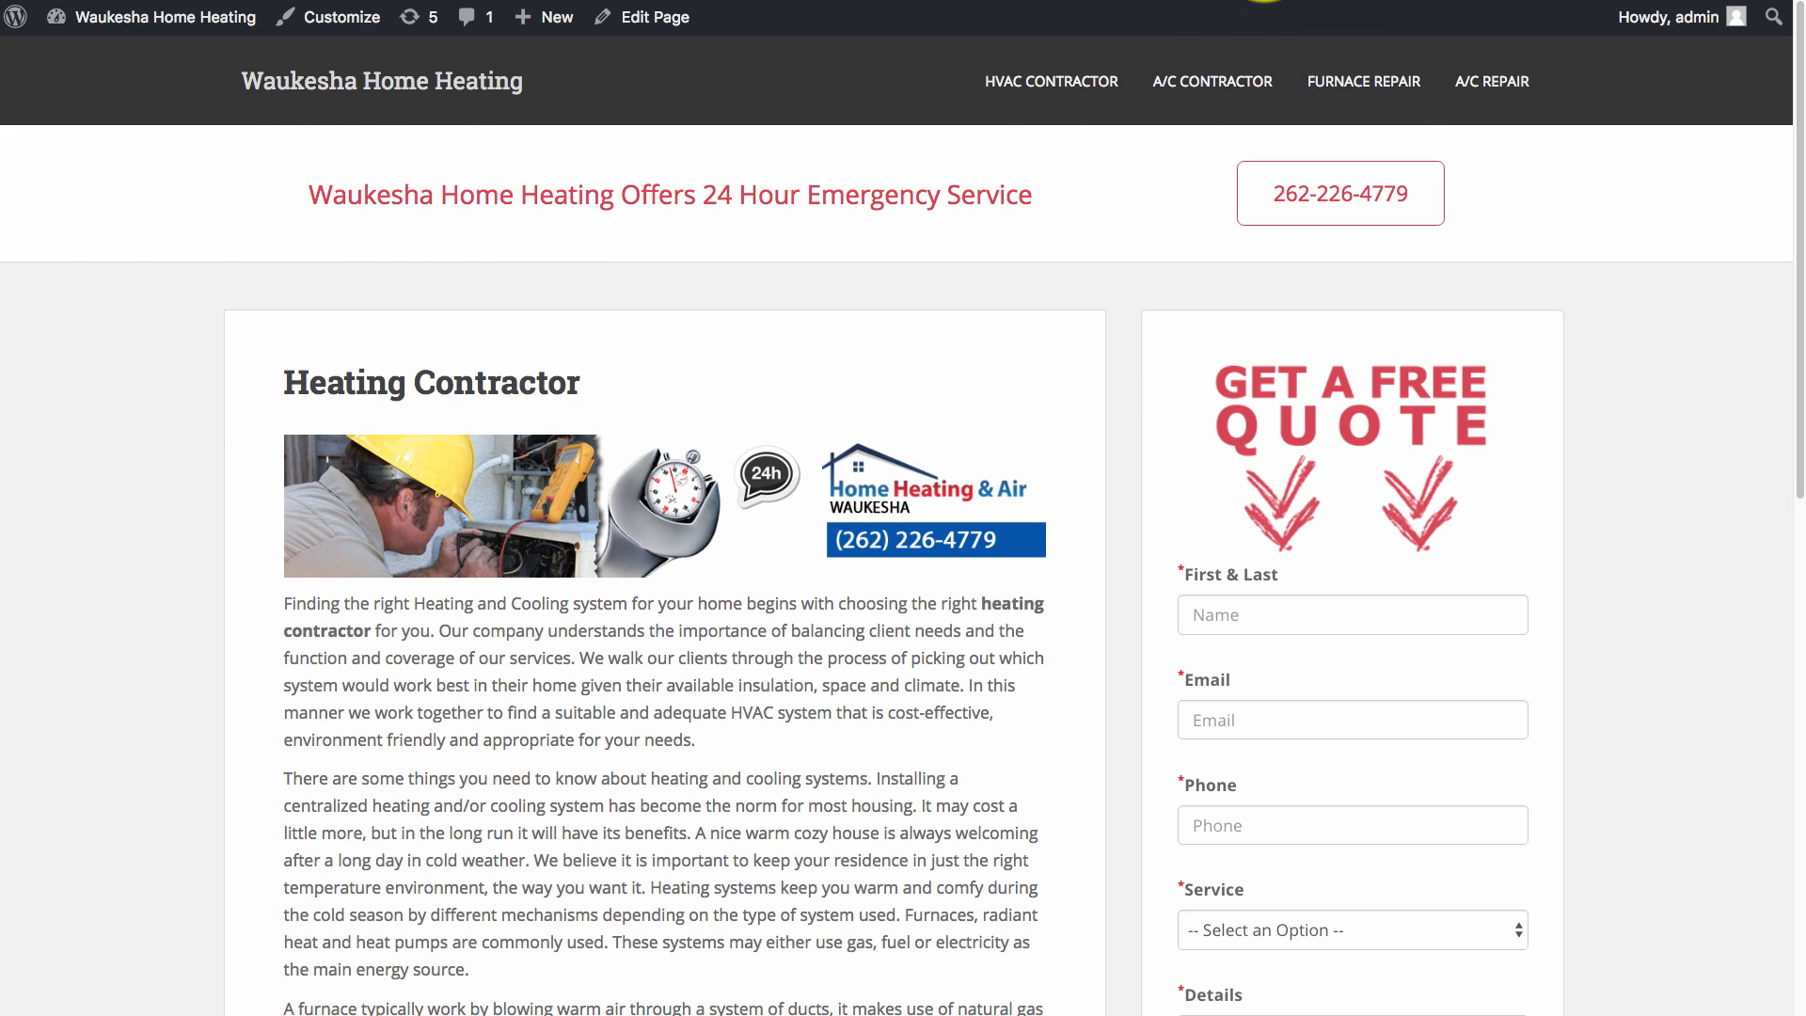
{"action": "left_click", "coordinate": [1264, 1]}
Scroll through the Google results for 'waukesha hvac contractor'.
{"action": "left_click", "coordinate": [535, 50]}
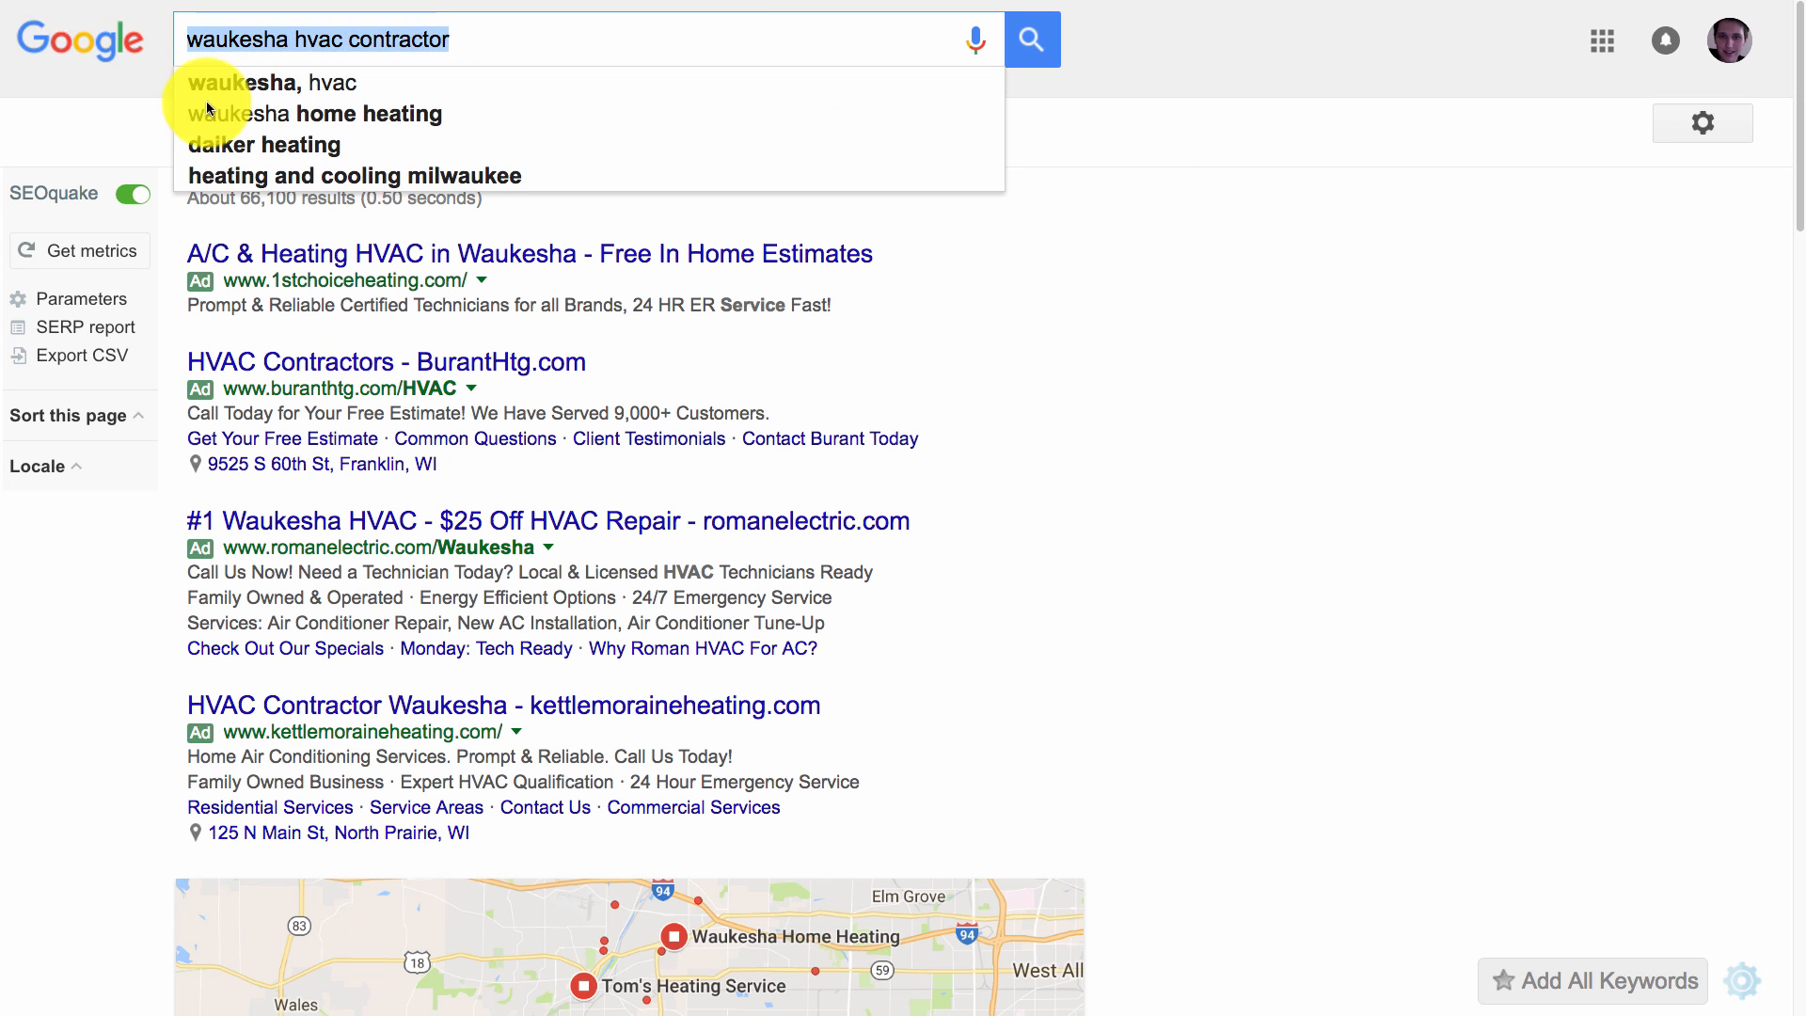
{"action": "scroll", "coordinate": [1378, 577], "scroll_direction": "down", "scroll_amount": 4}
{"action": "scroll", "coordinate": [1473, 612], "scroll_direction": "down", "scroll_amount": 2}
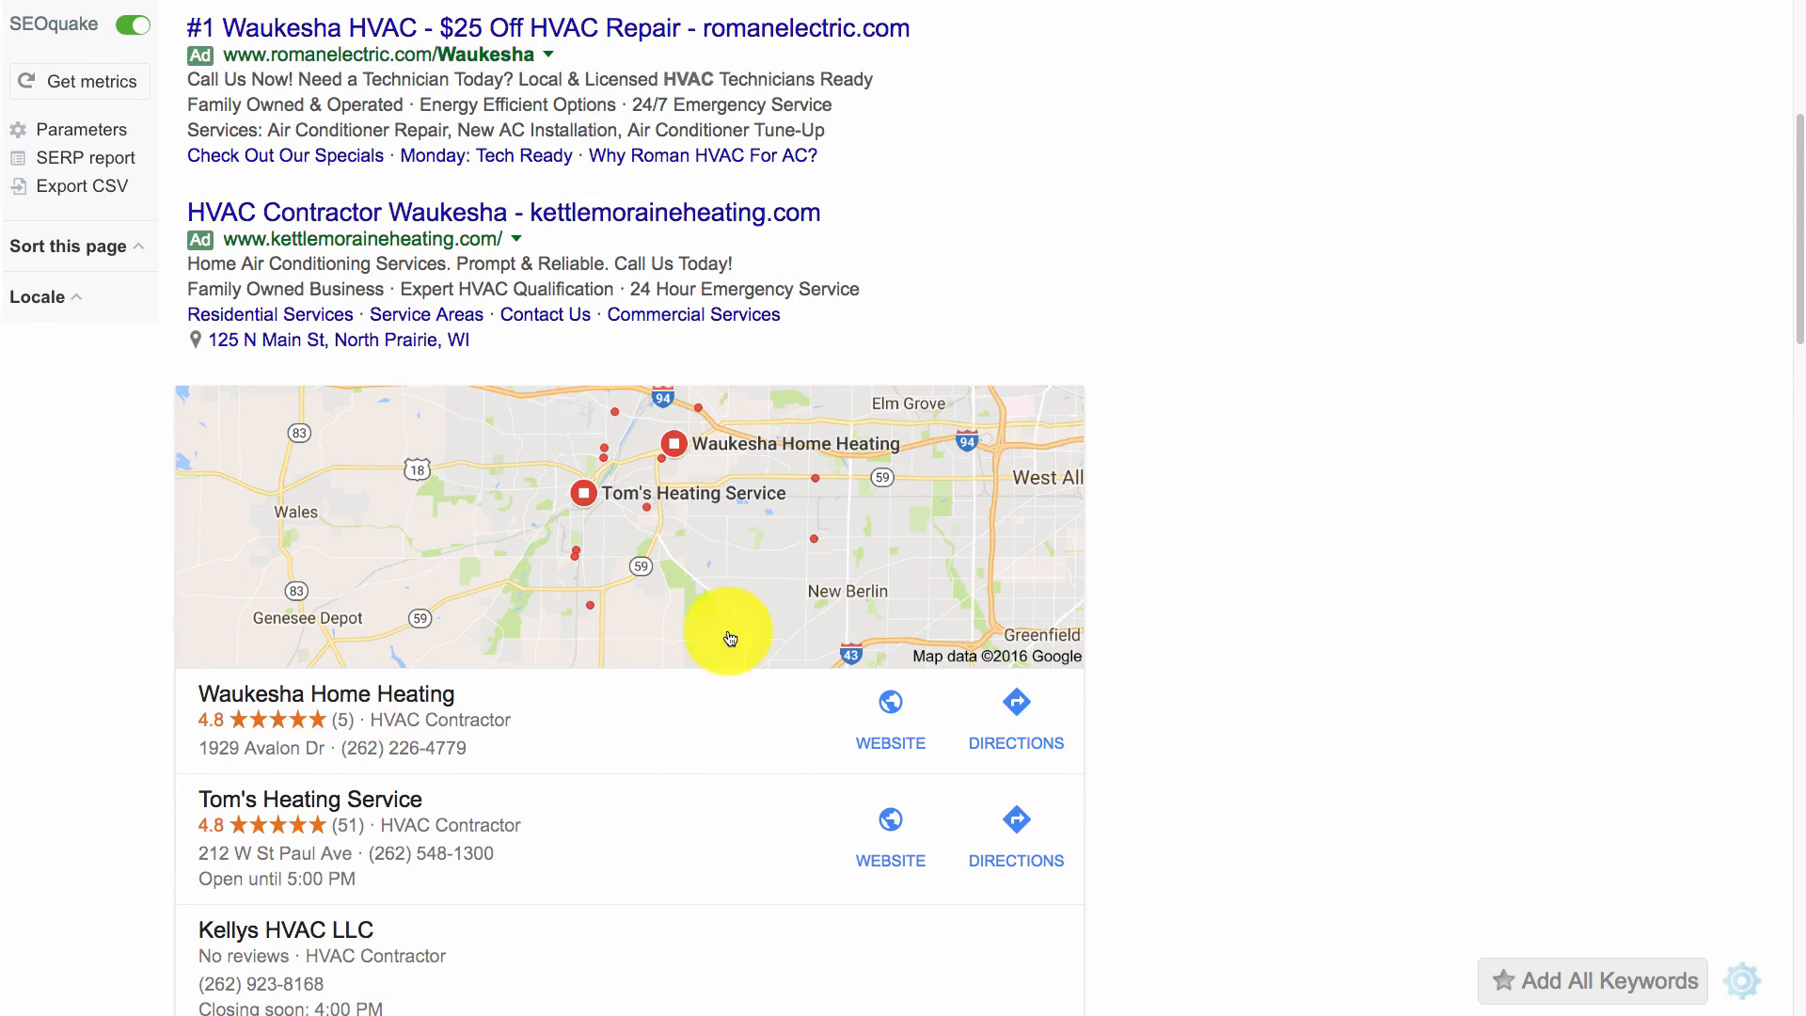
{"action": "scroll", "coordinate": [743, 658], "scroll_direction": "down", "scroll_amount": 5}
{"action": "scroll", "coordinate": [565, 653], "scroll_direction": "down", "scroll_amount": 1}
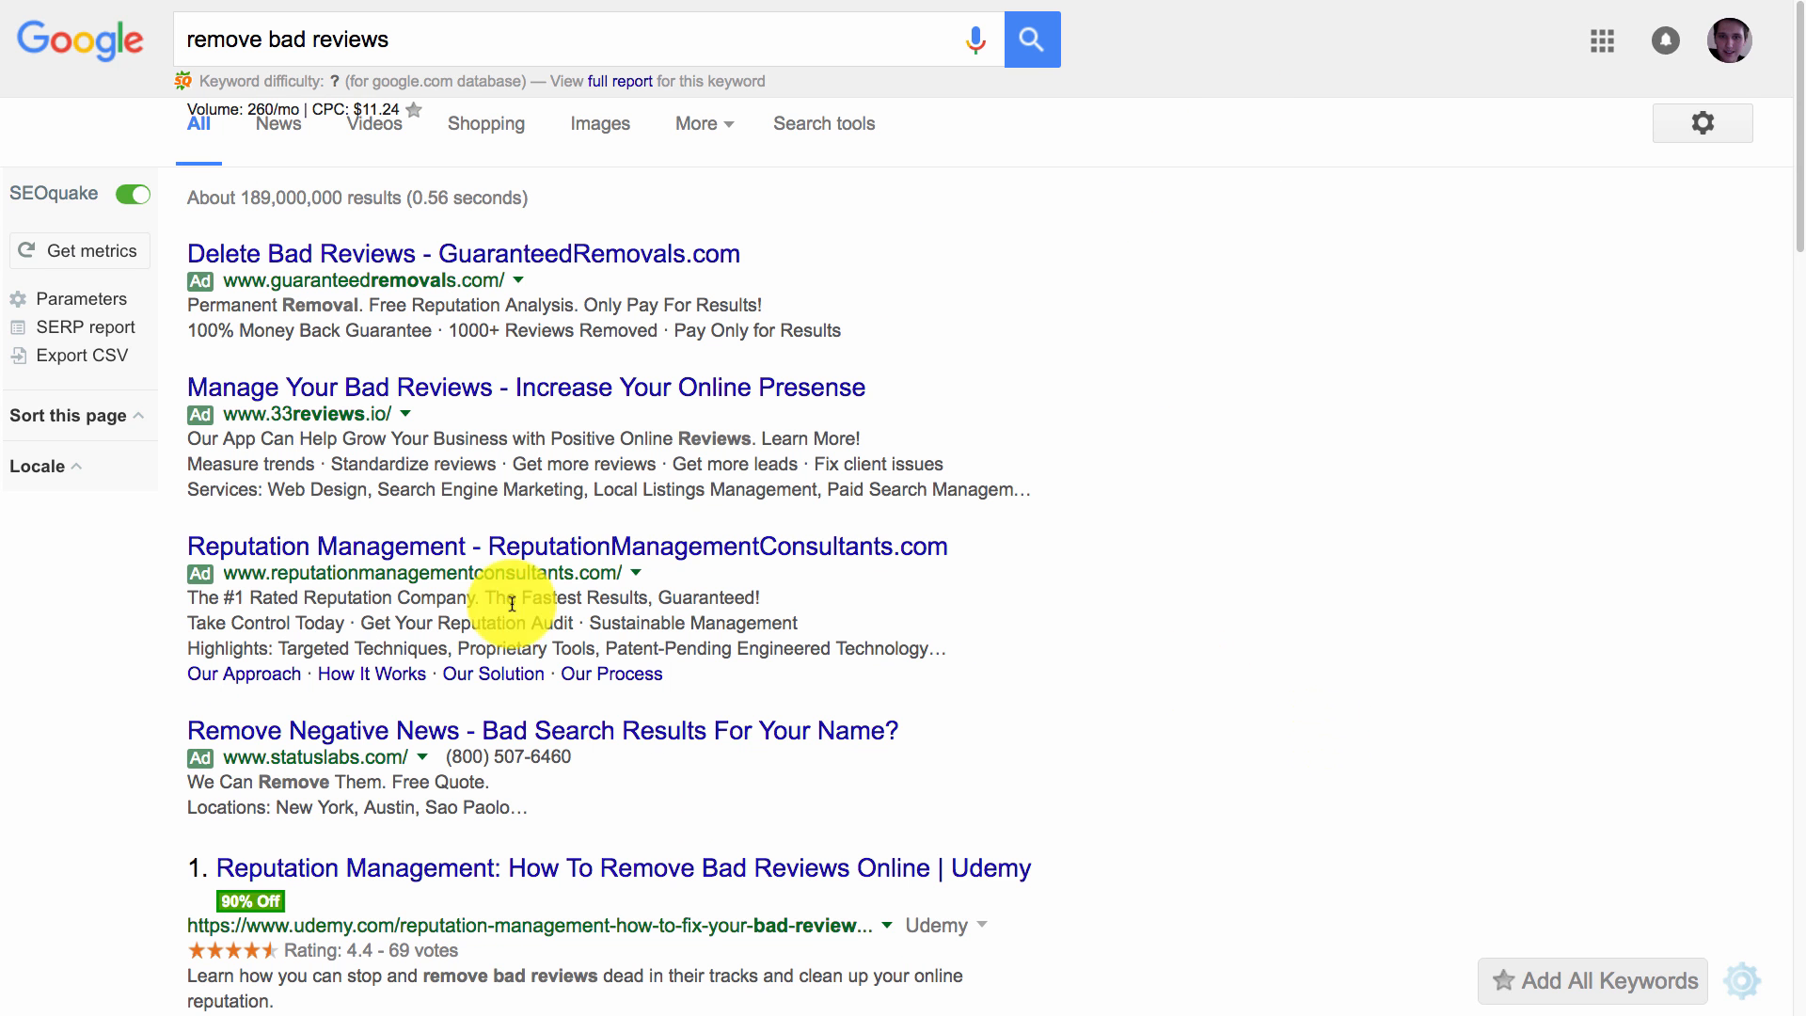
{"action": "scroll", "coordinate": [504, 596], "scroll_direction": "down", "scroll_amount": 3}
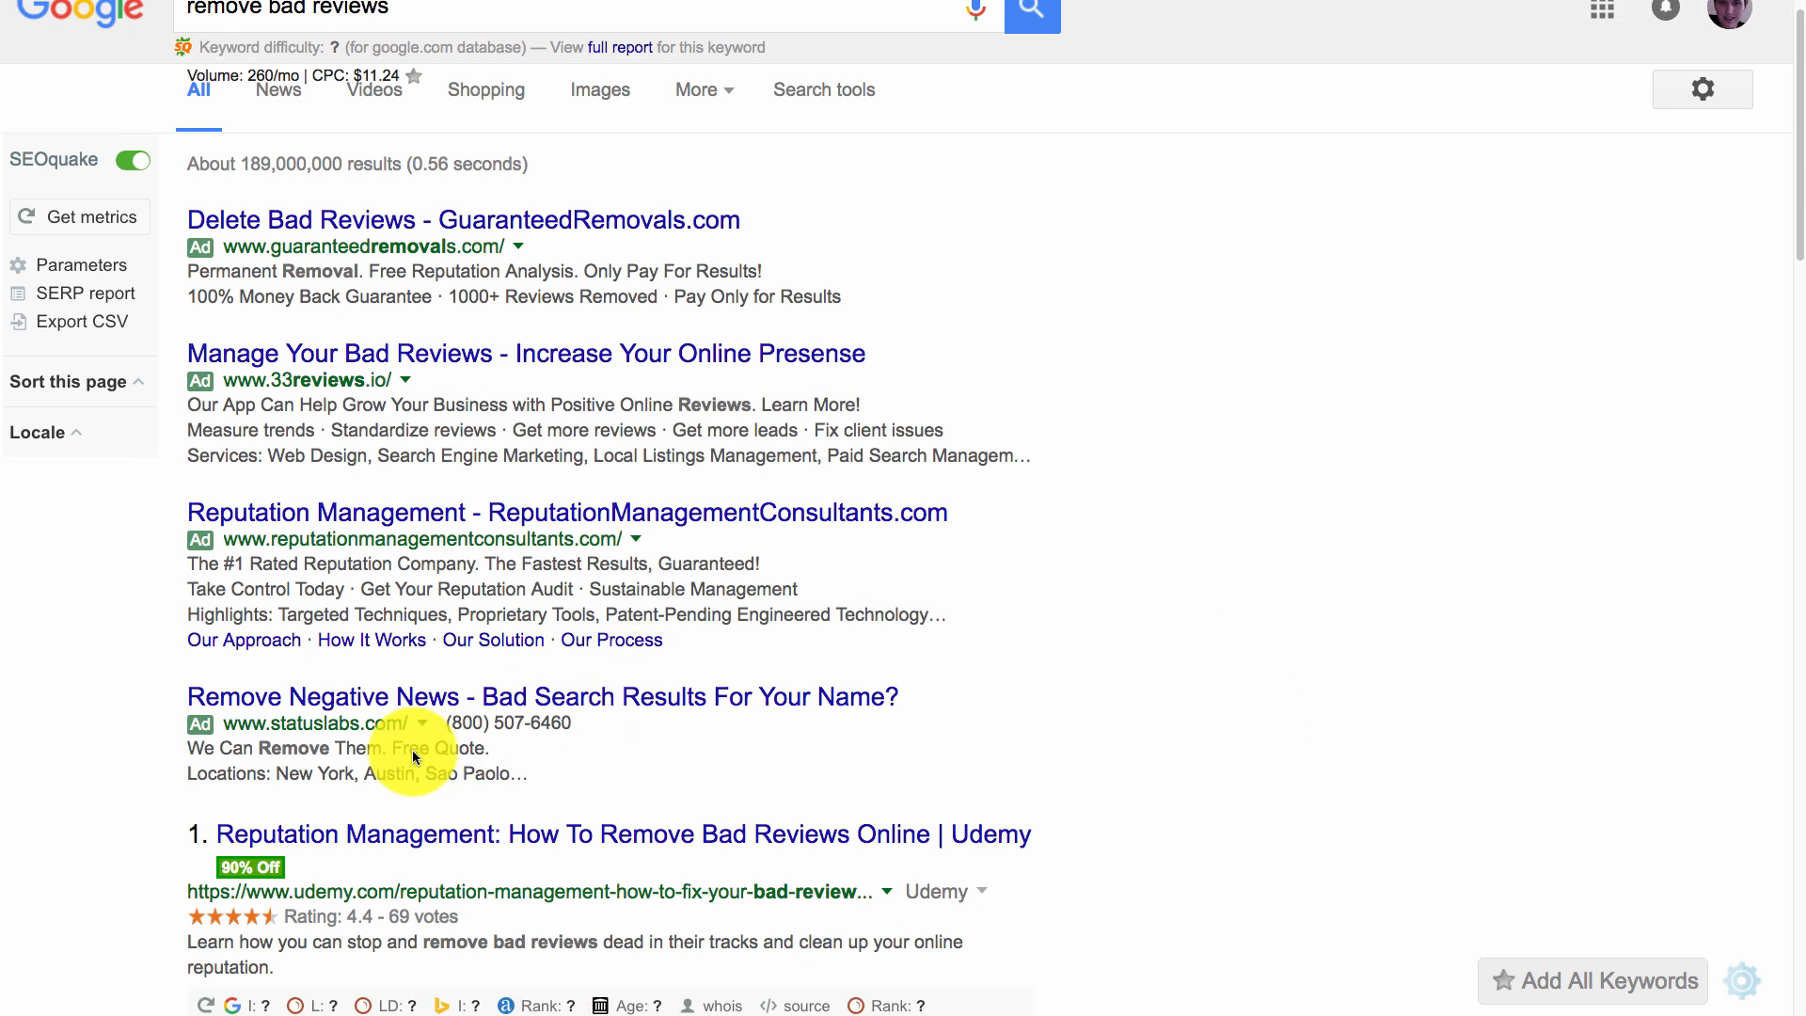
{"action": "left_click_drag", "start_coordinate": [274, 832], "coordinate": [202, 693]}
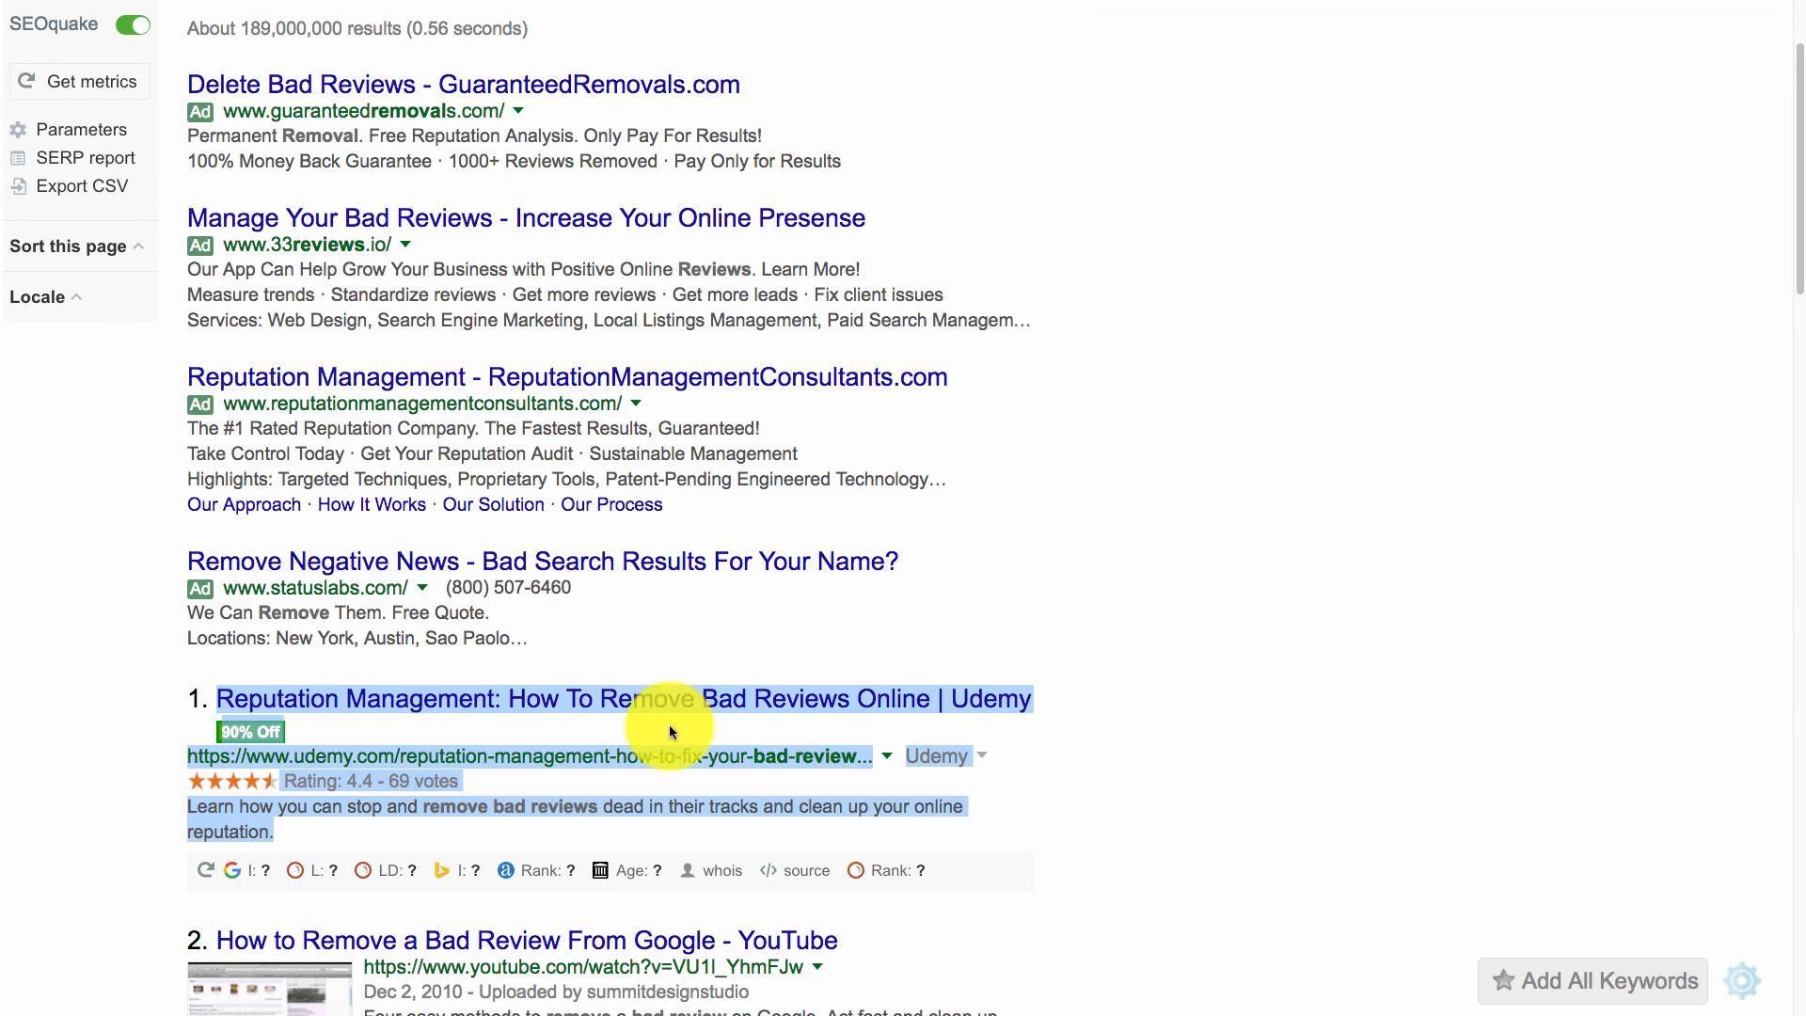
{"action": "scroll", "coordinate": [1355, 790], "scroll_direction": "down", "scroll_amount": 1}
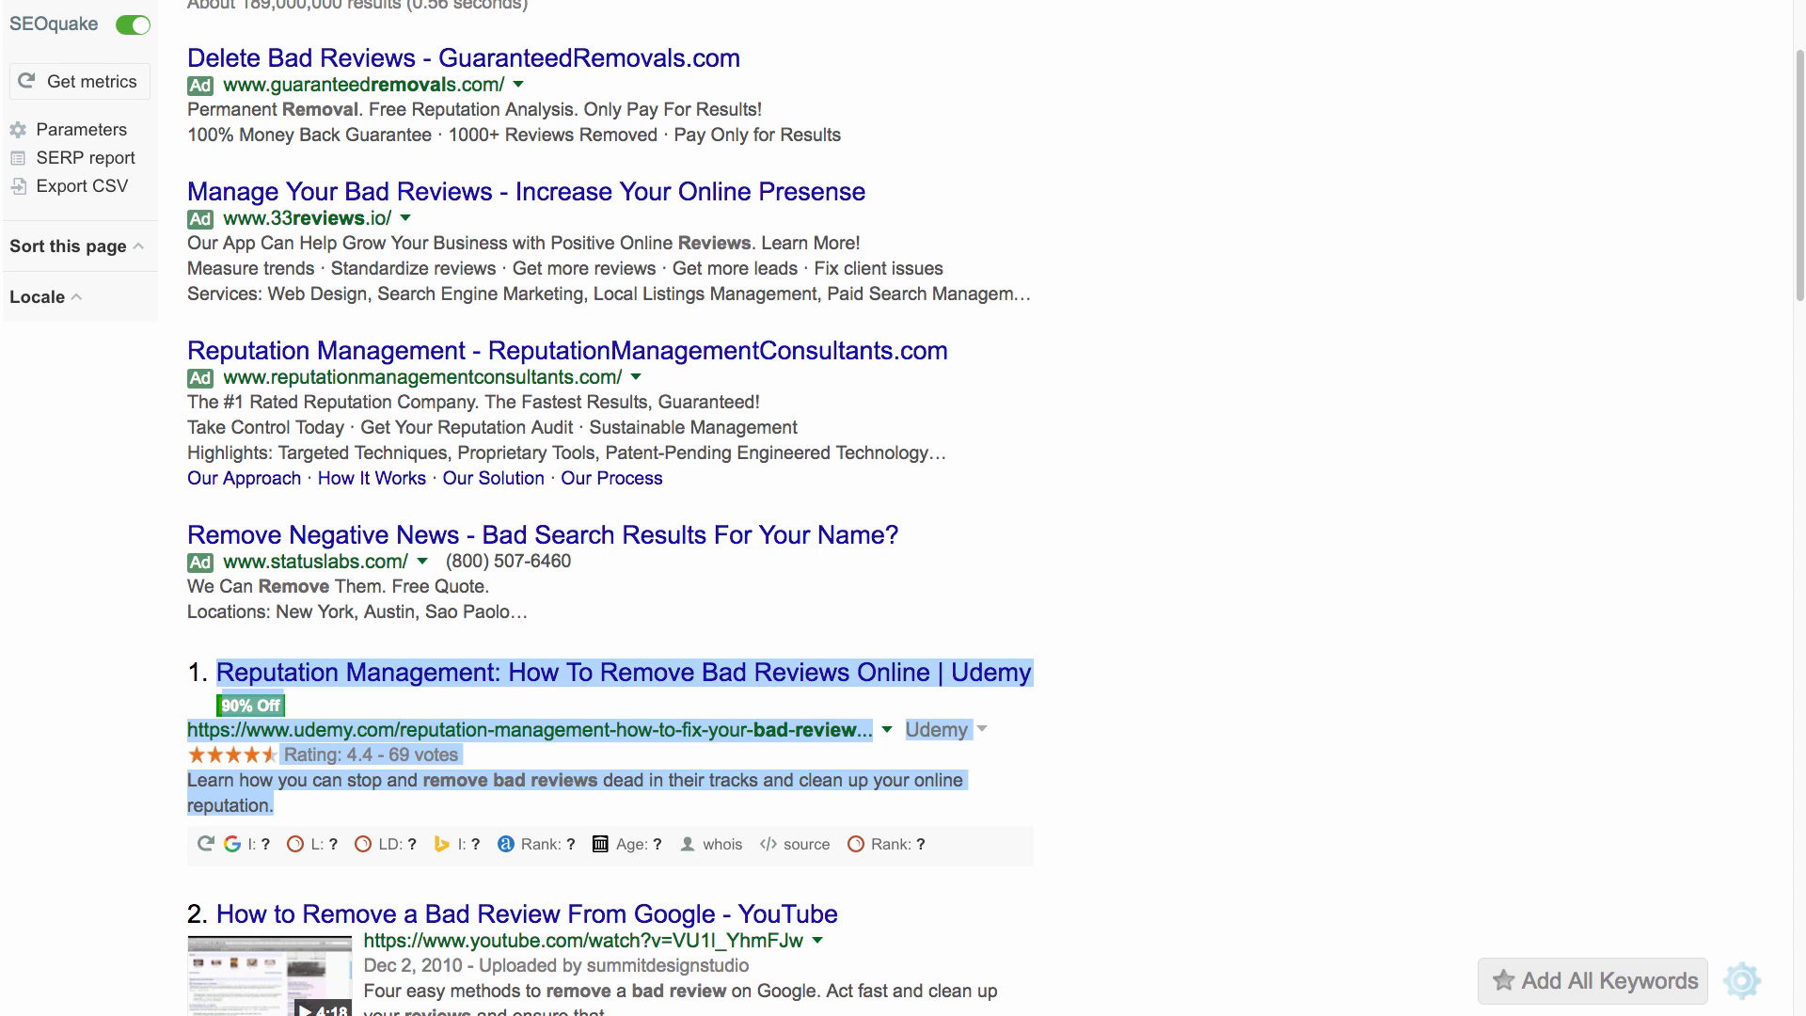
Search Google for 'movers milwaukee' and highlight its Volume: 390/mo figure.
{"action": "left_click", "coordinate": [792, 500]}
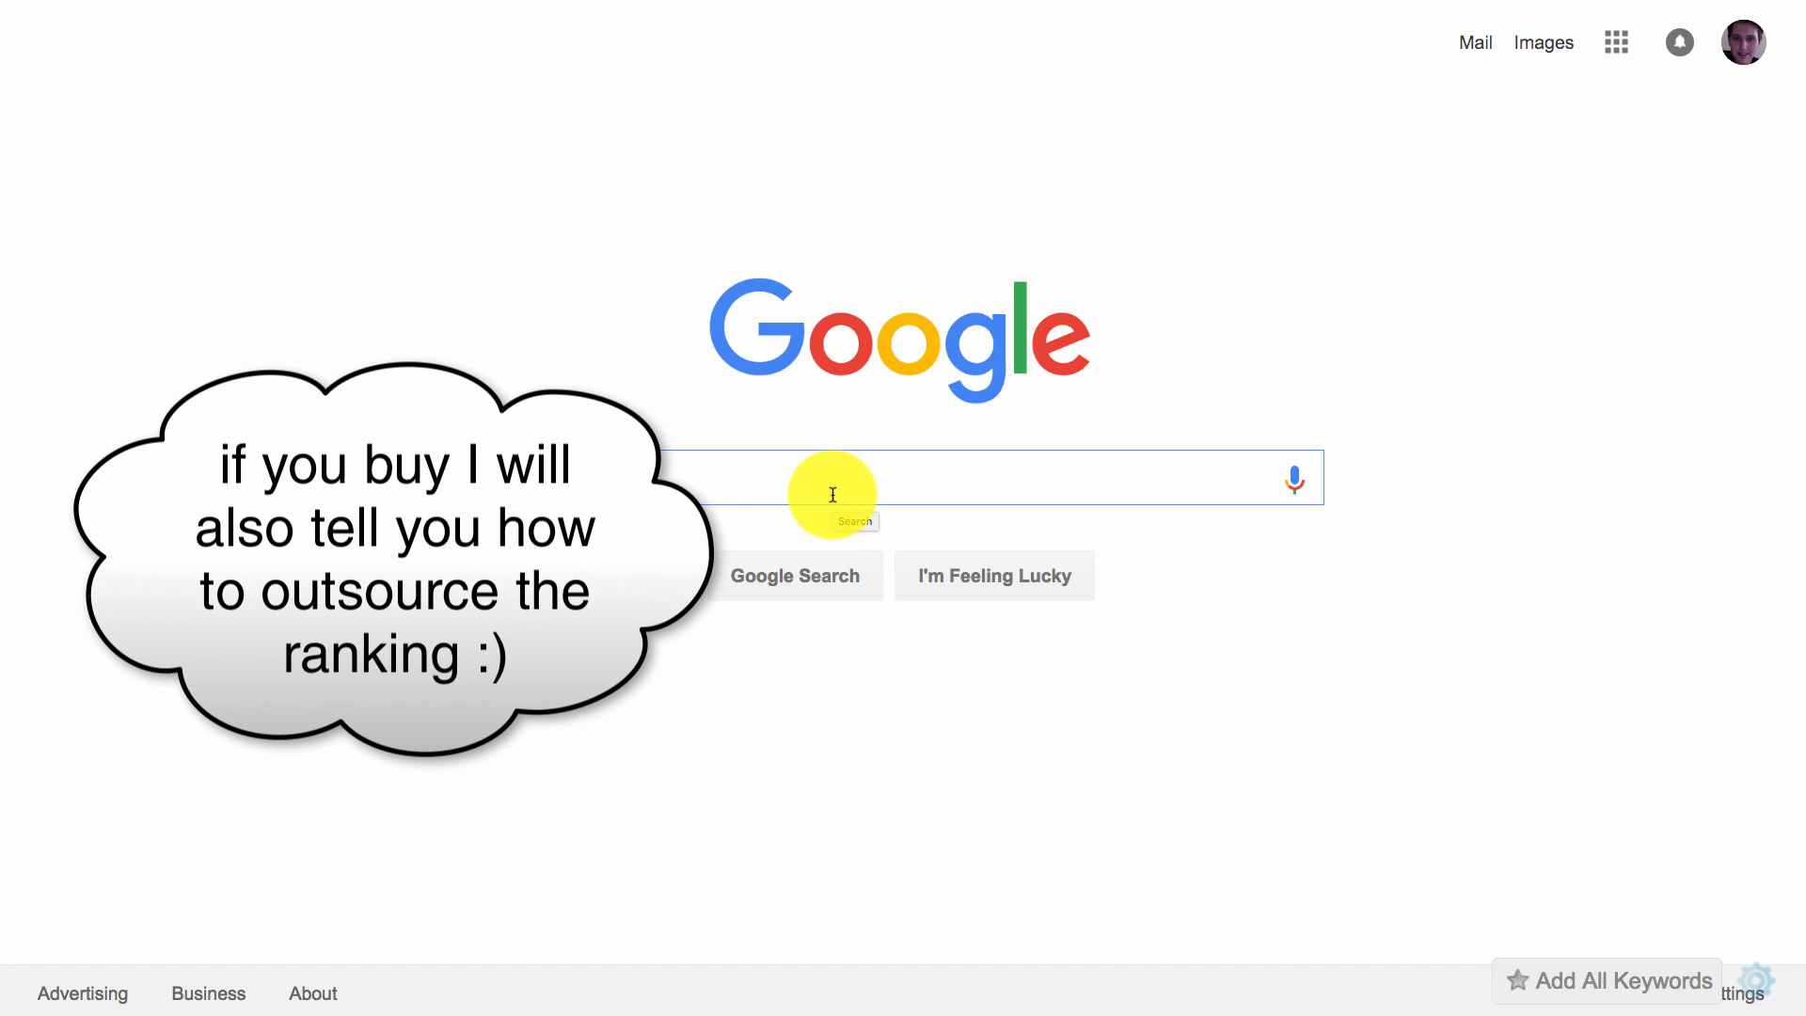
{"action": "type", "text": "mover"}
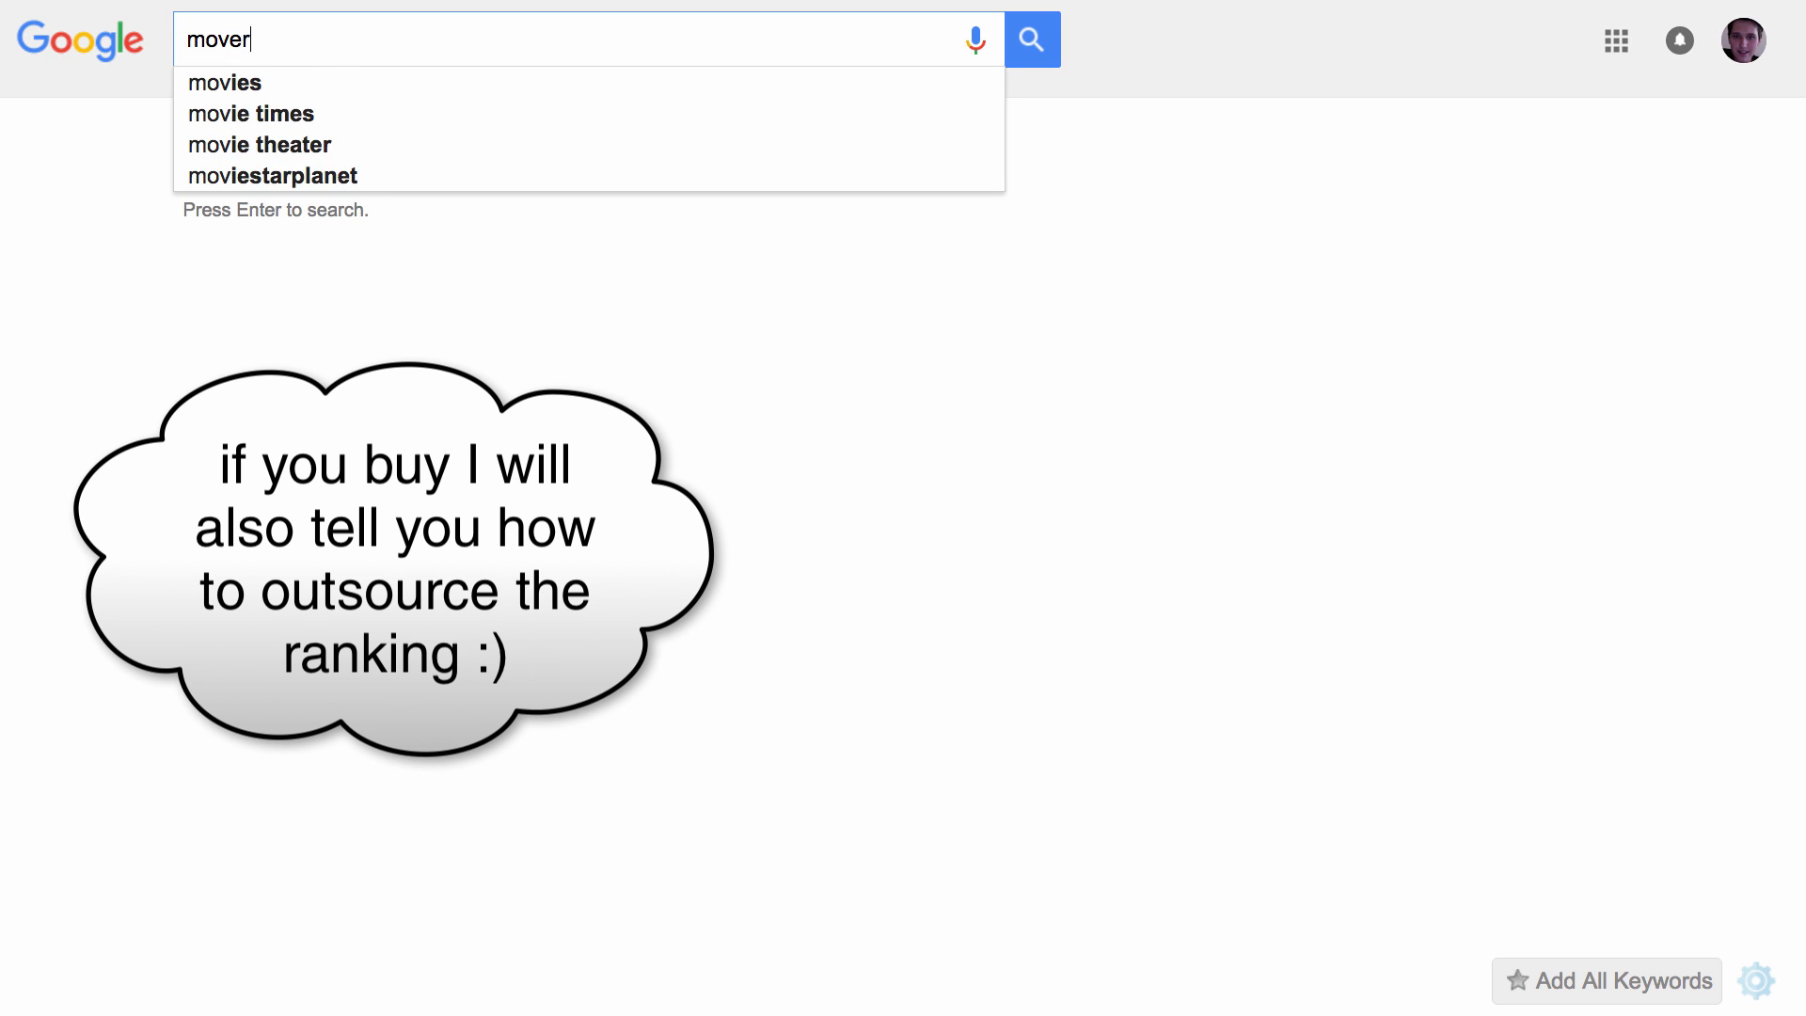
{"action": "type", "text": " milwau"}
{"action": "key", "text": "BackSpace"}
{"action": "key", "text": "BackSpace"}
{"action": "key", "text": "BackSpace"}
{"action": "key", "text": "BackSpace"}
{"action": "key", "text": "BackSpace"}
{"action": "key", "text": "BackSpace"}
{"action": "key", "text": "BackSpace"}
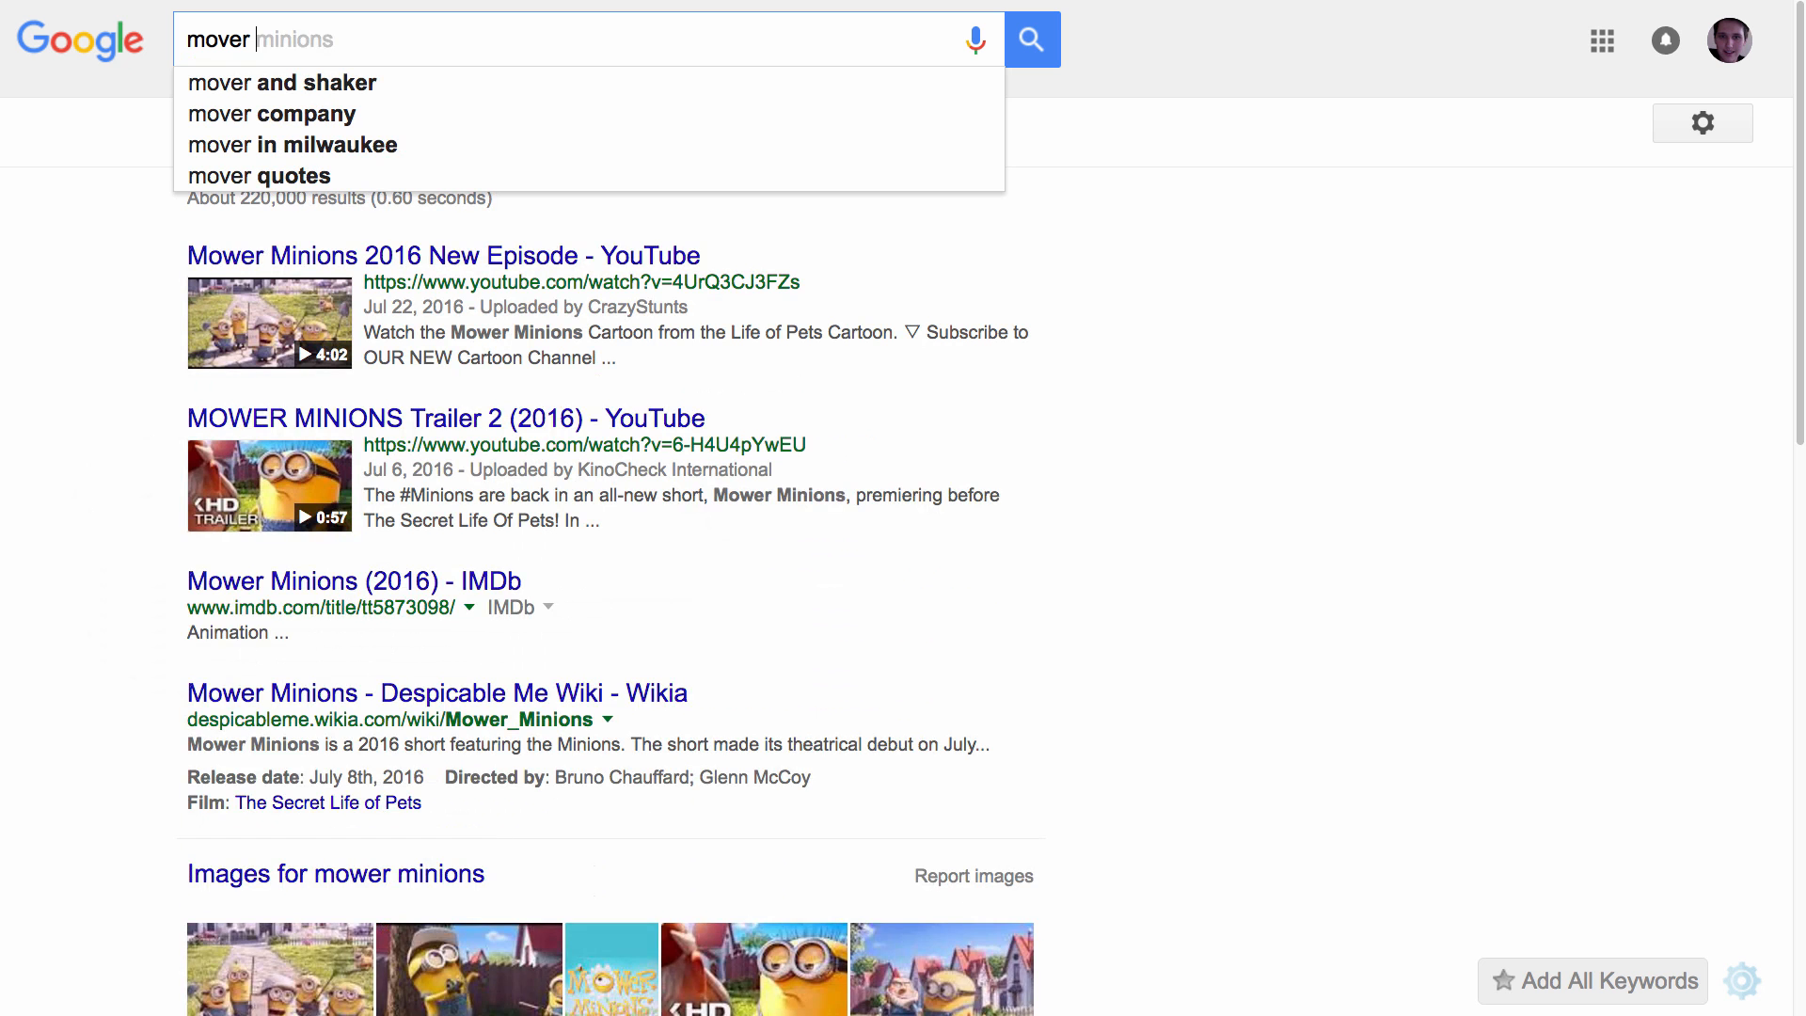
{"action": "type", "text": "milwaukee"}
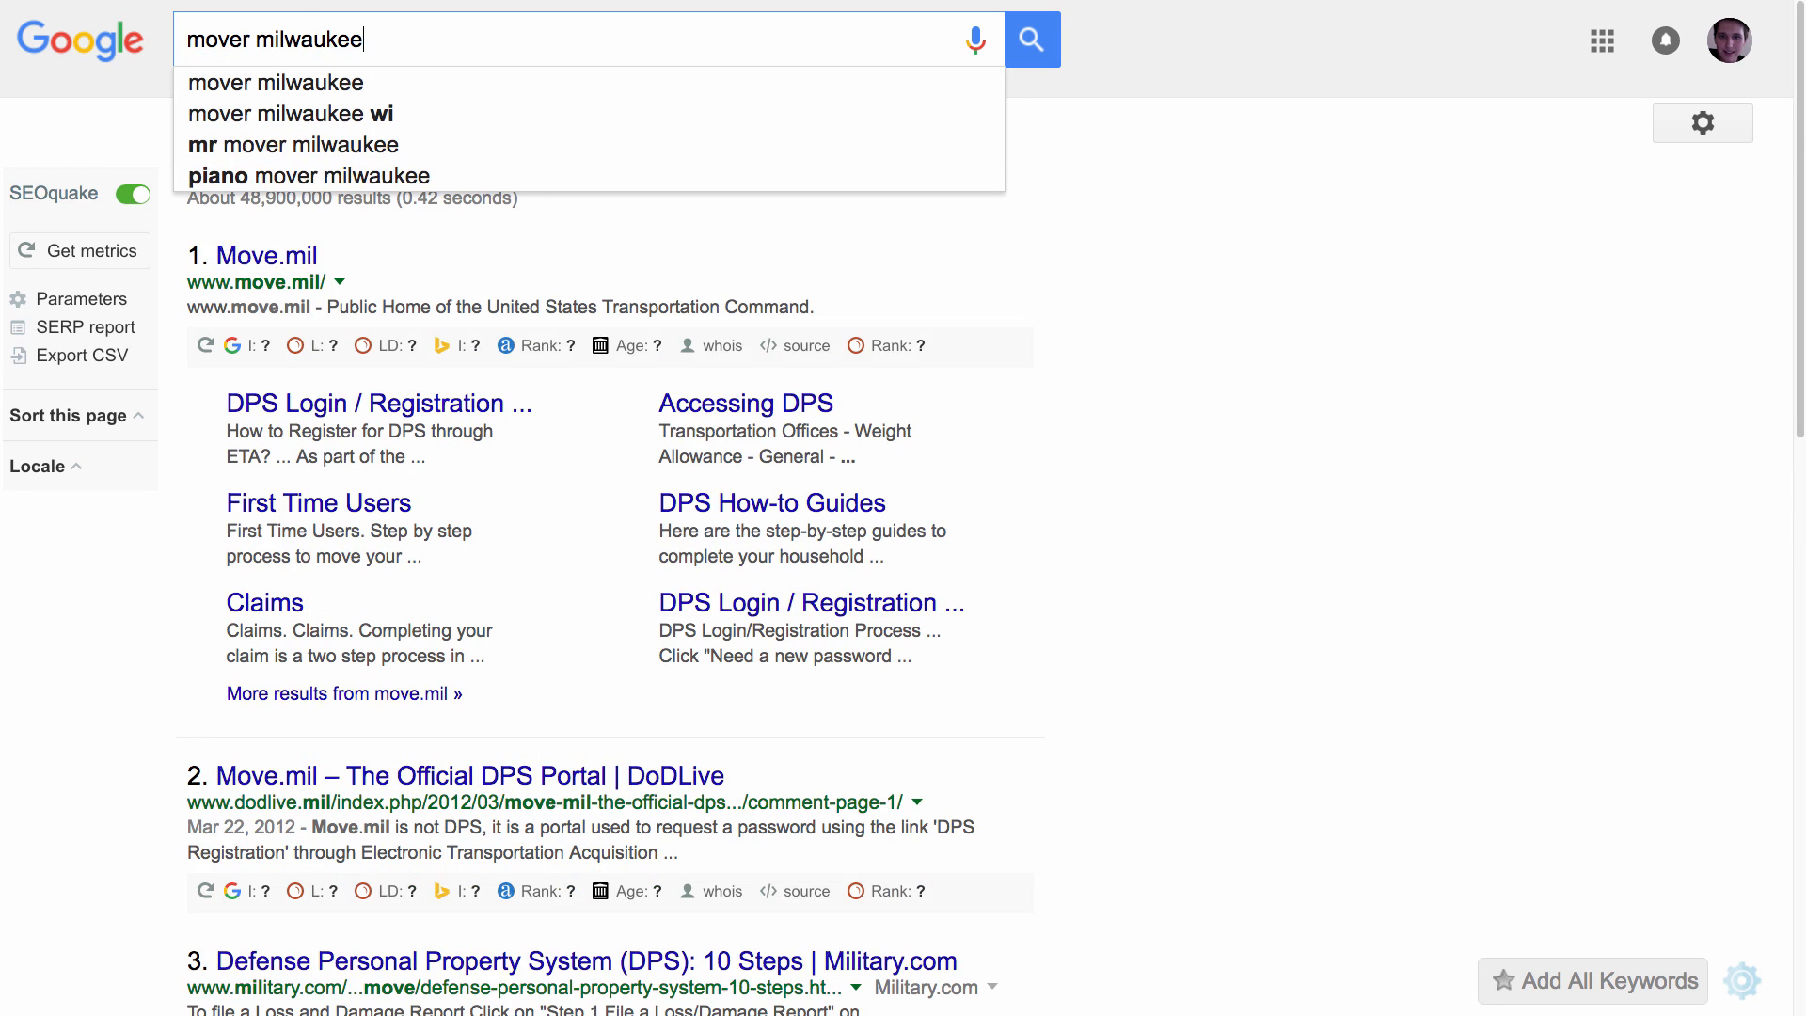
{"action": "key", "text": "Return"}
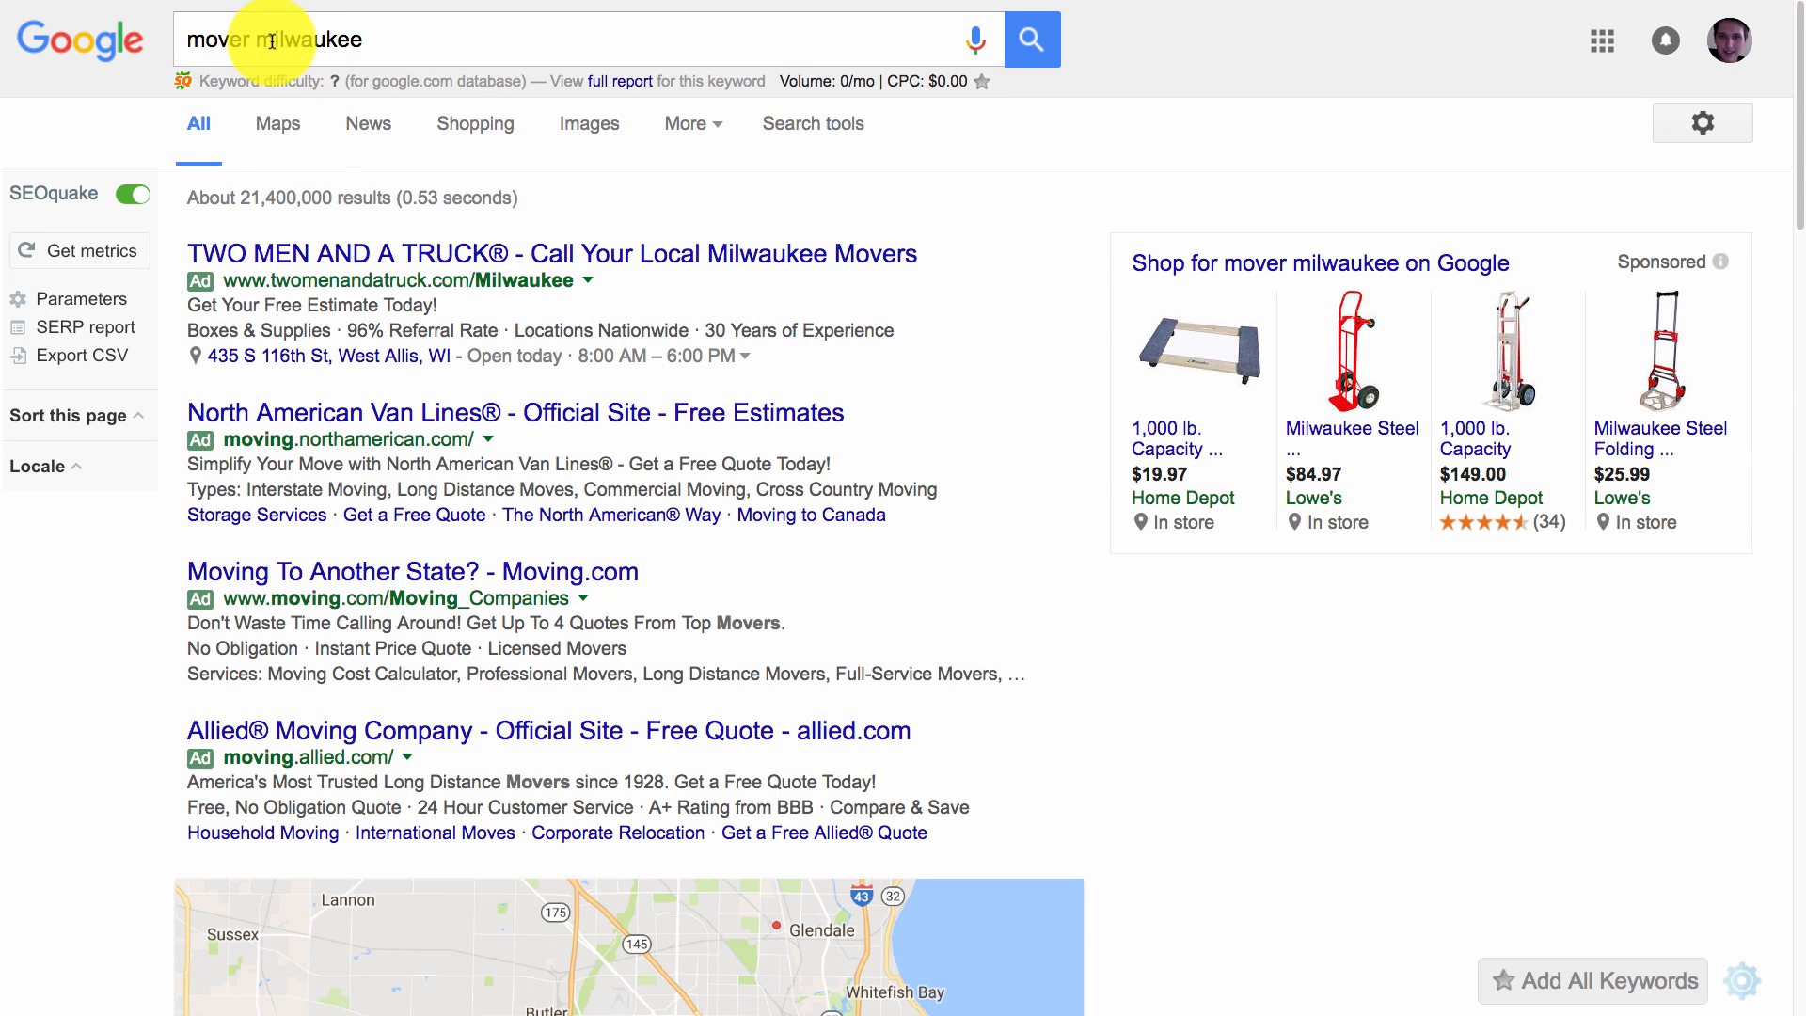
{"action": "left_click", "coordinate": [250, 38]}
{"action": "type", "text": "s"}
{"action": "key", "text": "Return"}
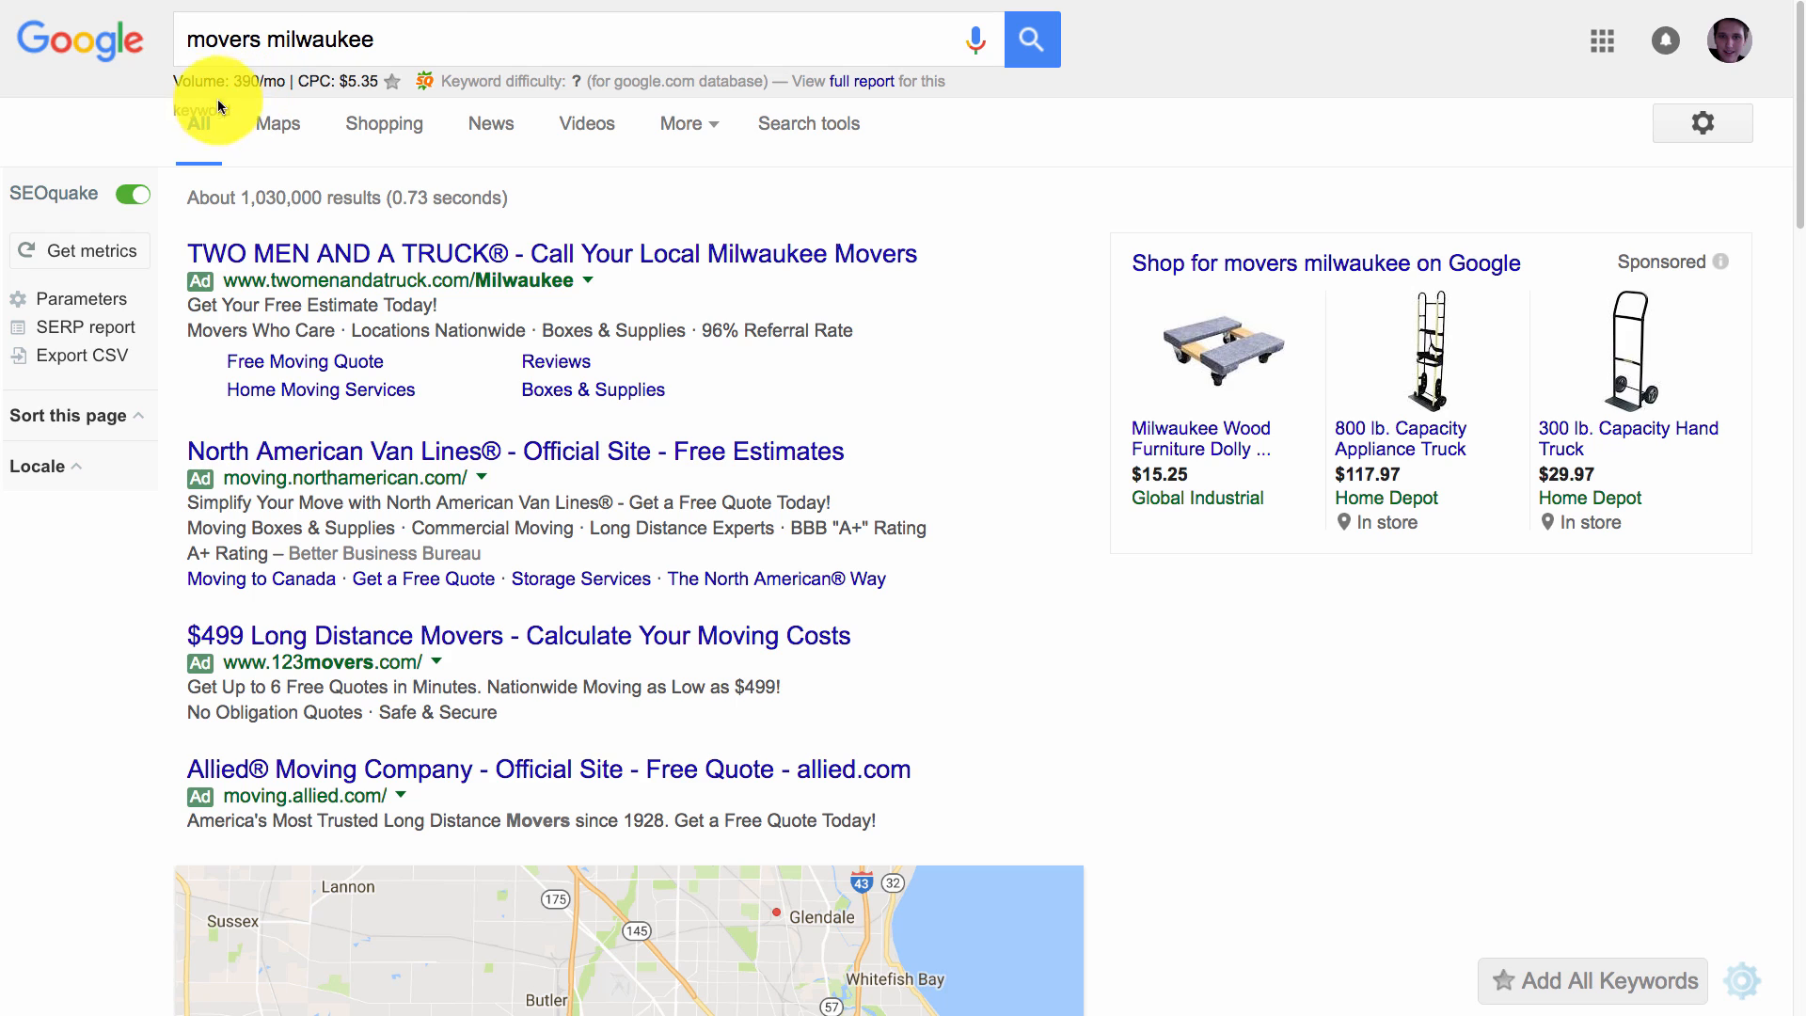
{"action": "left_click_drag", "start_coordinate": [204, 80], "coordinate": [275, 81]}
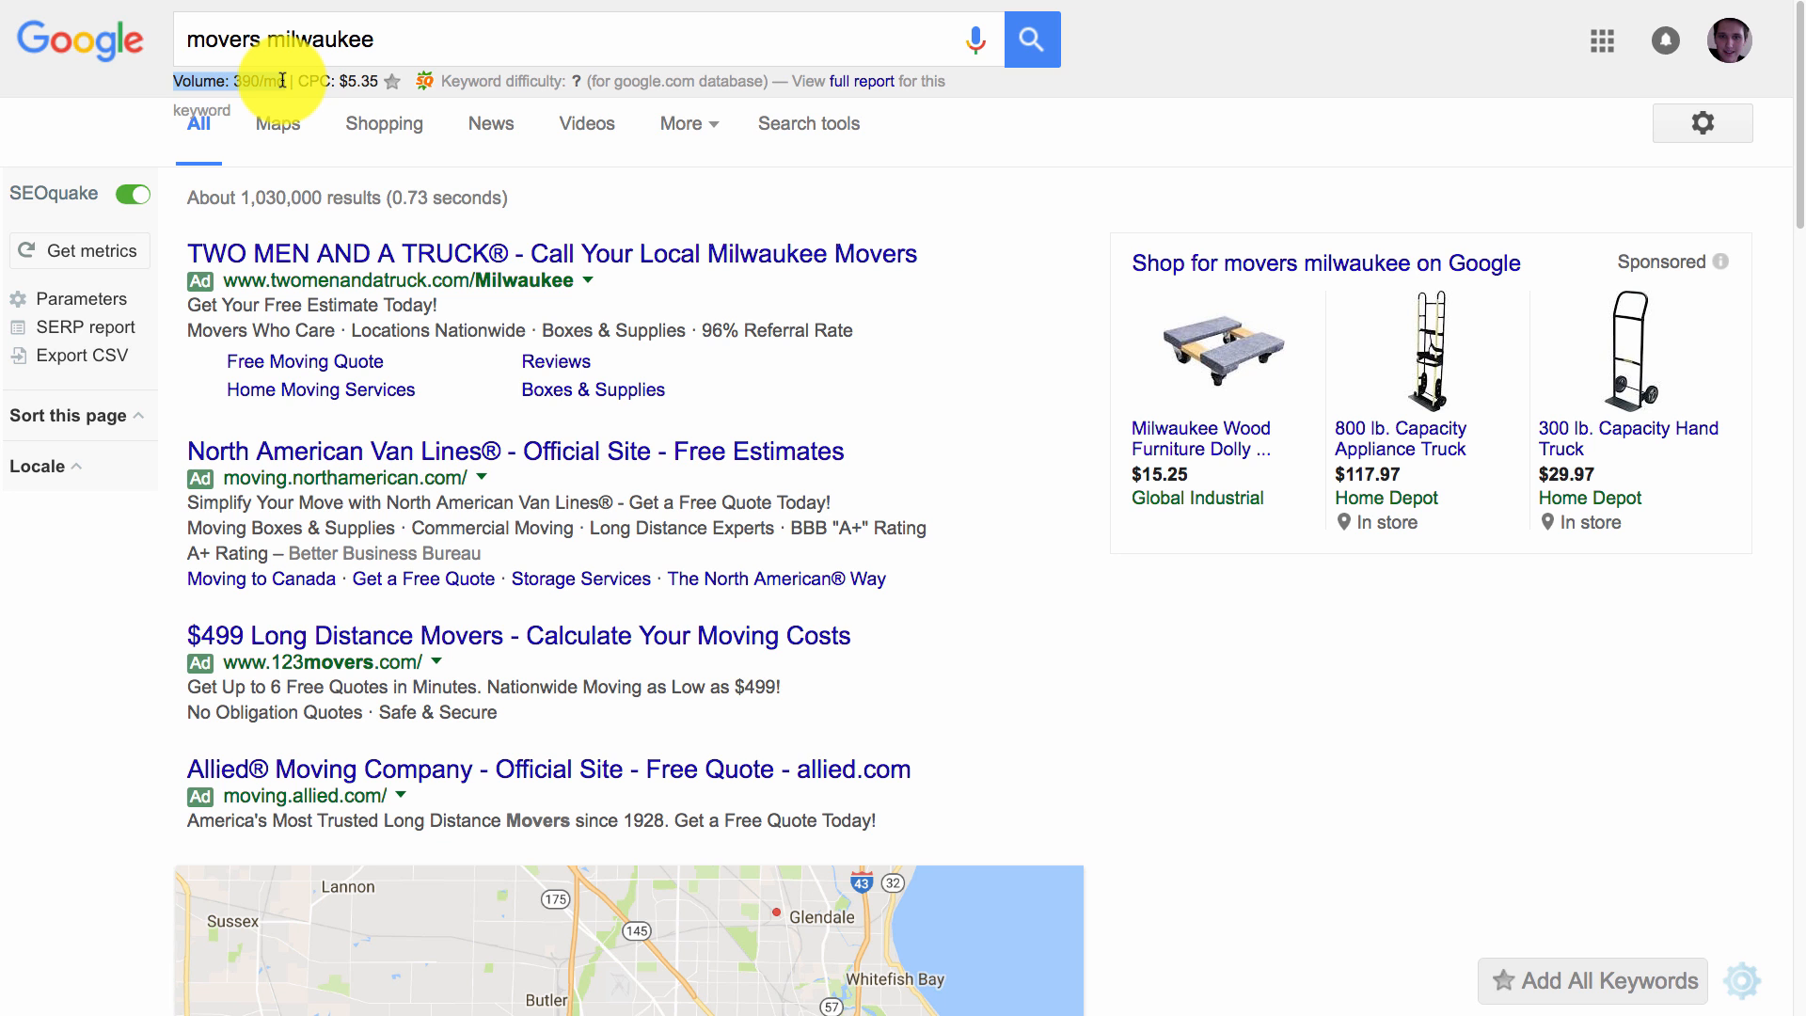
{"action": "left_click_drag", "start_coordinate": [282, 80], "coordinate": [285, 81]}
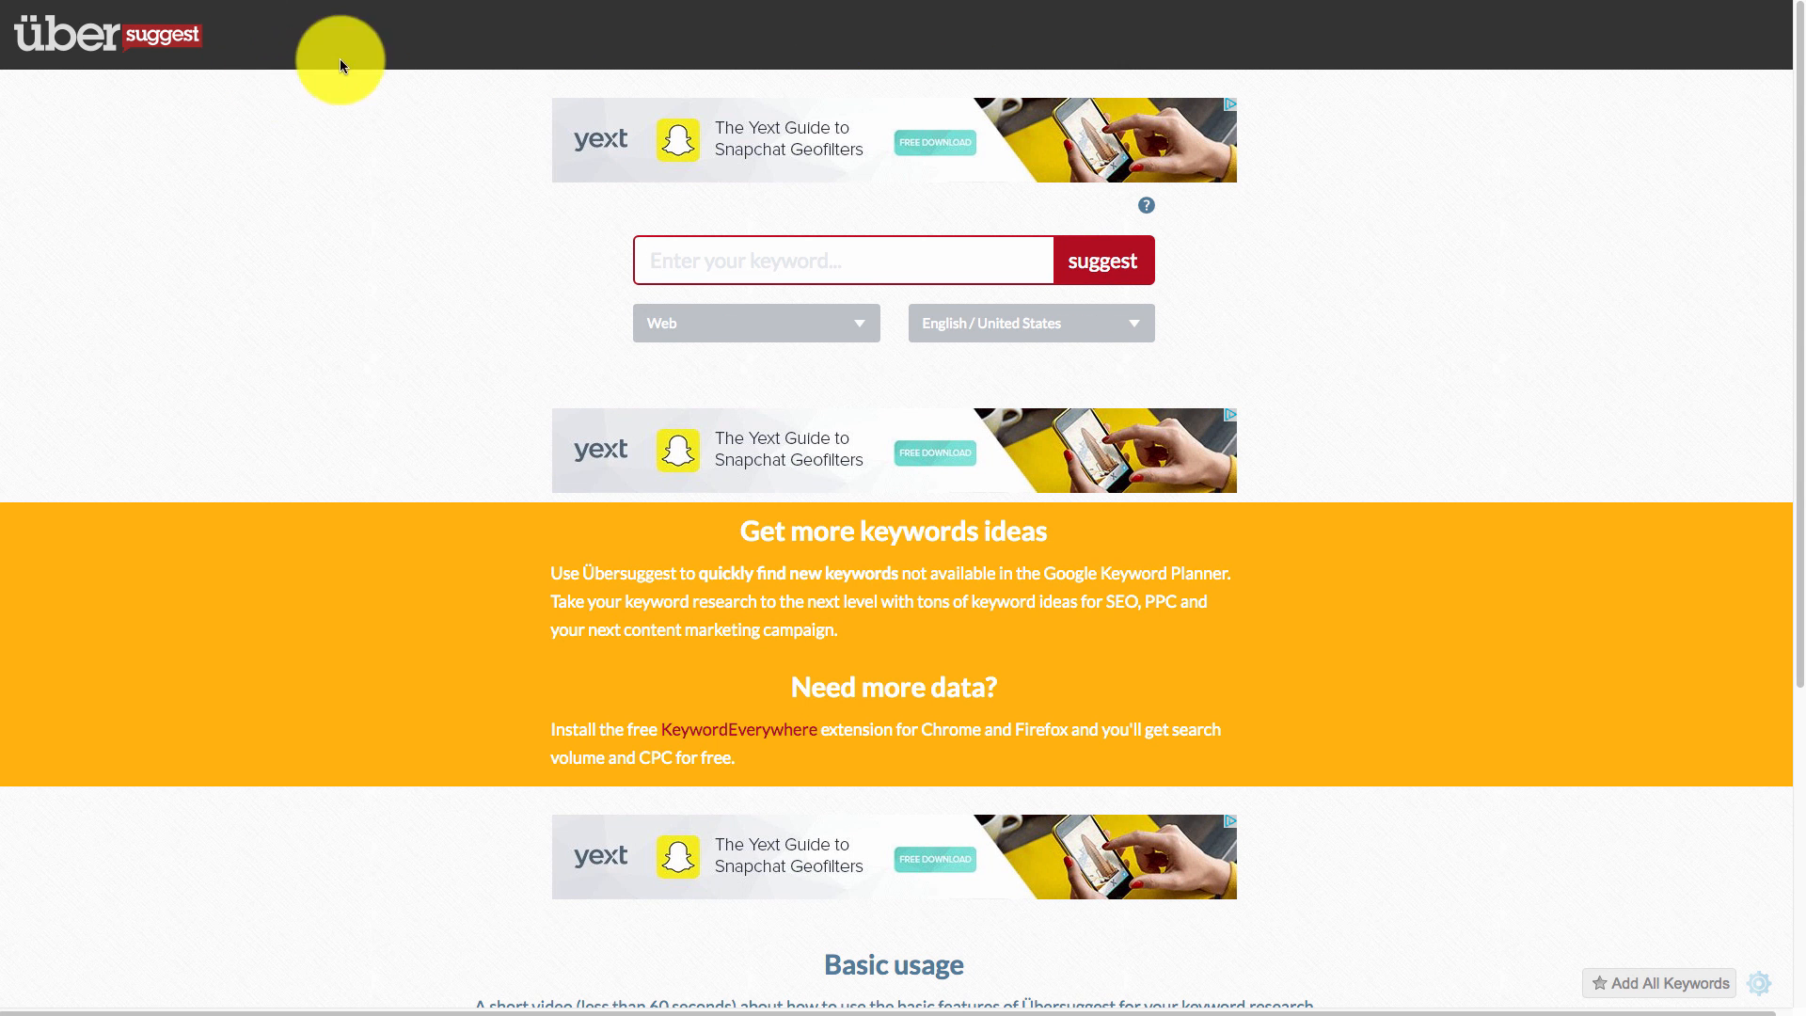
Get Ubersuggest keyword ideas for 'movers milwaukee' and select piano movers milwaukee's 170 volume.
{"action": "left_click", "coordinate": [818, 272]}
{"action": "type", "text": "movers milwaukee"}
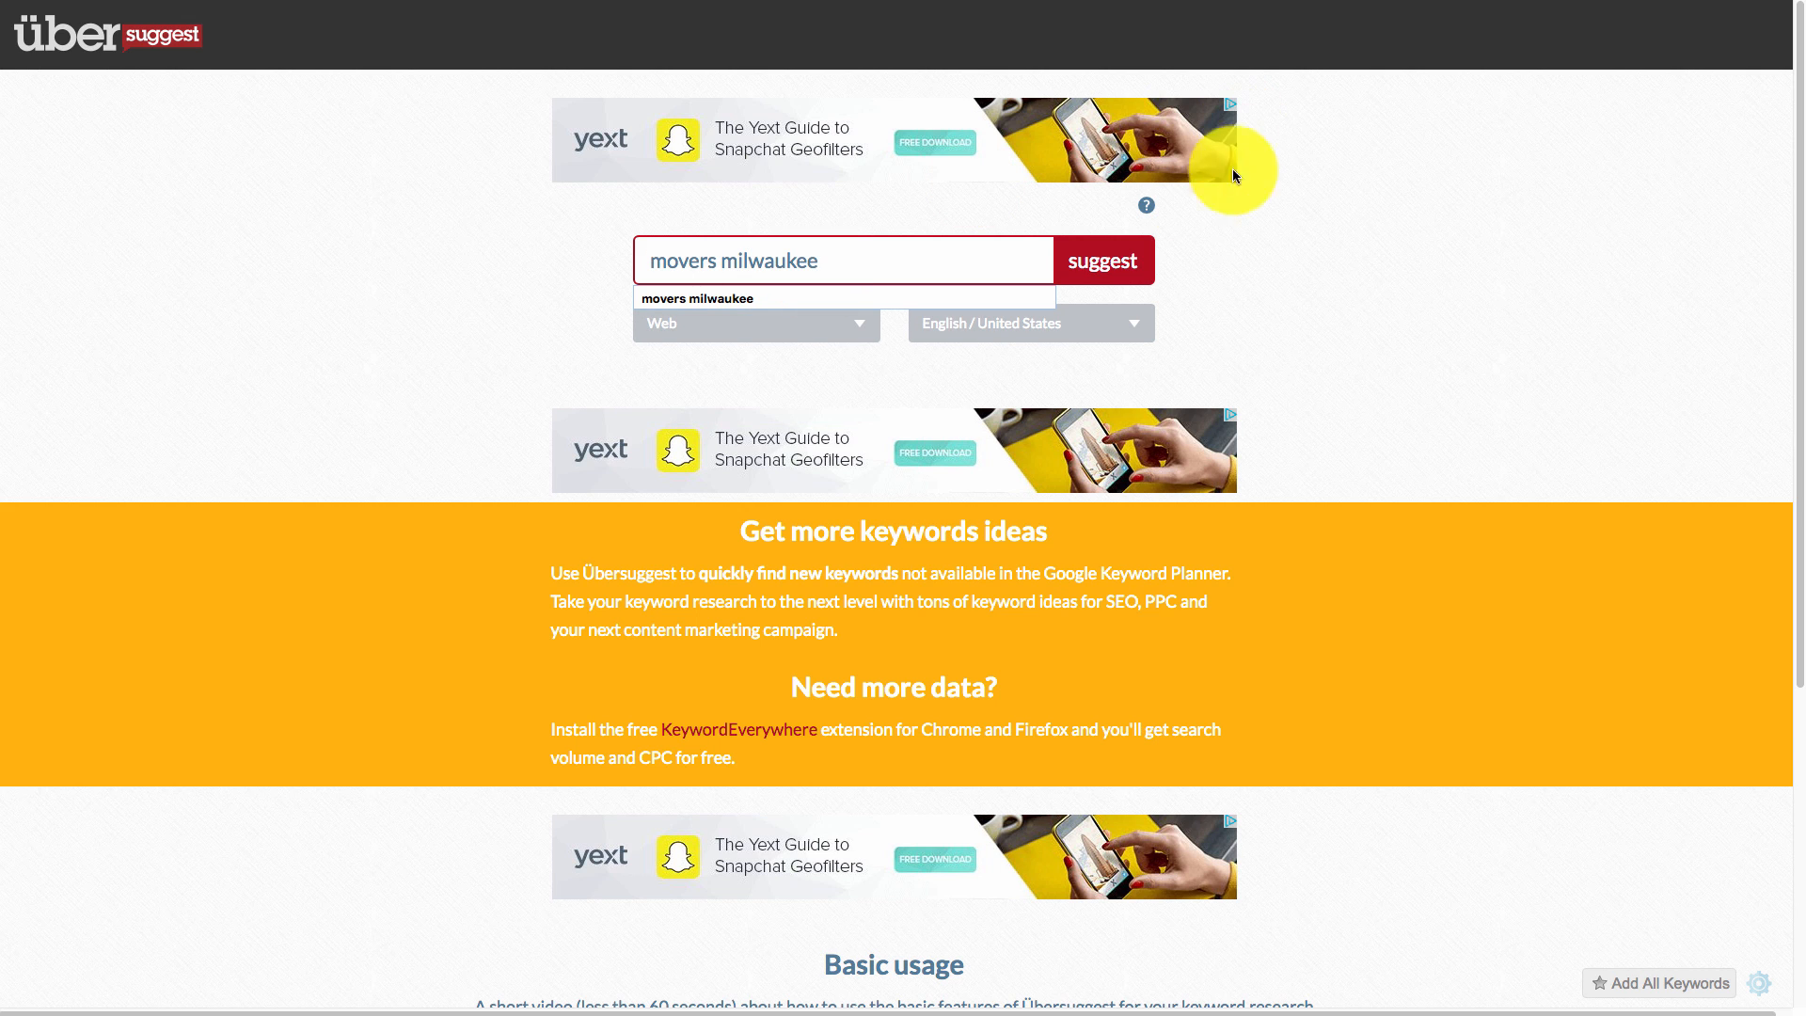
{"action": "left_click", "coordinate": [1095, 263]}
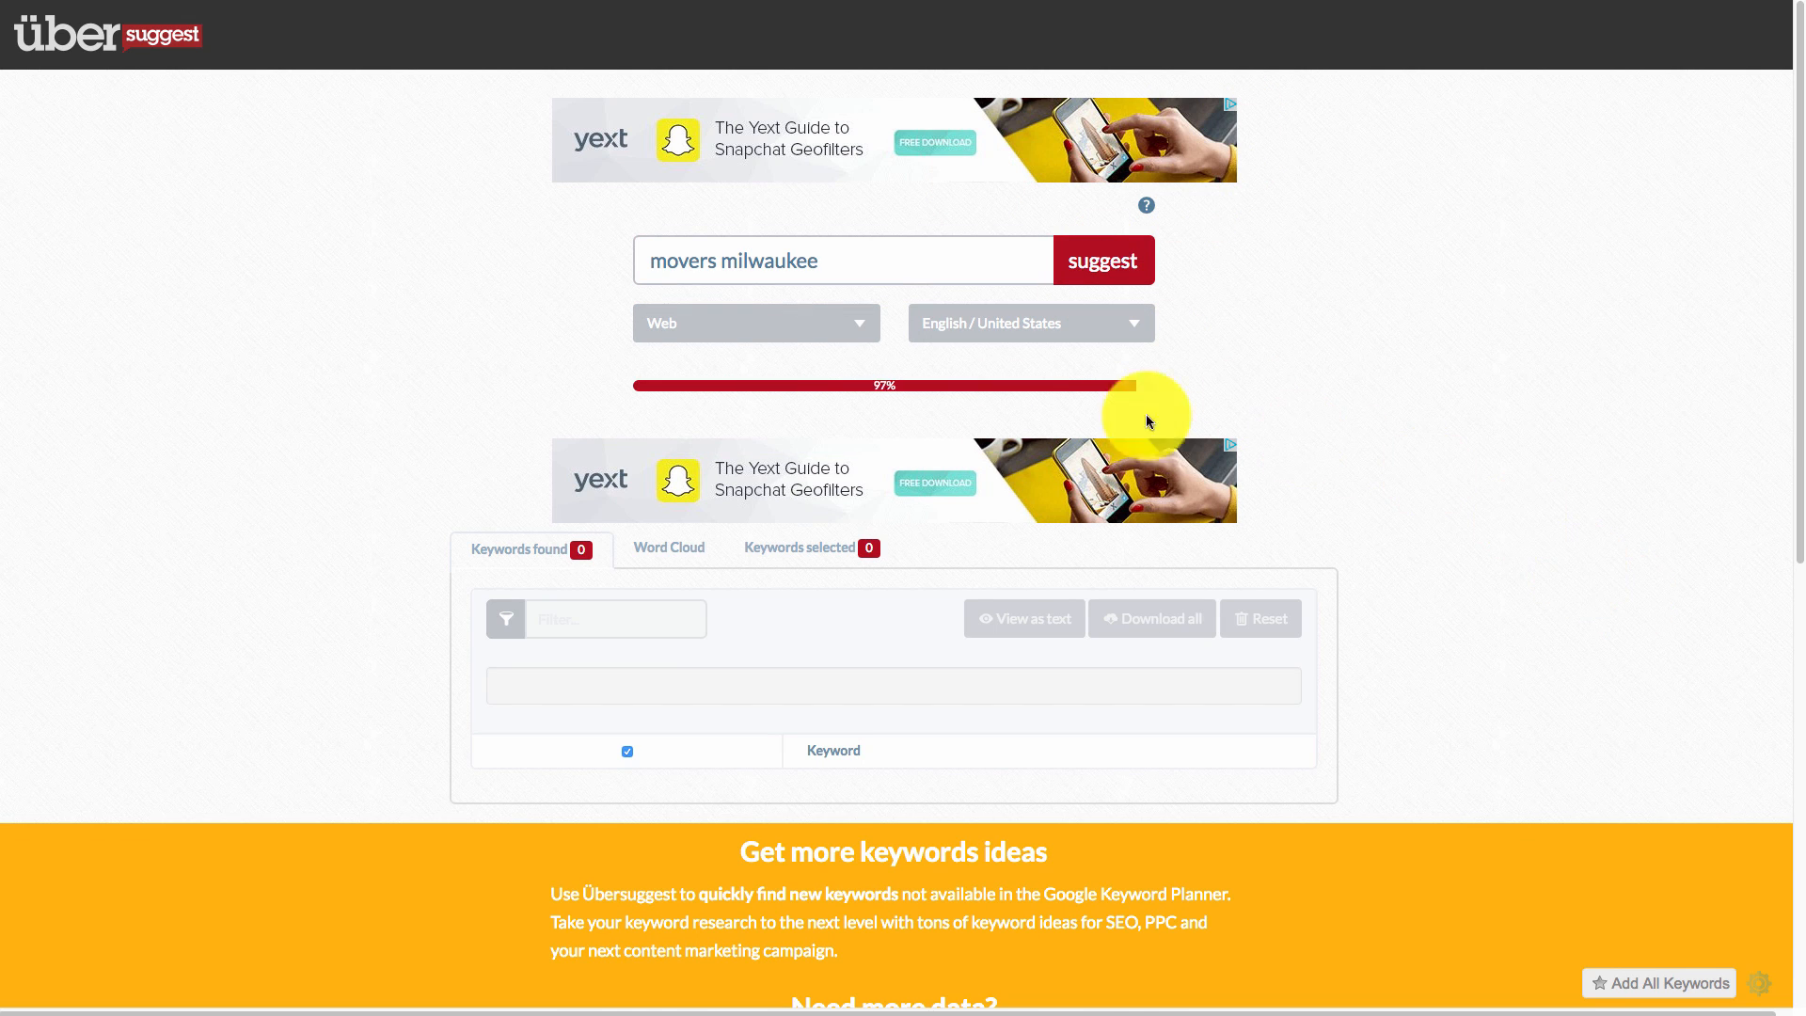
{"action": "scroll", "coordinate": [1636, 580], "scroll_direction": "down", "scroll_amount": 3}
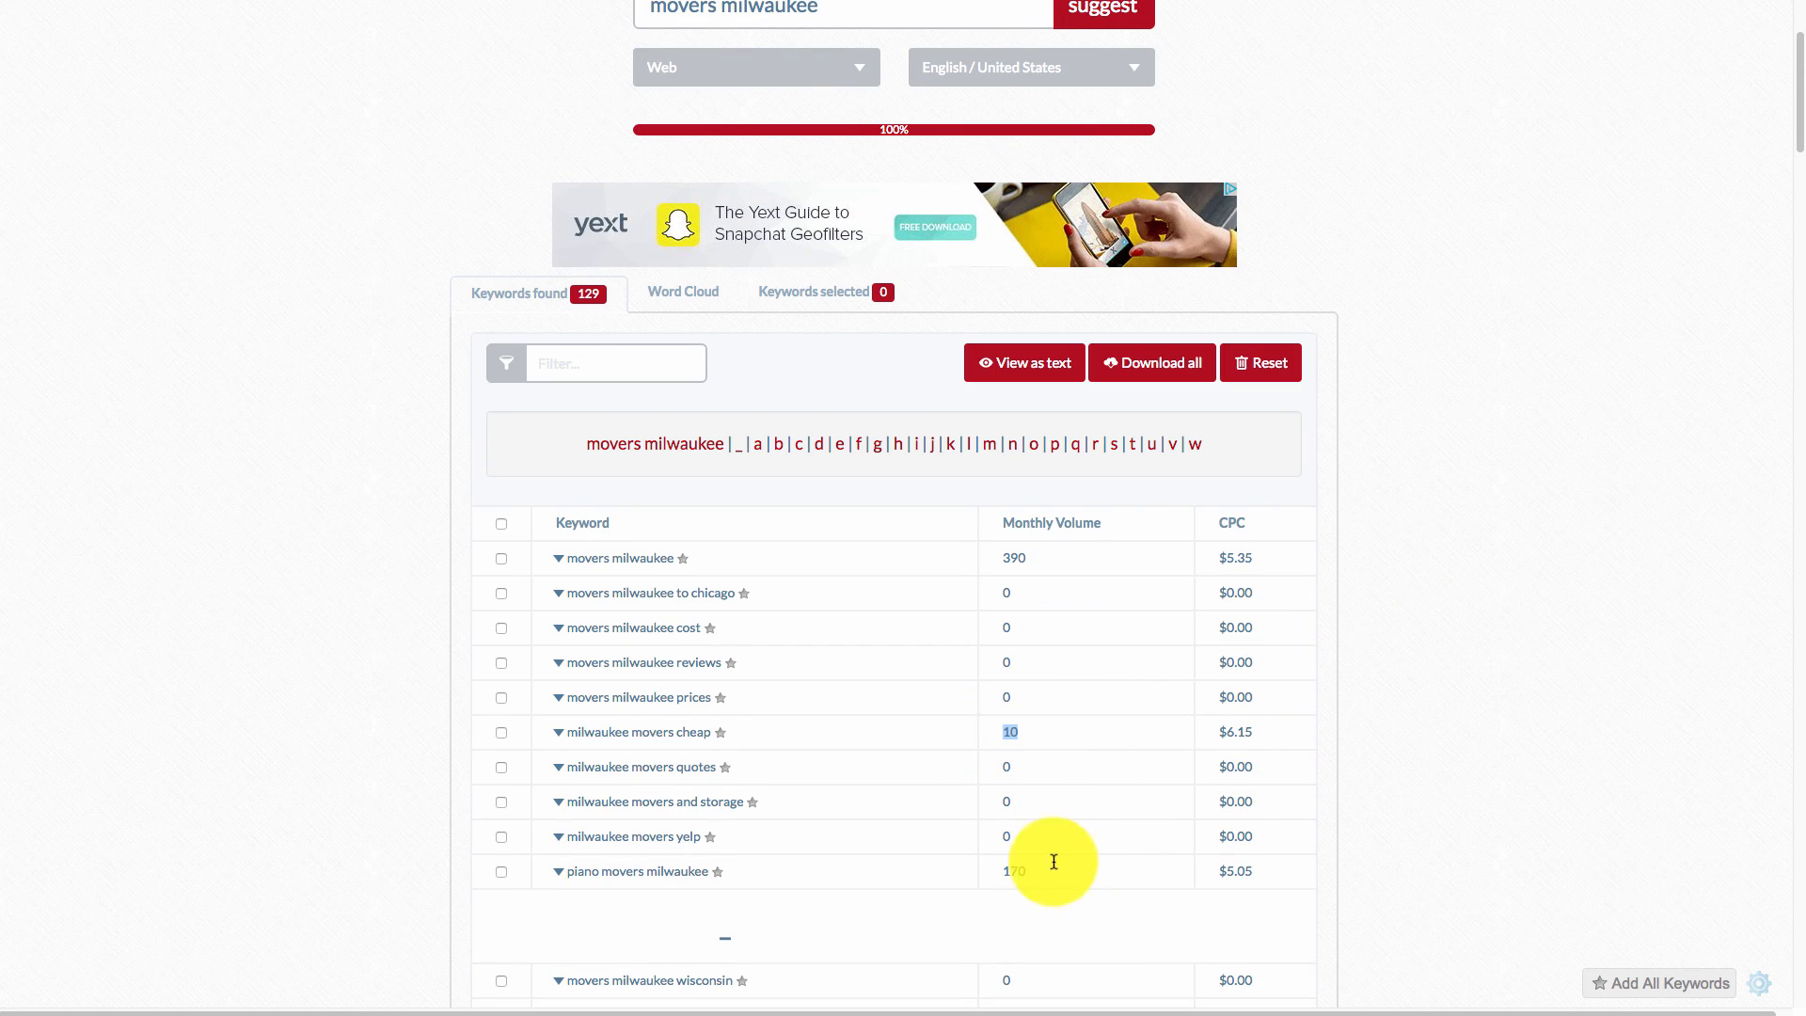
{"action": "left_click_drag", "start_coordinate": [1044, 875], "coordinate": [1058, 877]}
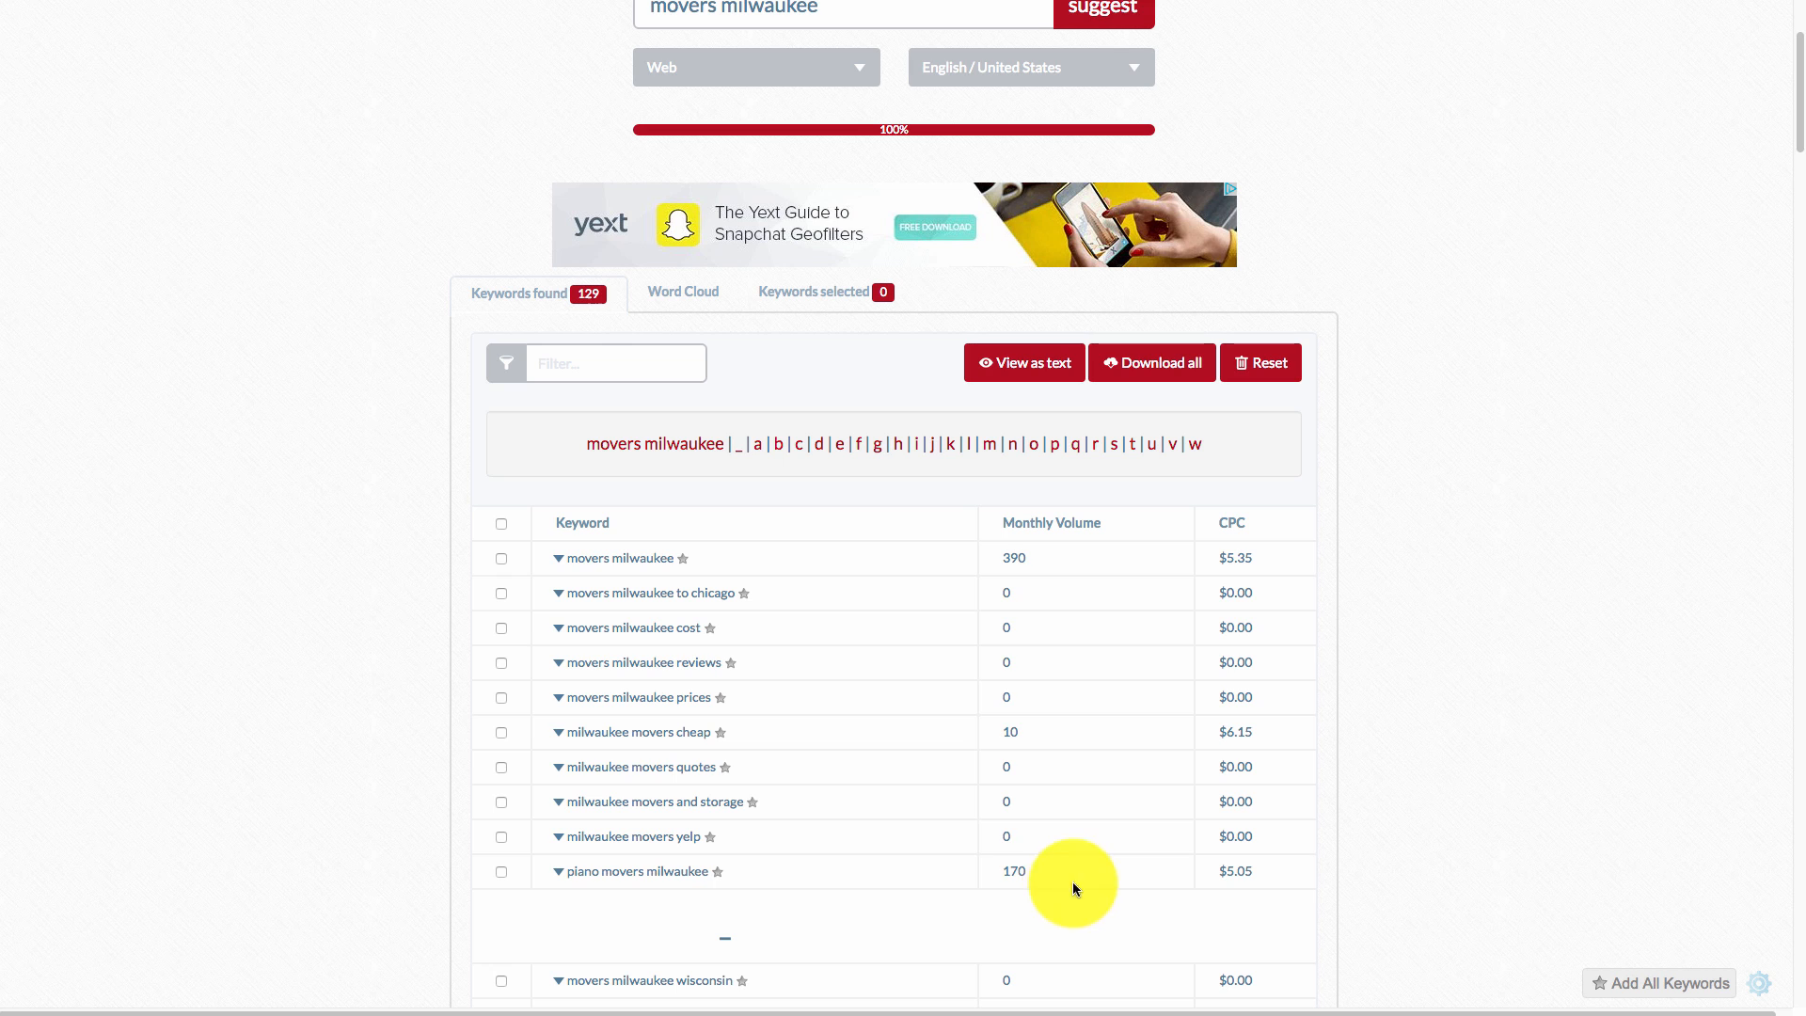
{"action": "double_click", "coordinate": [1070, 875]}
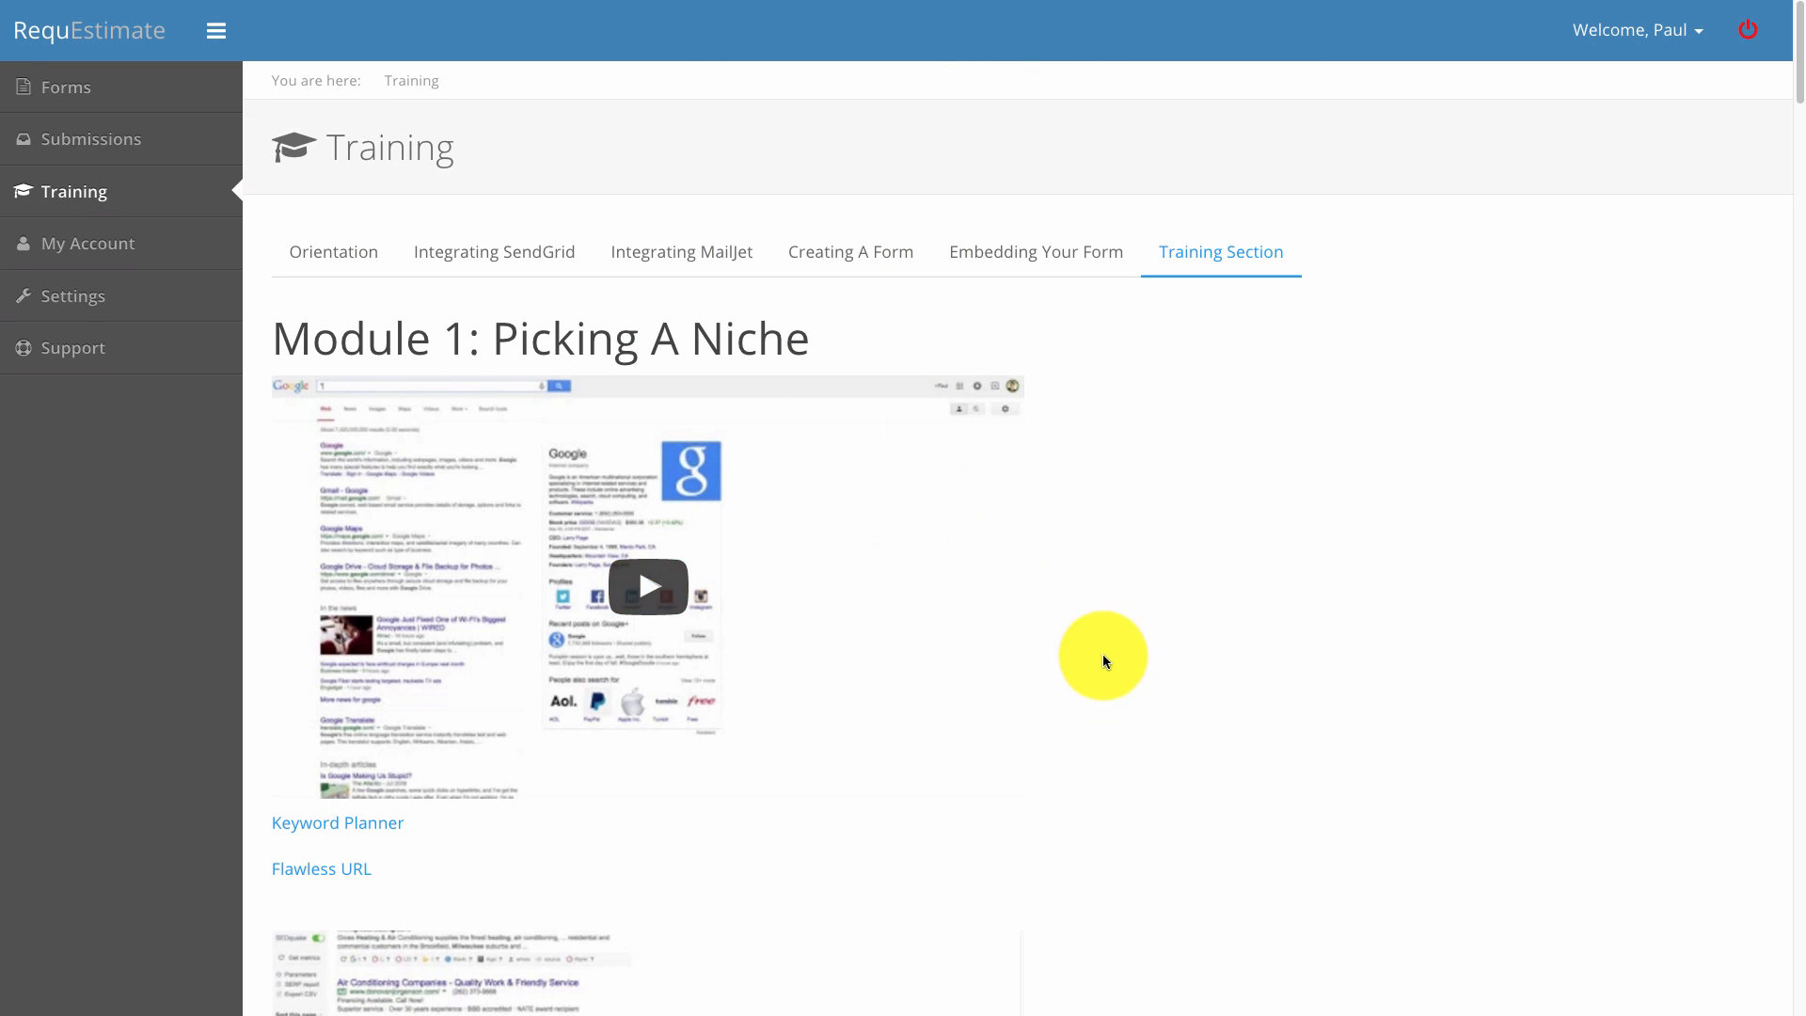
{"action": "scroll", "coordinate": [1102, 658], "scroll_direction": "down", "scroll_amount": 6}
{"action": "scroll", "coordinate": [1484, 567], "scroll_direction": "up", "scroll_amount": 6}
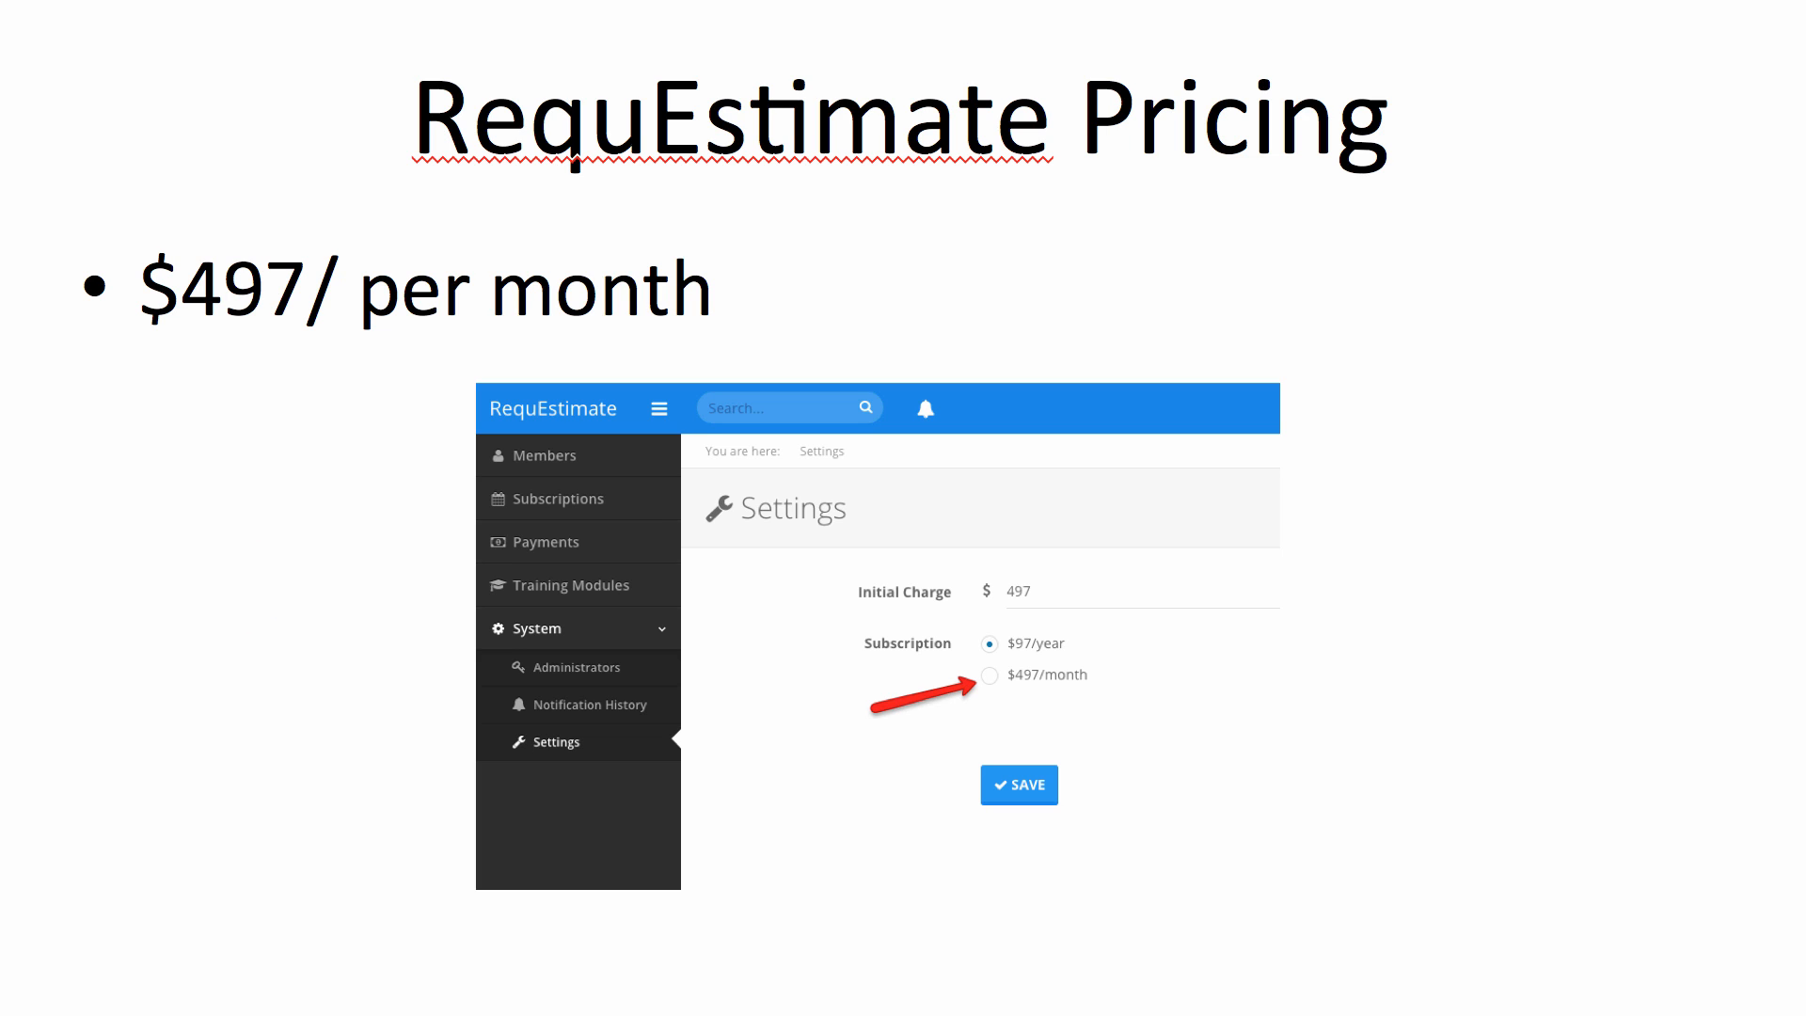
Advance the slideshow to the Special Charter Member Access slide.
{"action": "key", "text": "Right"}
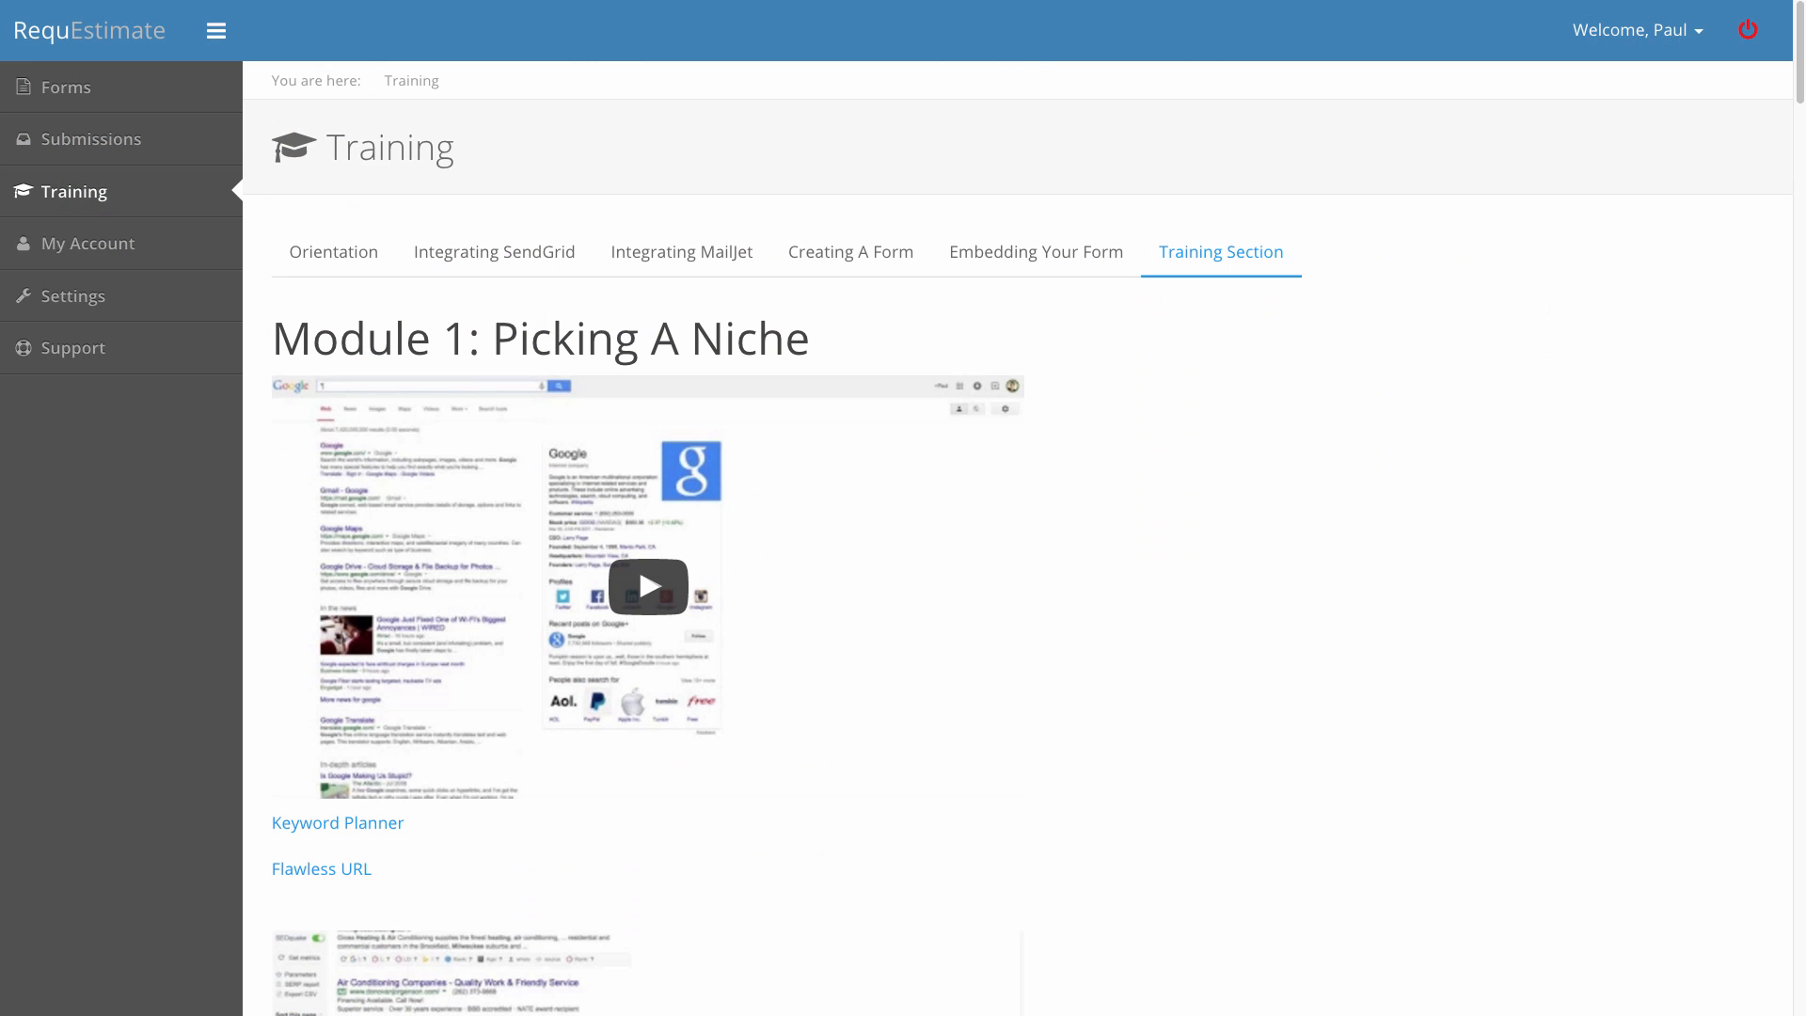
Open RequEstimate's Submissions list and drop down its Form filter choices.
{"action": "left_click", "coordinate": [124, 141]}
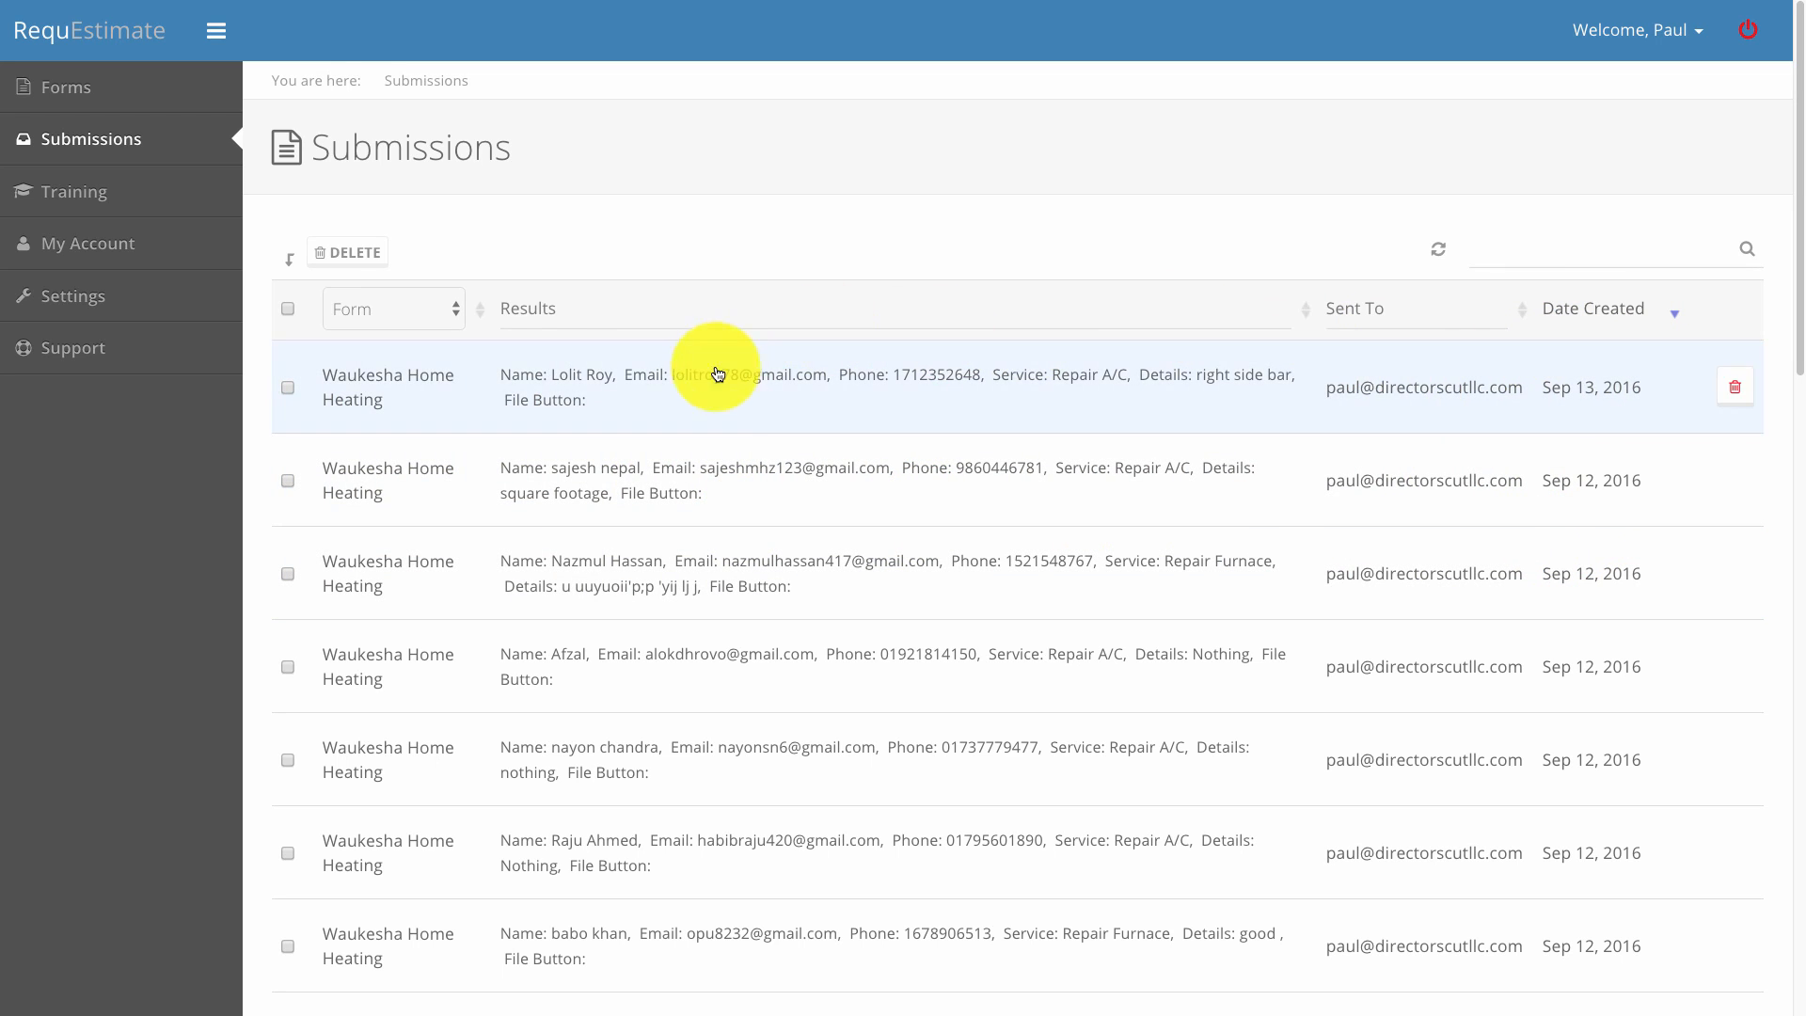
{"action": "left_click", "coordinate": [426, 313]}
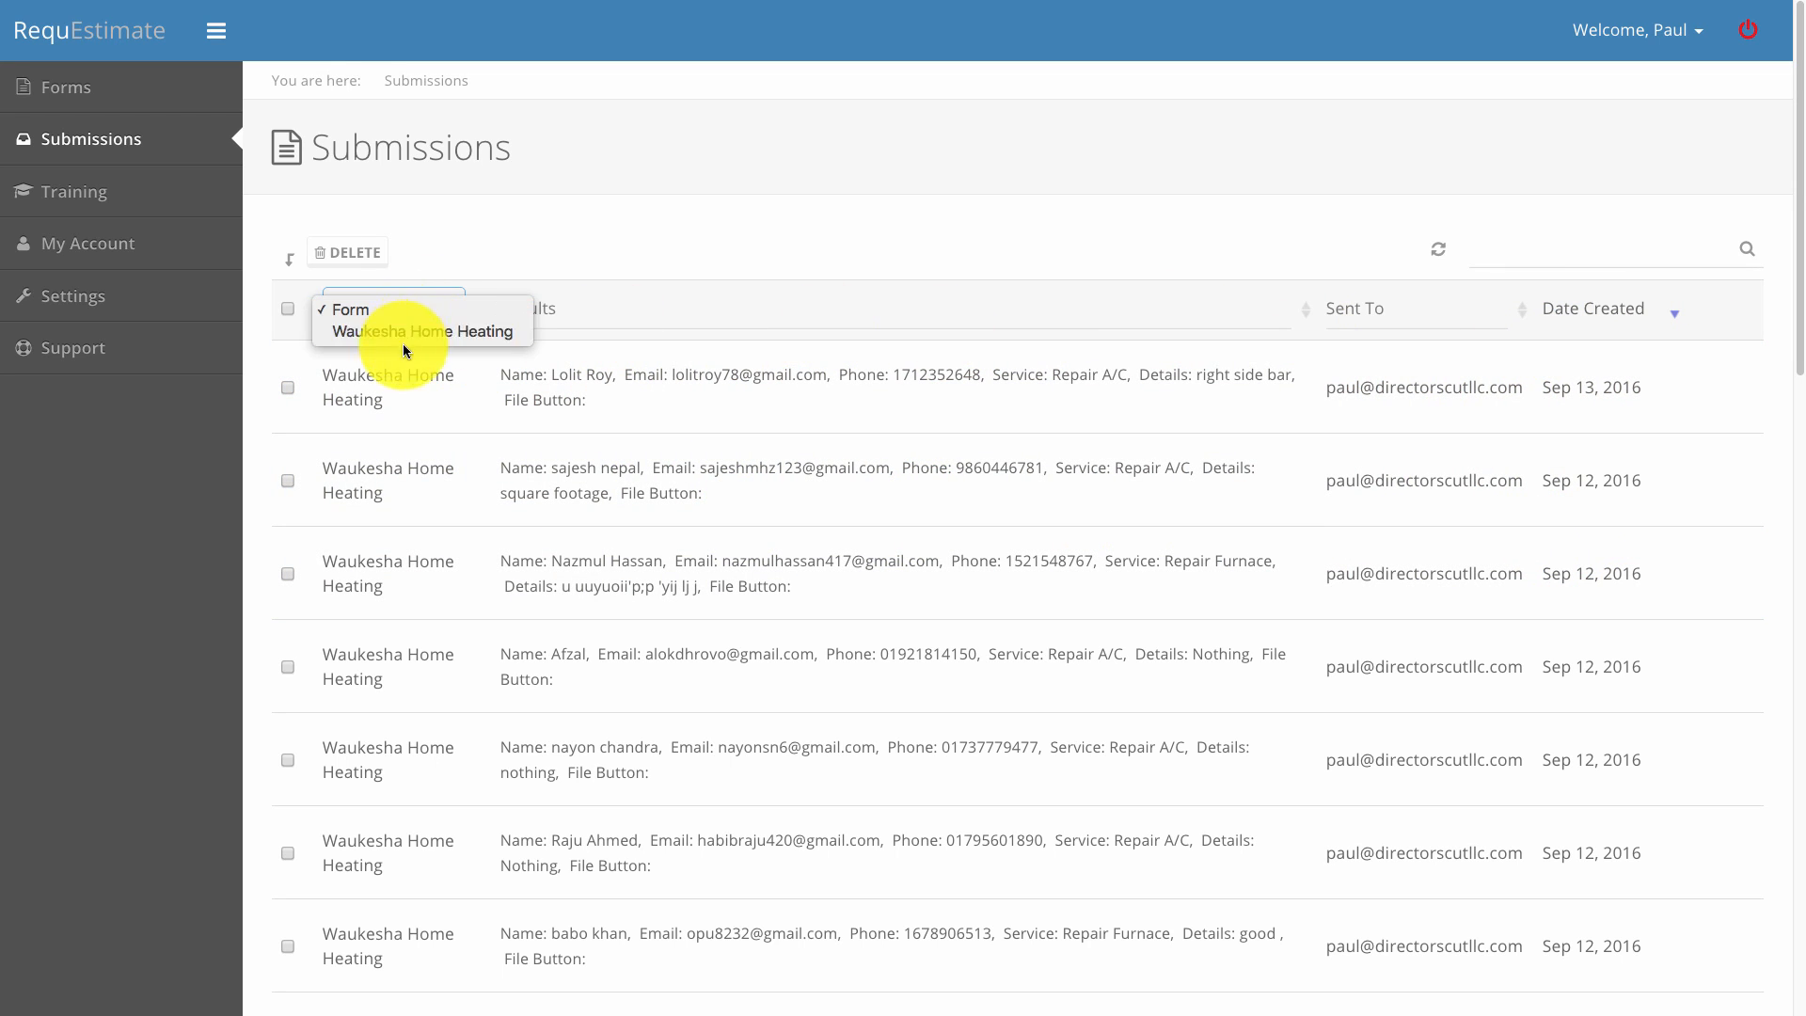